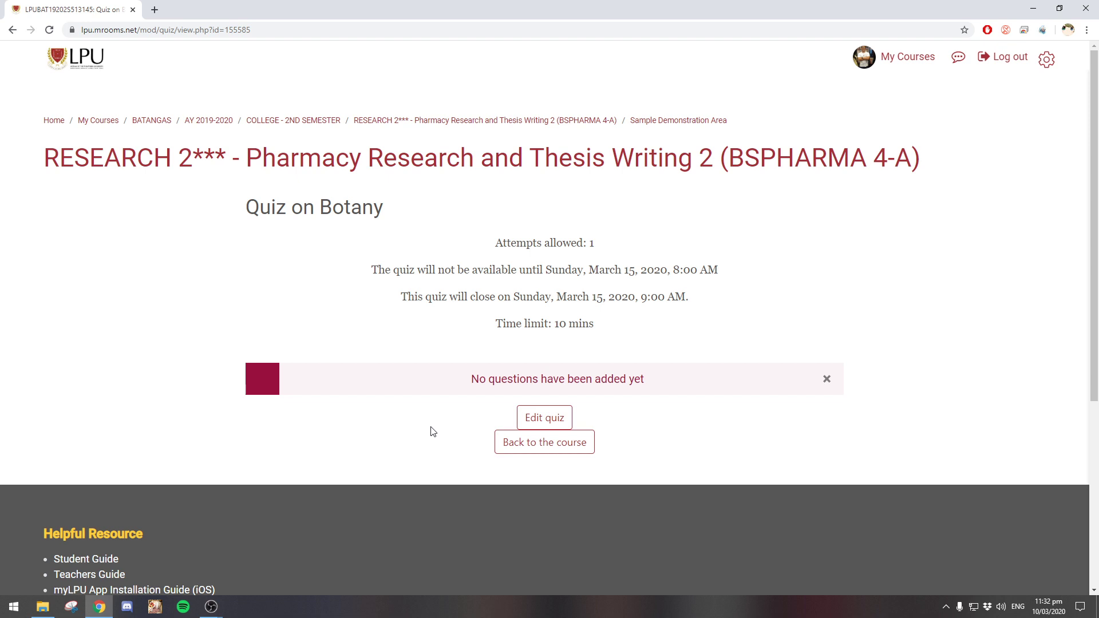
Open the Quiz on Botany for editing and turn on question shuffling
click(530, 420)
click(554, 422)
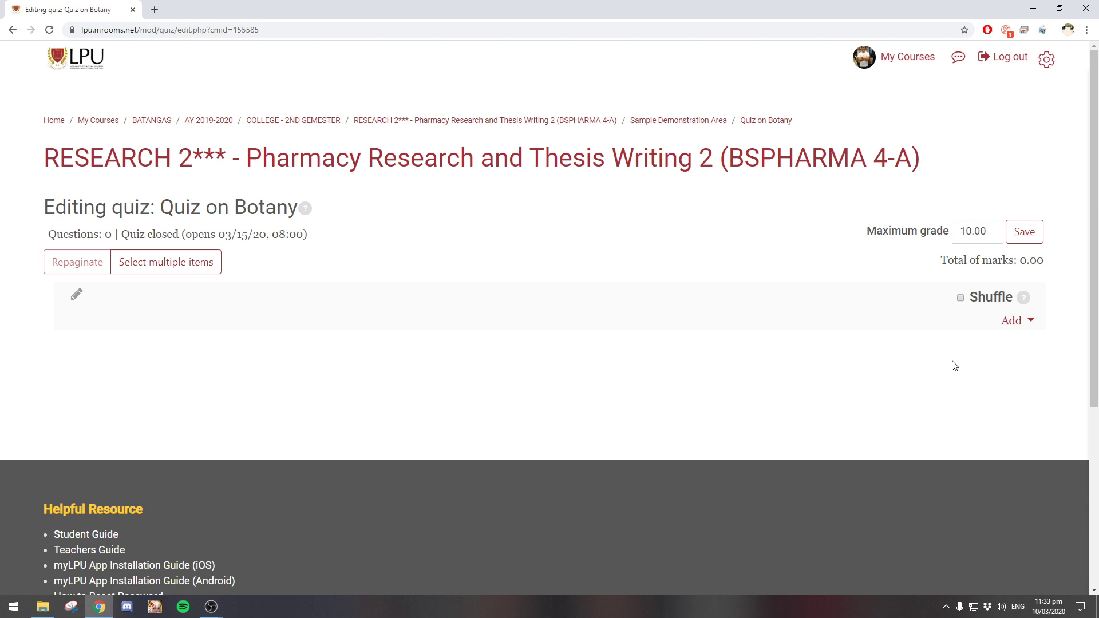
click(960, 299)
Add a new All-or-Nothing Multiple Choice question to the quiz
click(1012, 324)
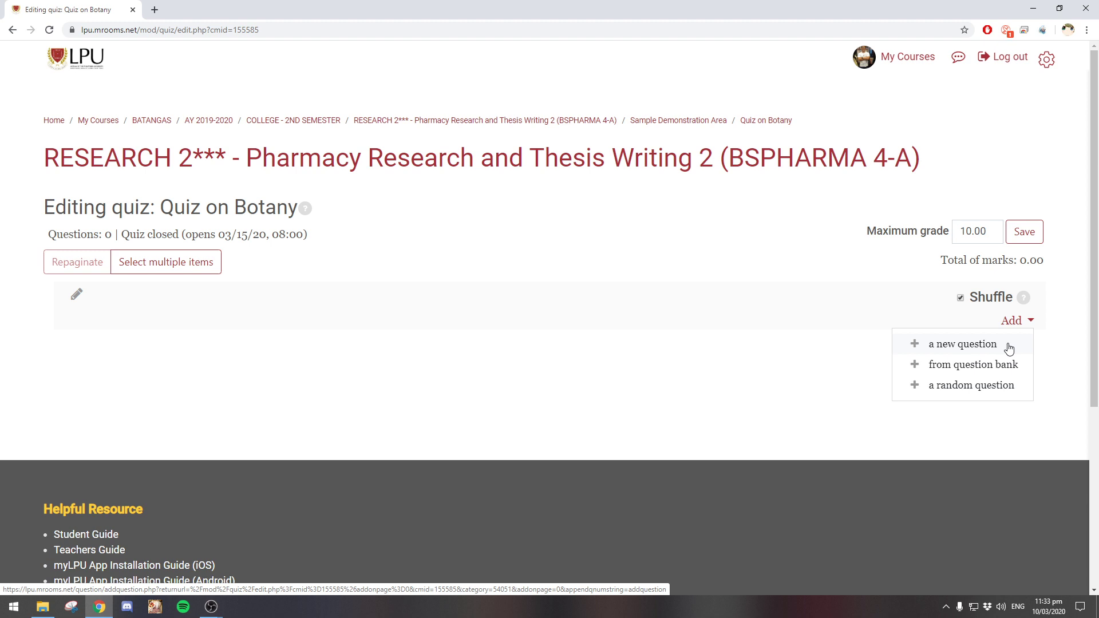
click(1007, 345)
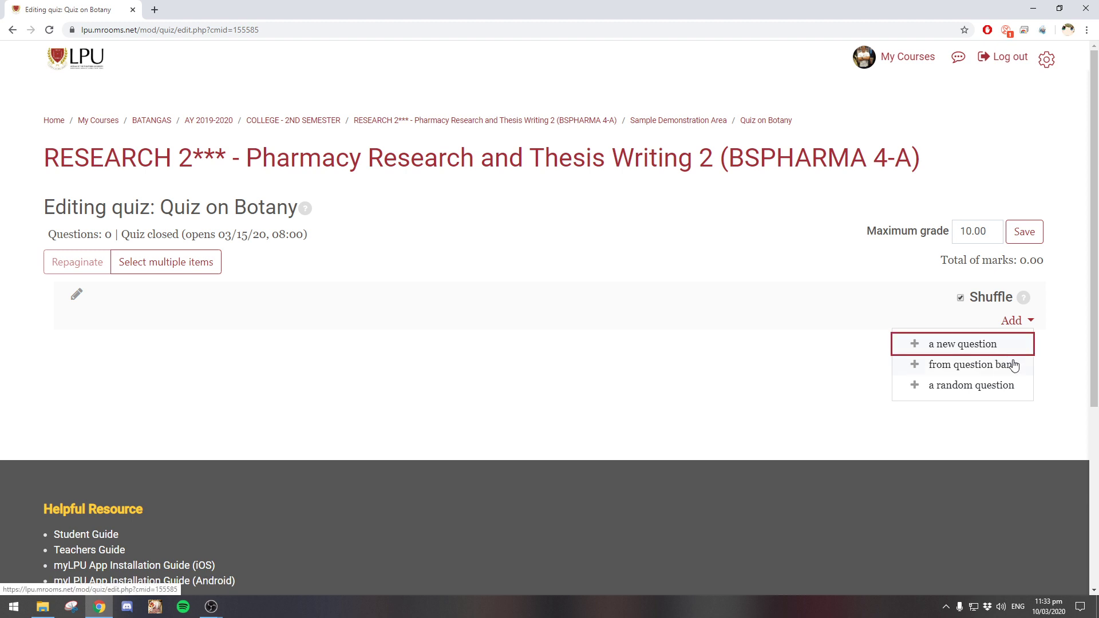
click(984, 349)
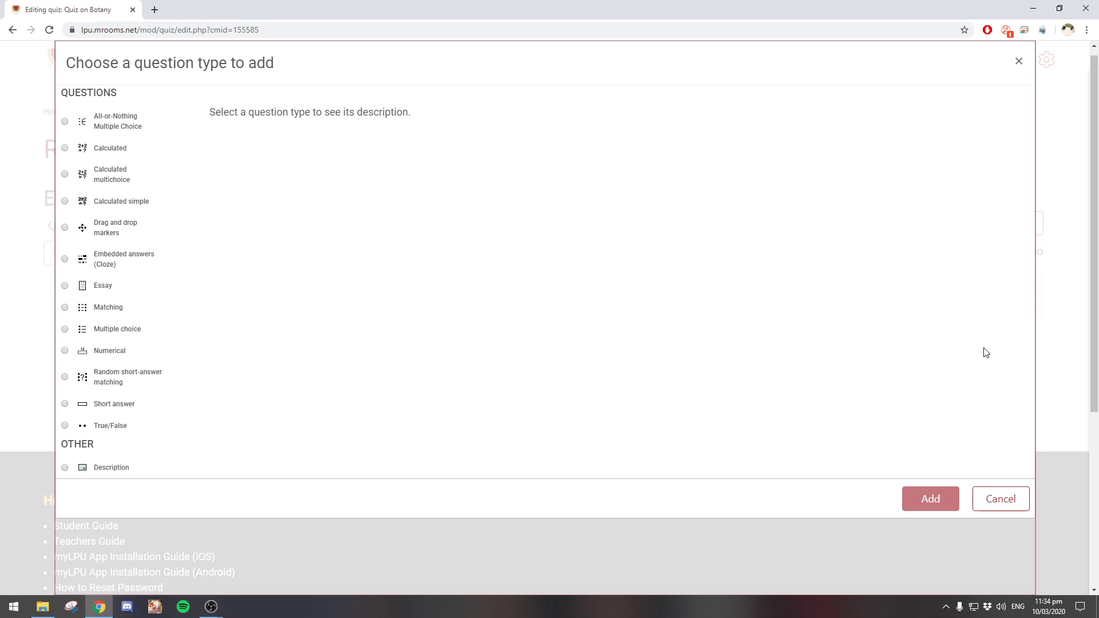
click(65, 121)
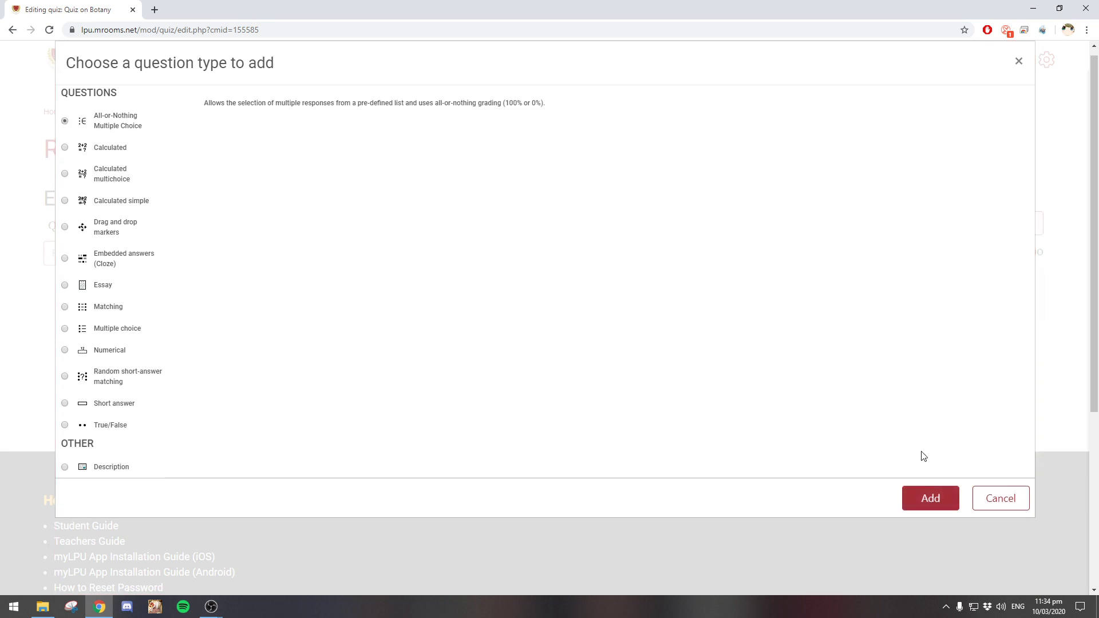
click(915, 502)
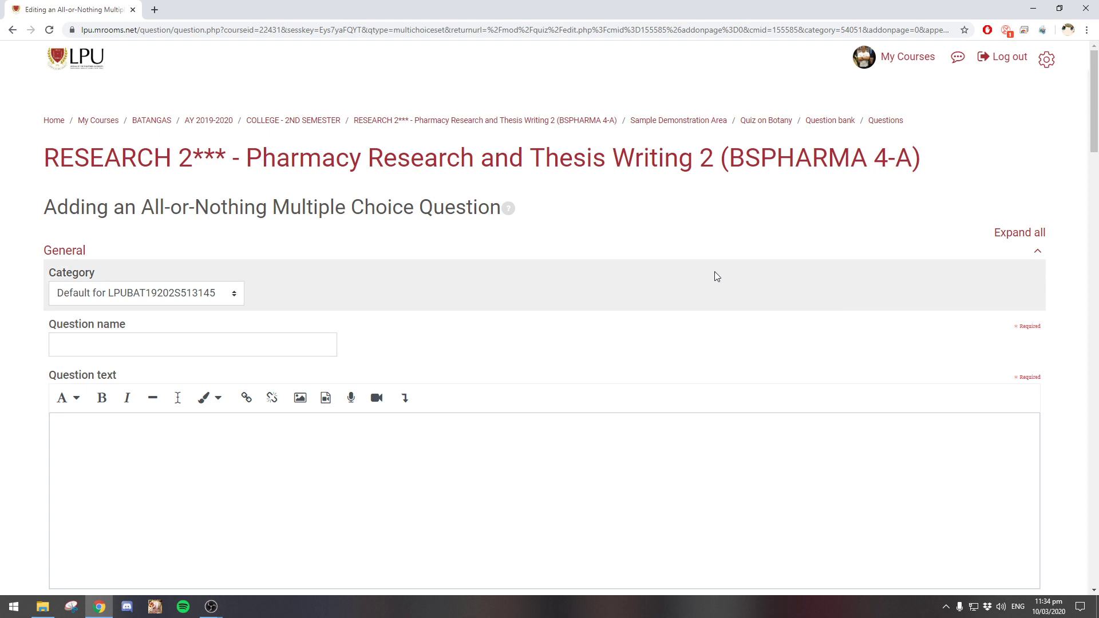
Set the question's category to Default for Quiz on Botany
scroll(358, 229, down, 1)
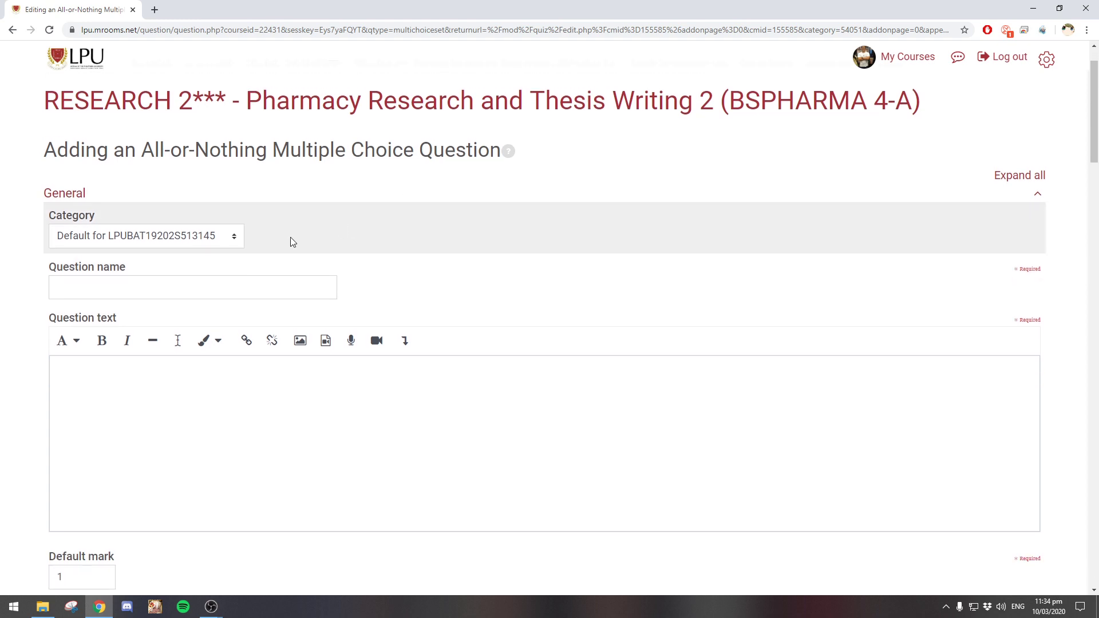
click(209, 244)
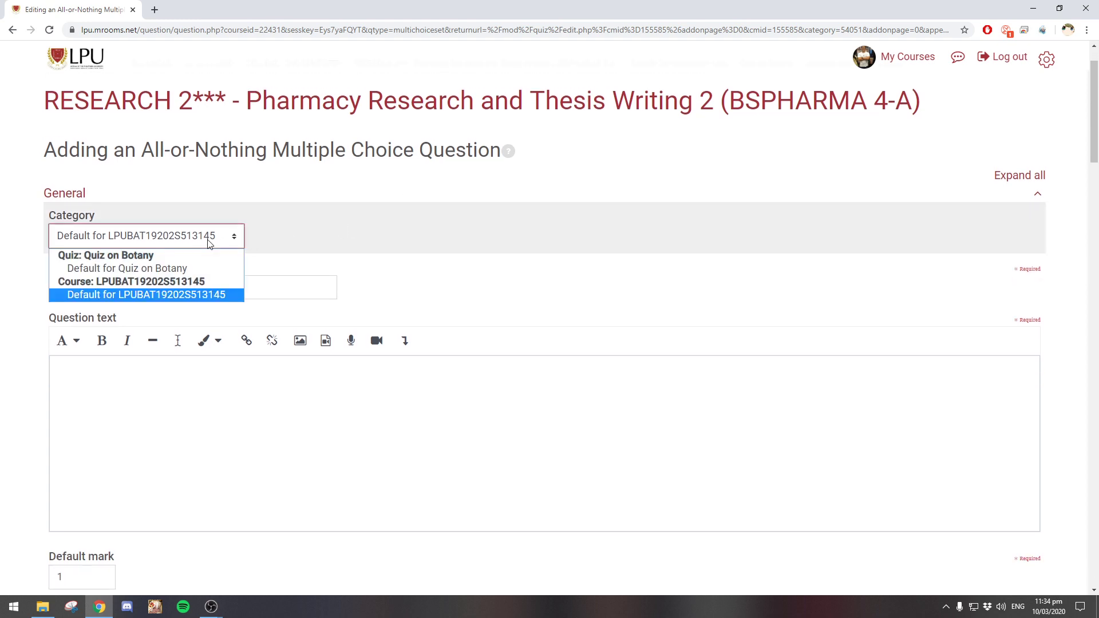
click(194, 269)
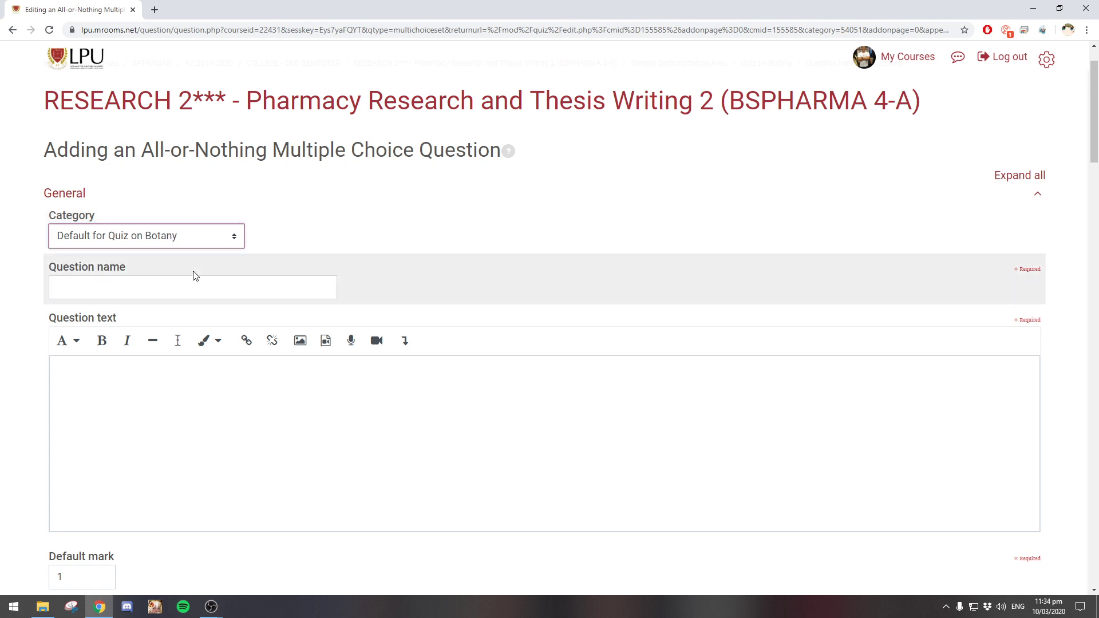
click(199, 241)
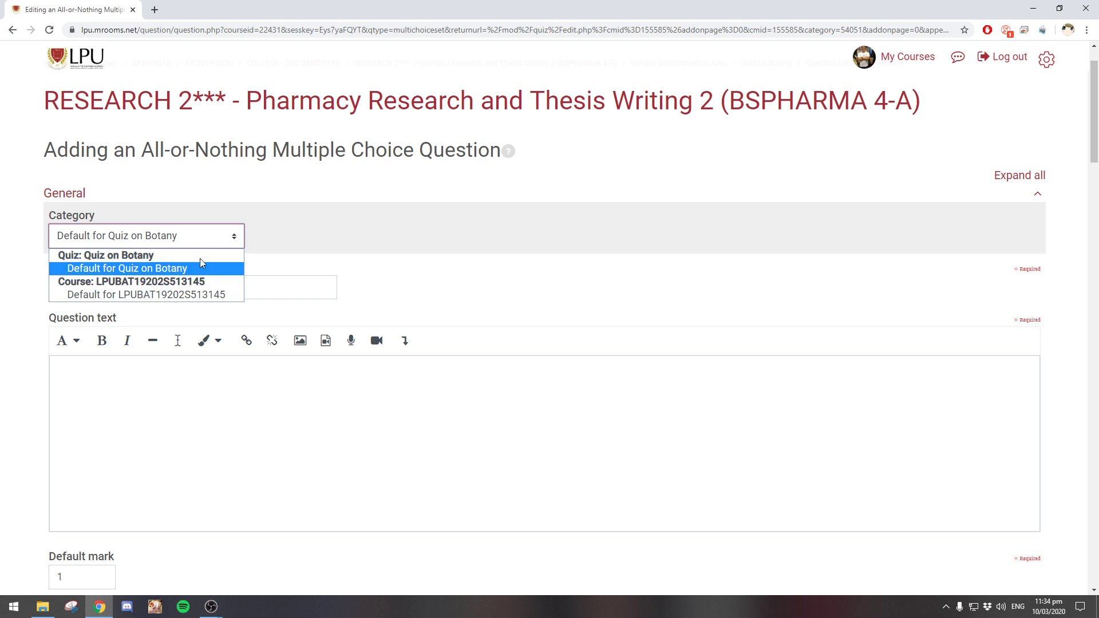
click(204, 296)
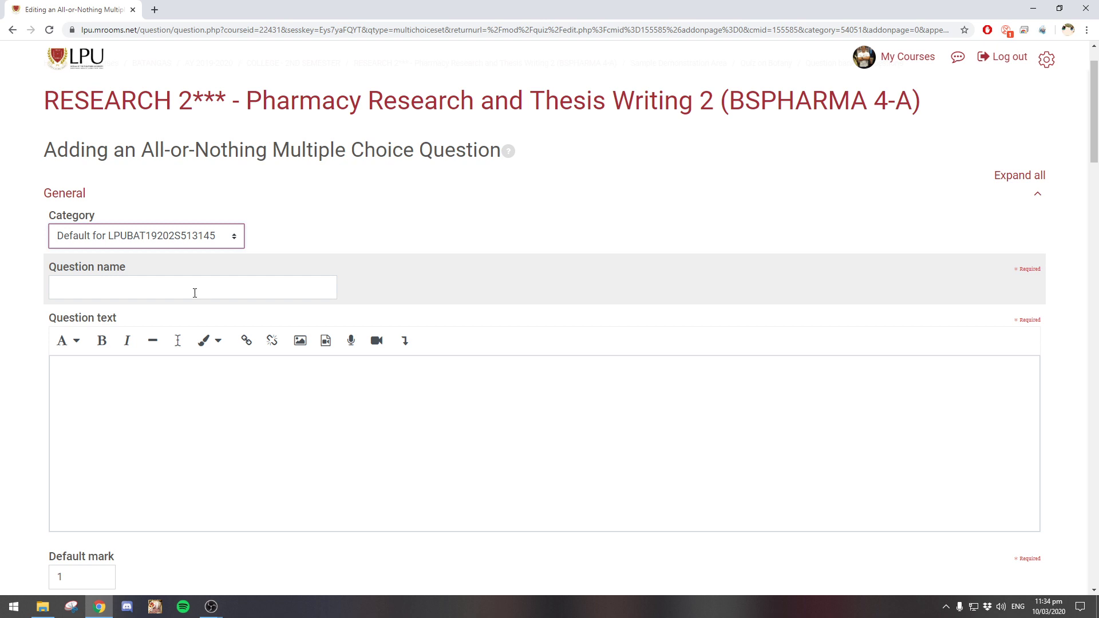
click(198, 243)
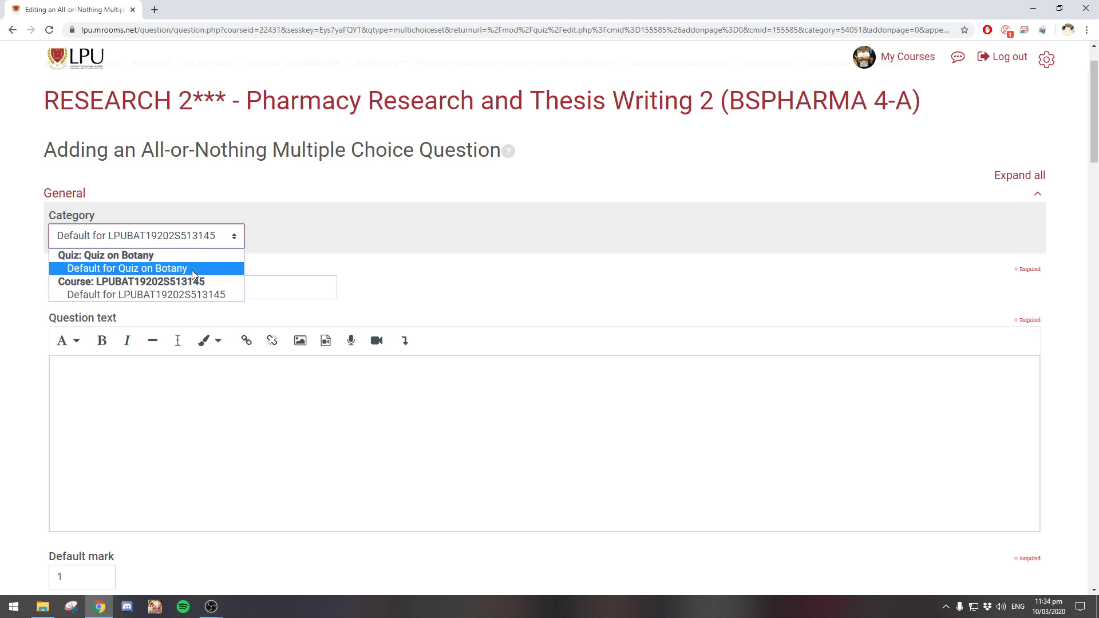
click(191, 270)
Name the question "What is color of healthy leaves?"
click(258, 284)
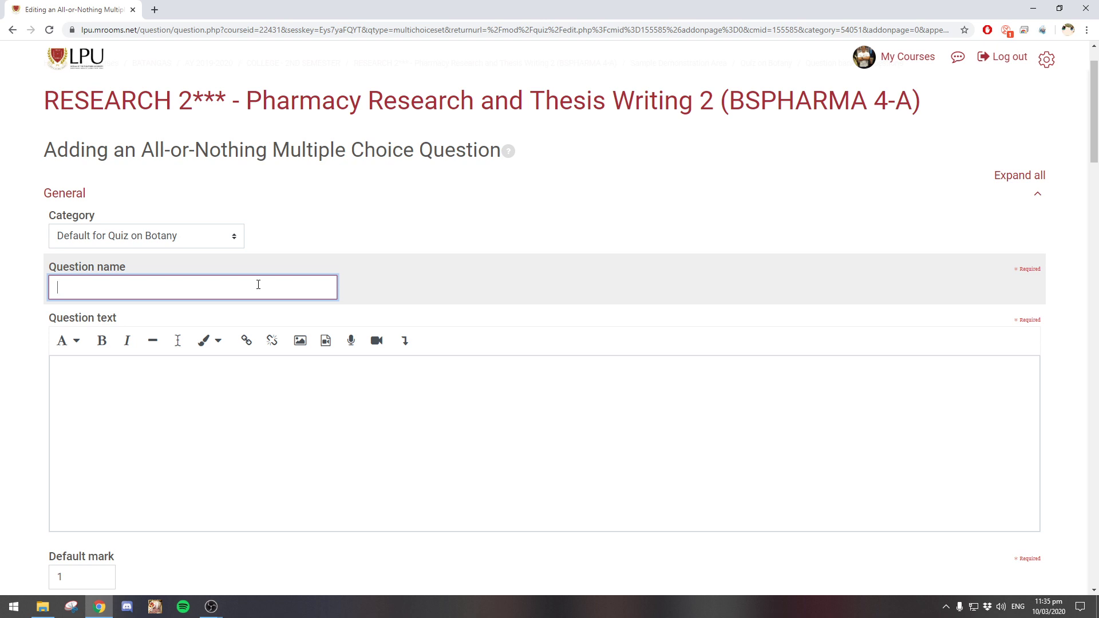
text(What is o)
text(olor of leaves)
key(BackSpace)
key(BackSpace)
key(BackSpace)
key(BackSpace)
key(BackSpace)
key(BackSpace)
text(healthy)
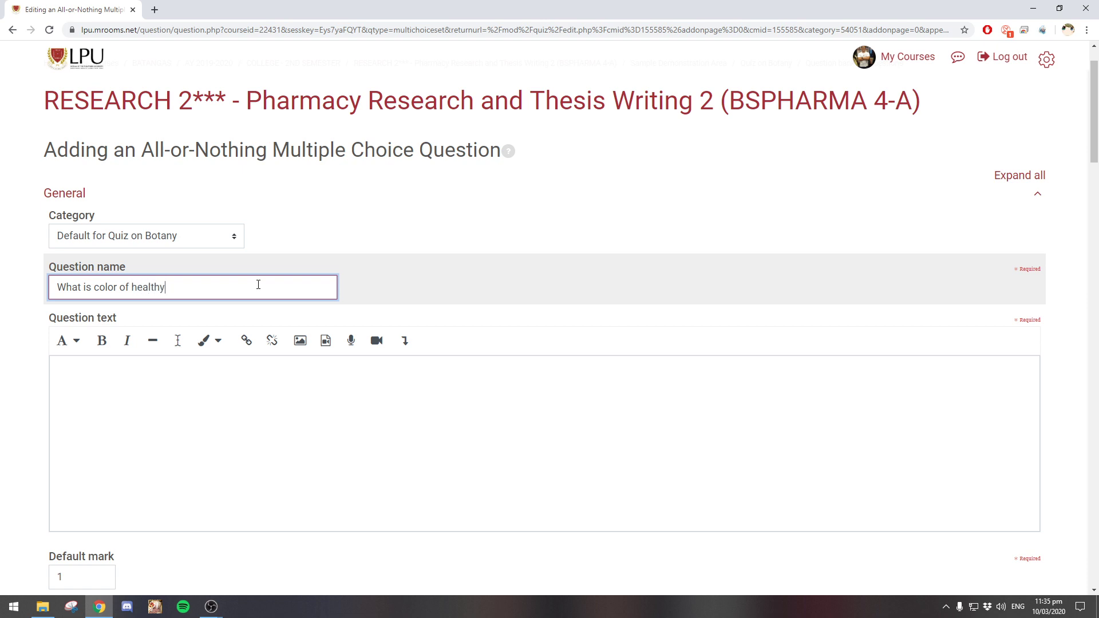
text( leaves?)
Copy the question name into the question text
drag(258, 284, 2, 284)
key(ctrl+c)
click(241, 391)
key(ctrl+v)
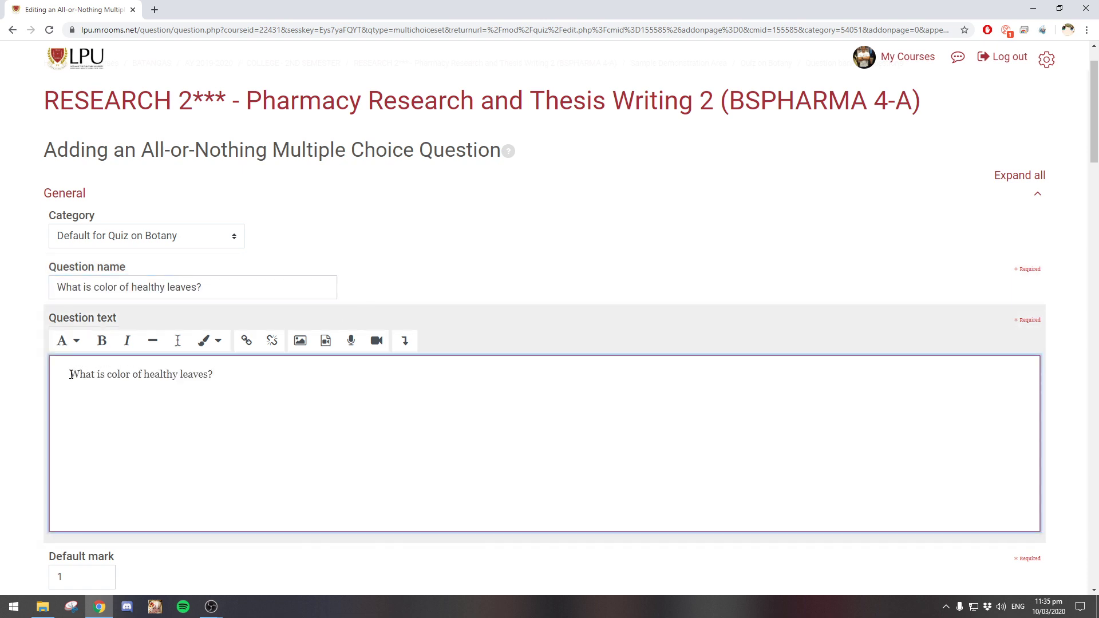
Choose the a., b., c., ... style for numbering the choices
scroll(349, 257, down, 2)
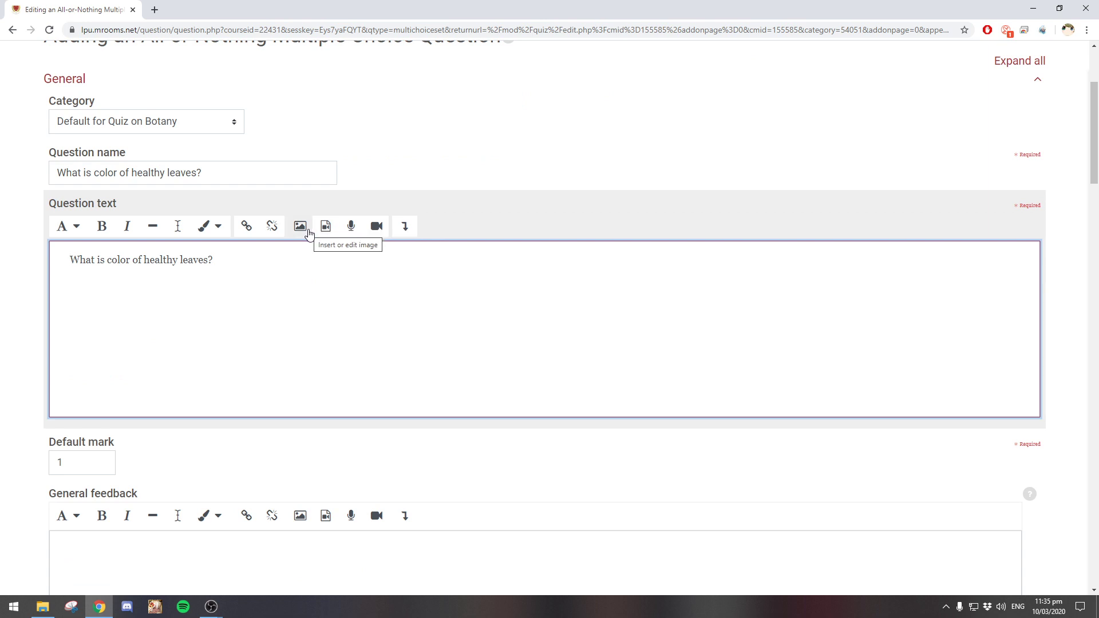
scroll(483, 167, down, 2)
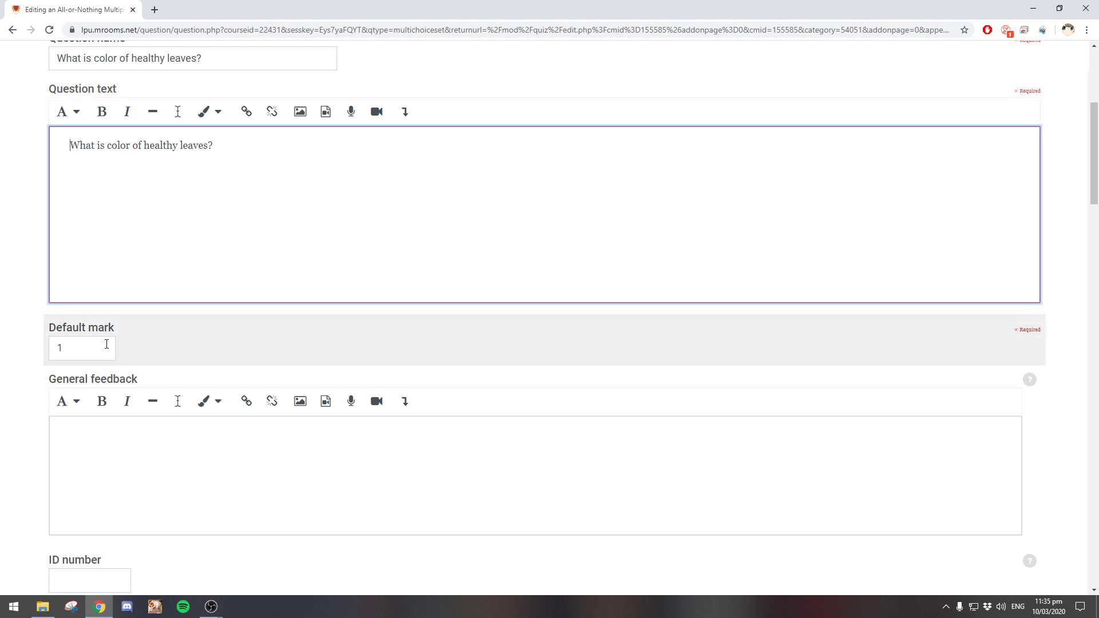
scroll(106, 344, down, 2)
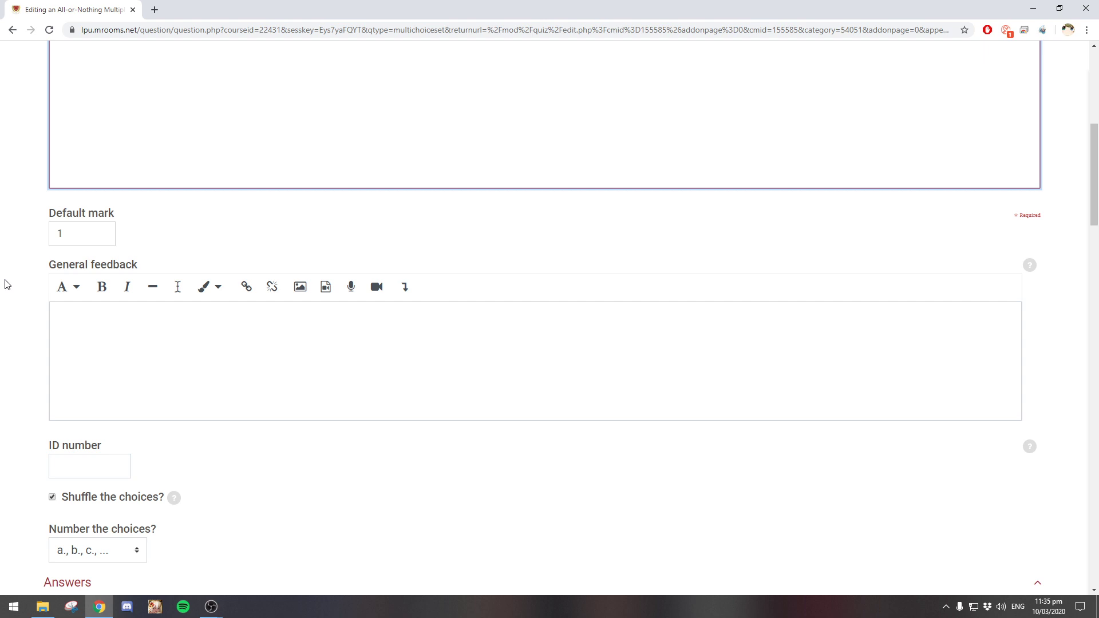
scroll(195, 316, down, 3)
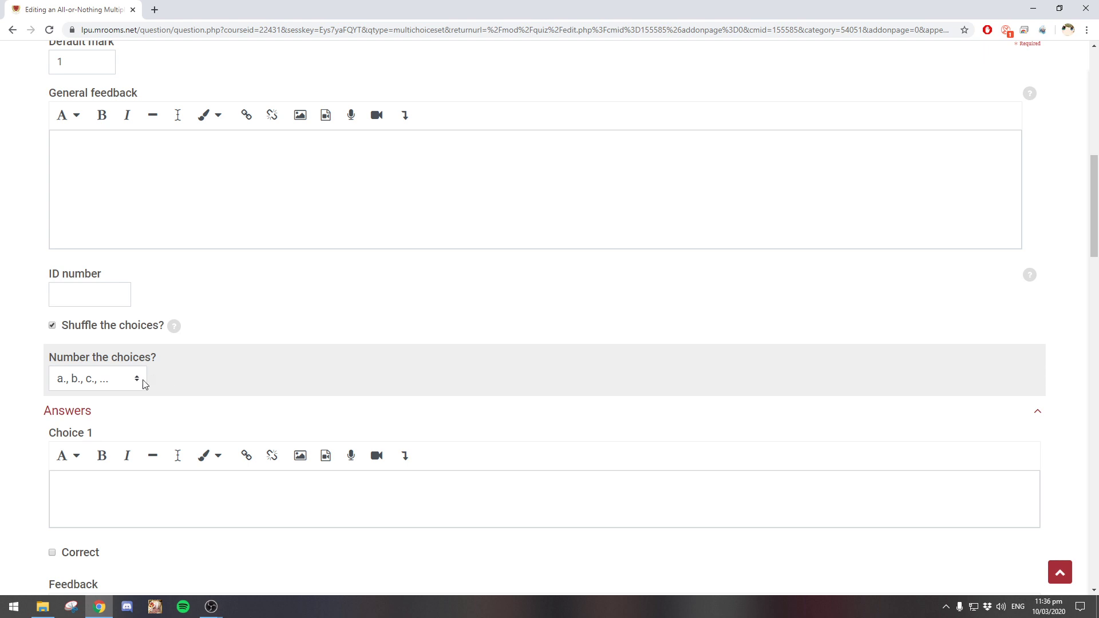
click(138, 382)
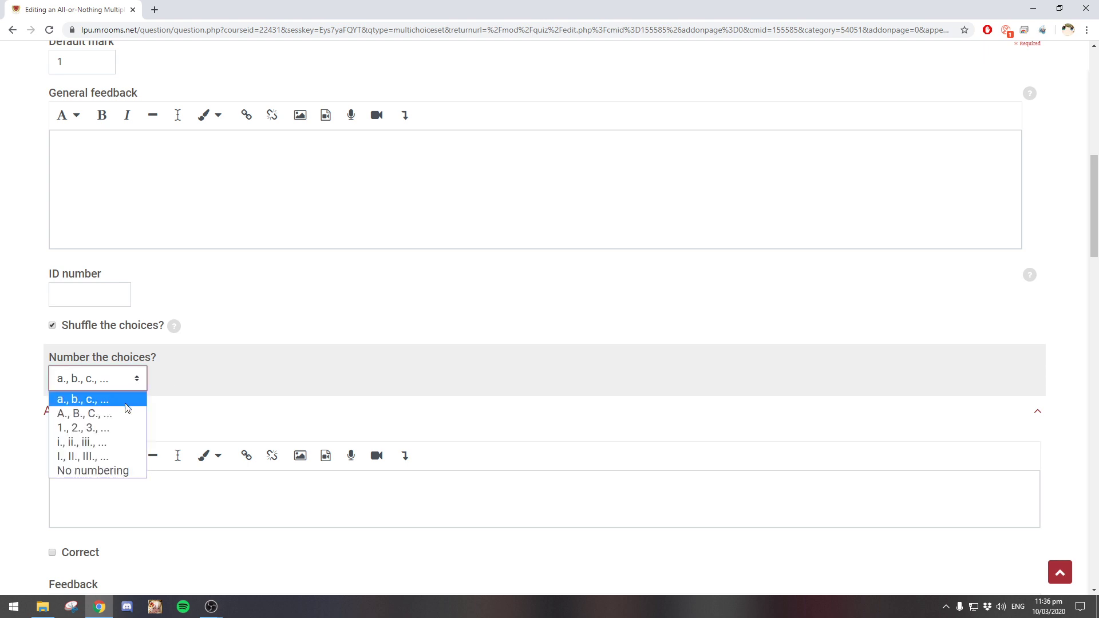
click(126, 403)
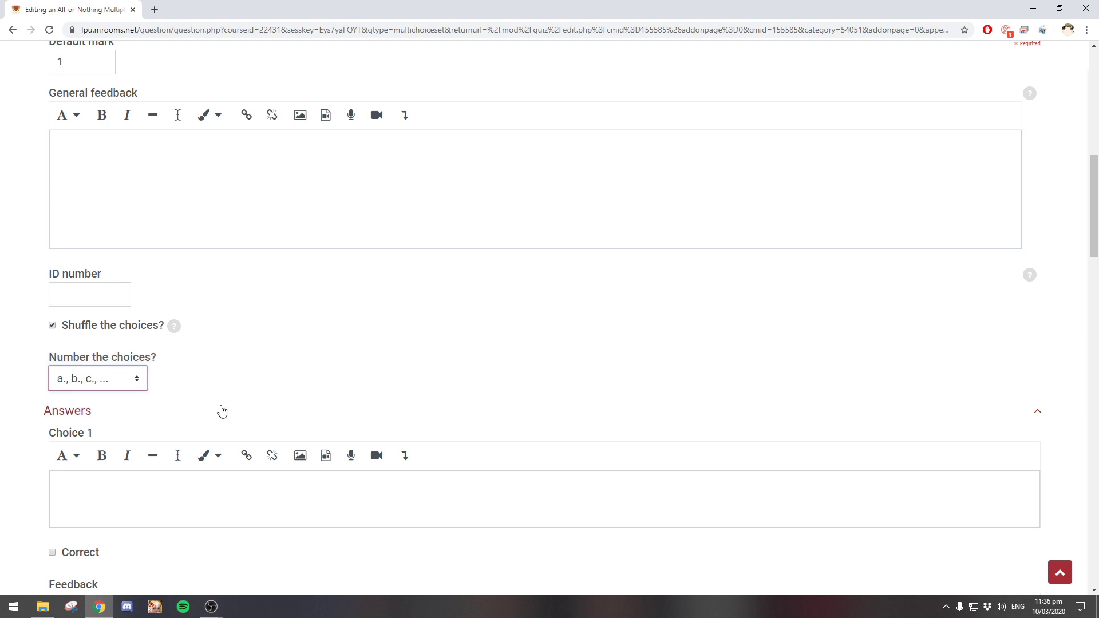
Enter Green as Choice 1 and mark it as the correct answer
scroll(223, 411, down, 4)
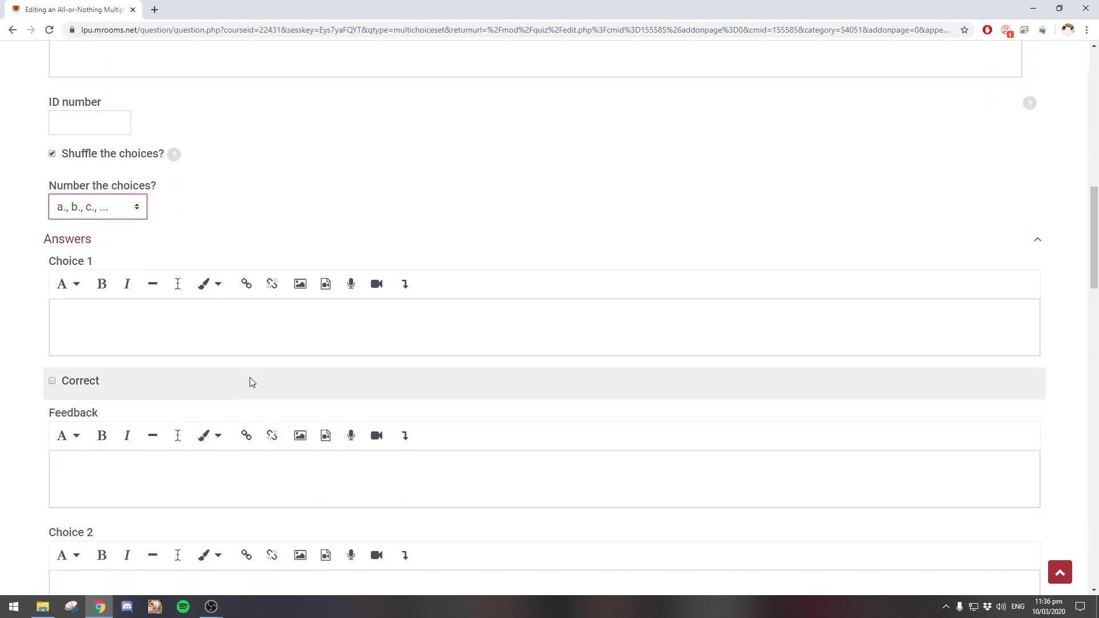
scroll(370, 394, down, 2)
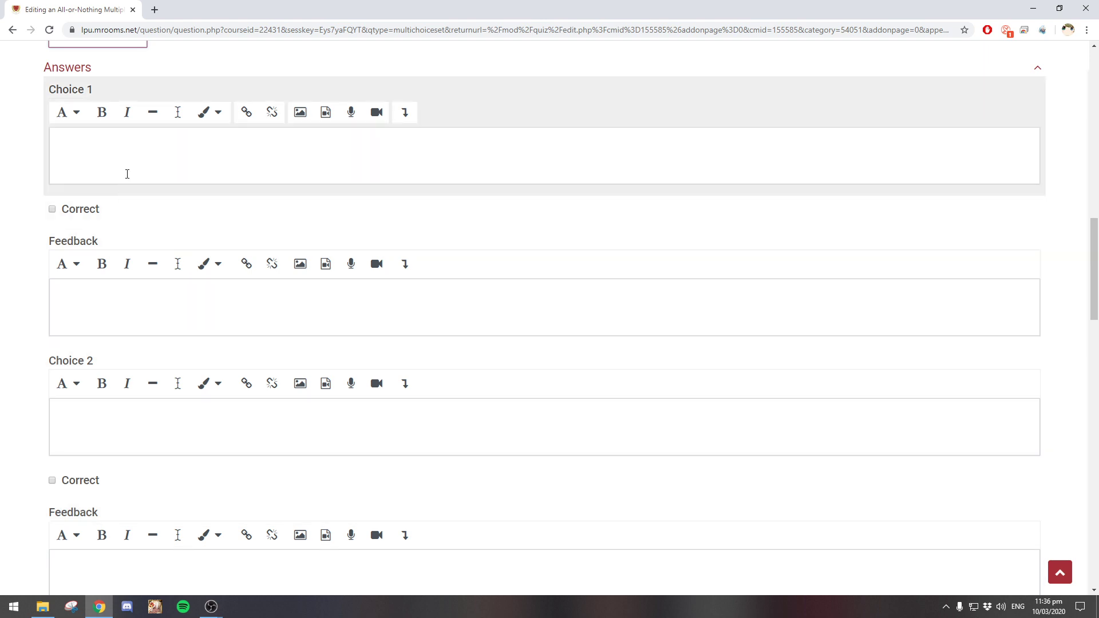
click(128, 172)
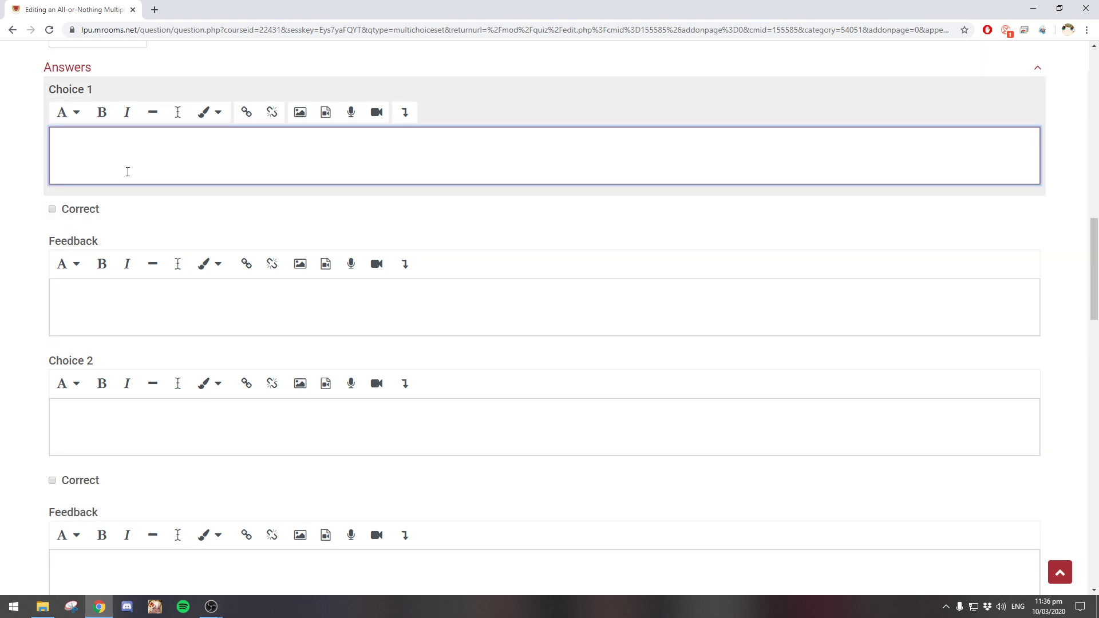
text(Orange)
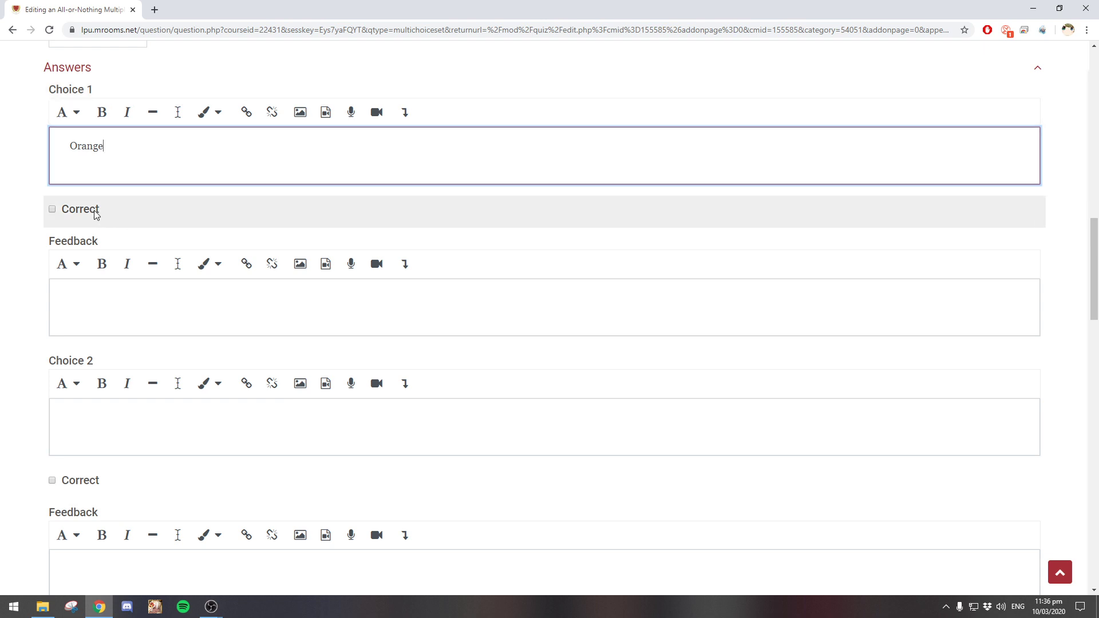
drag(125, 162, 1, 166)
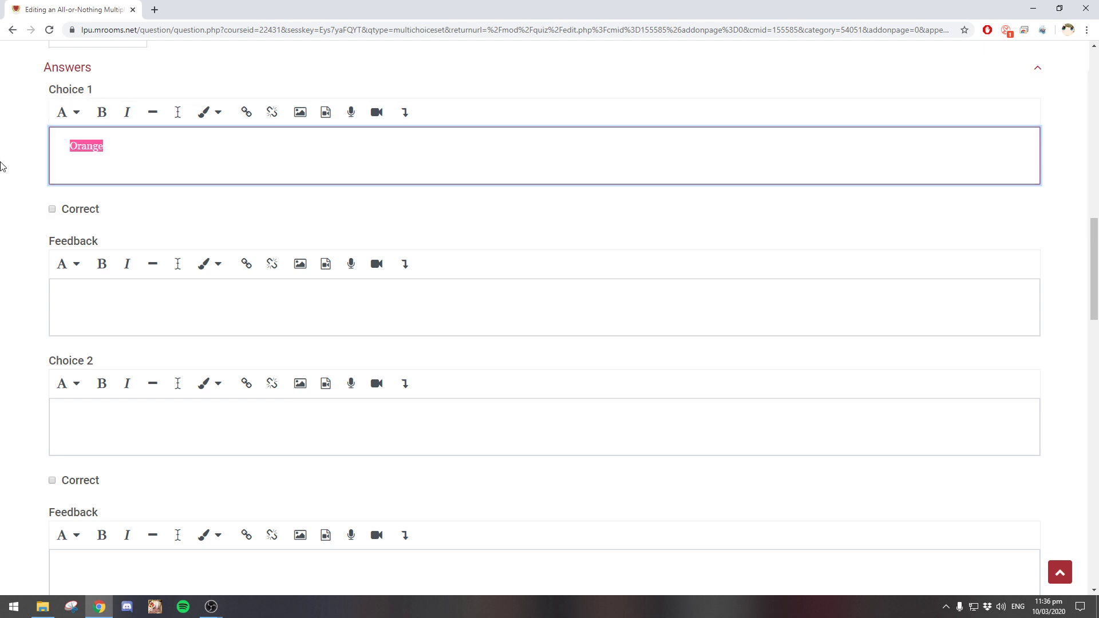
text(Green)
click(77, 211)
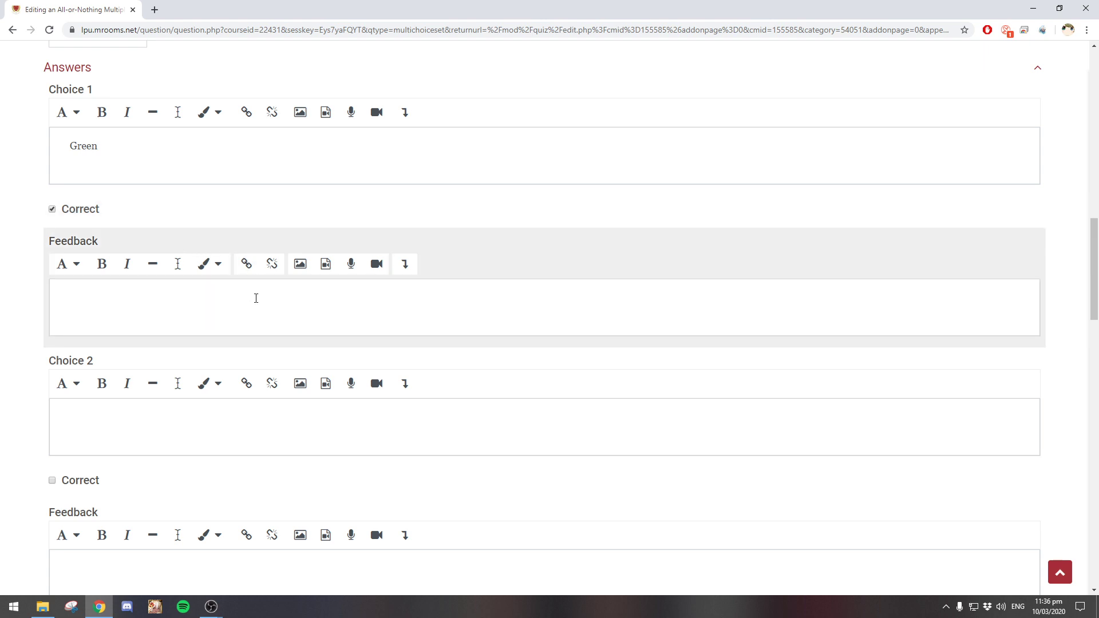
Fill in the wrong answers: Orange as Choice 2, Pink as Choice 3 and Violet as Choice 4
click(227, 416)
text(Orange)
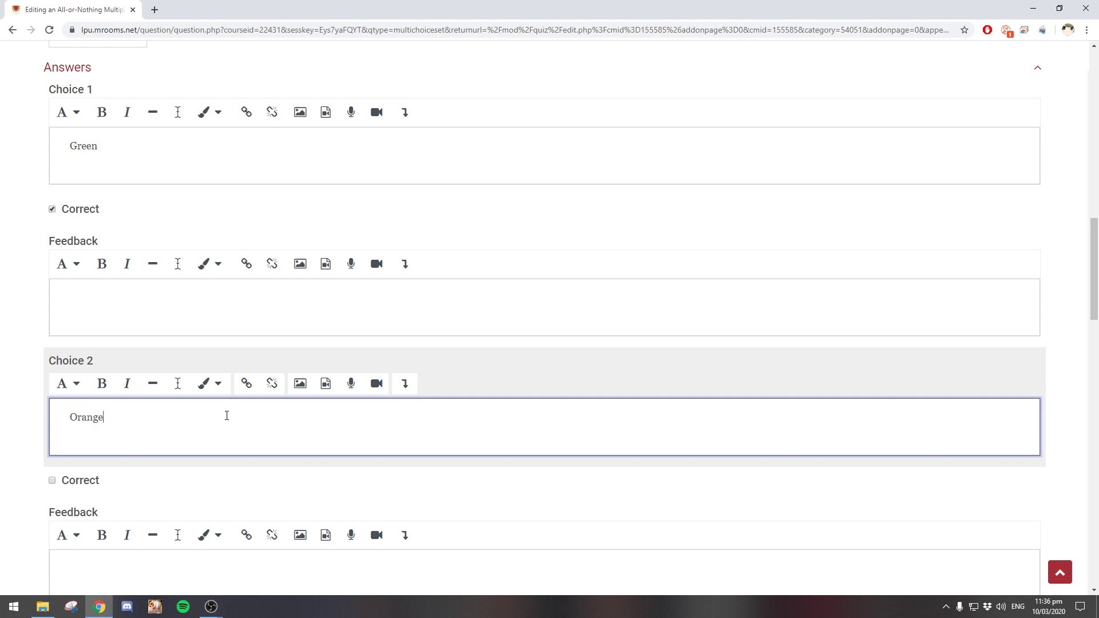
scroll(226, 416, down, 4)
click(168, 460)
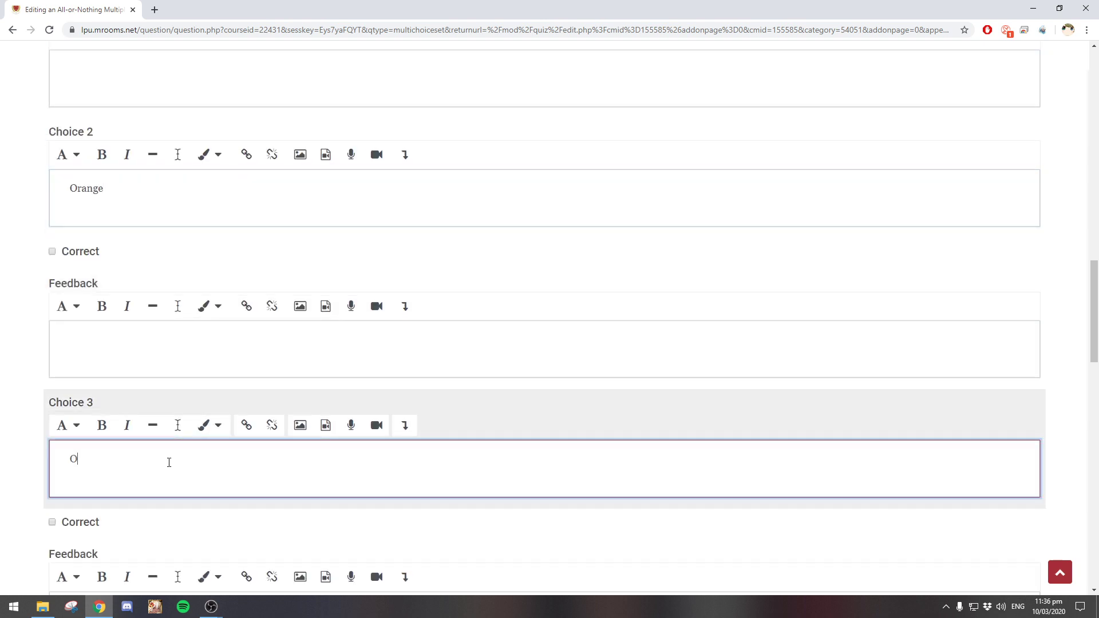
text(Pink)
scroll(169, 463, down, 4)
click(164, 485)
text(V)
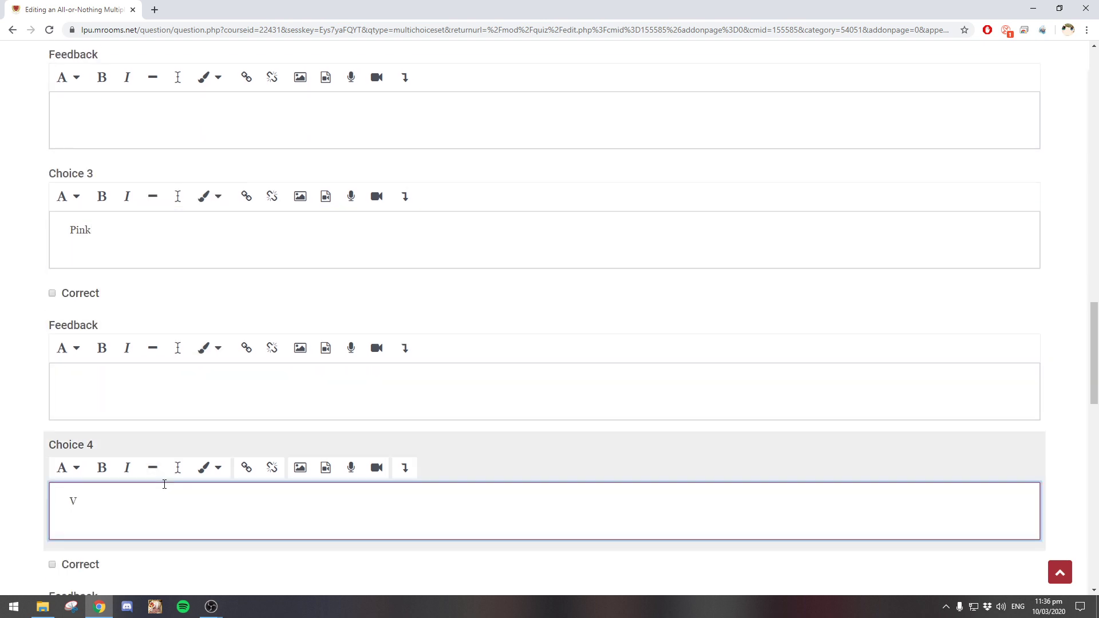
text(iolet)
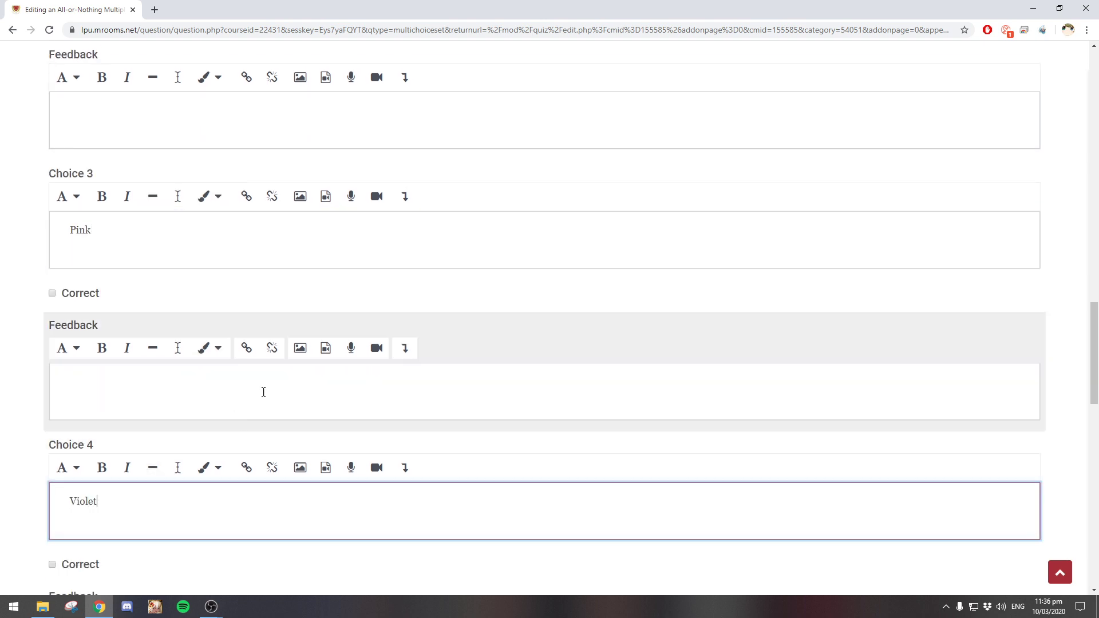
scroll(274, 293, down, 1)
scroll(274, 292, down, 6)
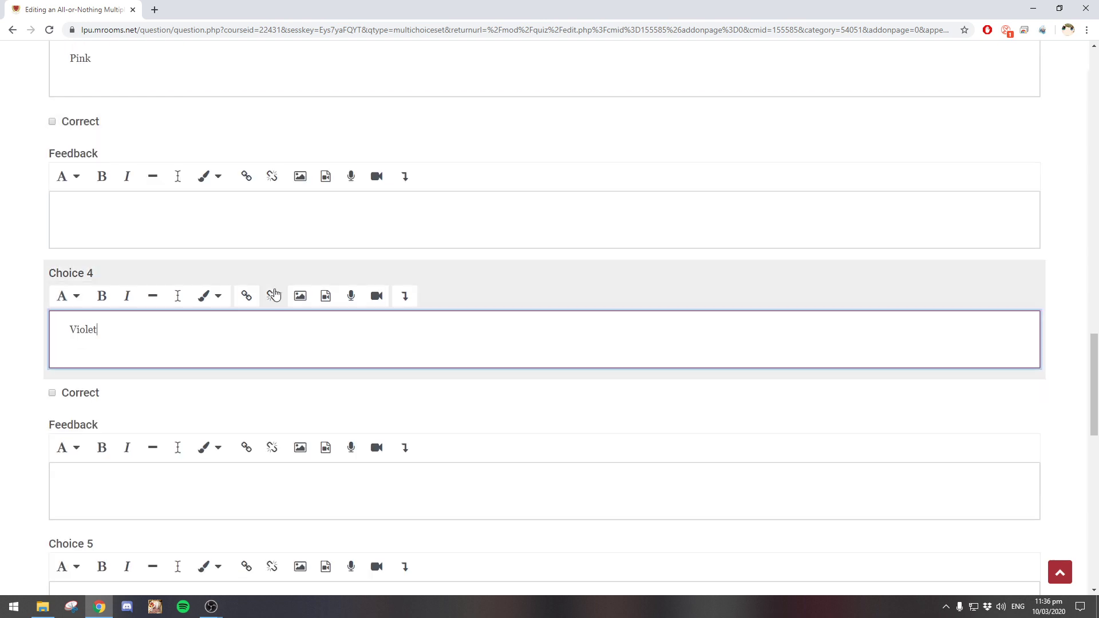
scroll(279, 298, up, 2)
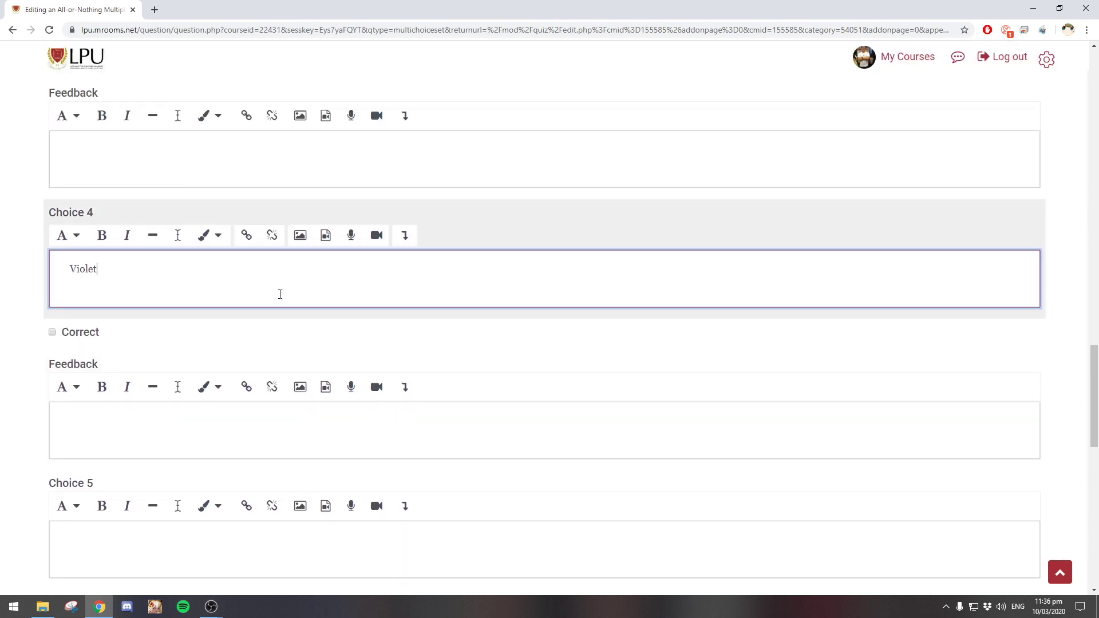
scroll(280, 295, down, 3)
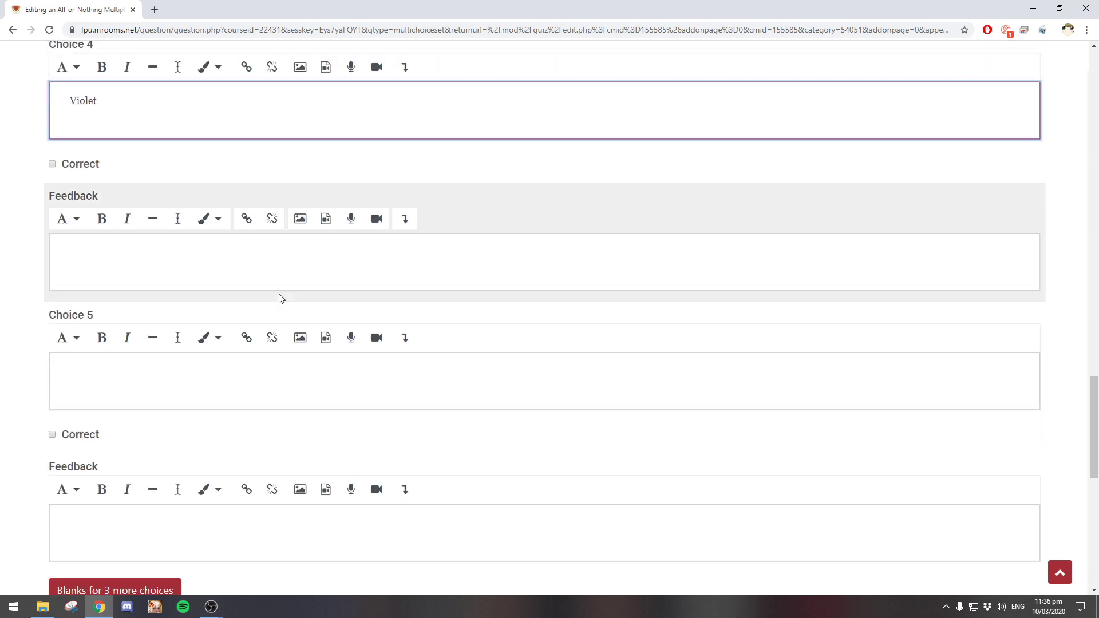
scroll(281, 298, up, 9)
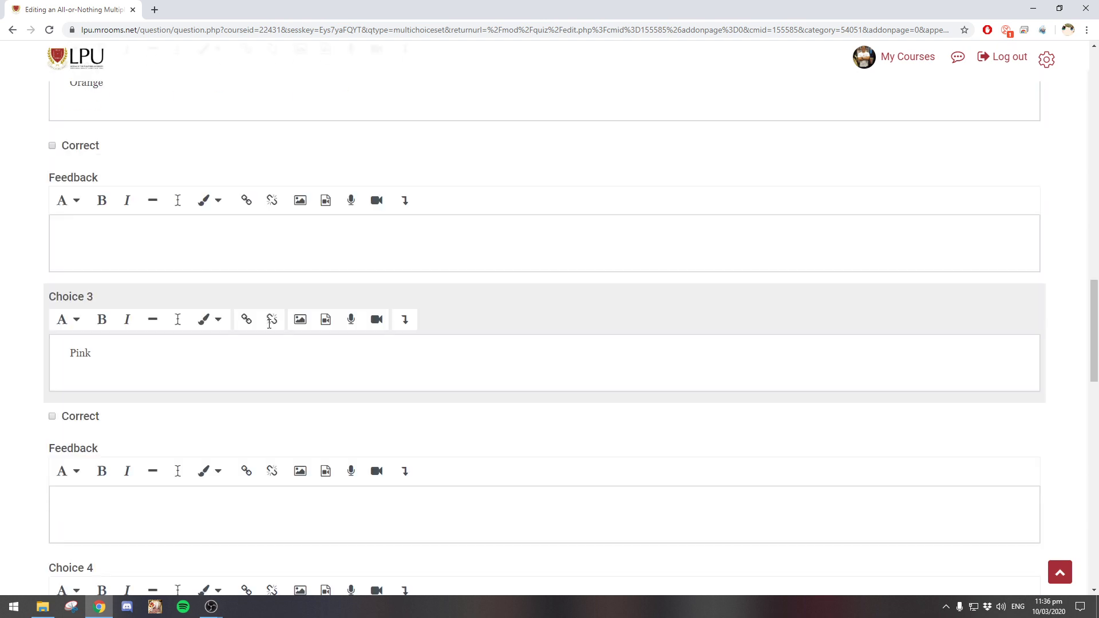
Check the entered choices and save the All-or-Nothing Multiple Choice question to the quiz
scroll(269, 324, up, 4)
scroll(260, 301, up, 5)
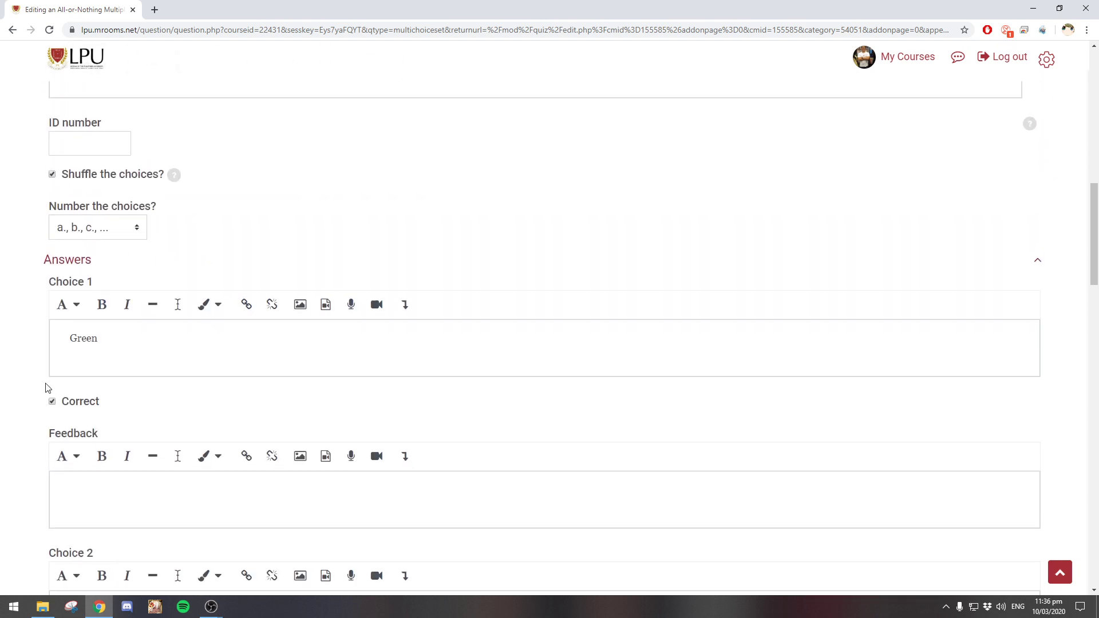
scroll(337, 267, down, 5)
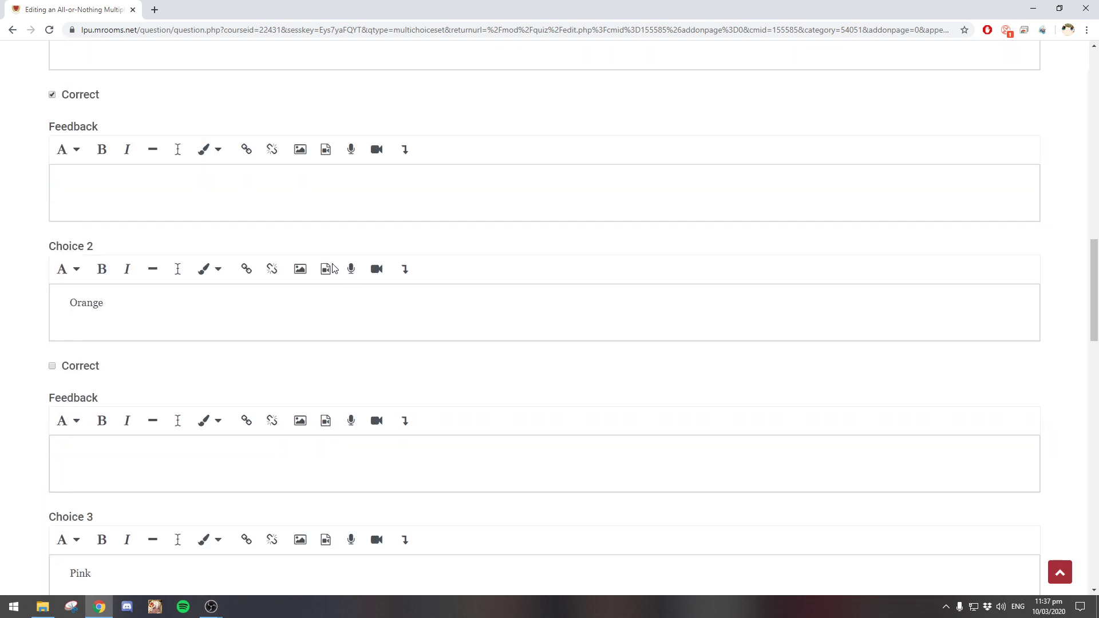
scroll(334, 268, down, 5)
scroll(333, 268, down, 10)
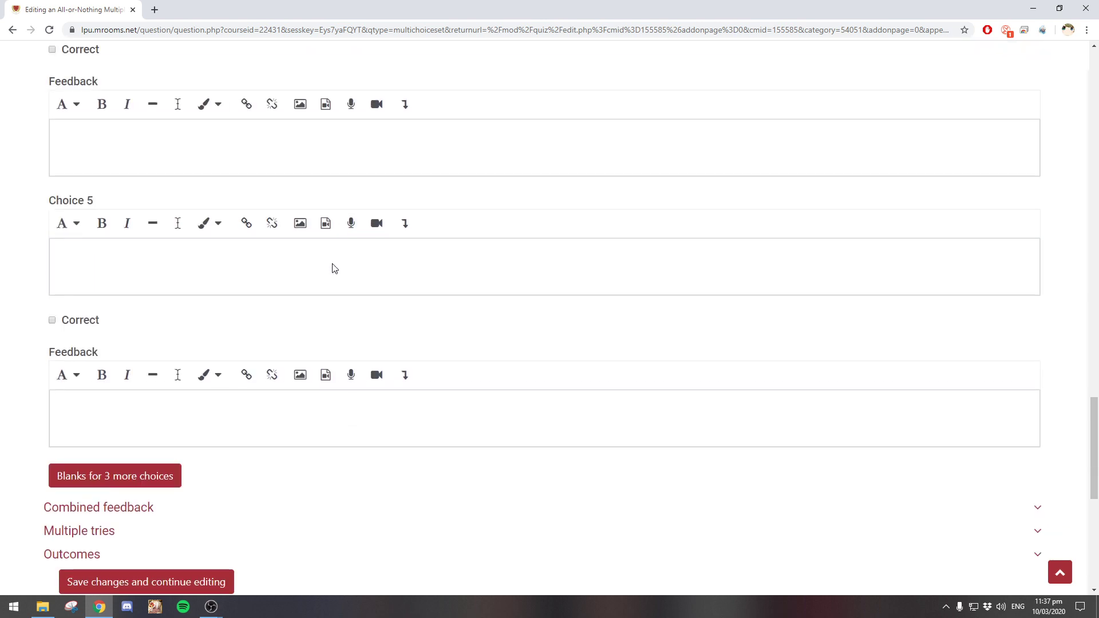
scroll(333, 268, down, 4)
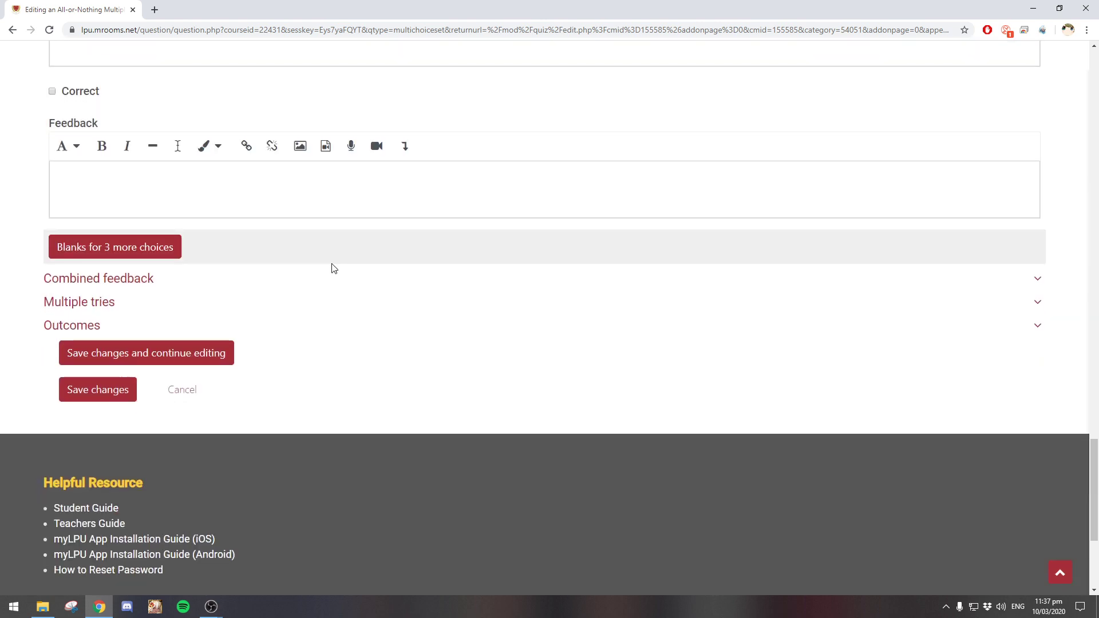
click(133, 404)
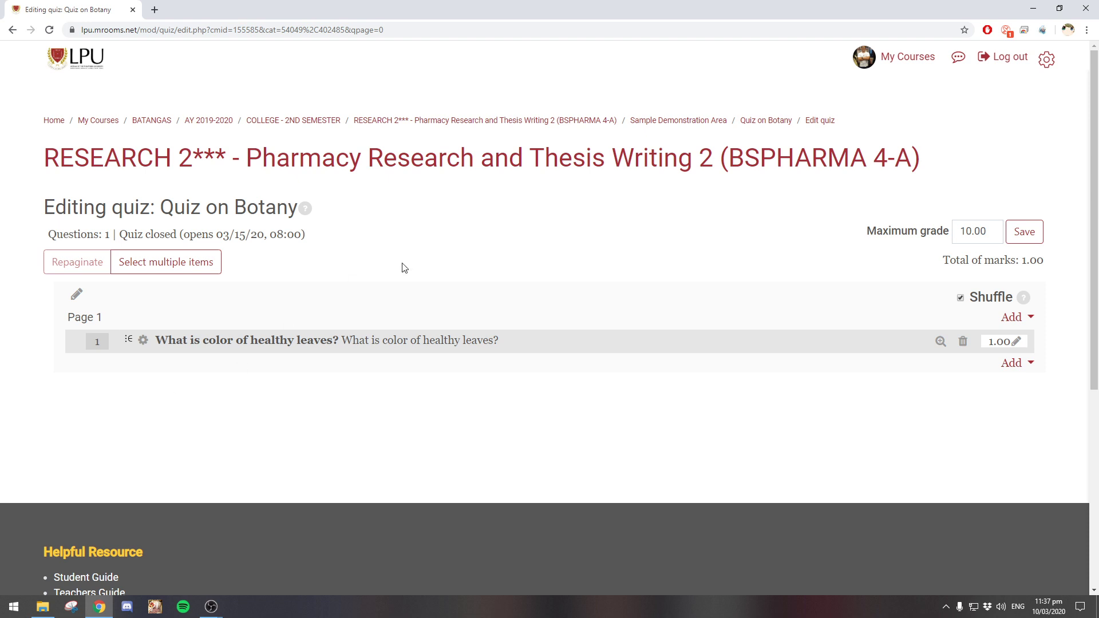
Start a timed preview attempt of the Quiz on Botany and examine how Question 1 and its choices are displayed
click(762, 120)
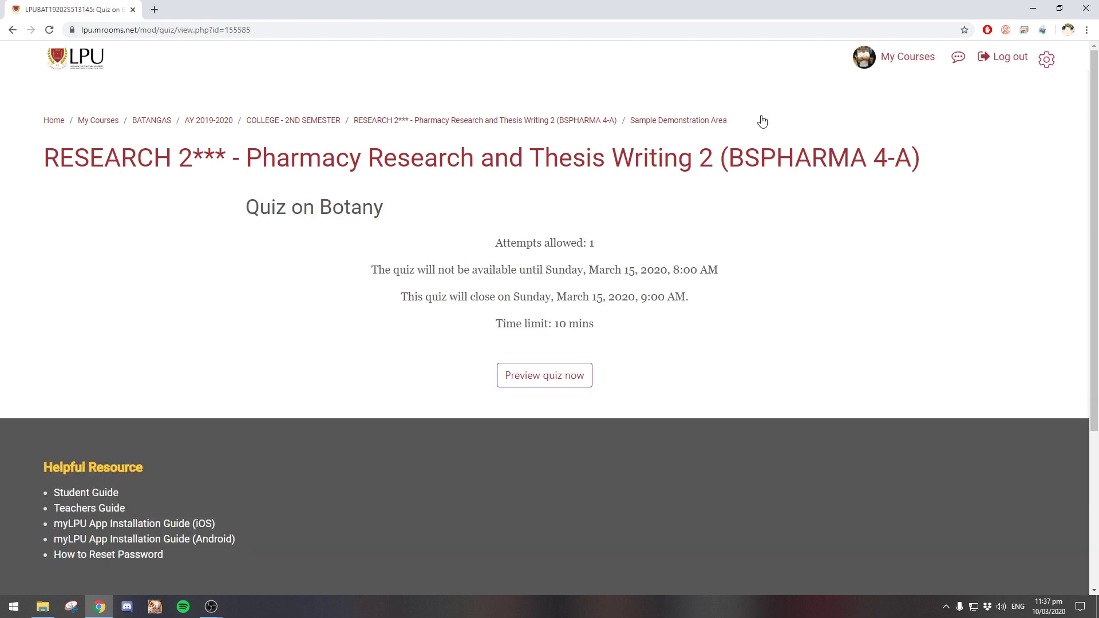
click(582, 382)
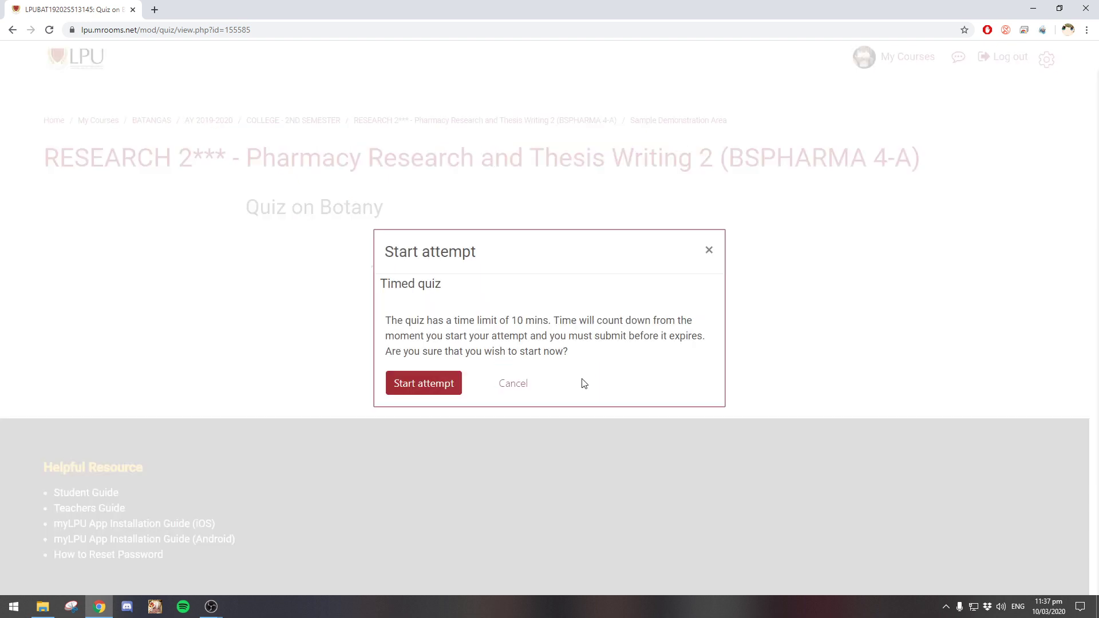
click(443, 390)
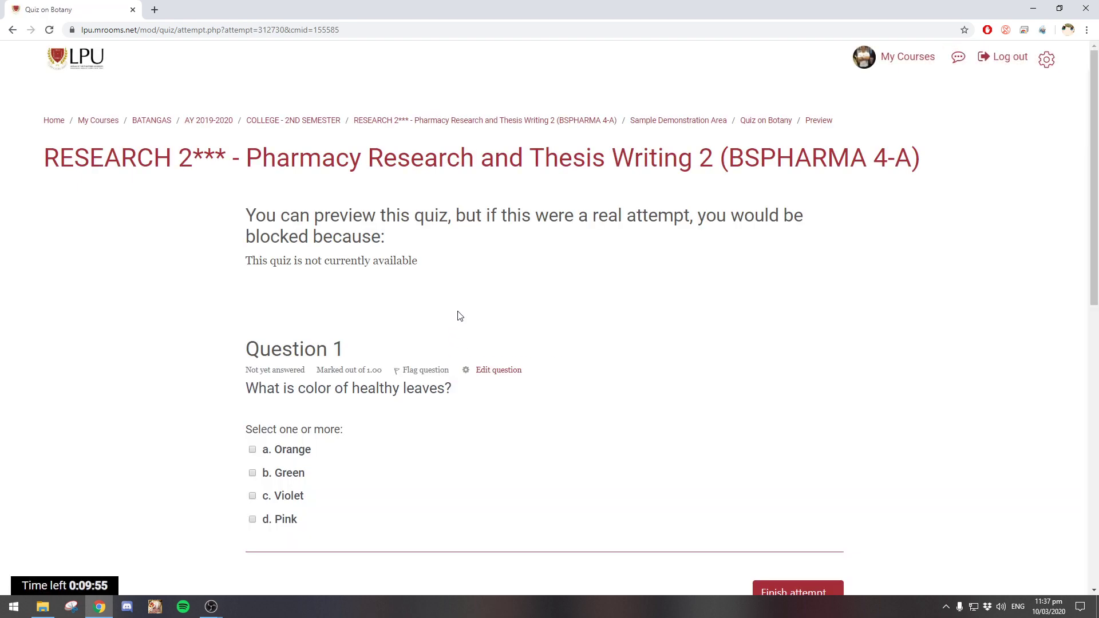
scroll(459, 316, down, 4)
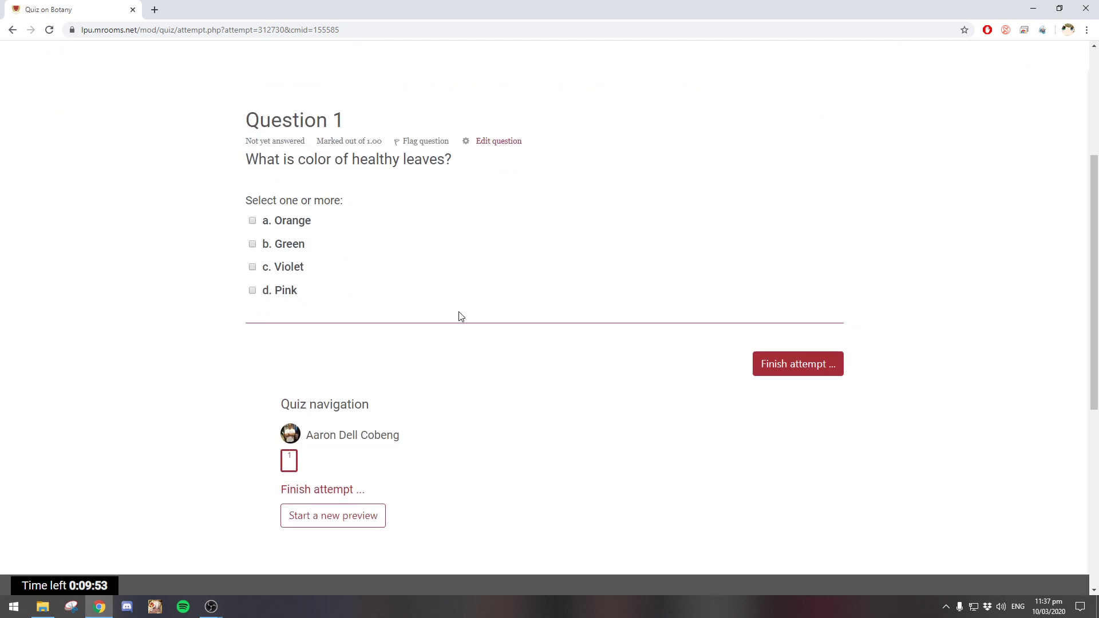
scroll(460, 314, up, 1)
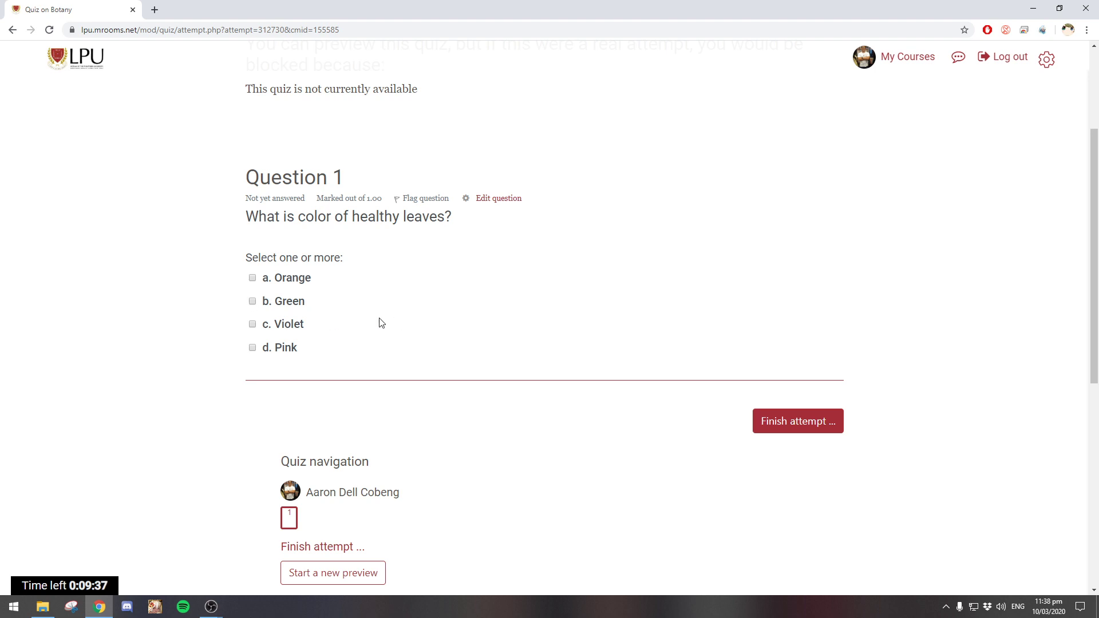
scroll(381, 322, up, 2)
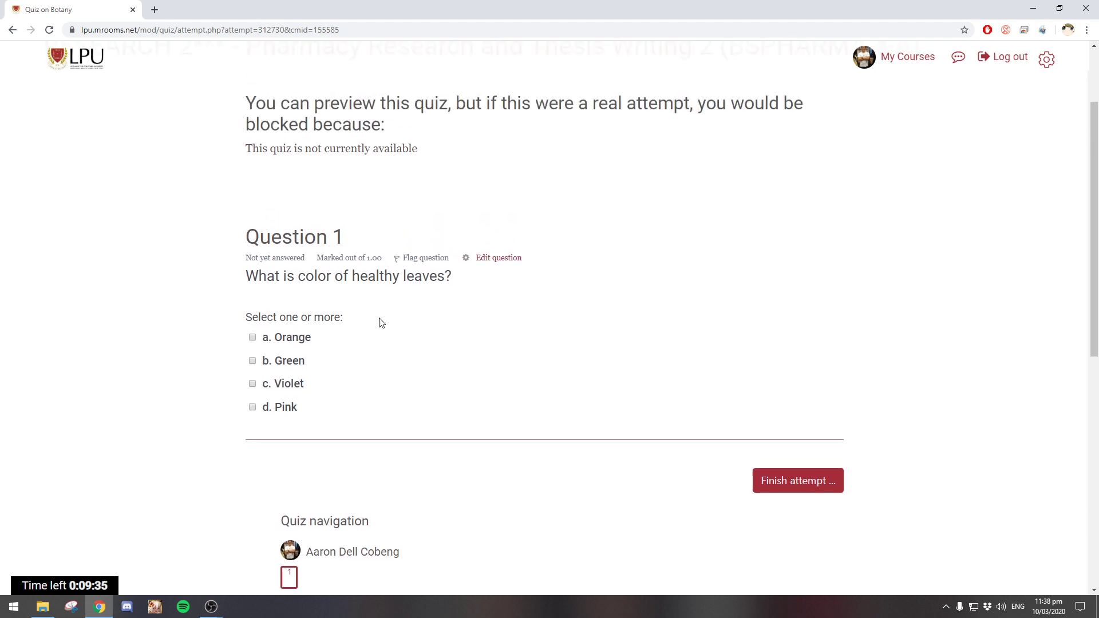
scroll(674, 324, down, 2)
scroll(667, 328, up, 2)
scroll(667, 328, down, 5)
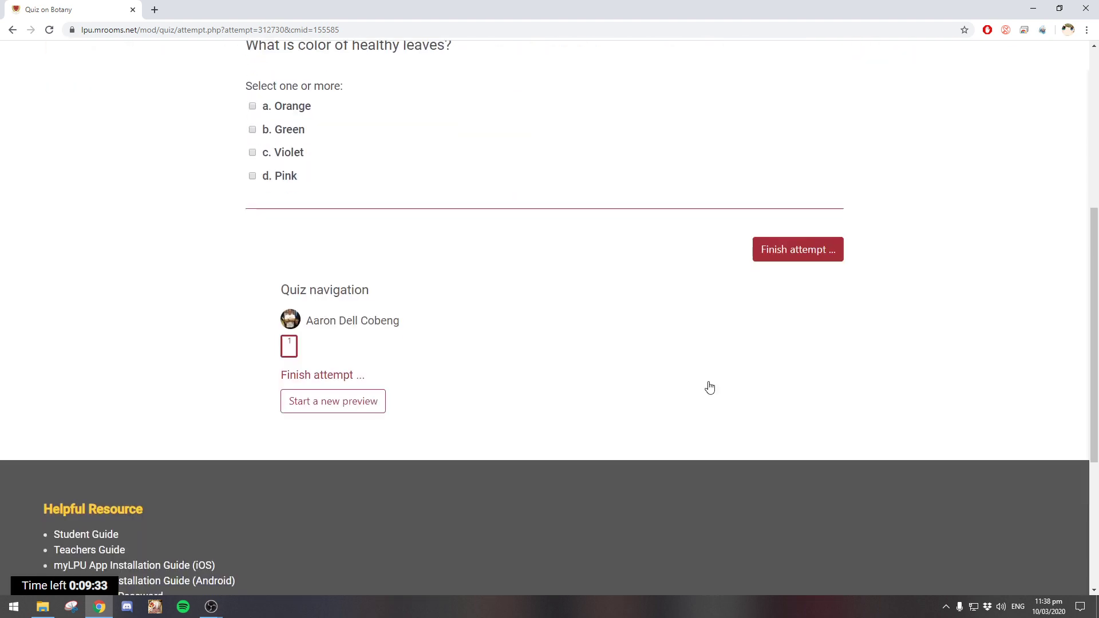
scroll(584, 341, up, 6)
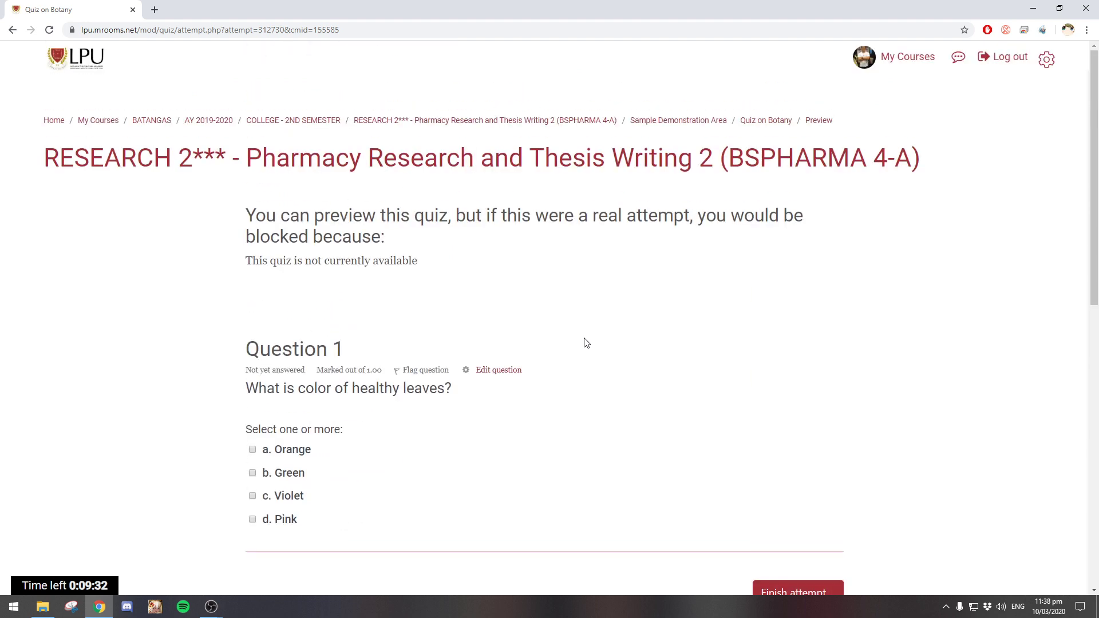
Leave the preview for the Quiz on Botany page and open the quiz's question list for editing
click(768, 120)
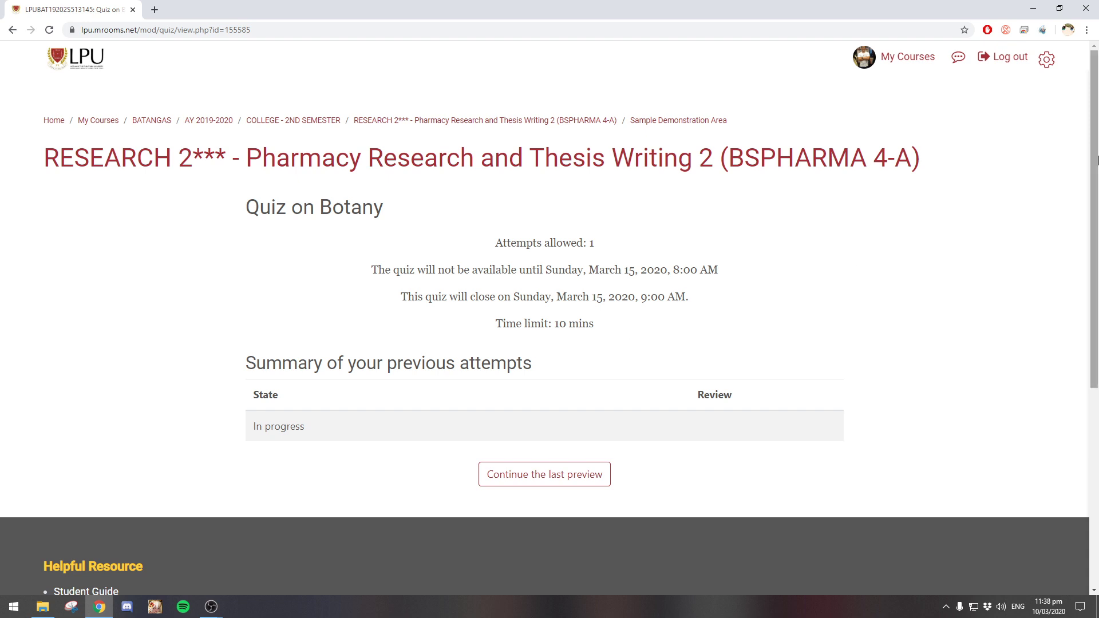
click(1047, 61)
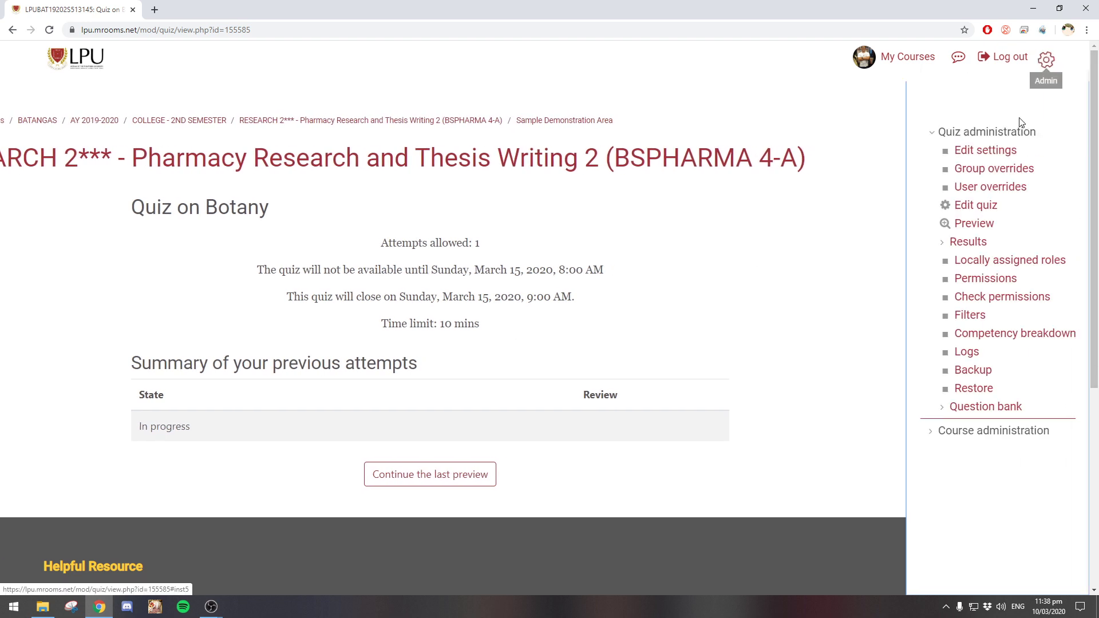
click(984, 211)
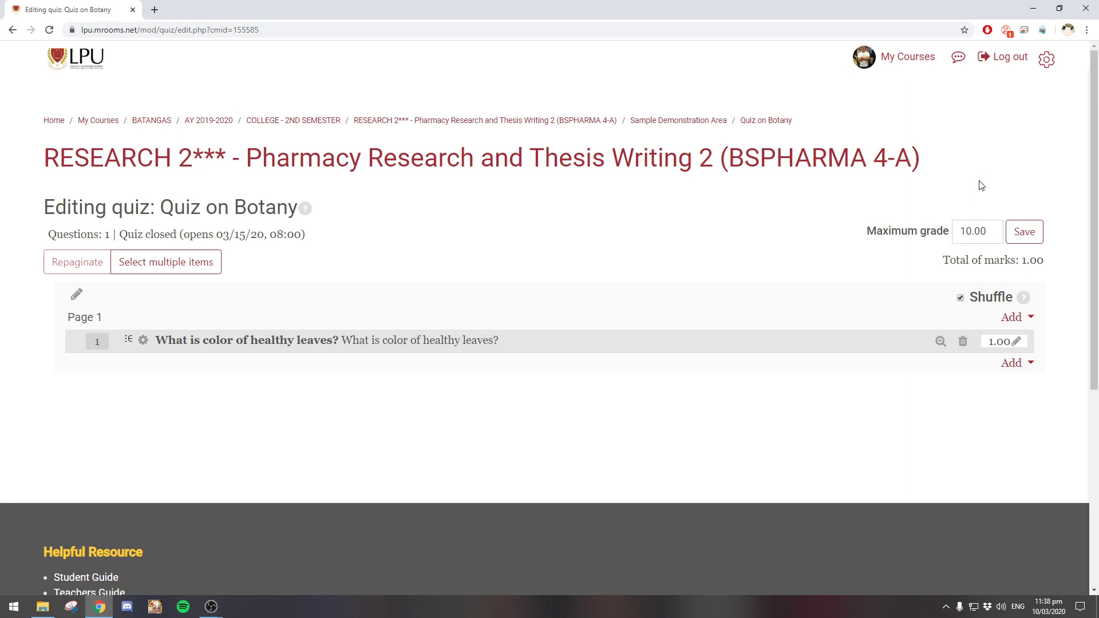
click(1045, 67)
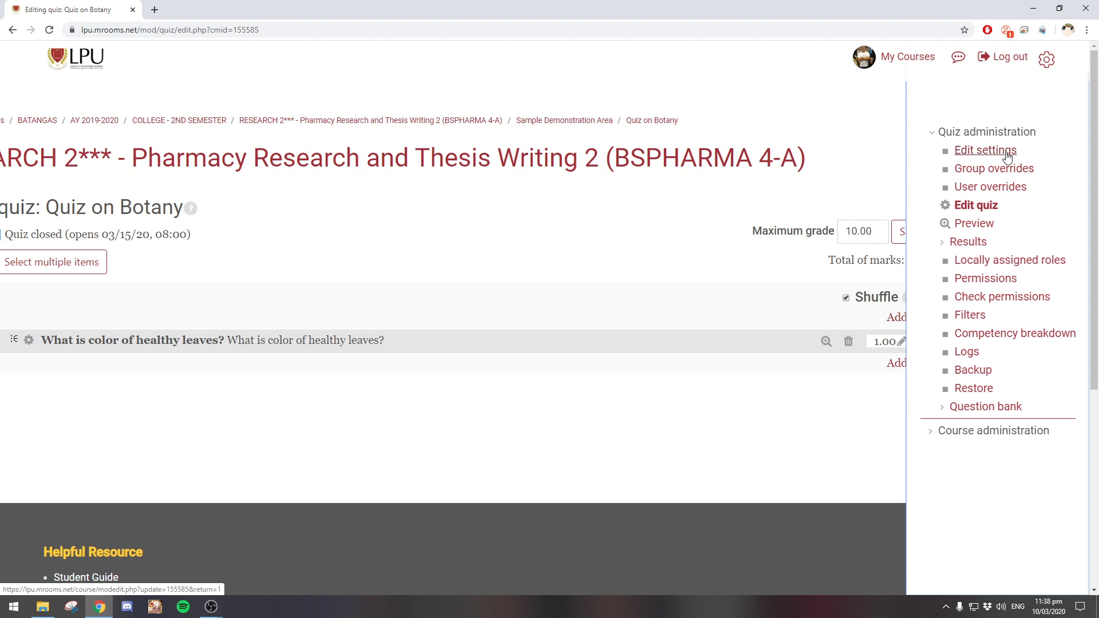
click(995, 213)
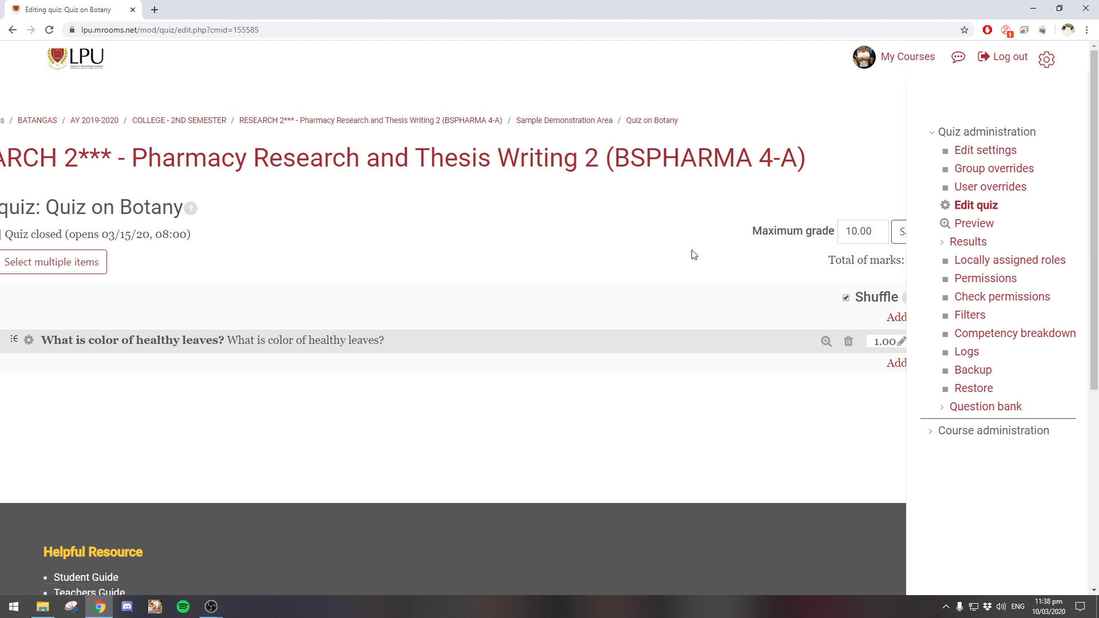
click(1047, 62)
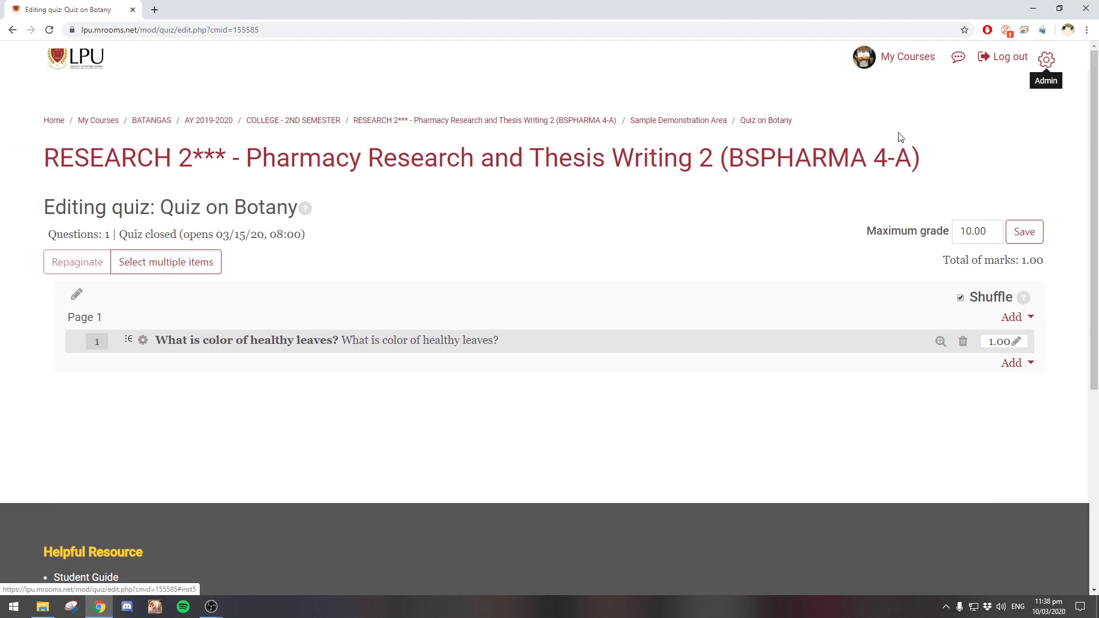
Add a new True/False question after the existing question on Page 1
click(1010, 365)
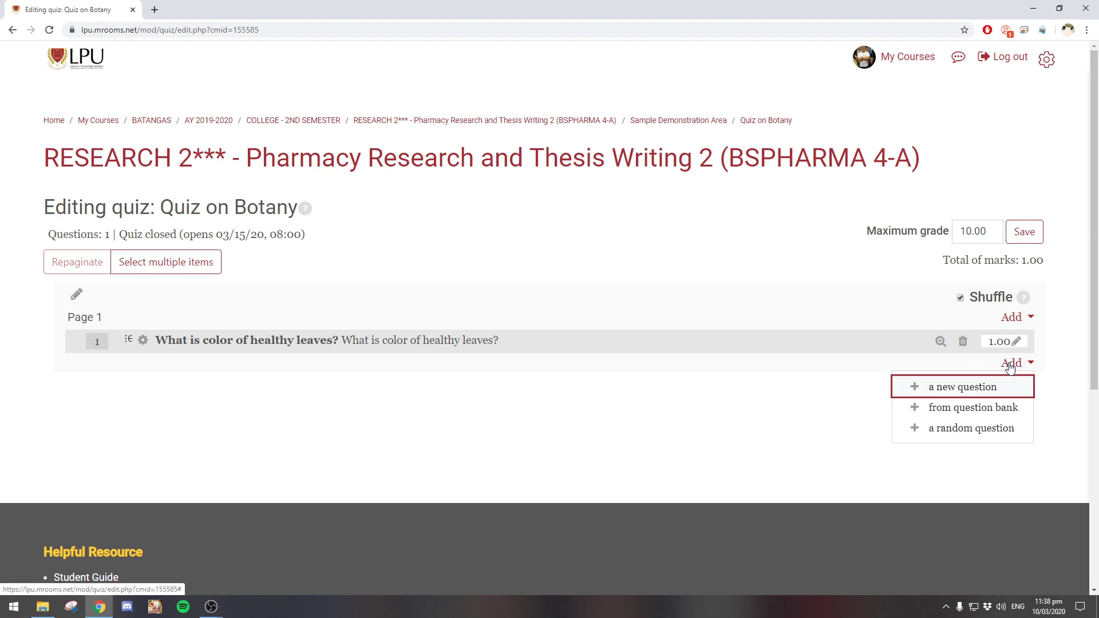
click(984, 390)
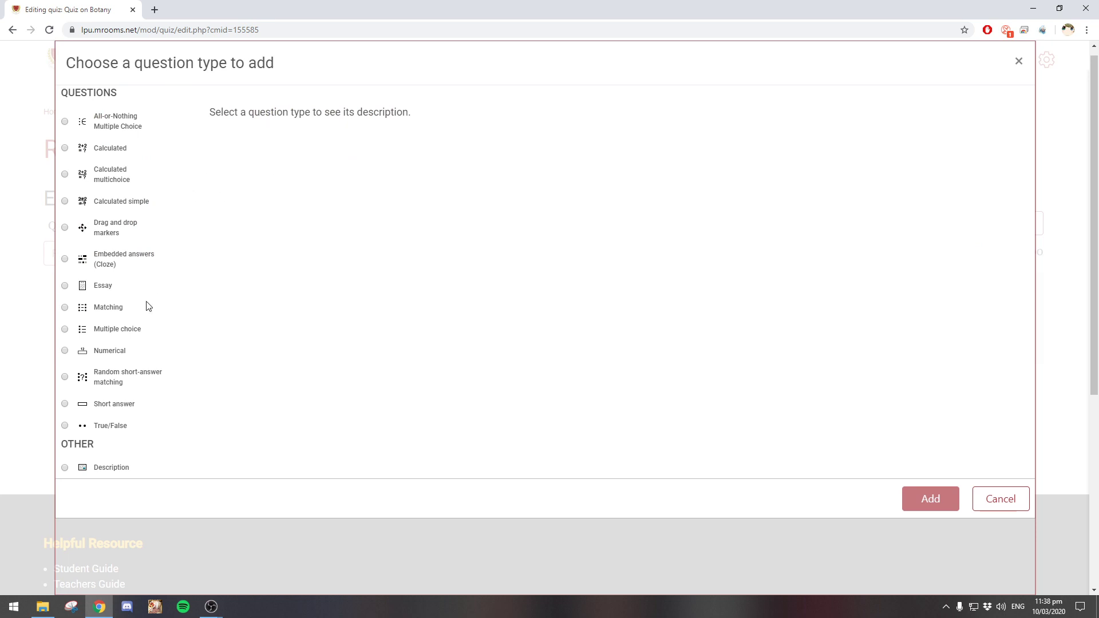
click(106, 427)
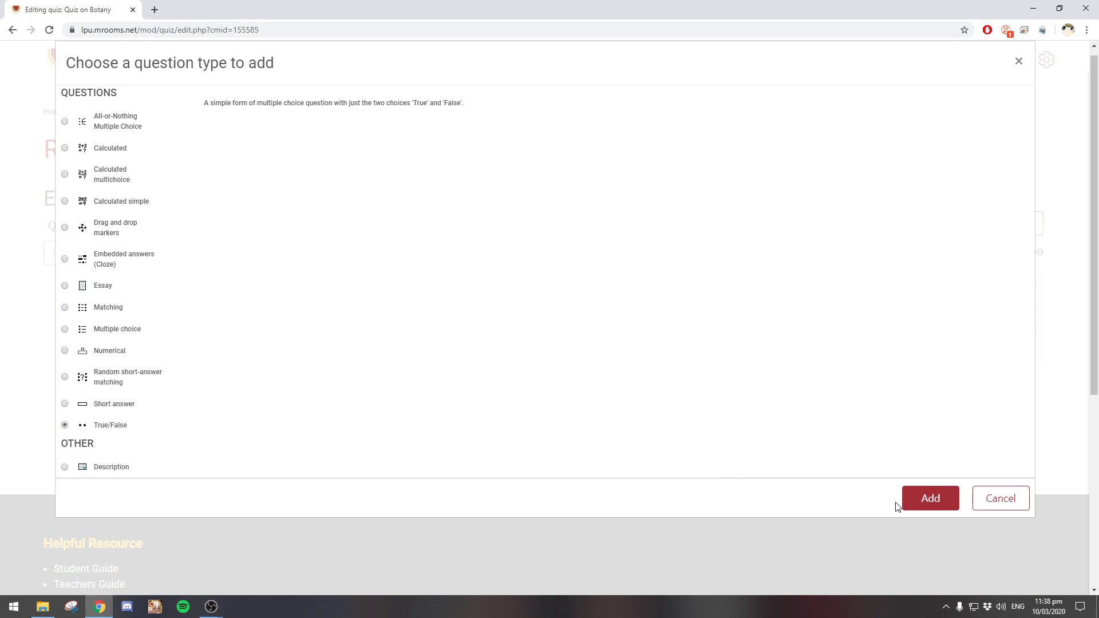
click(940, 512)
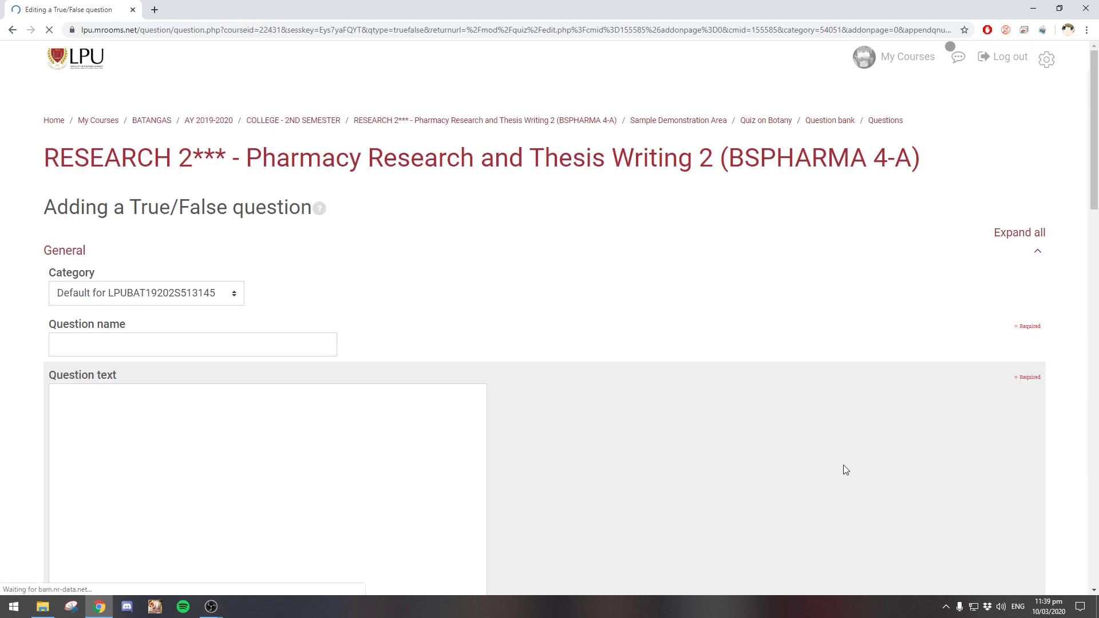
Set the category to Default for Quiz on Botany and name the question "Sugar is produced by photosynthesis"
click(187, 301)
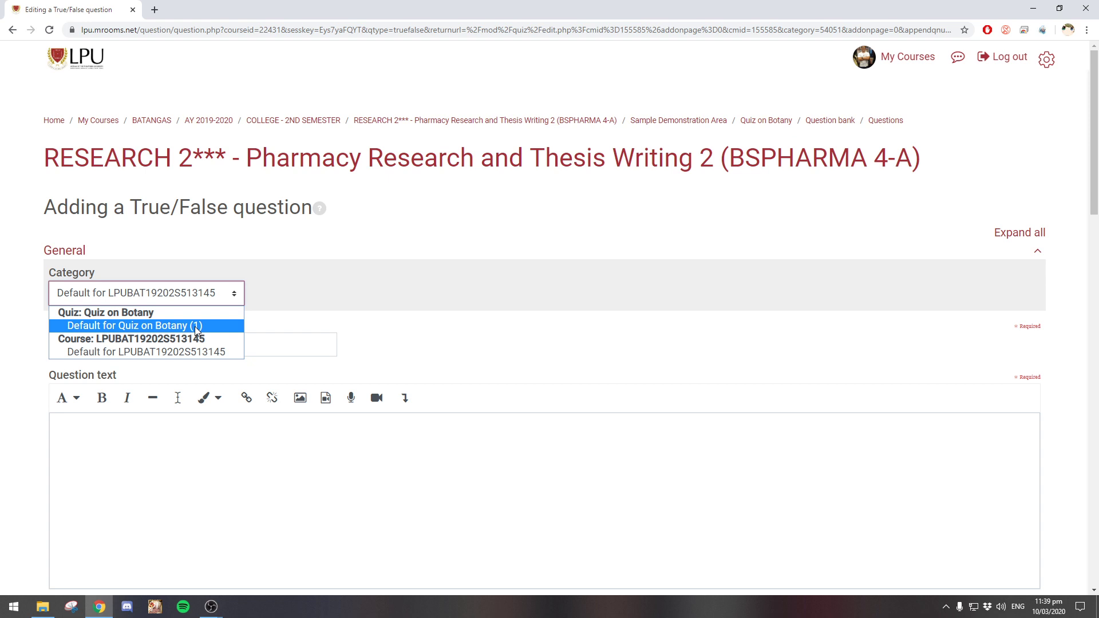
click(194, 326)
click(189, 344)
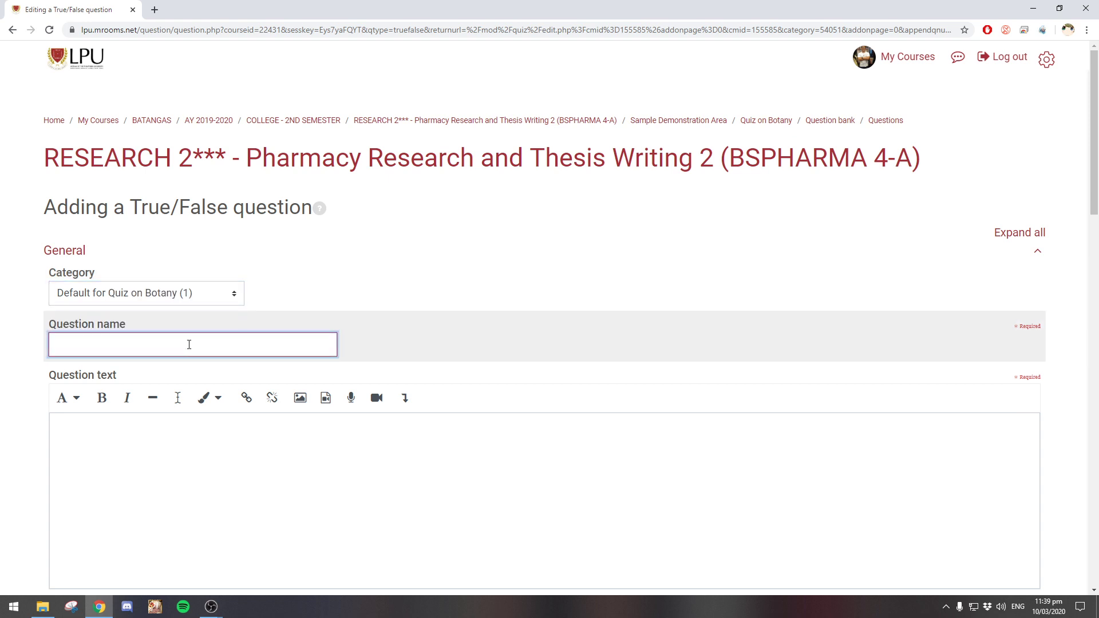
text(Sugar is produced by photos)
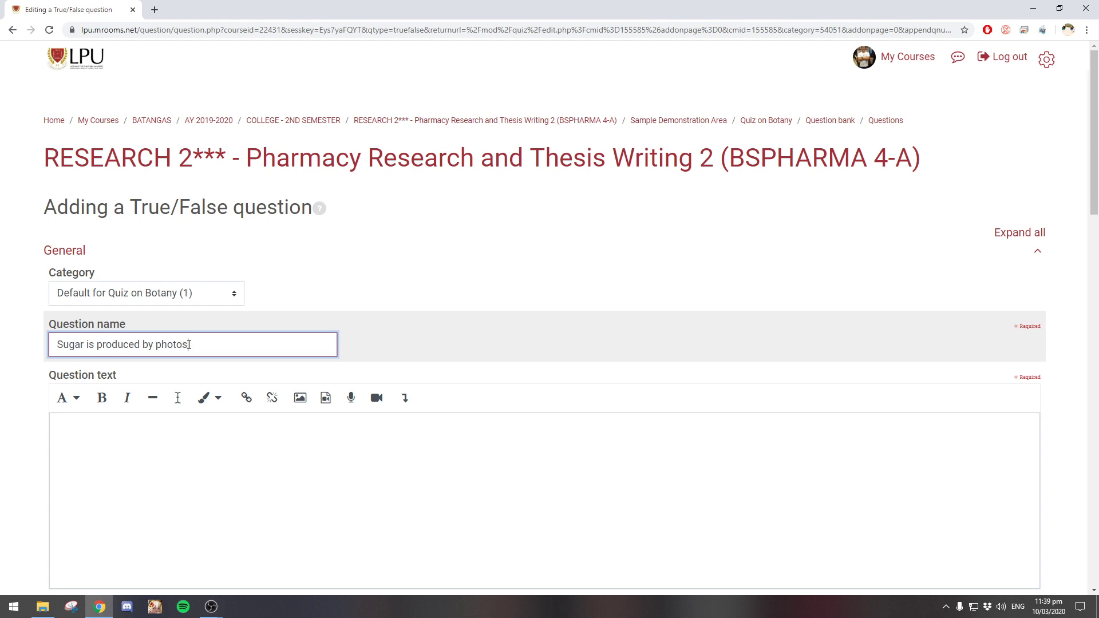
text(ynthesis)
Copy the True/False question's name into its question text
drag(239, 344, 2, 344)
key(ctrl+c)
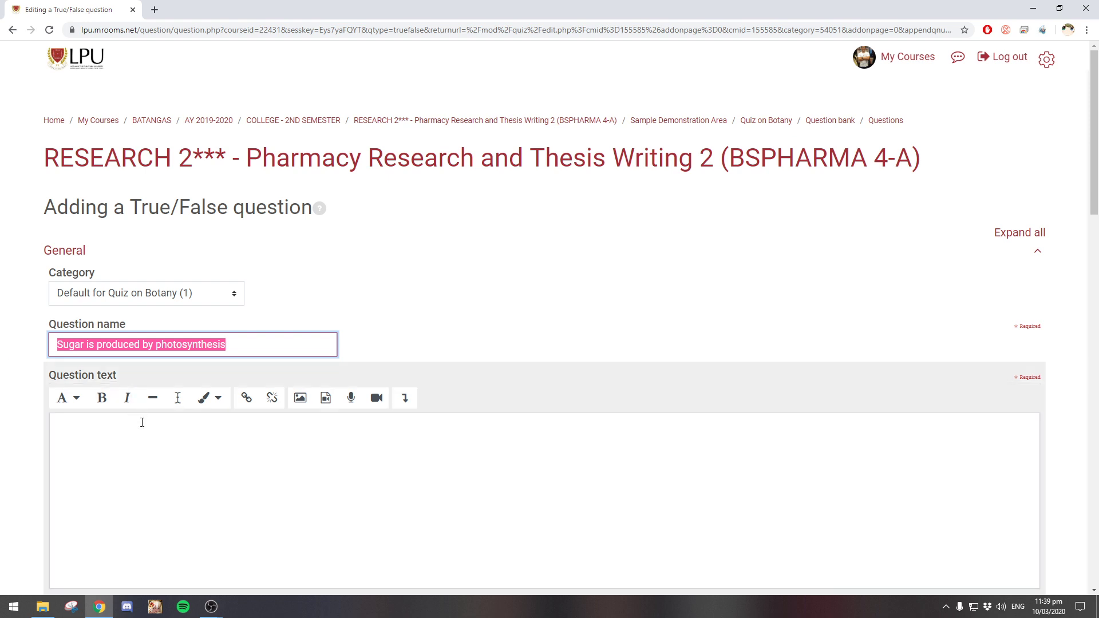
click(142, 423)
key(ctrl+v)
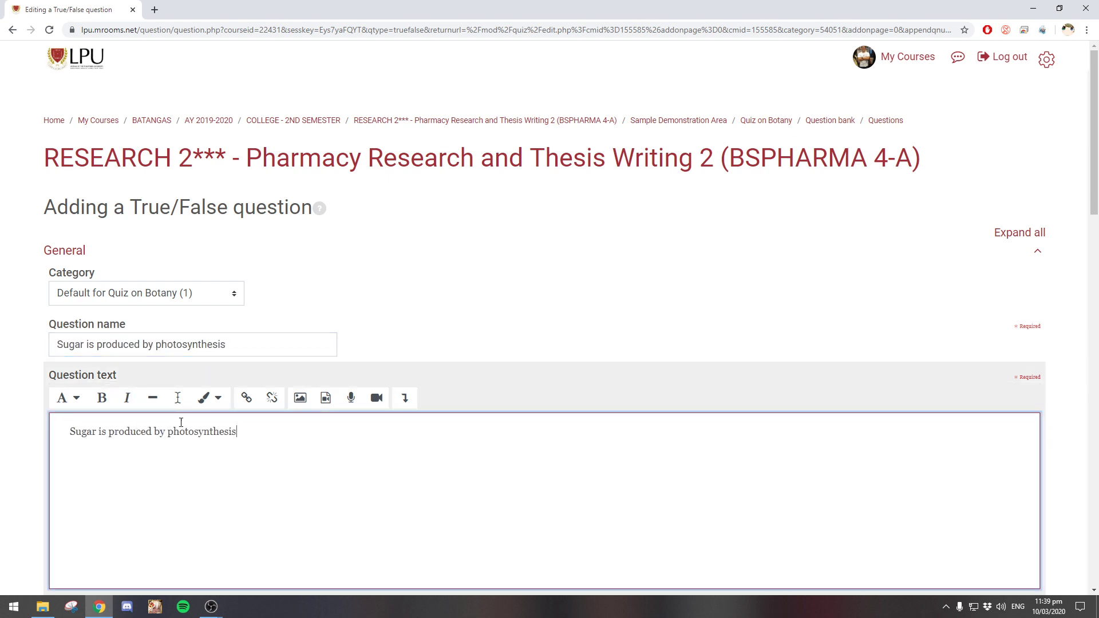
Set the correct answer of the photosynthesis question to True
scroll(229, 400, down, 5)
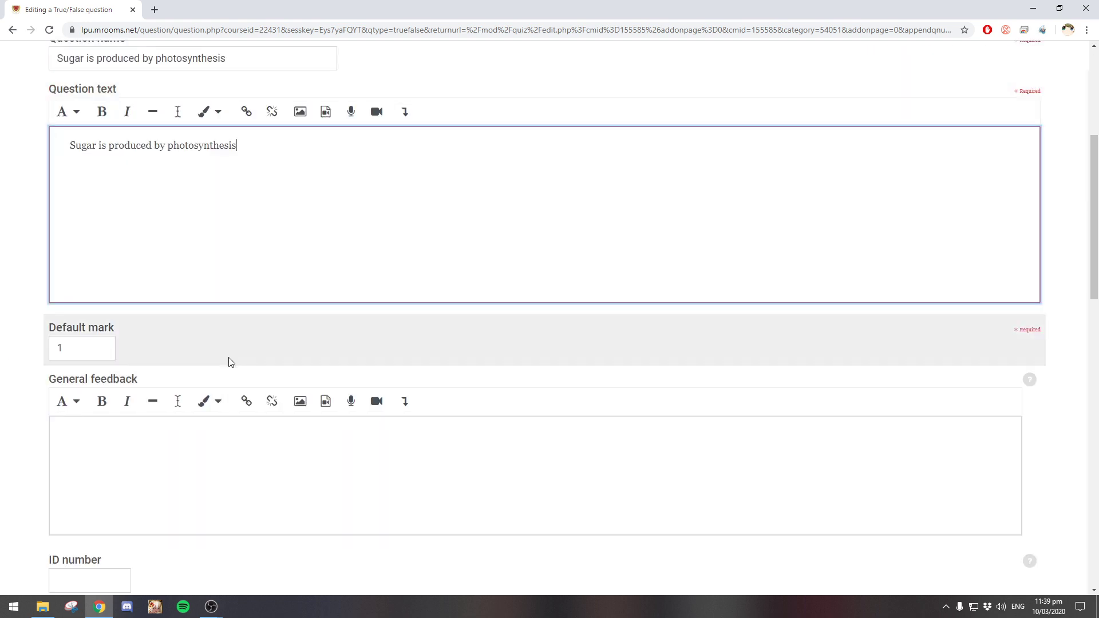
scroll(232, 369, down, 7)
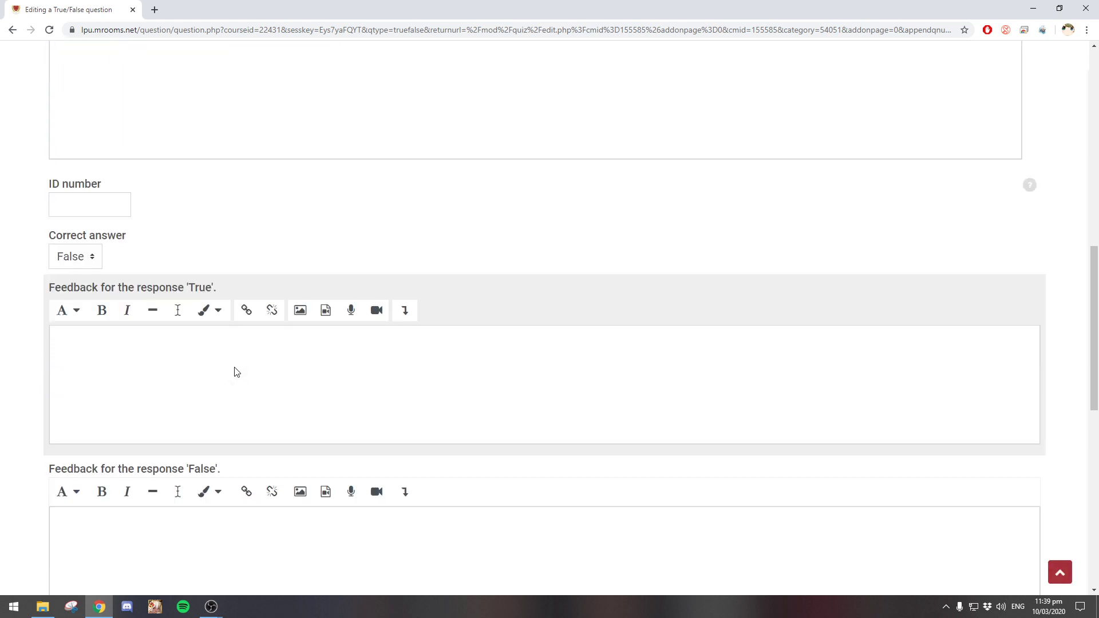
scroll(246, 378, down, 2)
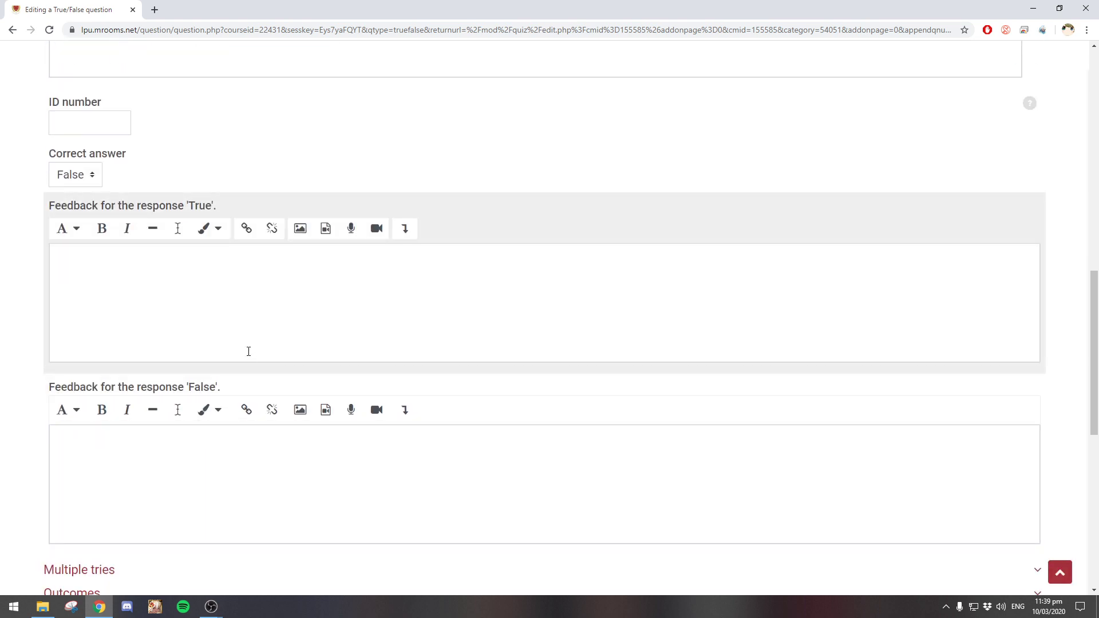
scroll(244, 362, up, 5)
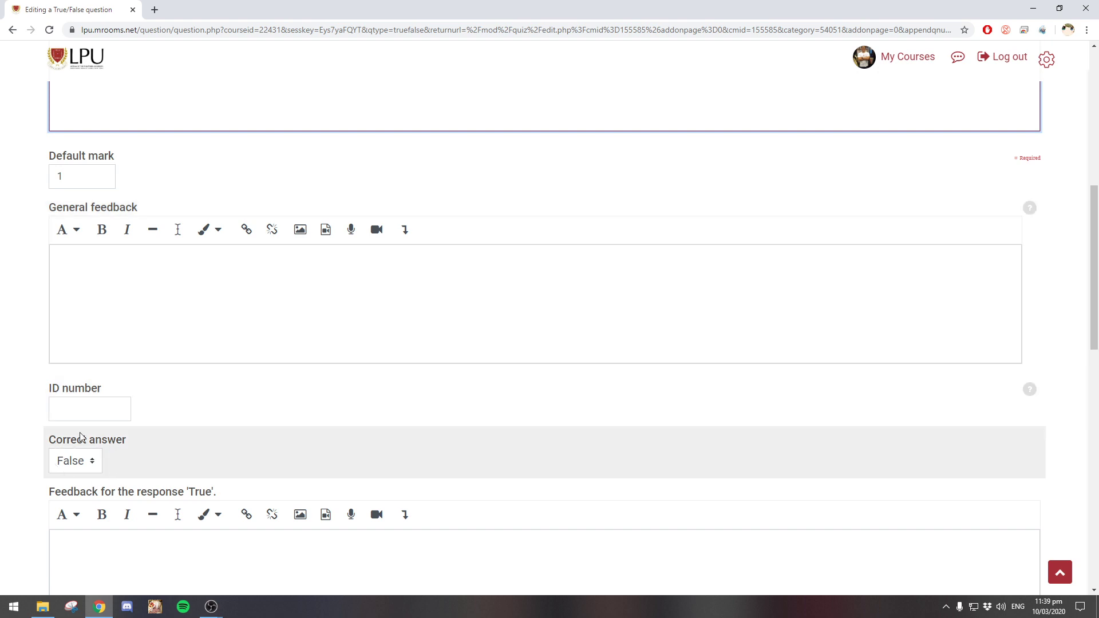
scroll(225, 319, up, 6)
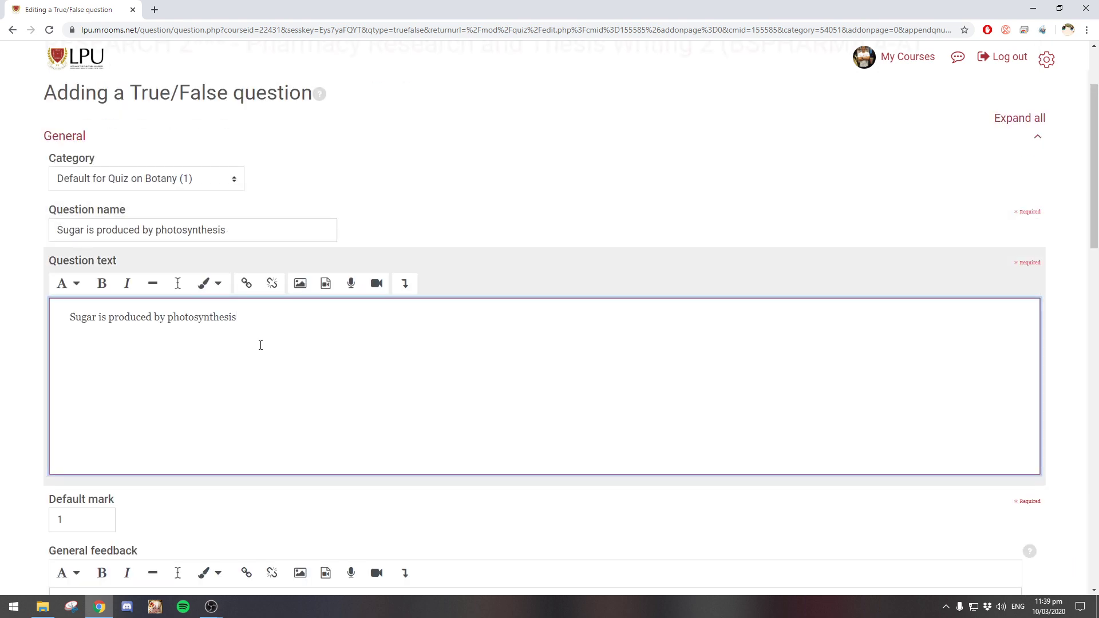
scroll(164, 282, down, 5)
scroll(176, 312, down, 3)
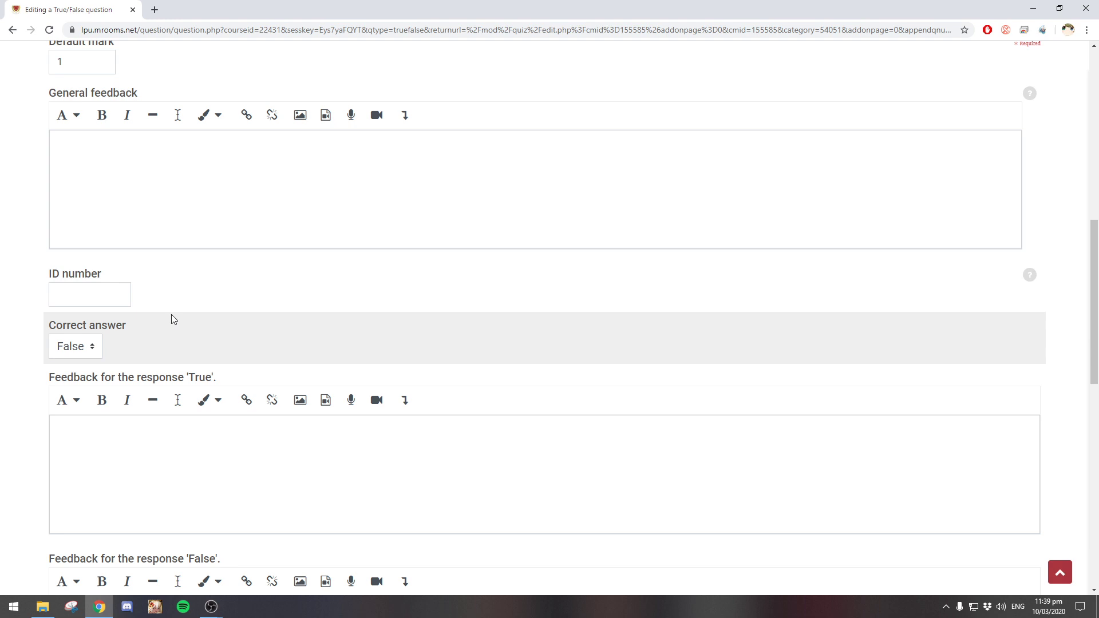
click(90, 351)
click(91, 376)
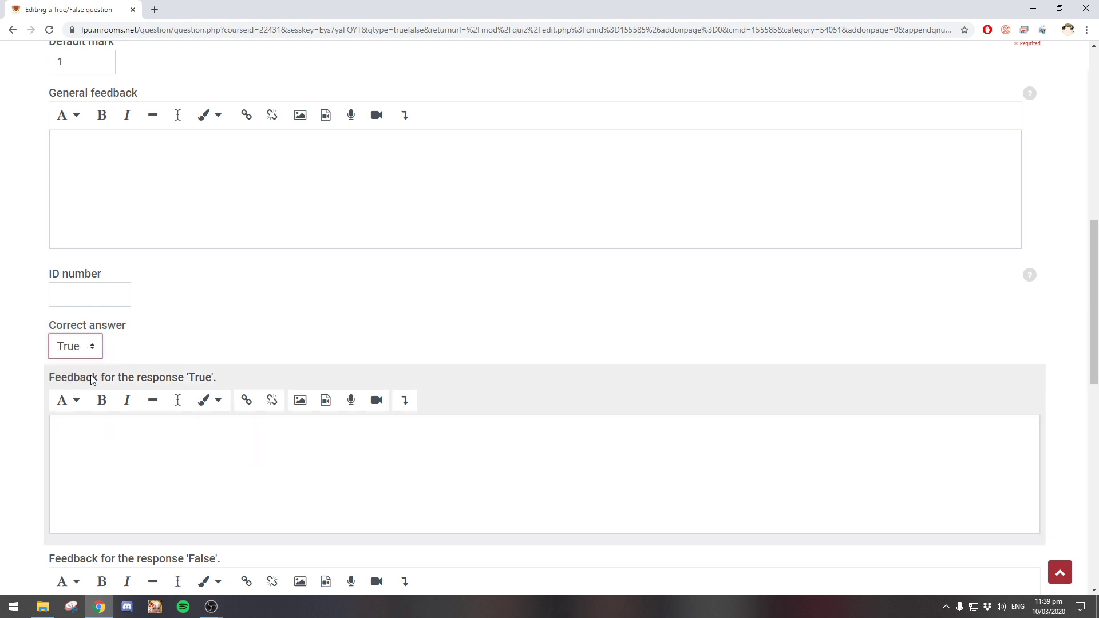
Save the True/False question on photosynthesis, leaving the response feedback empty
scroll(105, 358, down, 3)
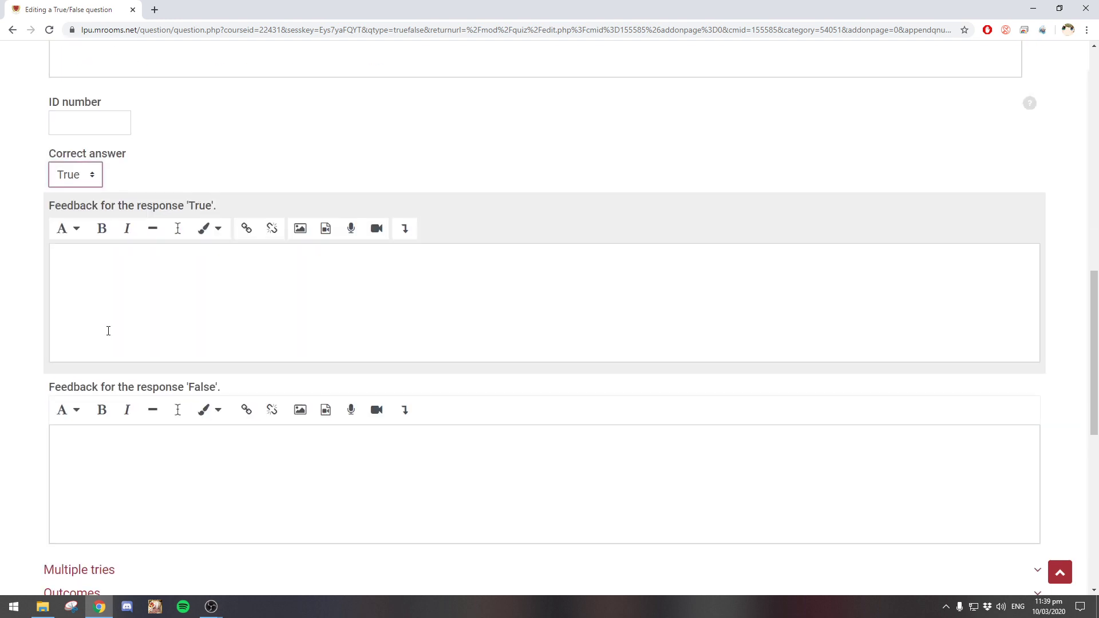
scroll(109, 331, down, 2)
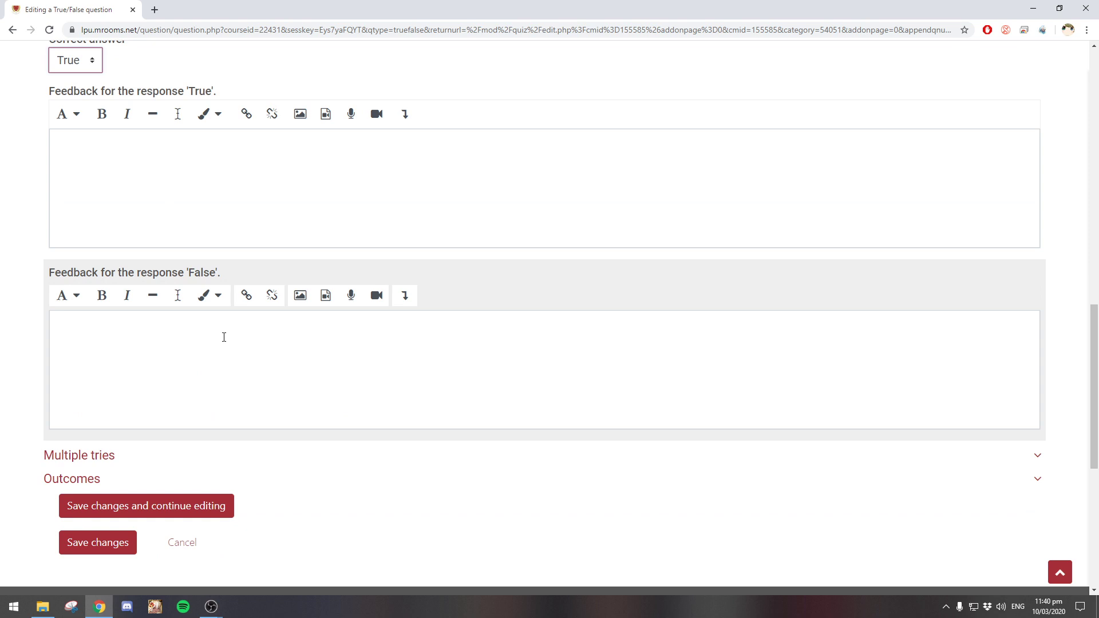
scroll(224, 337, up, 1)
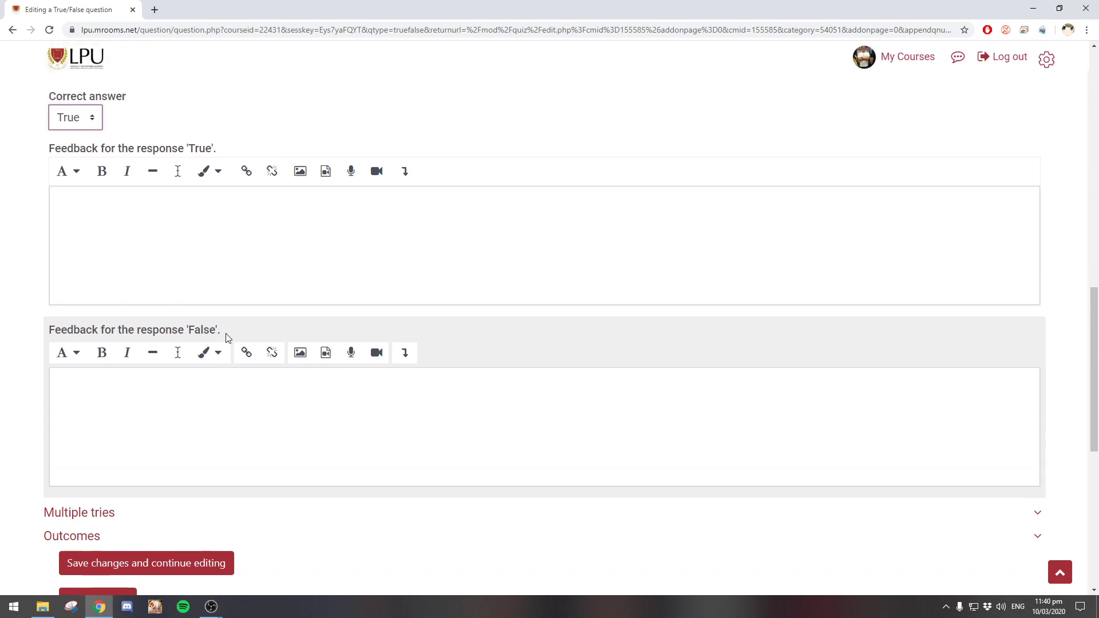
scroll(225, 337, down, 2)
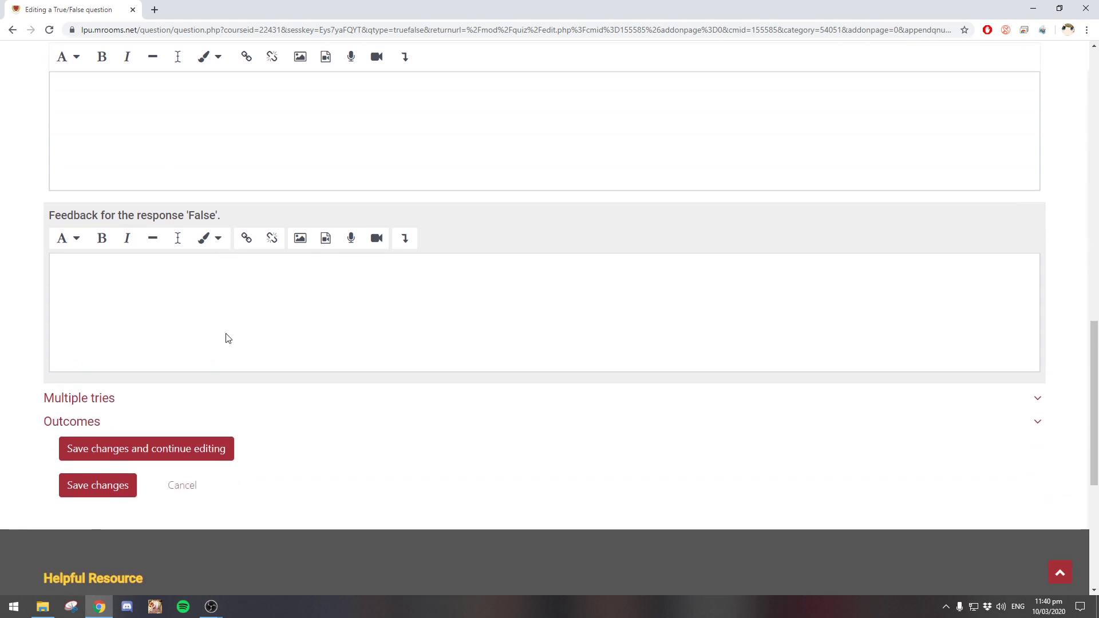
click(127, 490)
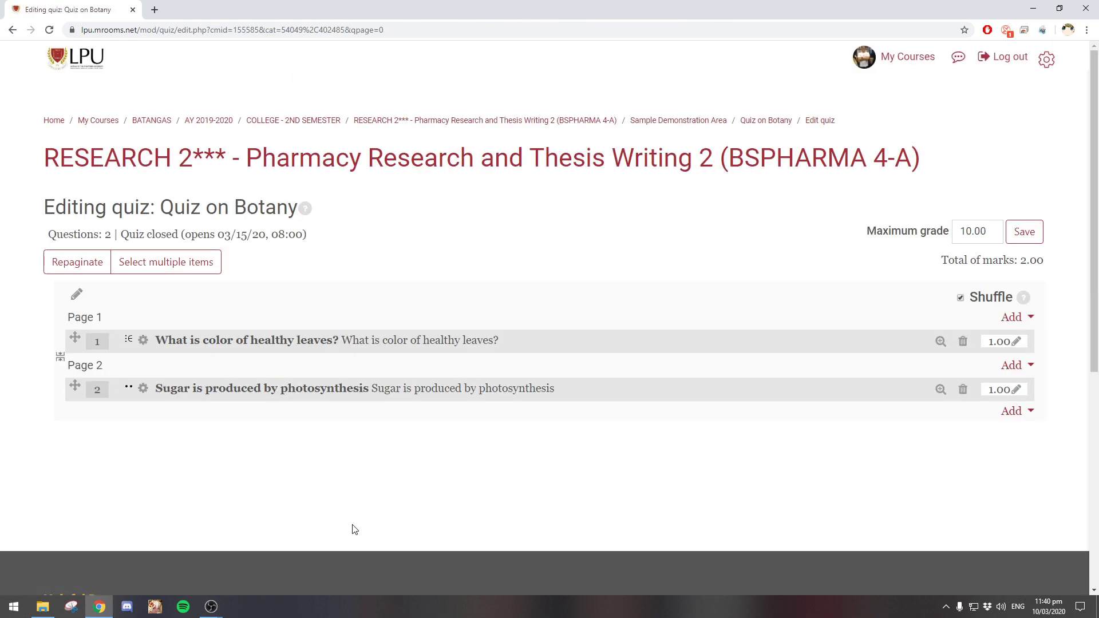
Start a preview of the Quiz on Botany and look over its first question page
click(780, 124)
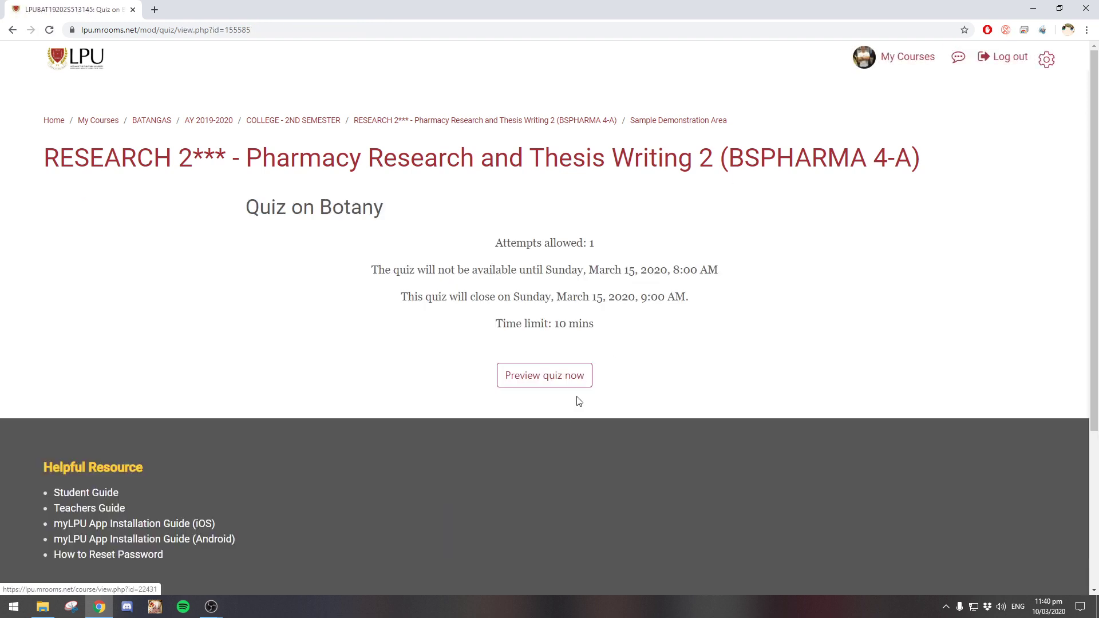
click(556, 393)
click(441, 383)
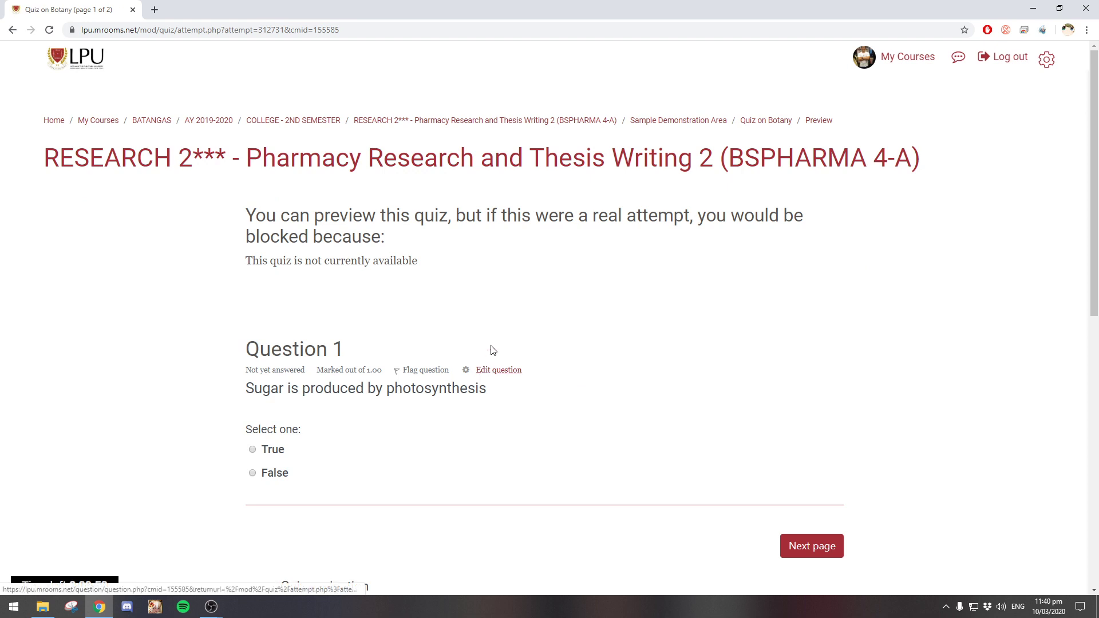
scroll(491, 351, down, 3)
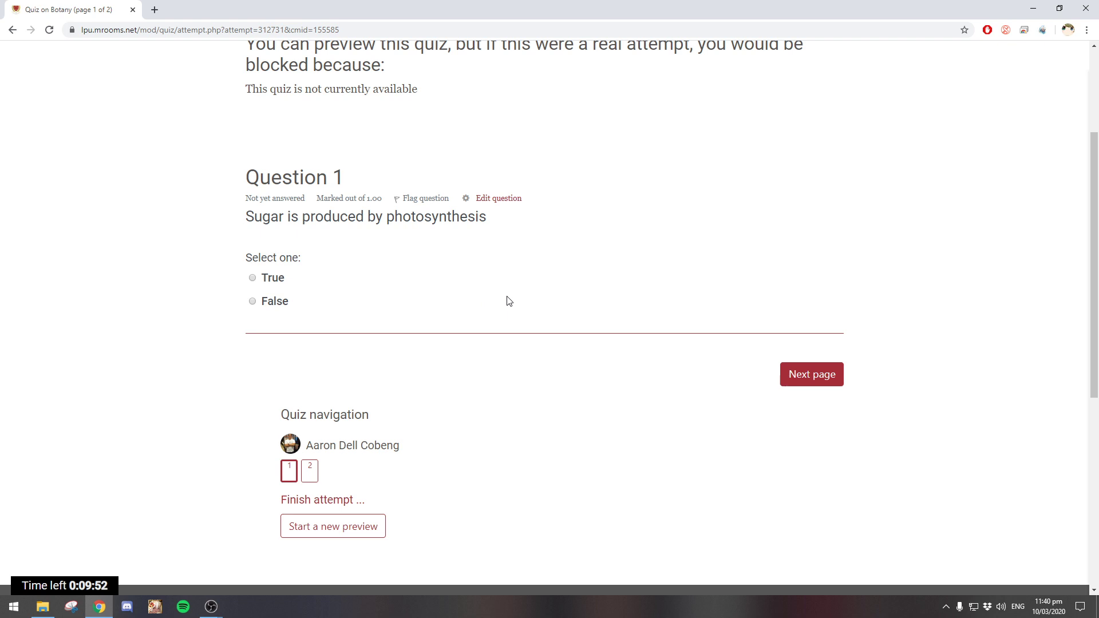
scroll(508, 297, up, 3)
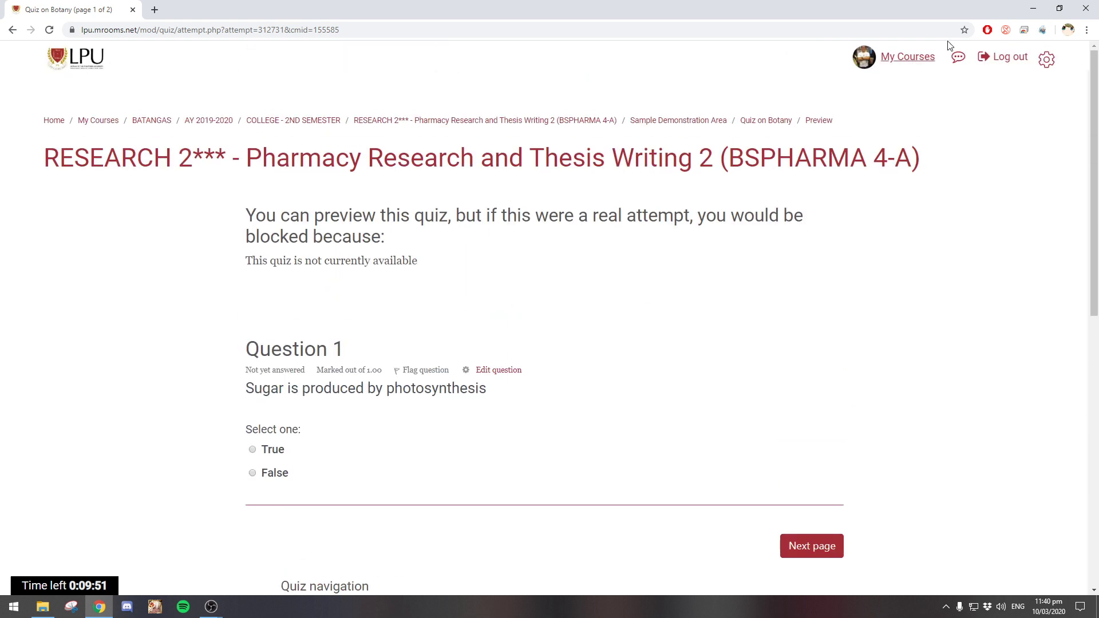
Return to editing the quiz and add a new Short answer question after the last question on Page 2
click(1045, 60)
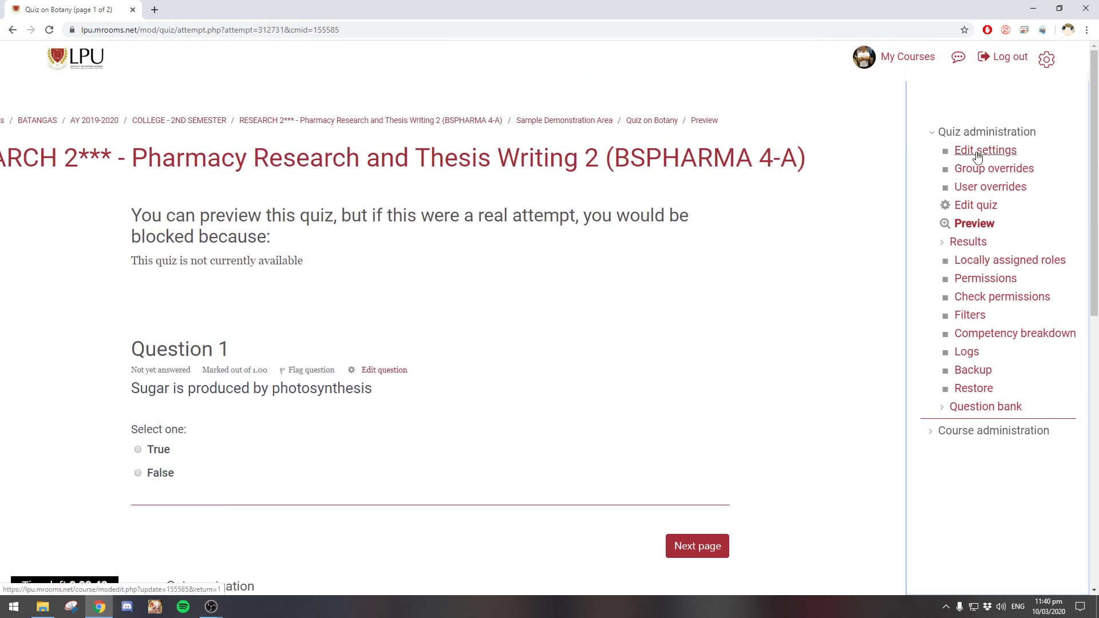
click(973, 207)
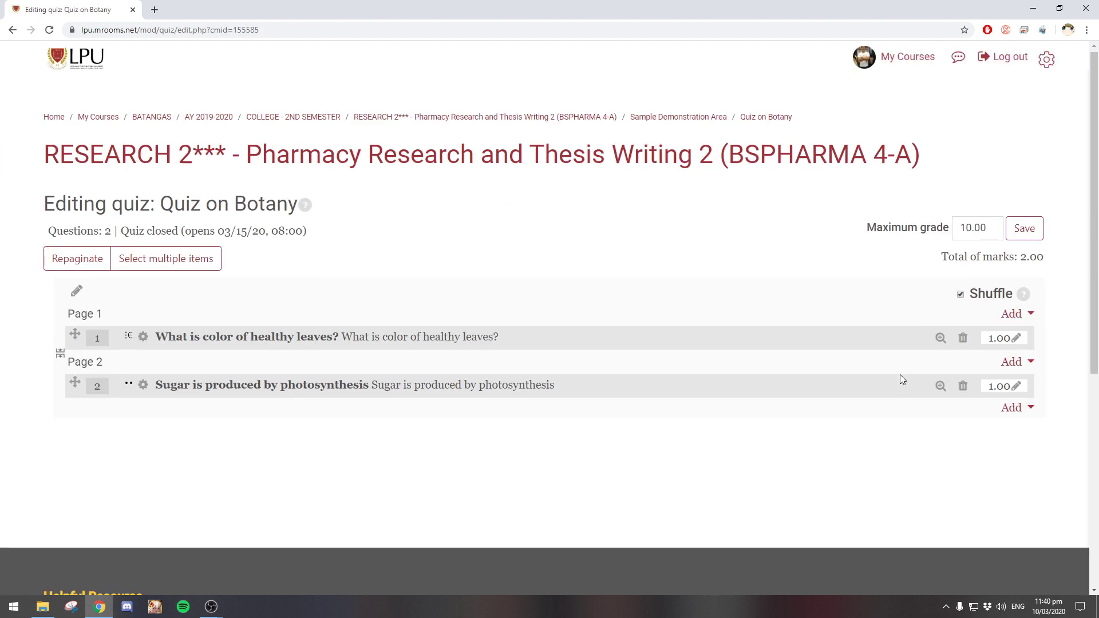
scroll(900, 378, down, 3)
click(1012, 240)
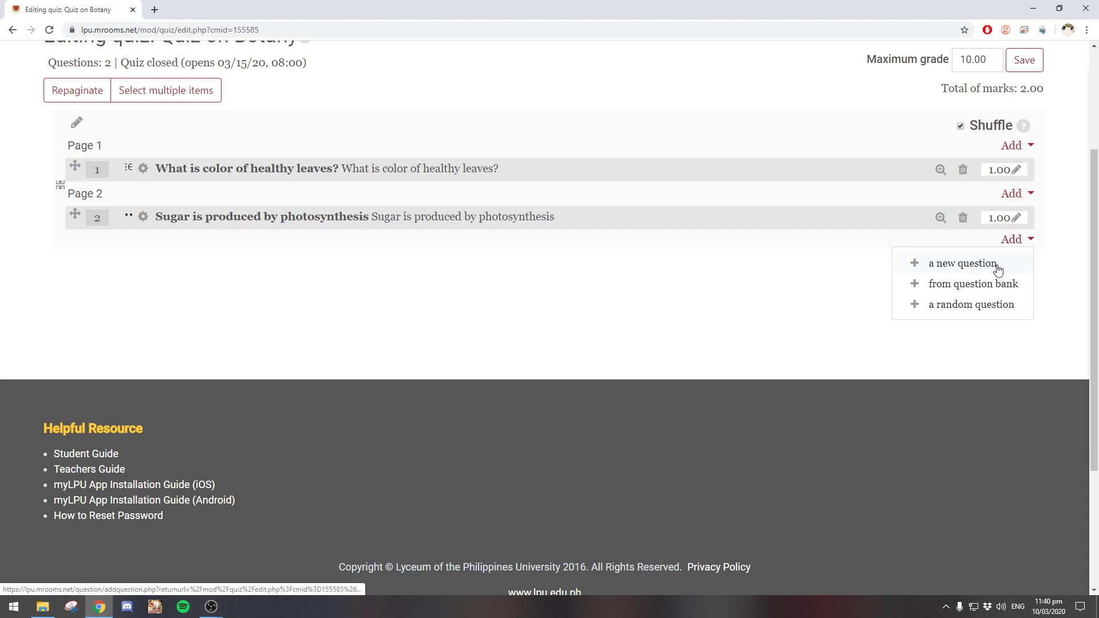
click(997, 268)
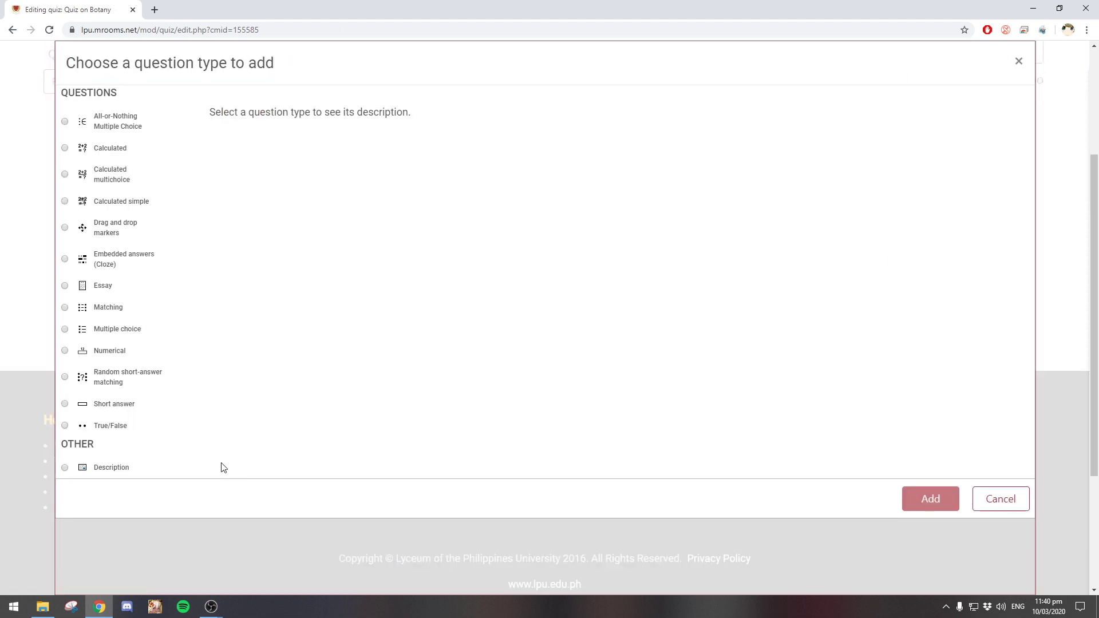
click(130, 409)
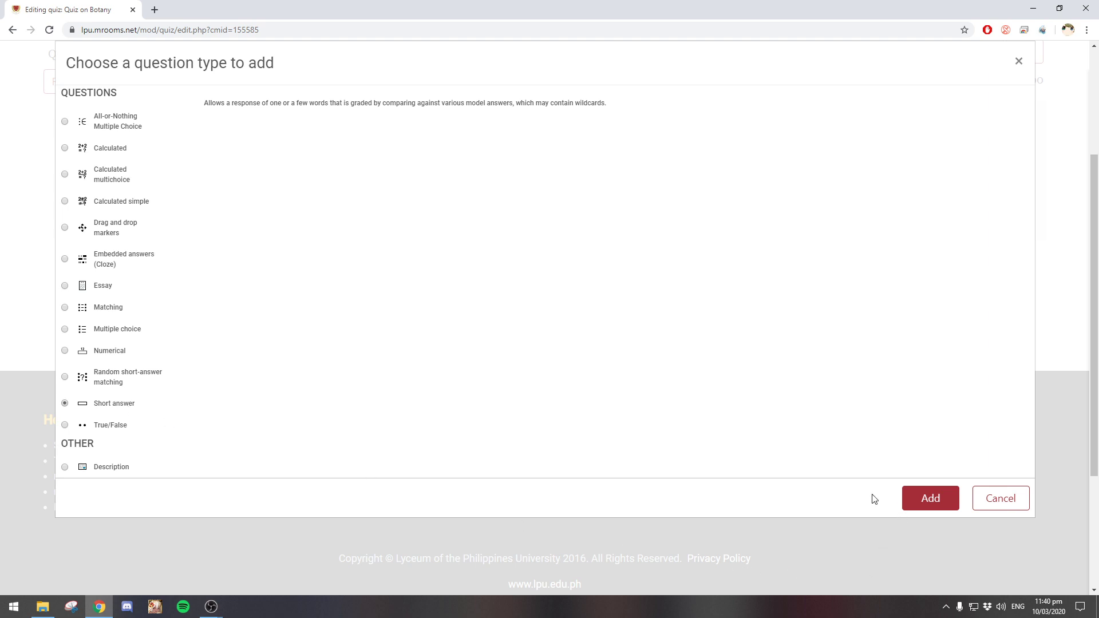
click(944, 502)
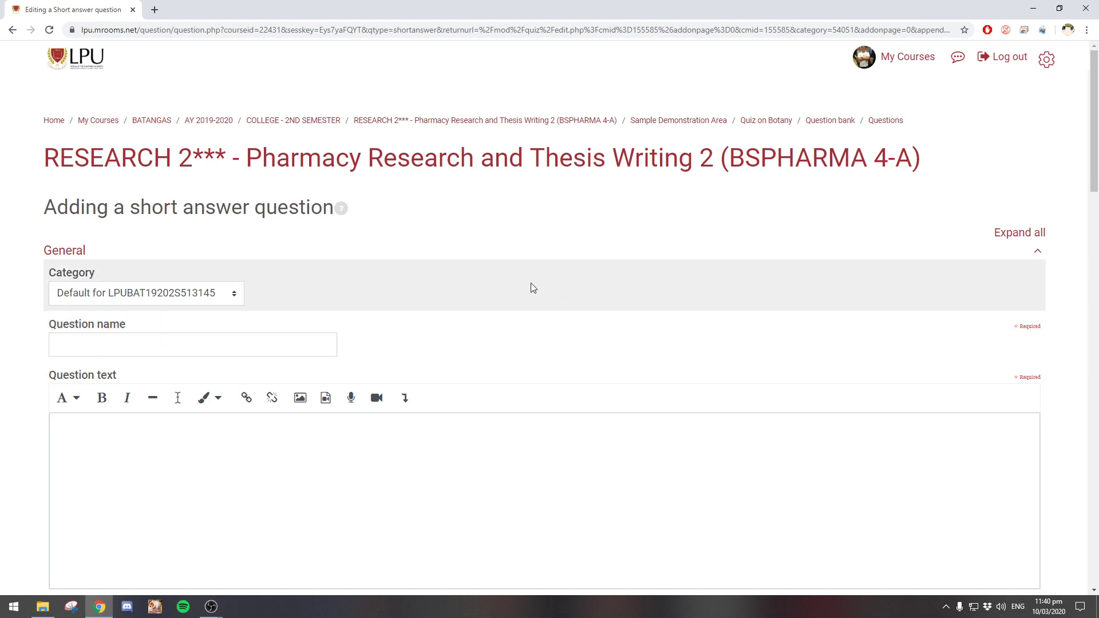
Set the category to Default for Quiz on Botany and name the question "What is the by product of photosynthesis aside from sugar?"
click(228, 298)
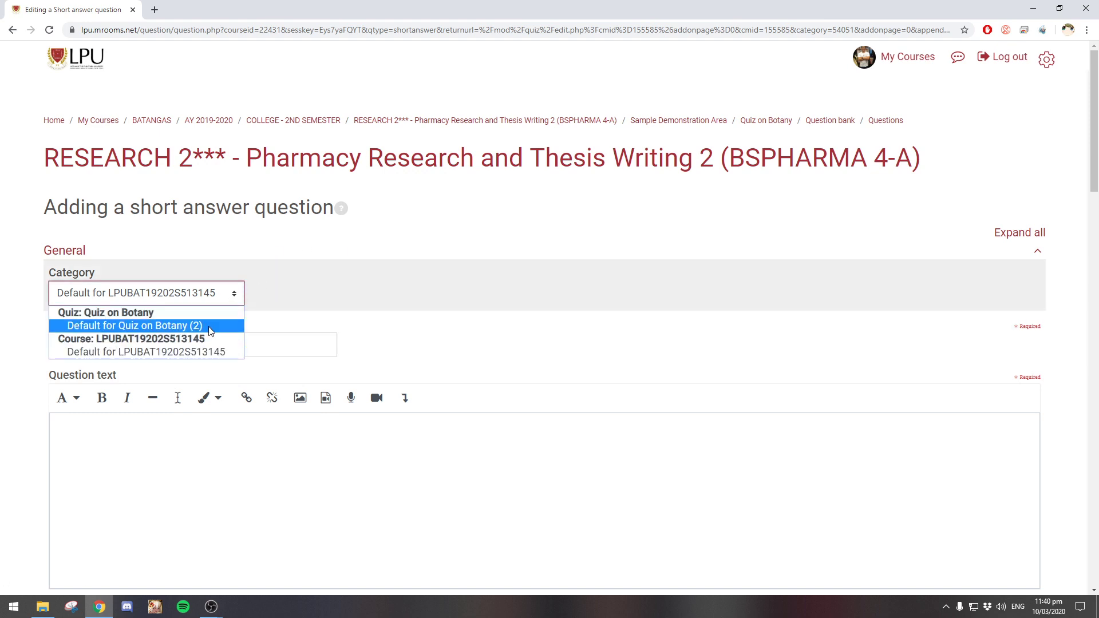
click(210, 328)
click(211, 338)
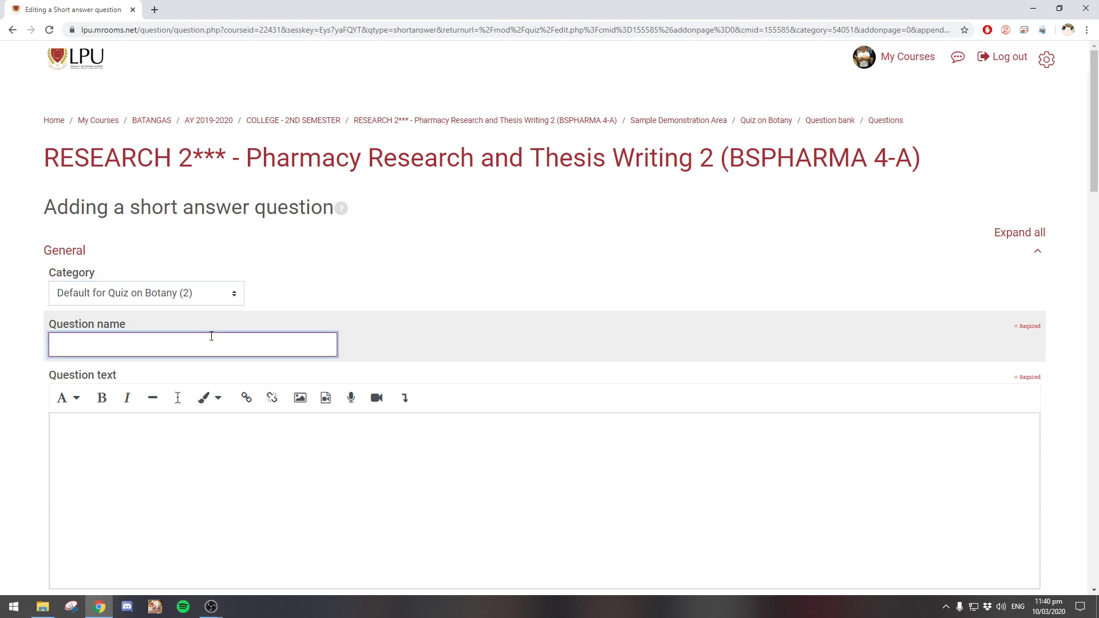
text(What is the by product of)
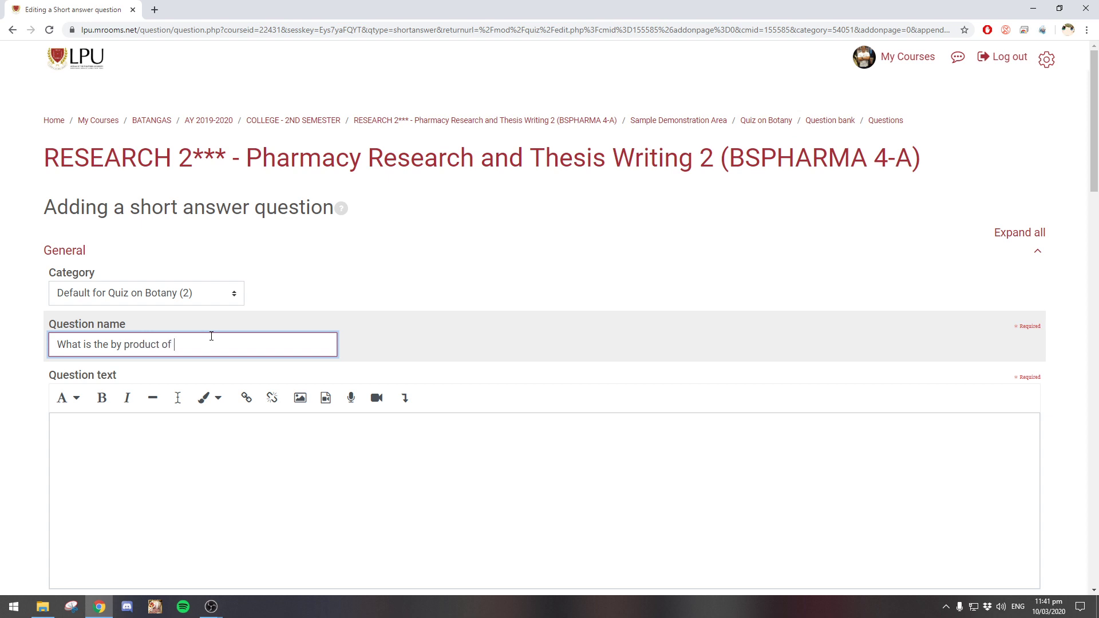
text( photosynthesis aside from sugar)
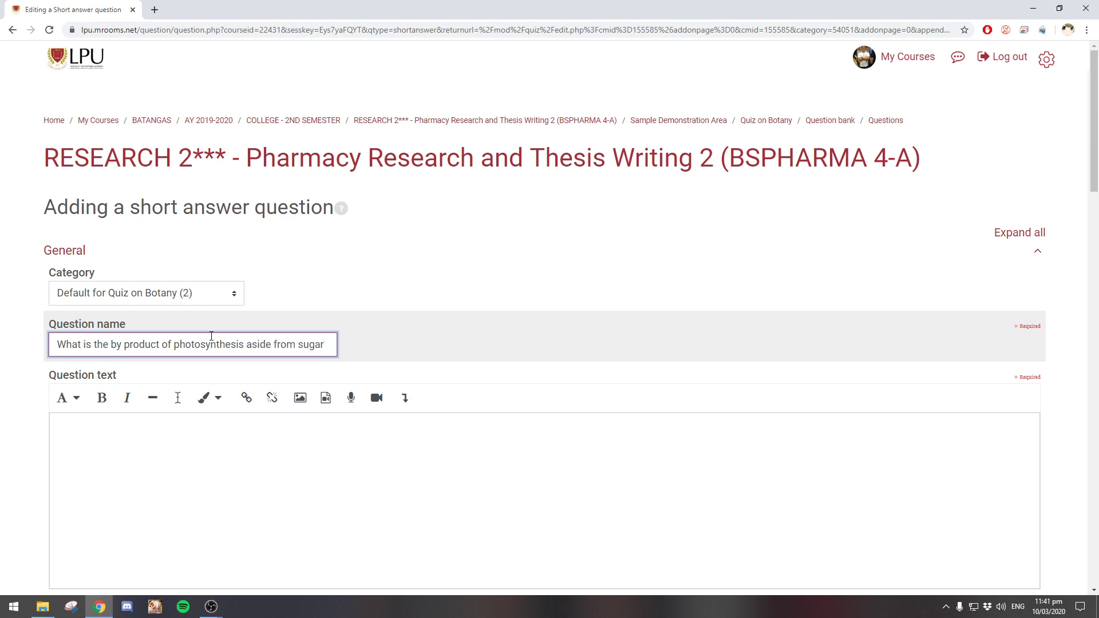
text(?)
Copy the short answer question's name into its question text
key(ctrl+a)
key(ctrl+c)
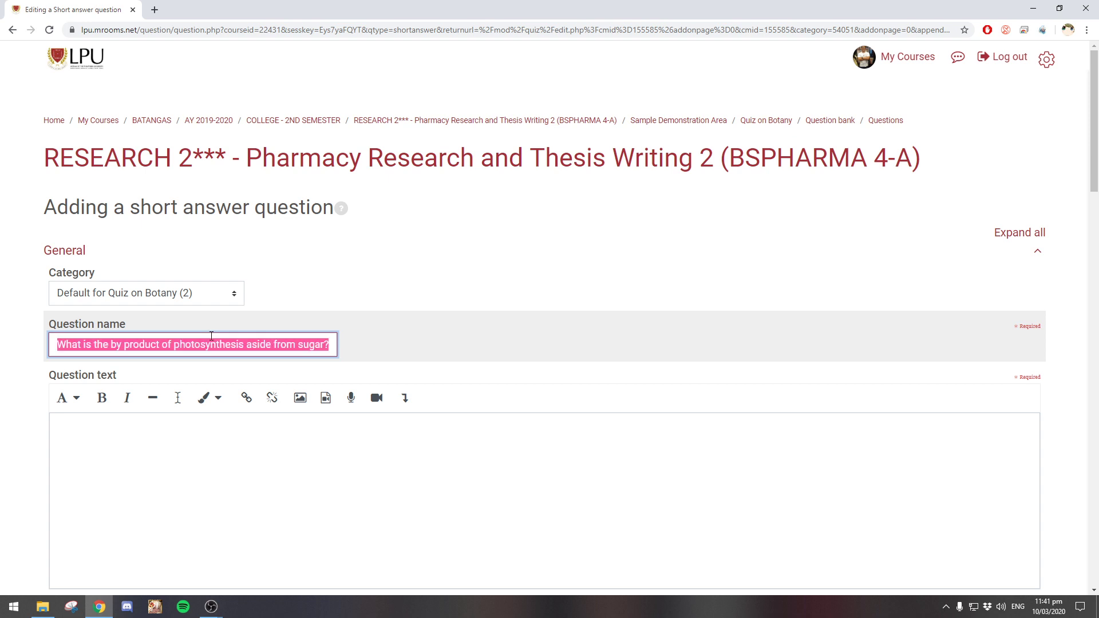
click(319, 491)
key(ctrl+v)
Enter "Oxygen" as Answer 1 of the short answer question with a grade of 100%
scroll(401, 320, down, 5)
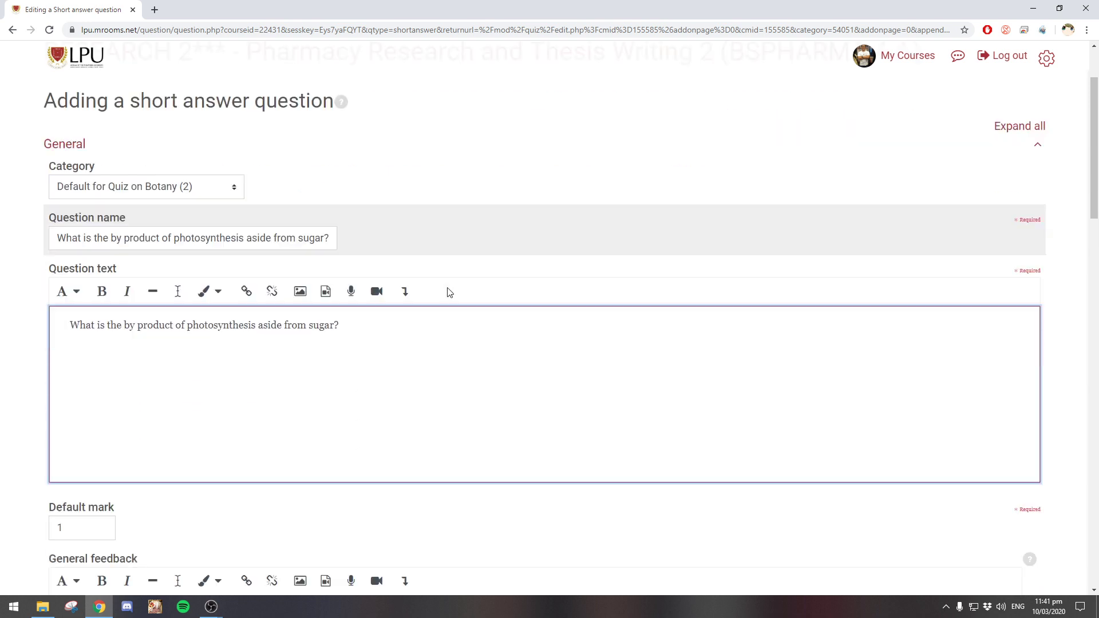
scroll(290, 332, down, 4)
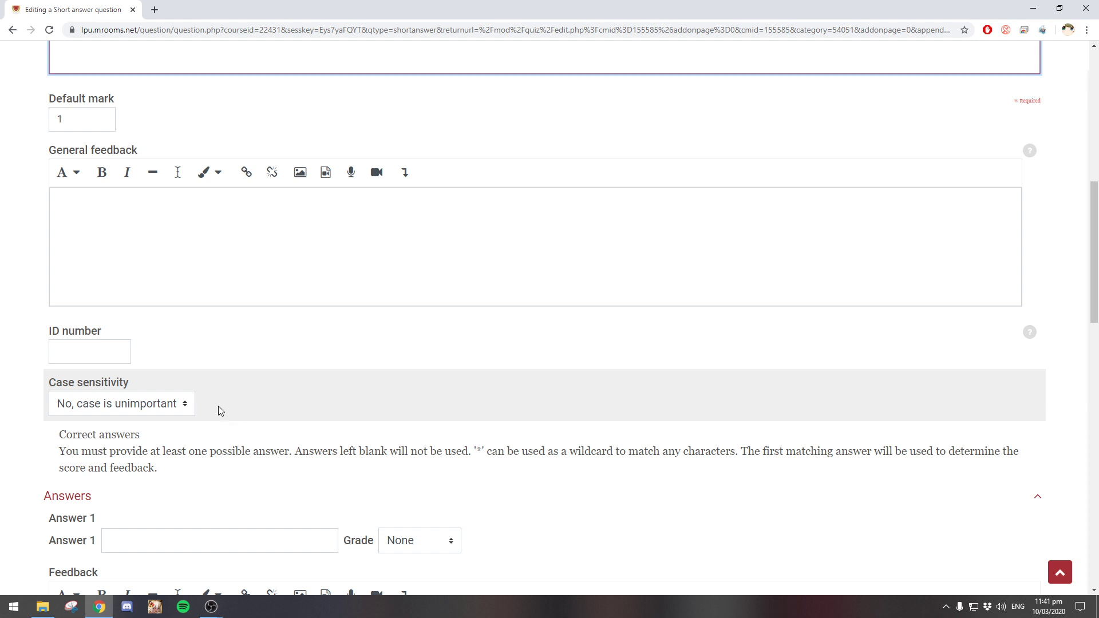
scroll(228, 407, down, 5)
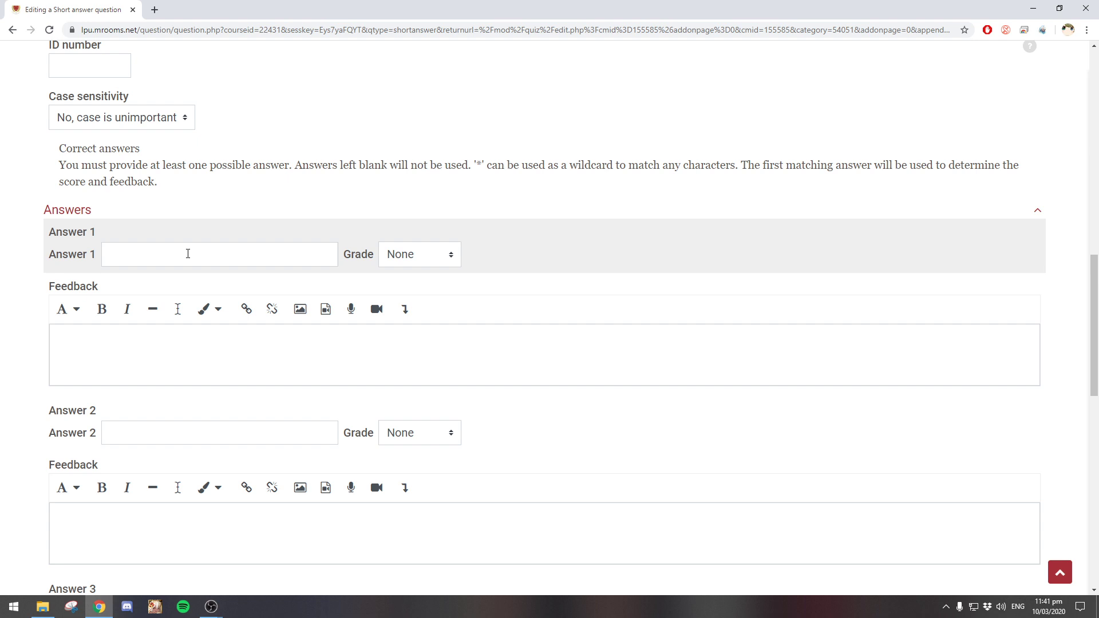
click(188, 253)
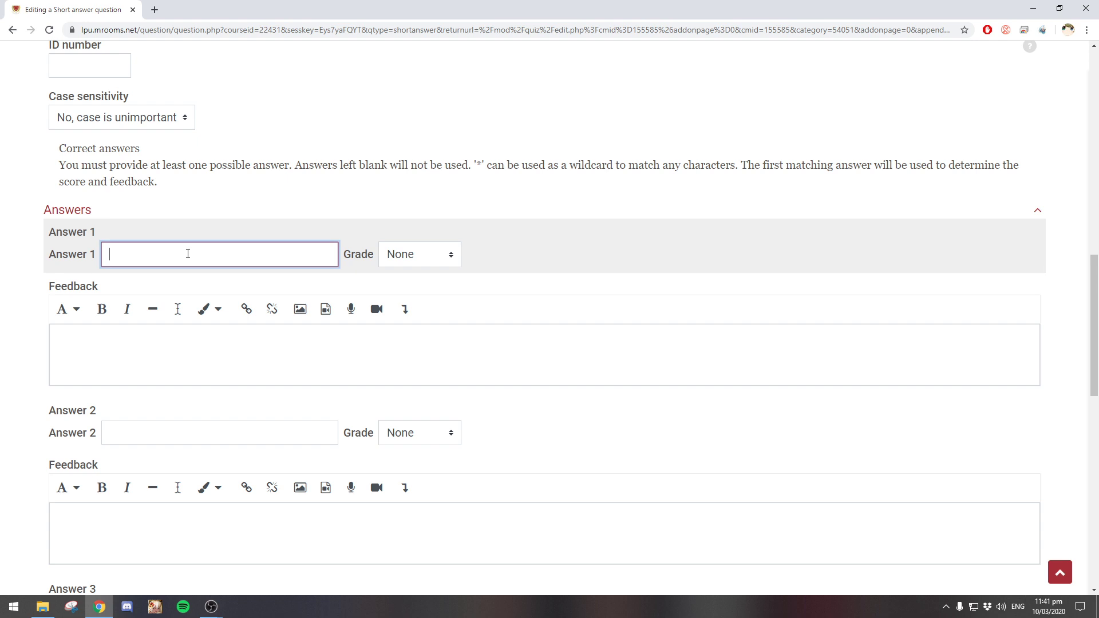
text(Oxygen)
click(392, 264)
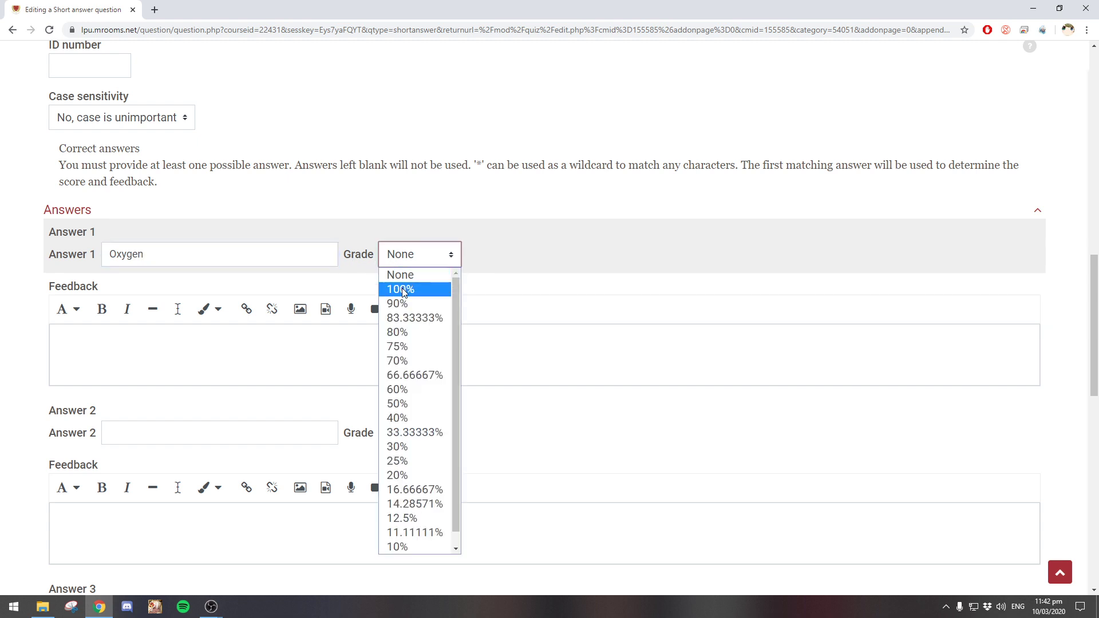
click(404, 292)
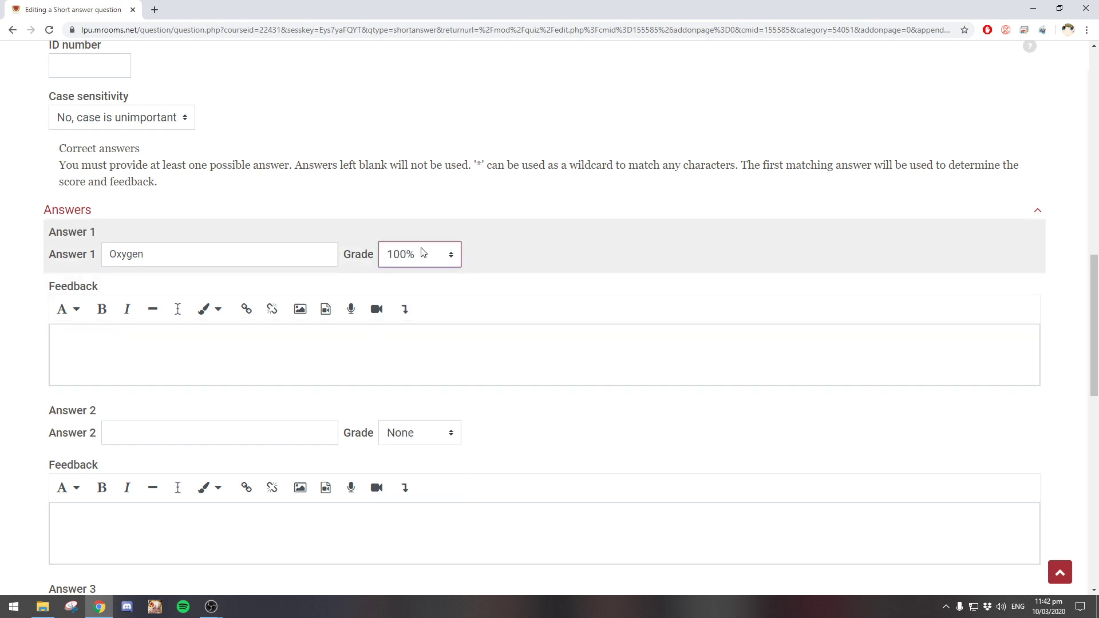
click(422, 253)
click(407, 291)
Enter "O" as Answer 2 with a grade of 100%
click(219, 430)
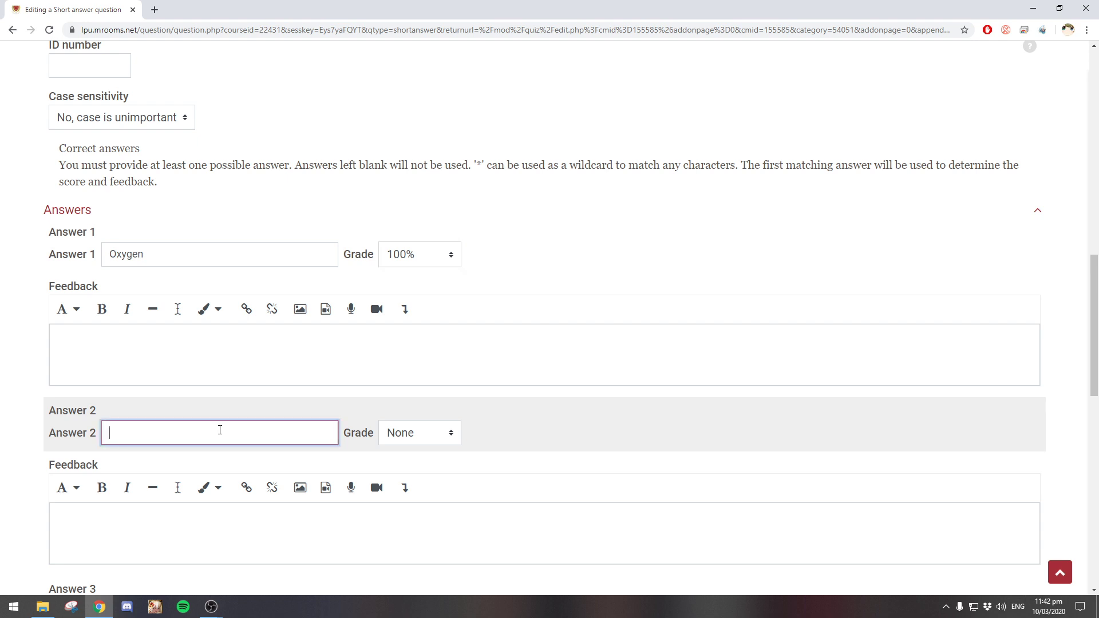
text(O)
scroll(395, 302, down, 4)
scroll(435, 252, up, 1)
click(433, 267)
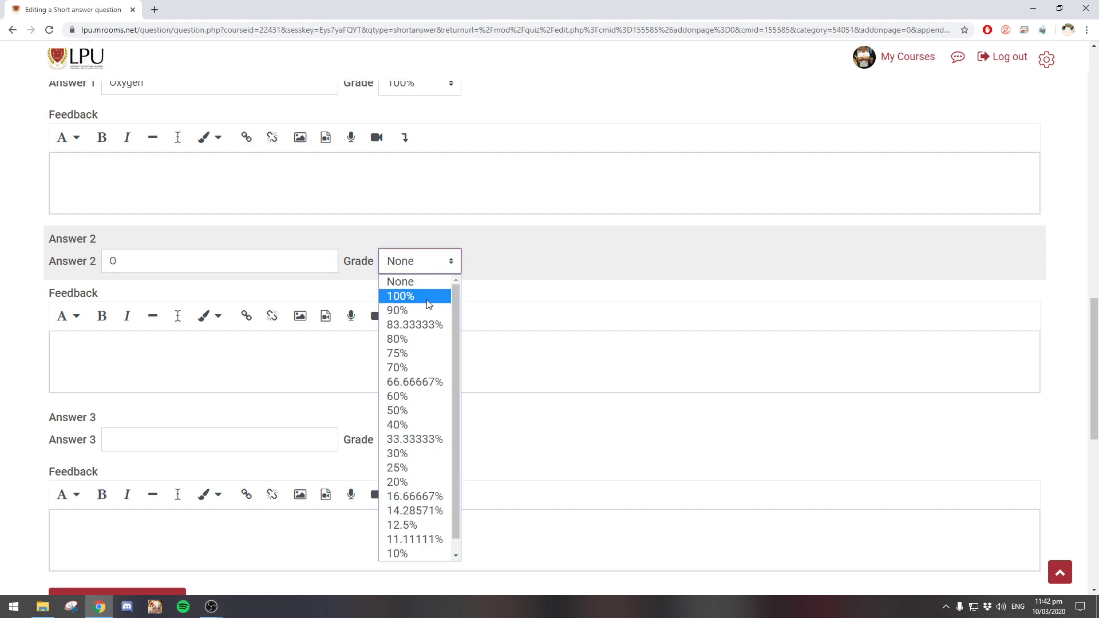
click(428, 304)
Enter "O2" as Answer 3 with a grade of 100%
scroll(441, 302, up, 2)
scroll(440, 301, down, 1)
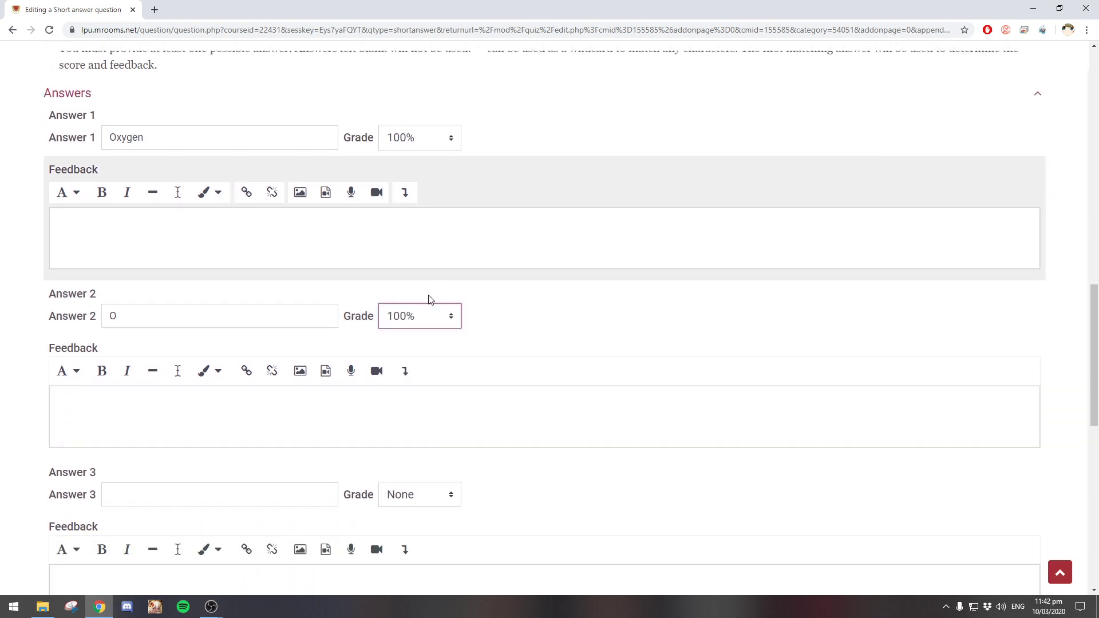
scroll(431, 299, down, 1)
click(162, 433)
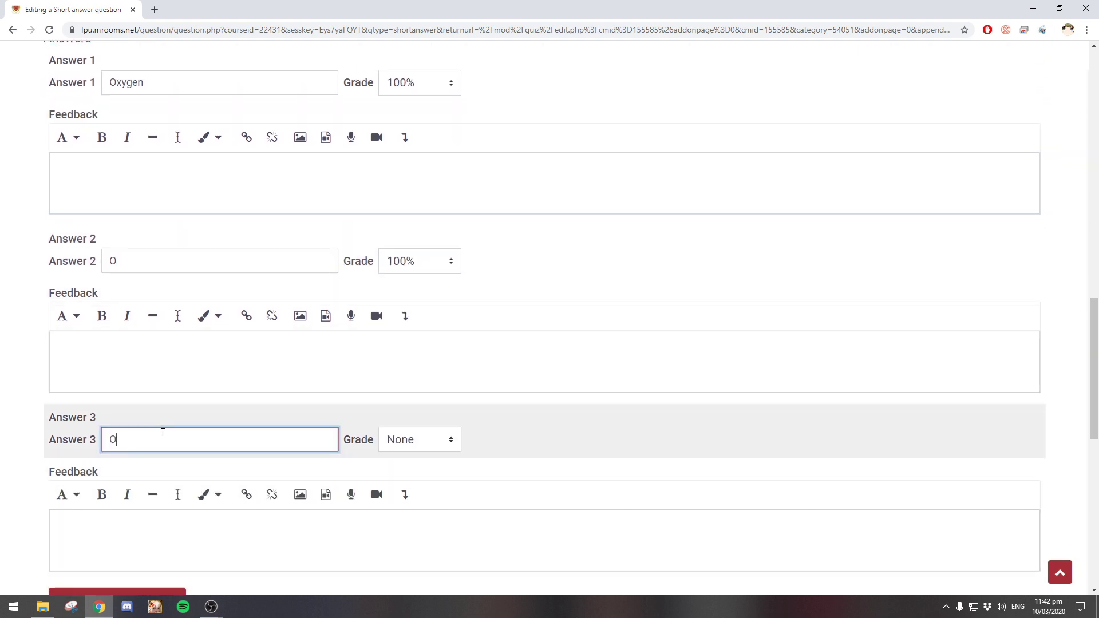
text(O2)
click(410, 449)
click(412, 166)
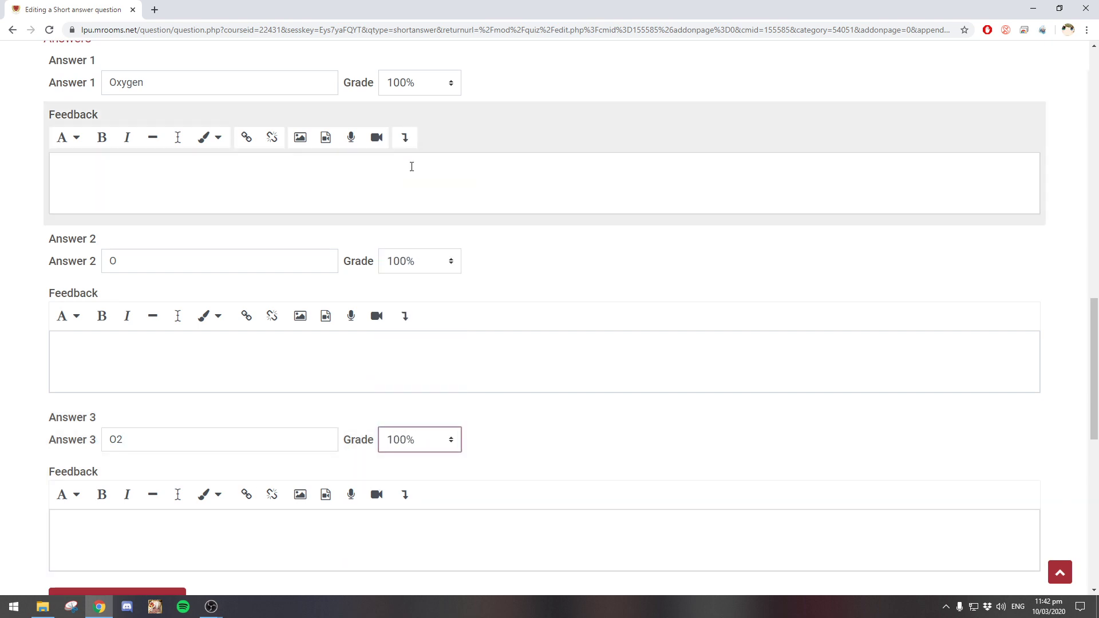
scroll(402, 286, up, 1)
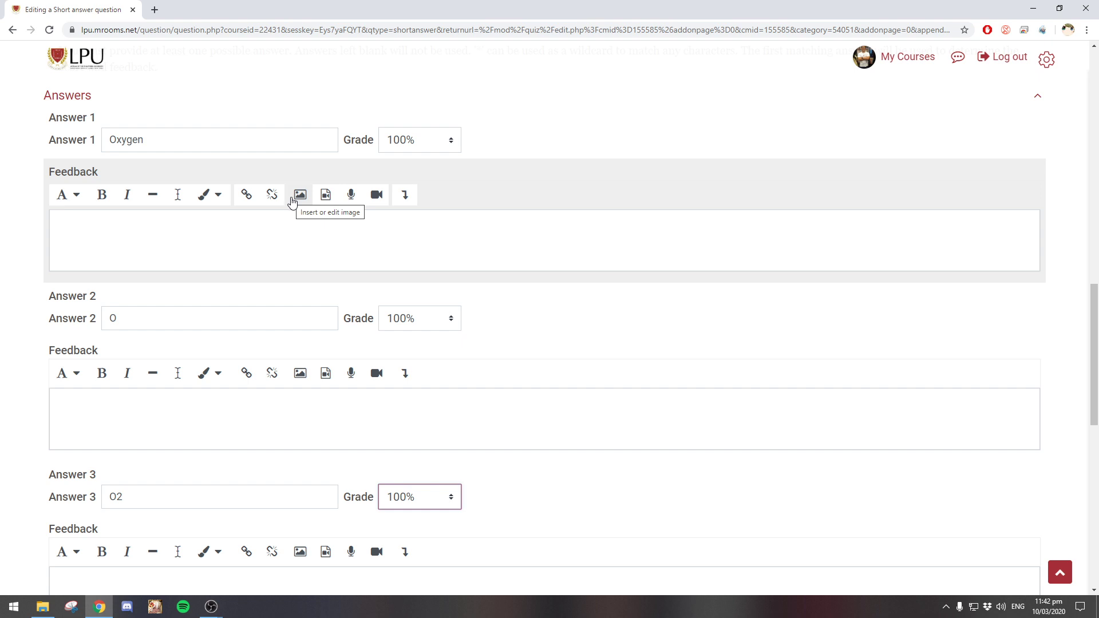
scroll(296, 198, down, 3)
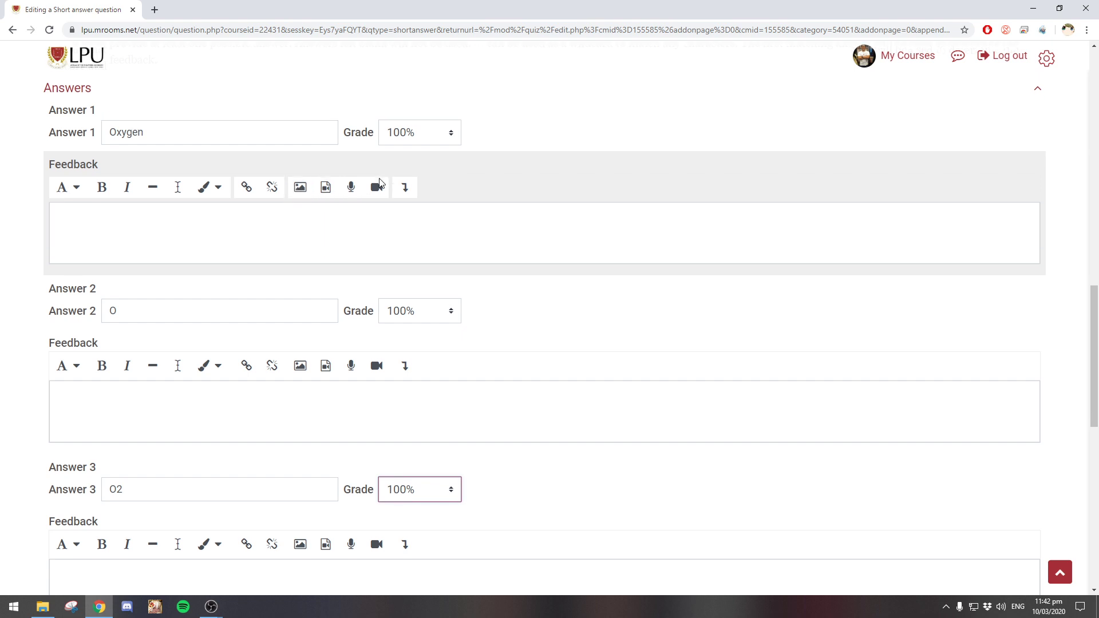
scroll(379, 178, up, 2)
scroll(380, 184, up, 2)
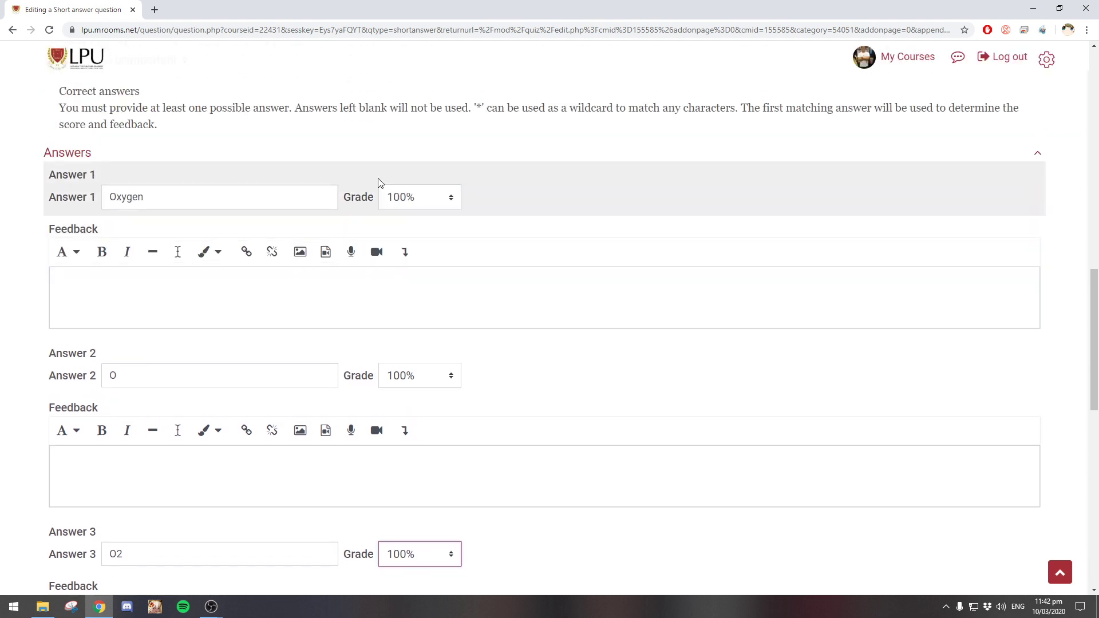
scroll(377, 182, down, 7)
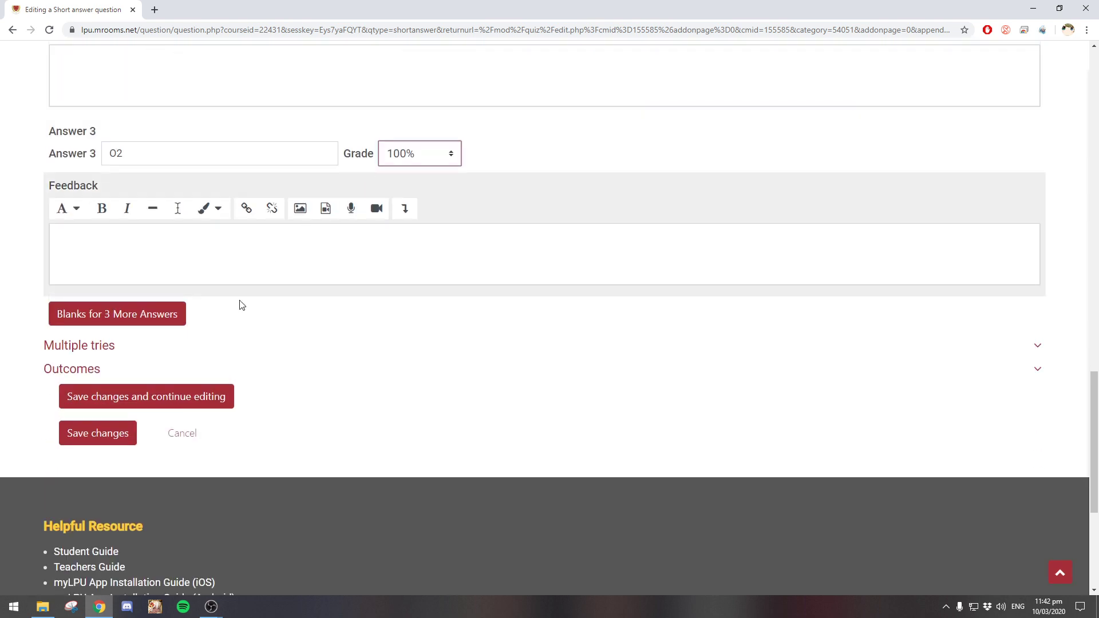
Save the short answer question and start a preview attempt of the Quiz on Botany
click(114, 439)
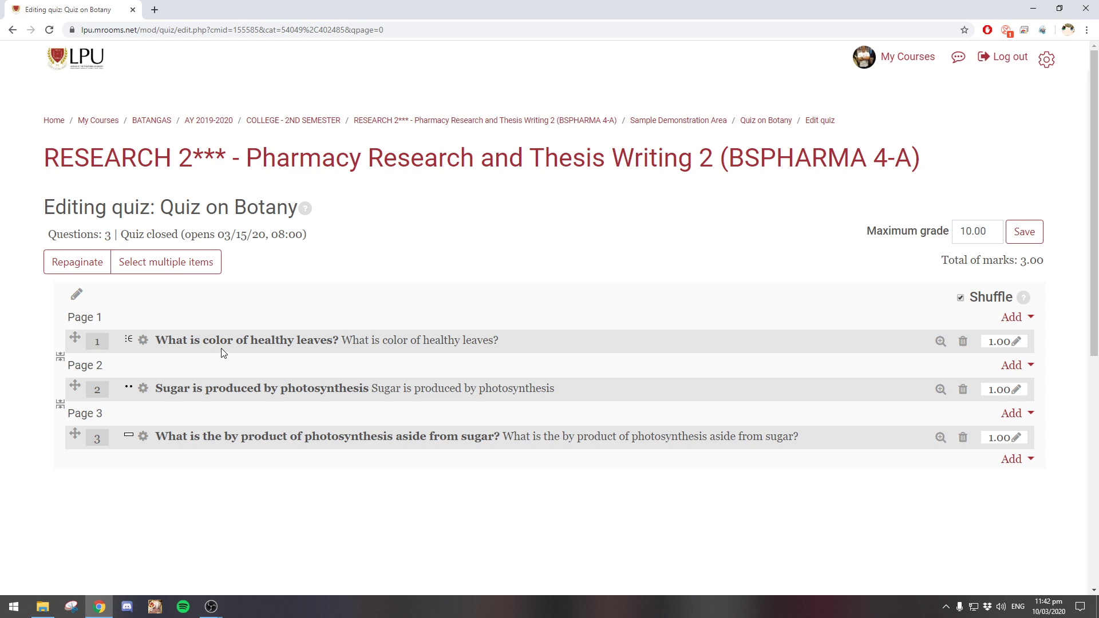
click(784, 126)
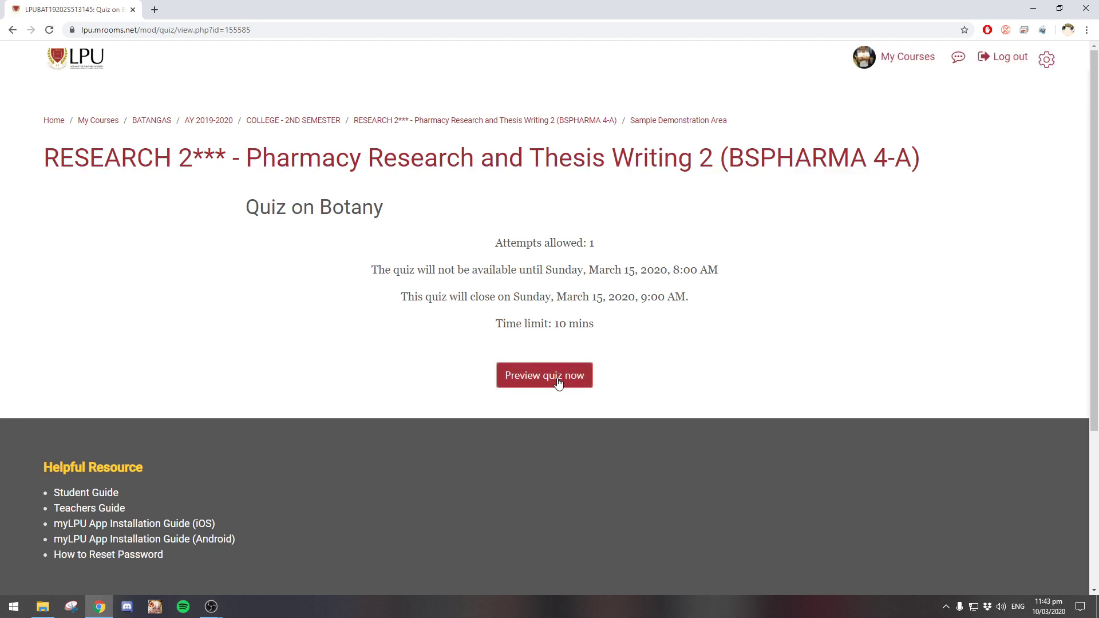
click(558, 382)
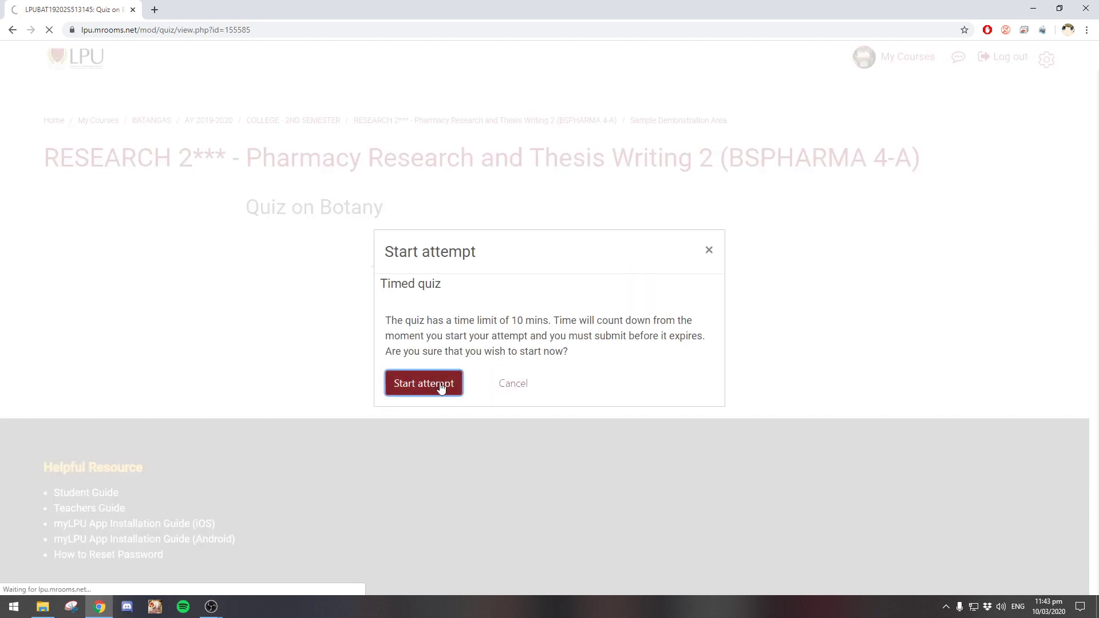
click(444, 381)
Answer Question 1 with "Pink" and Question 2 with "True" in the quiz preview, and proceed to Question 3
scroll(710, 358, down, 3)
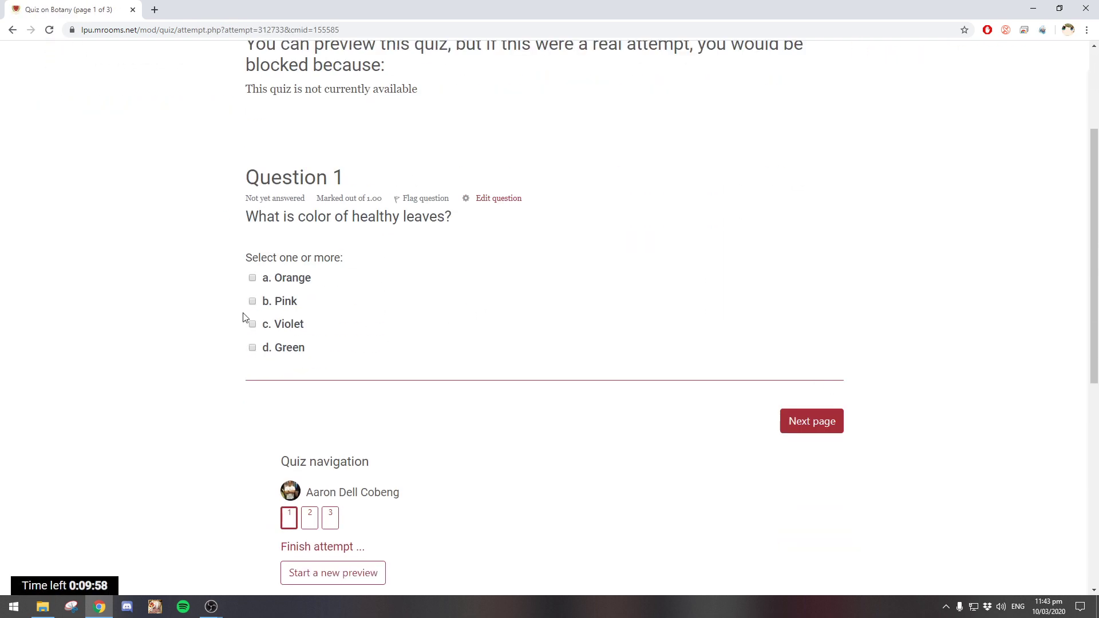
click(273, 307)
click(797, 422)
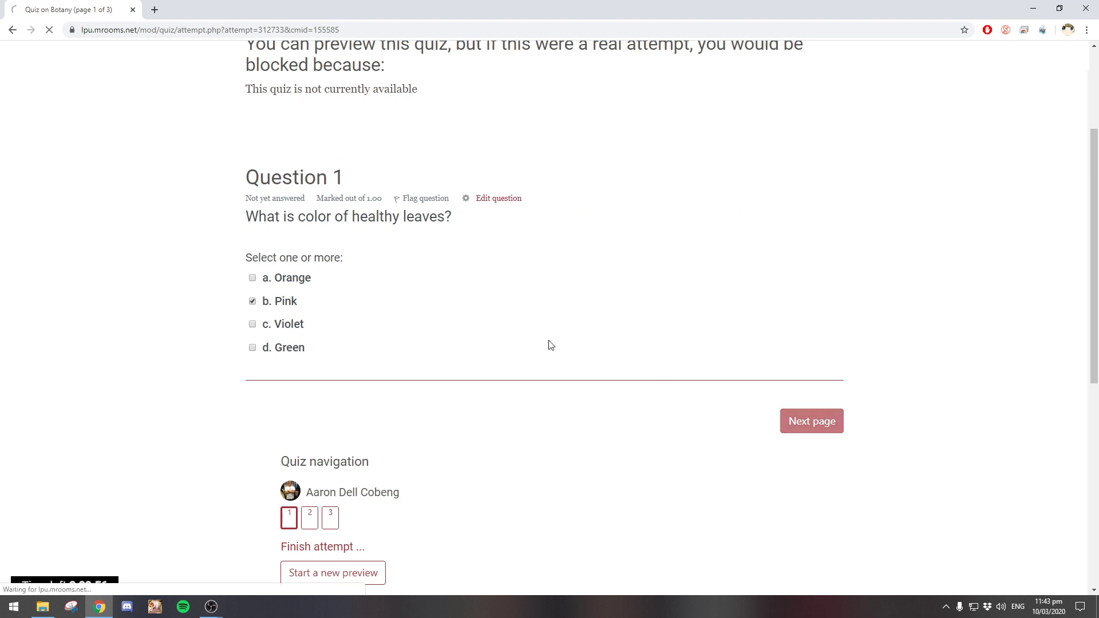
scroll(422, 324, down, 2)
click(280, 335)
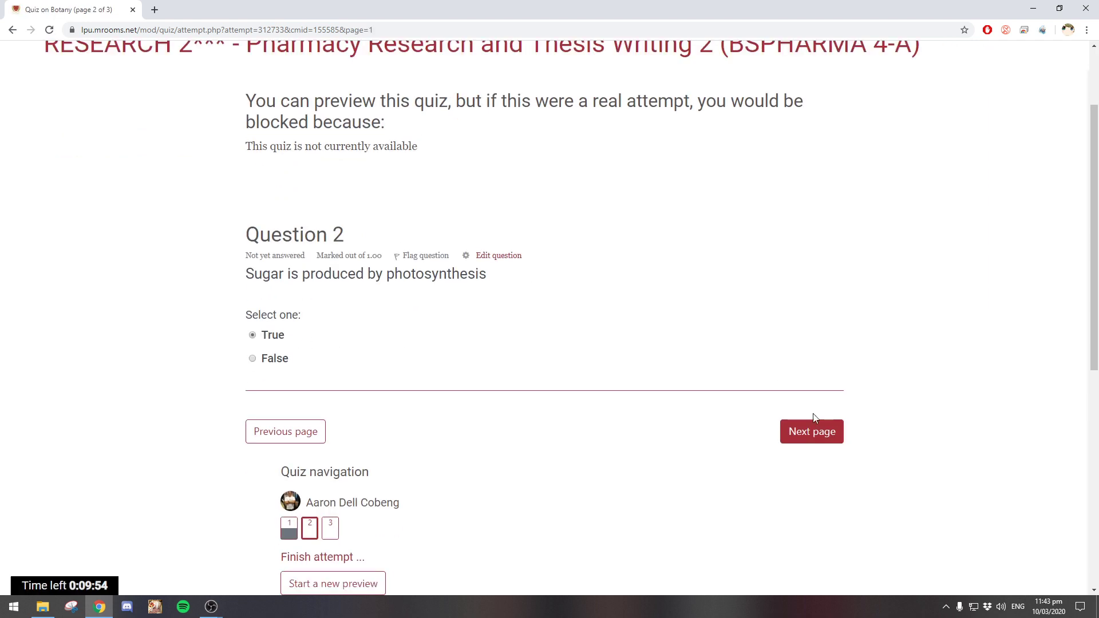
click(809, 430)
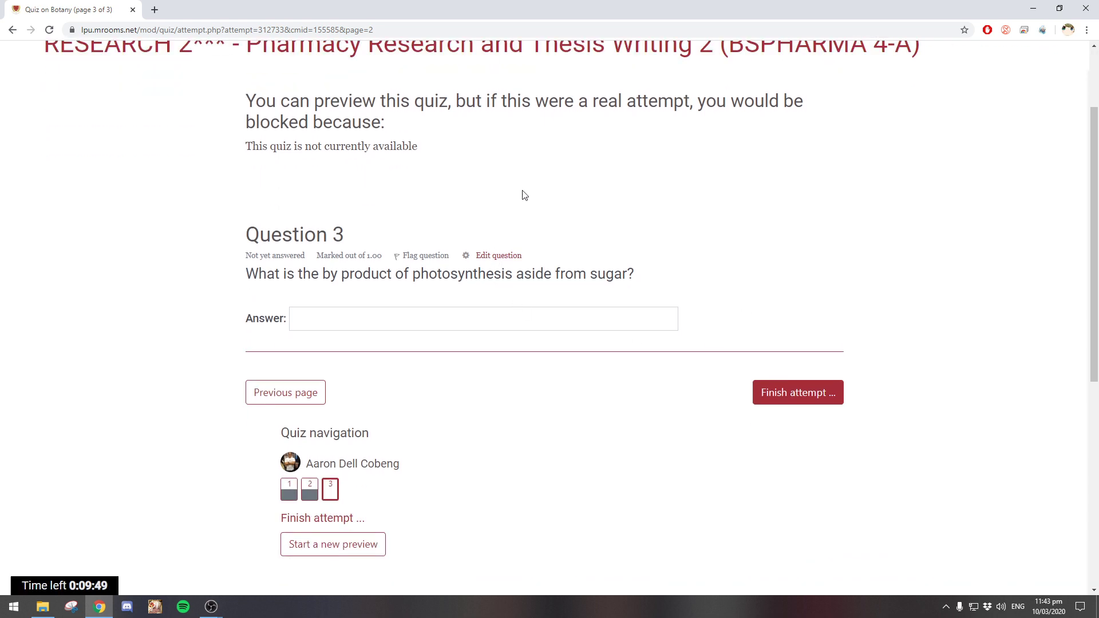
Try "Oxygen" and "Nitrogen" as answers to Question 3 in the preview, and clear the answer
click(472, 317)
text(Oxygen)
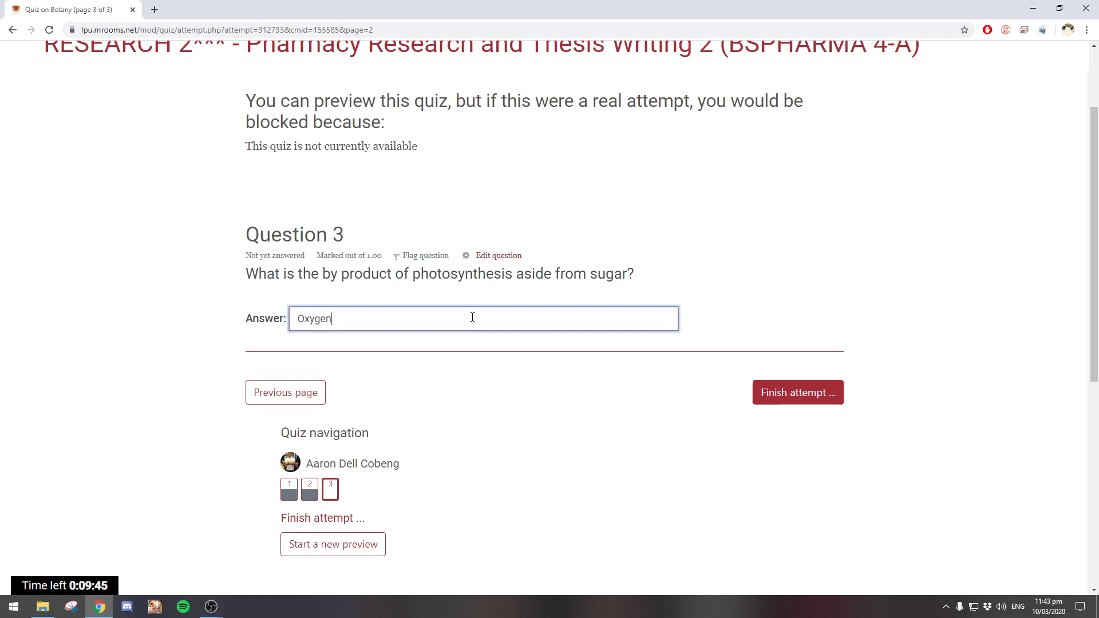
key(BackSpace)
key(BackSpace)
key(BackSpace)
key(BackSpace)
key(BackSpace)
text(Nitrogen)
key(ctrl+a)
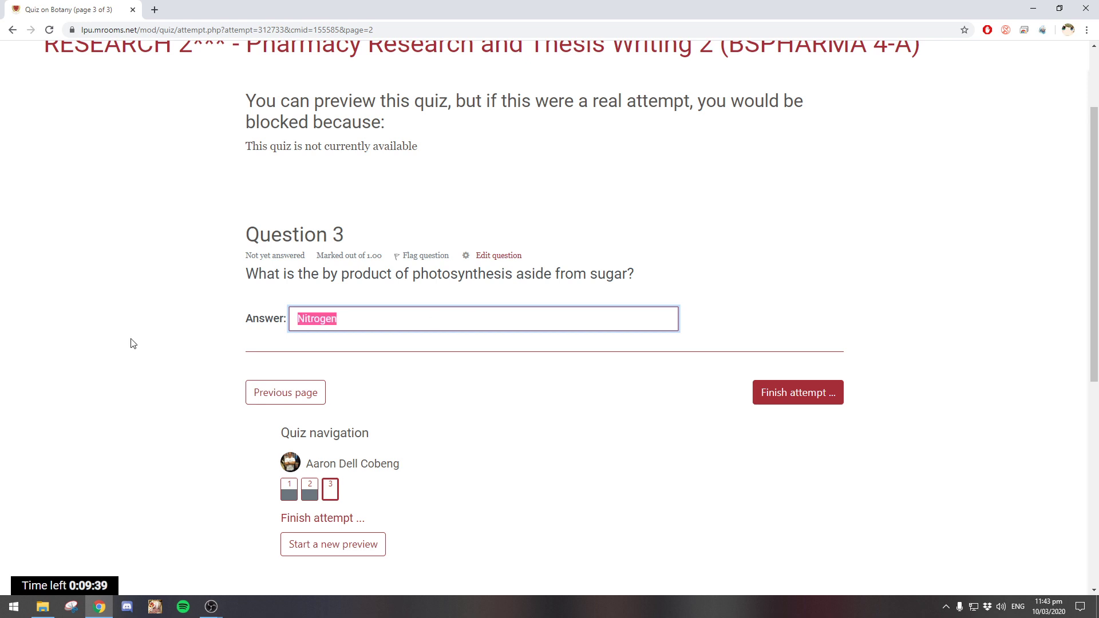
key(BackSpace)
scroll(756, 299, up, 3)
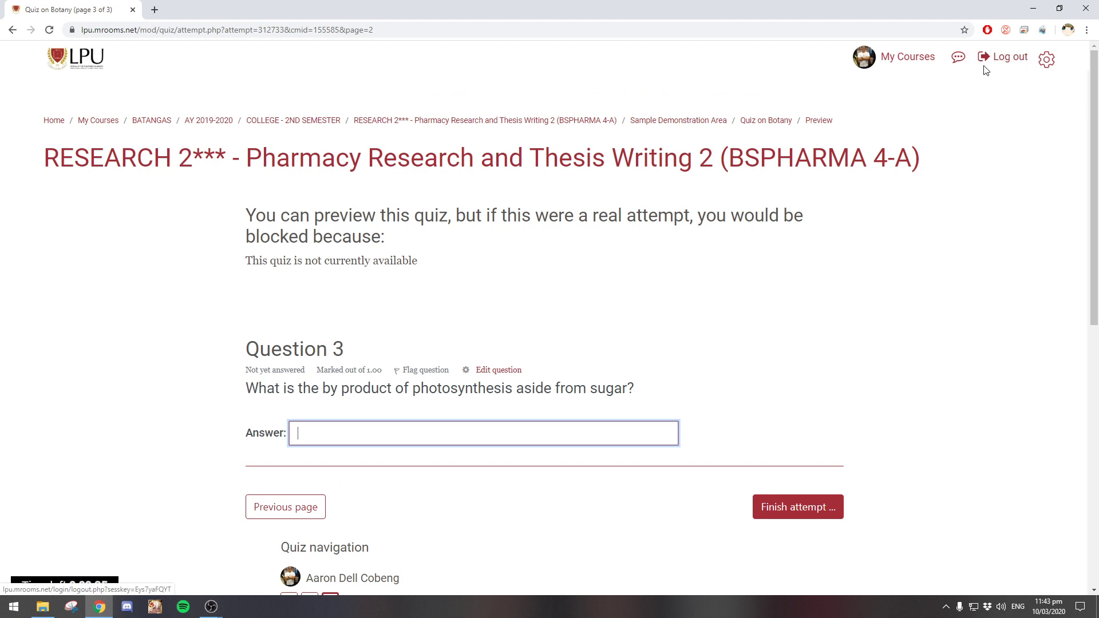
click(1046, 59)
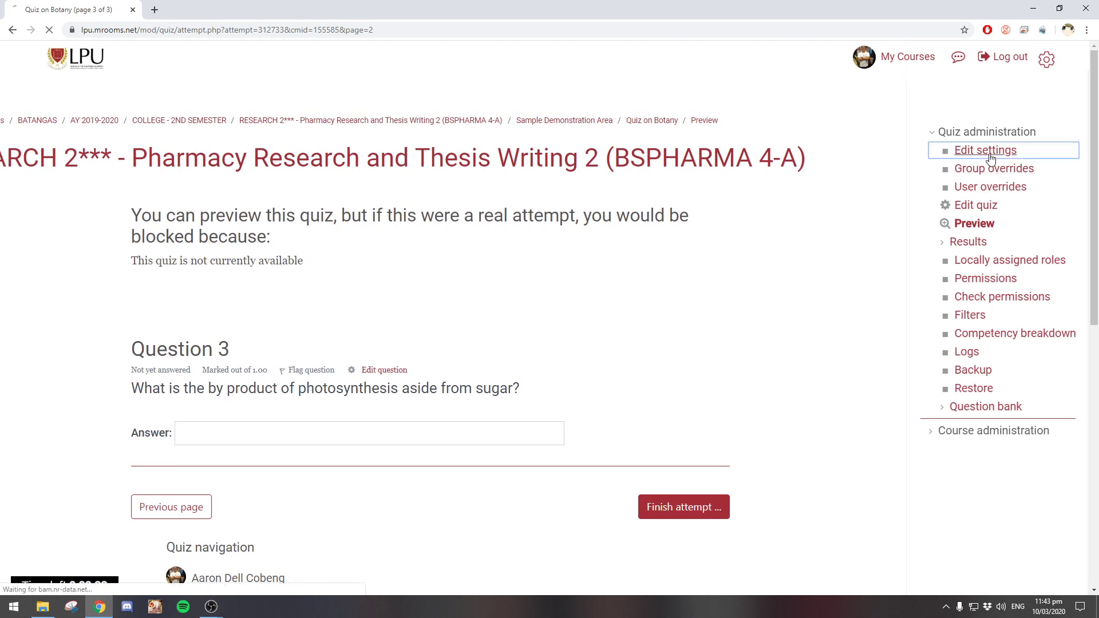
click(990, 158)
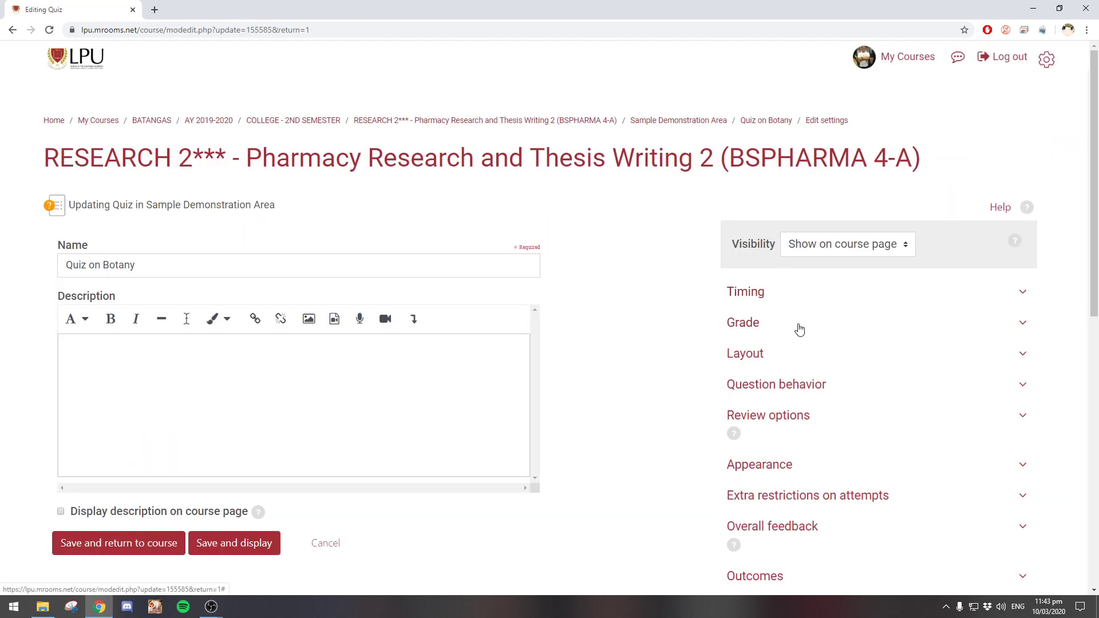
scroll(783, 298, down, 2)
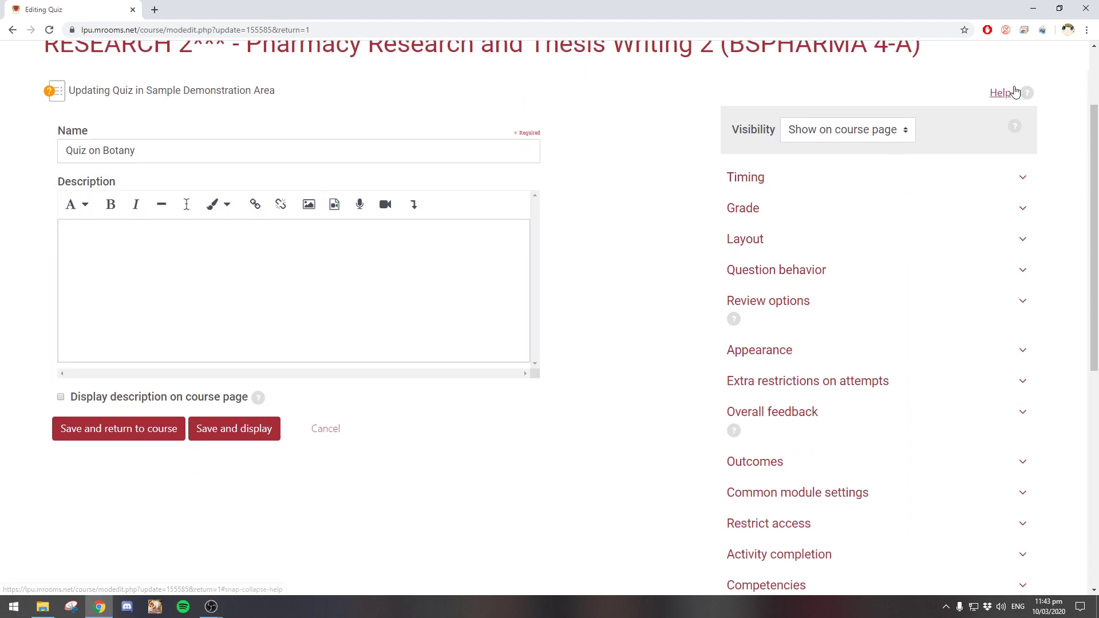
scroll(1030, 92, up, 2)
Return to editing the quiz's questions and add a new Matching question after the third question
click(1047, 58)
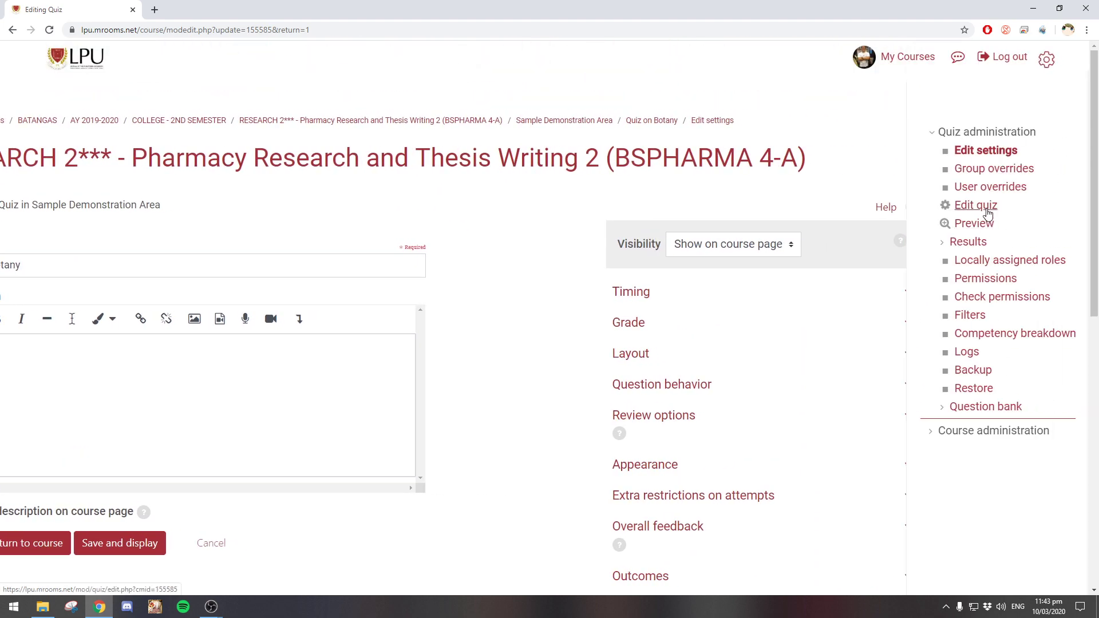
click(976, 207)
scroll(744, 246, down, 2)
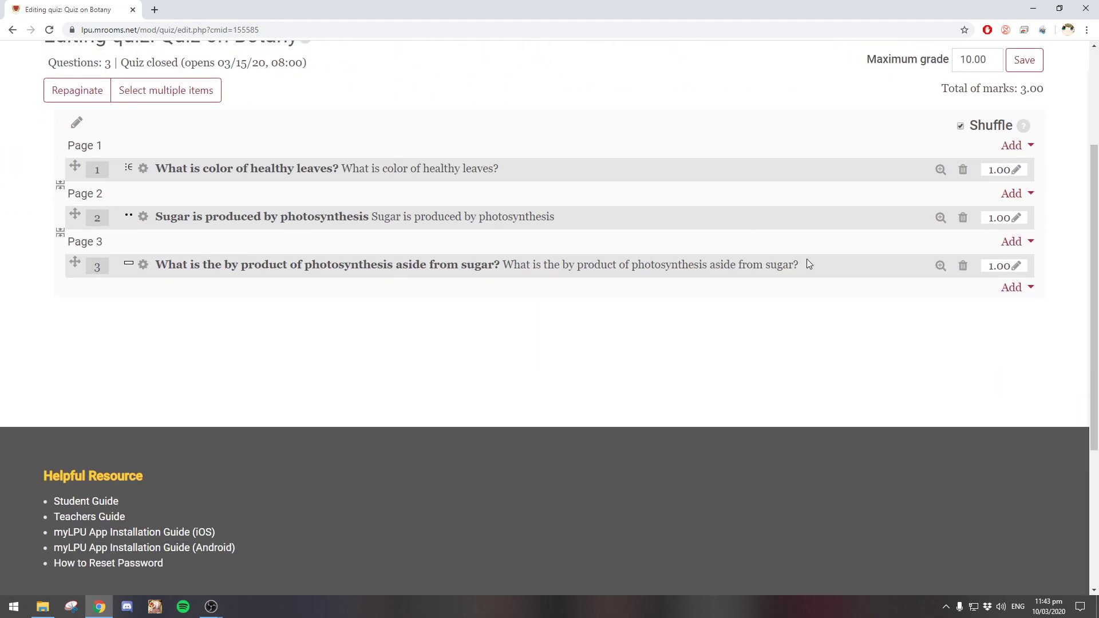
scroll(819, 266, up, 3)
click(1016, 408)
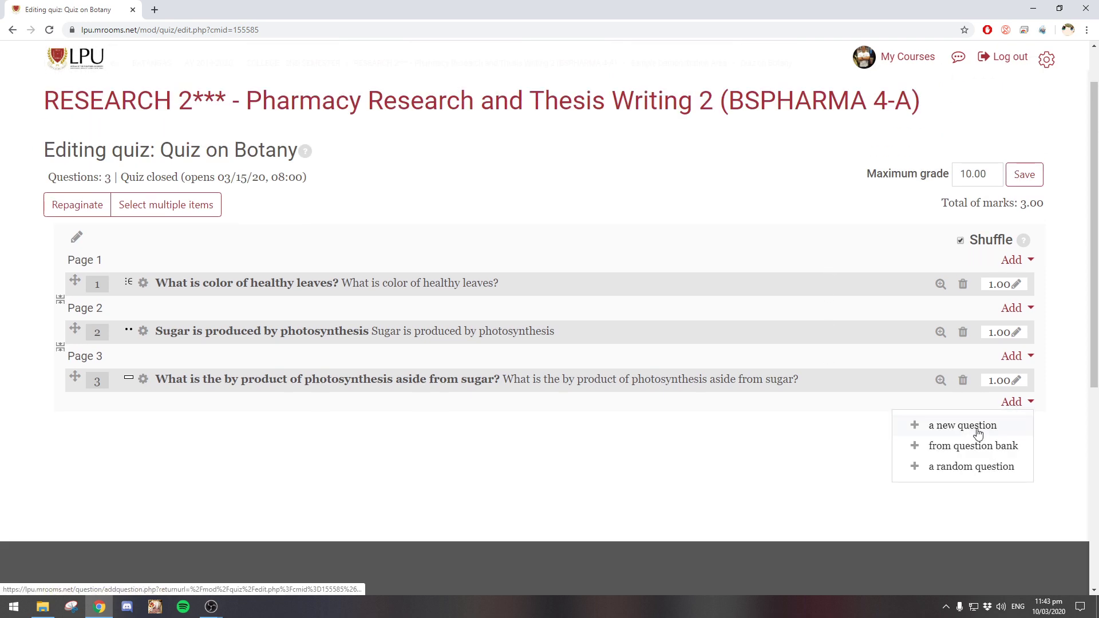
click(964, 429)
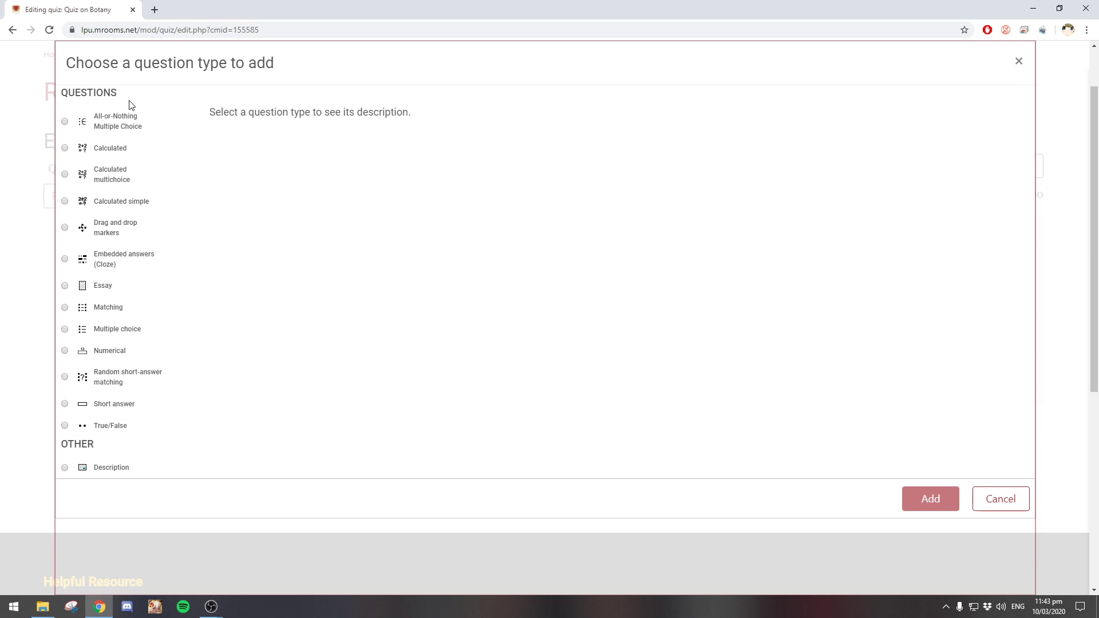
click(109, 307)
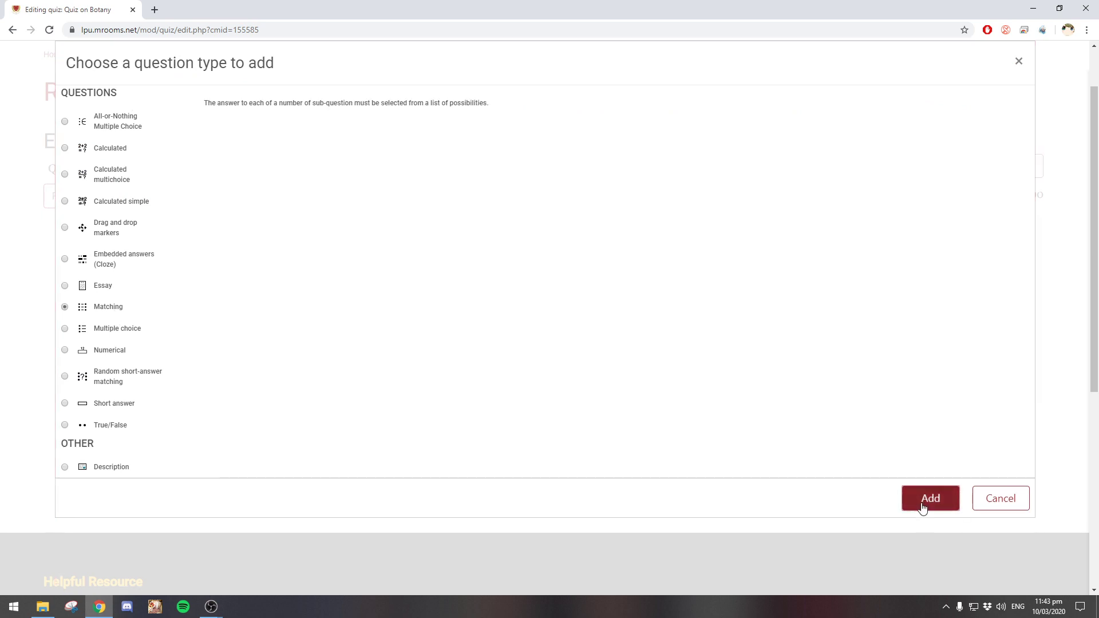
click(923, 501)
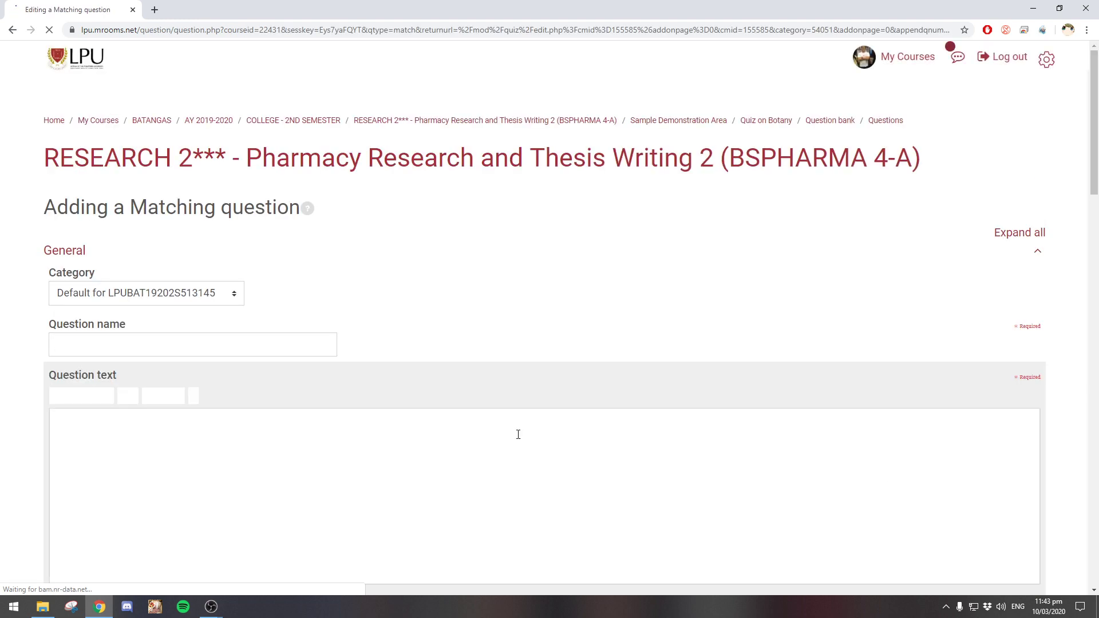
Set the matching question's category to Default for Quiz on Botany and name it "Match the part of the plant with its function"
click(208, 295)
click(209, 323)
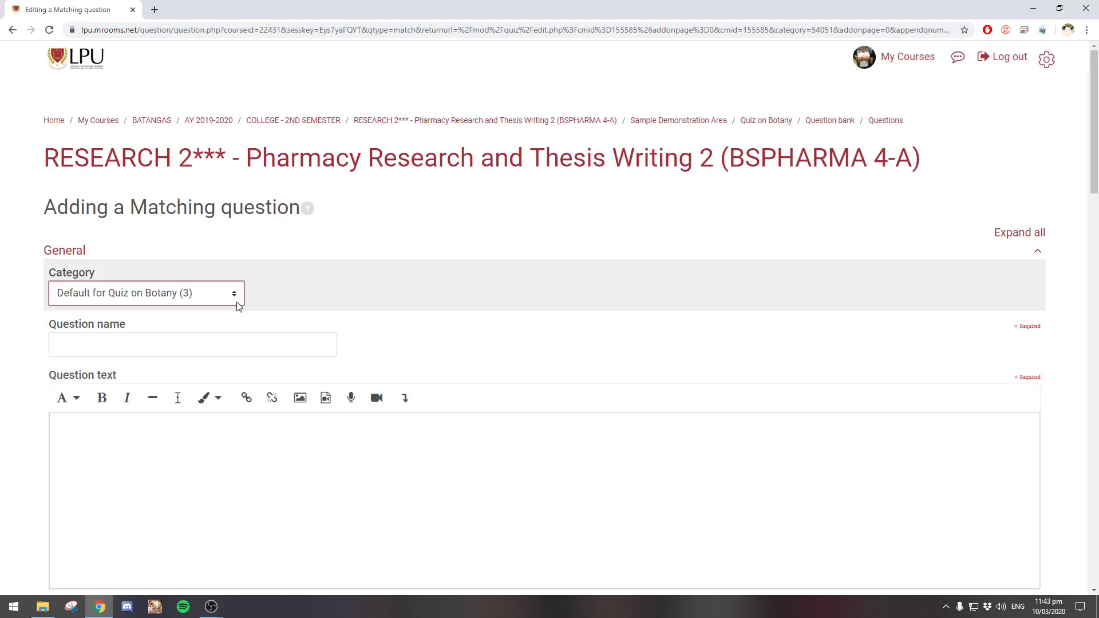
click(299, 352)
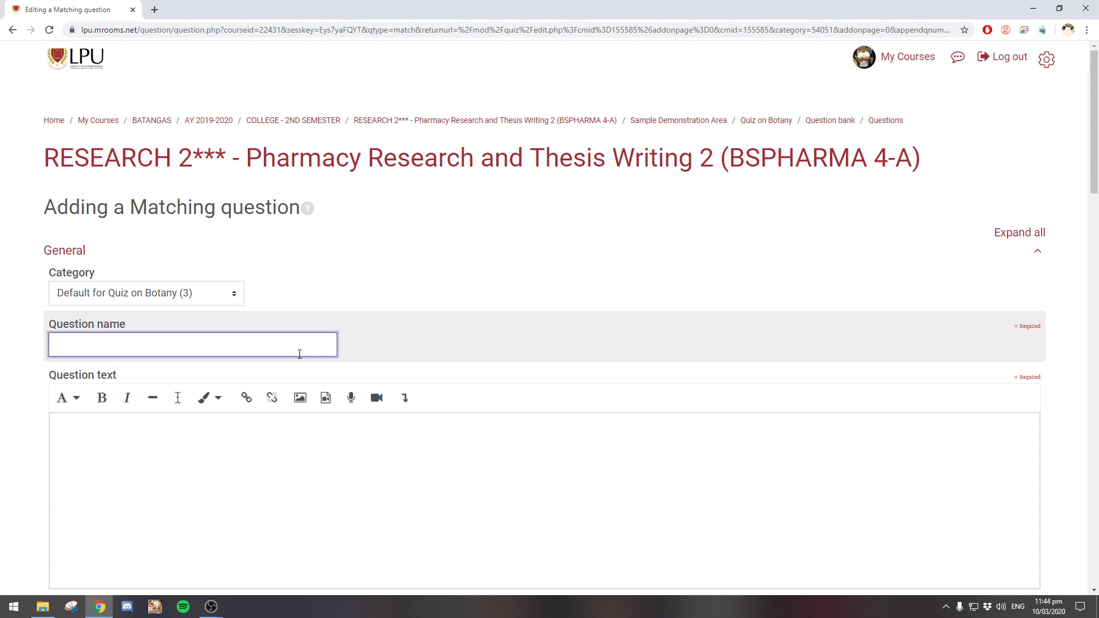
text(Match the part of the plant )
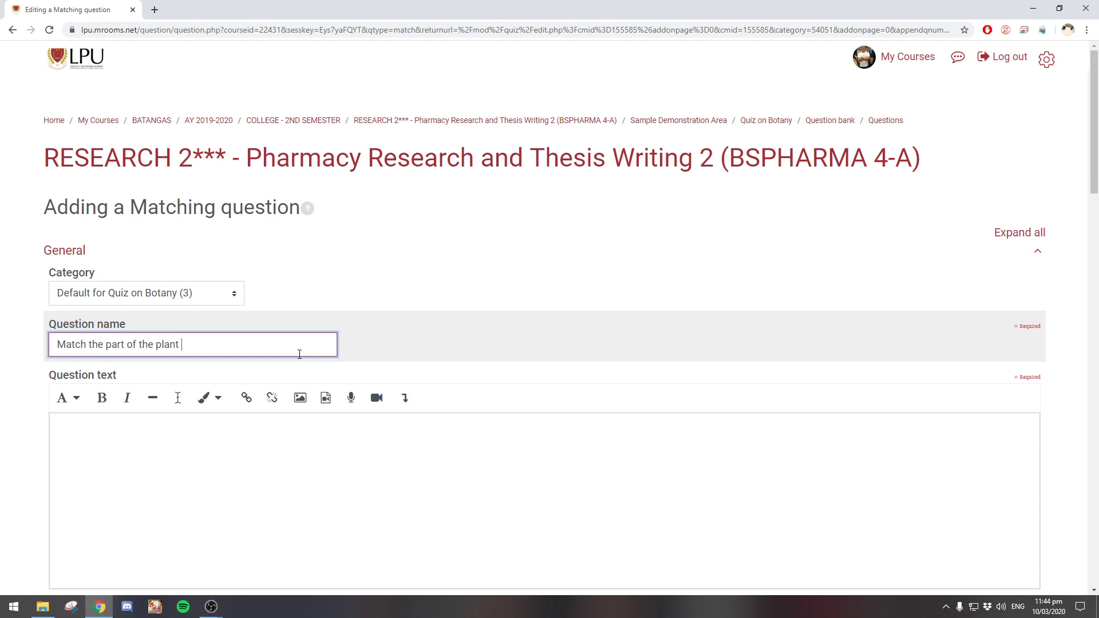
text(with its function)
Copy the matching question's name into its question text
key(ctrl+a)
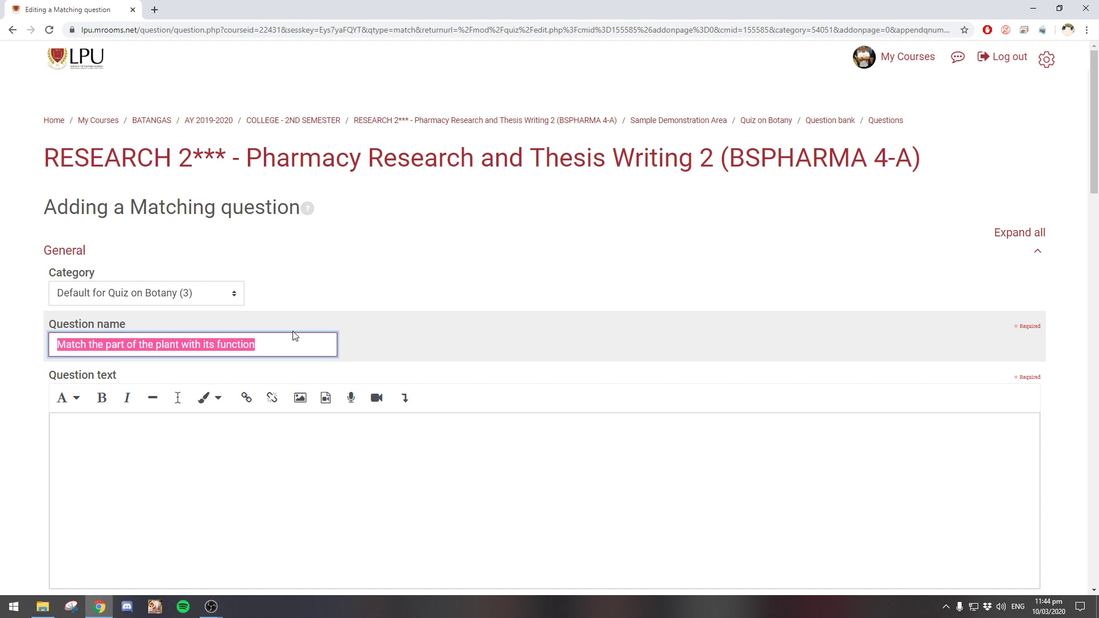
key(ctrl+c)
click(212, 520)
key(ctrl+v)
scroll(434, 296, down, 7)
scroll(433, 296, up, 5)
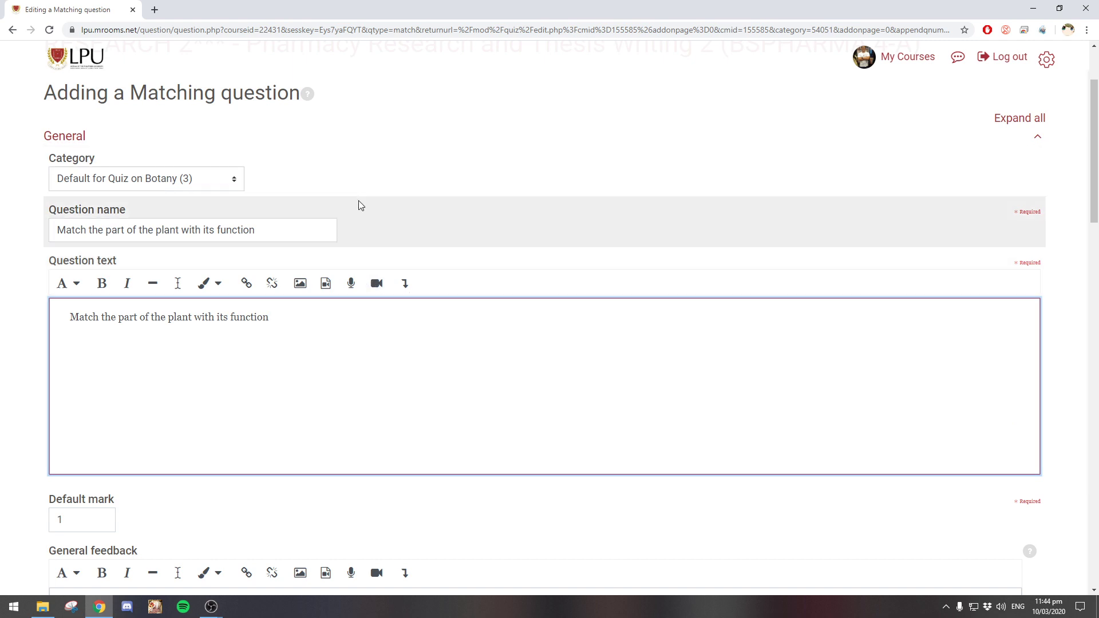
Enter "Takes up water and nutrients" as Question 1 of the matching question, with "Root" as its answer
scroll(360, 200, down, 5)
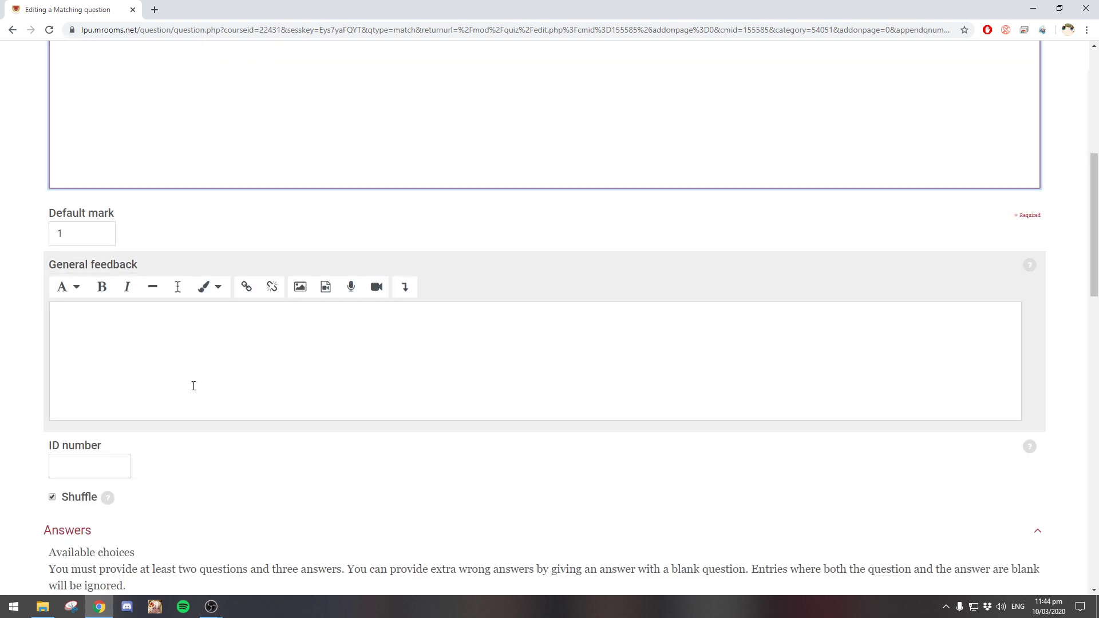
scroll(91, 500, down, 5)
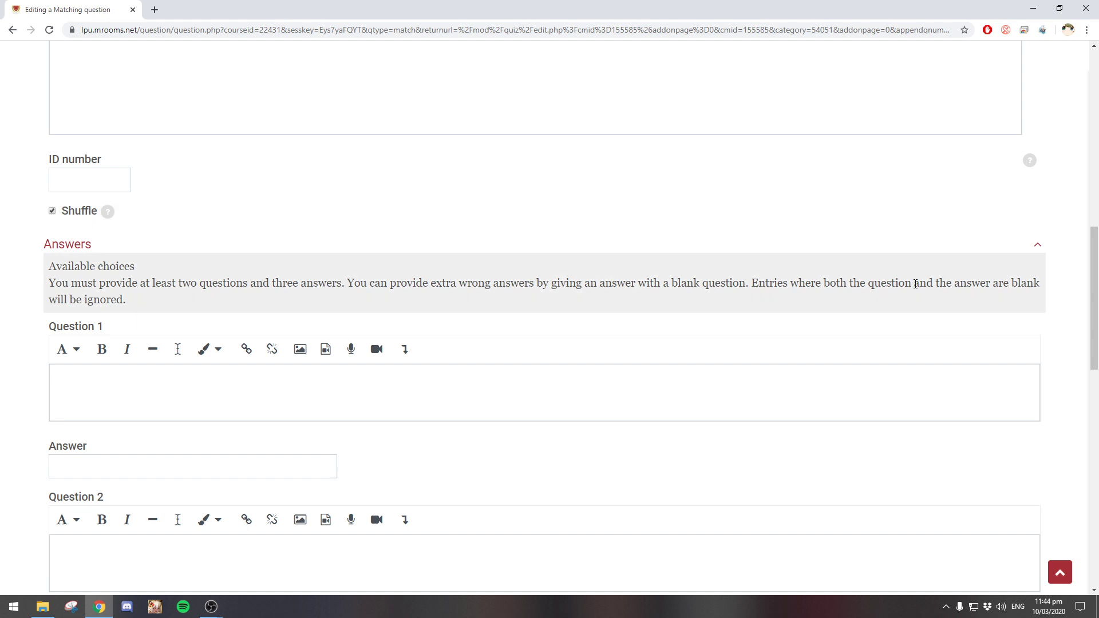
scroll(821, 282, down, 1)
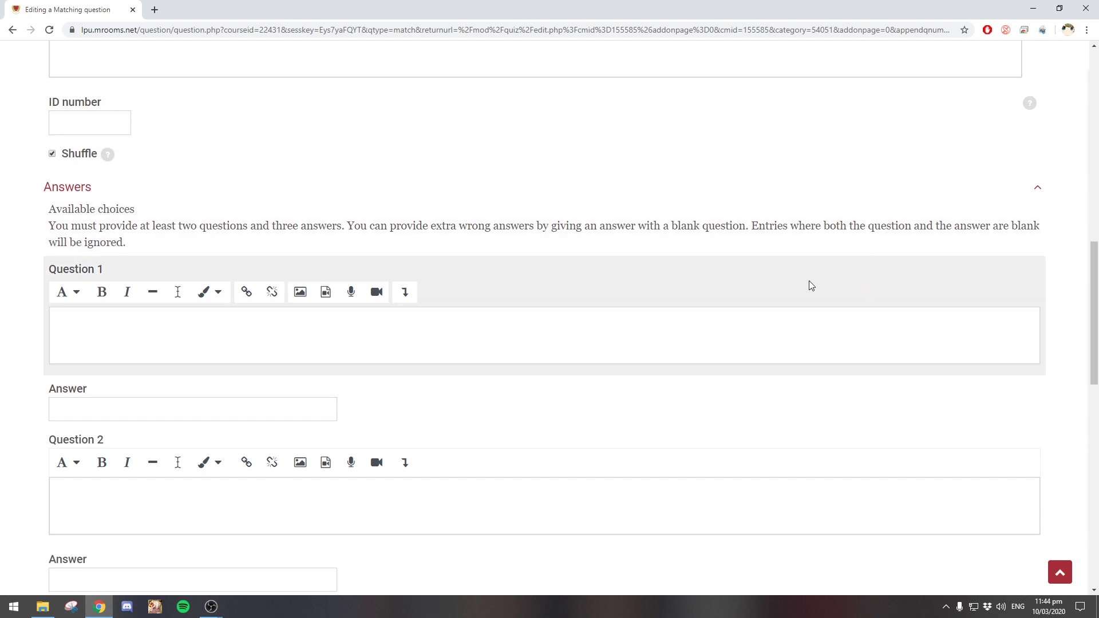
click(565, 336)
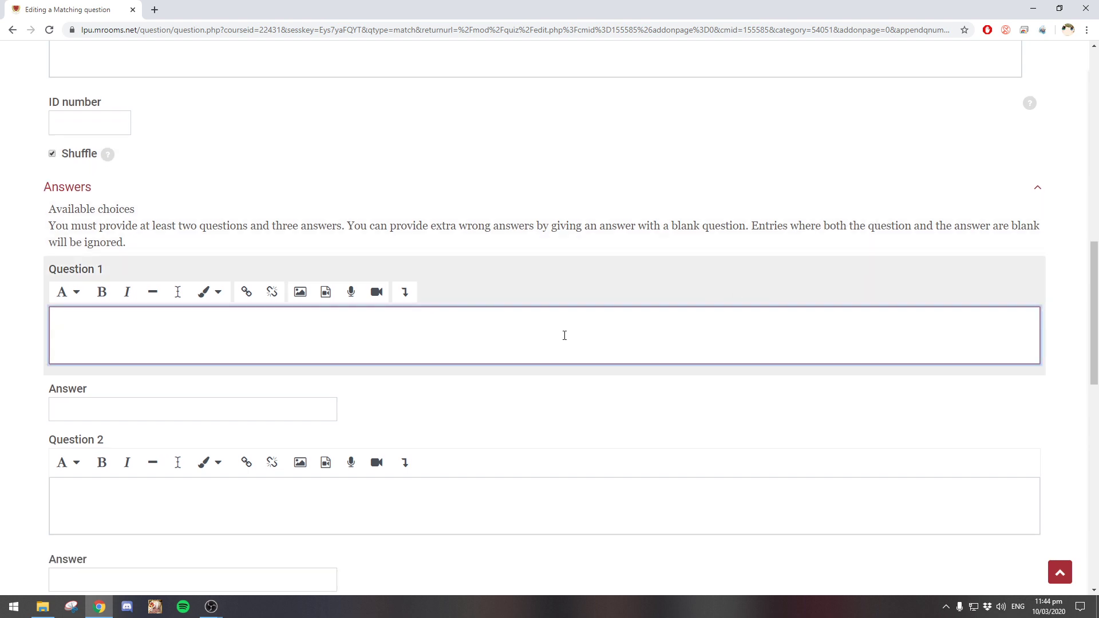
scroll(565, 336, up, 12)
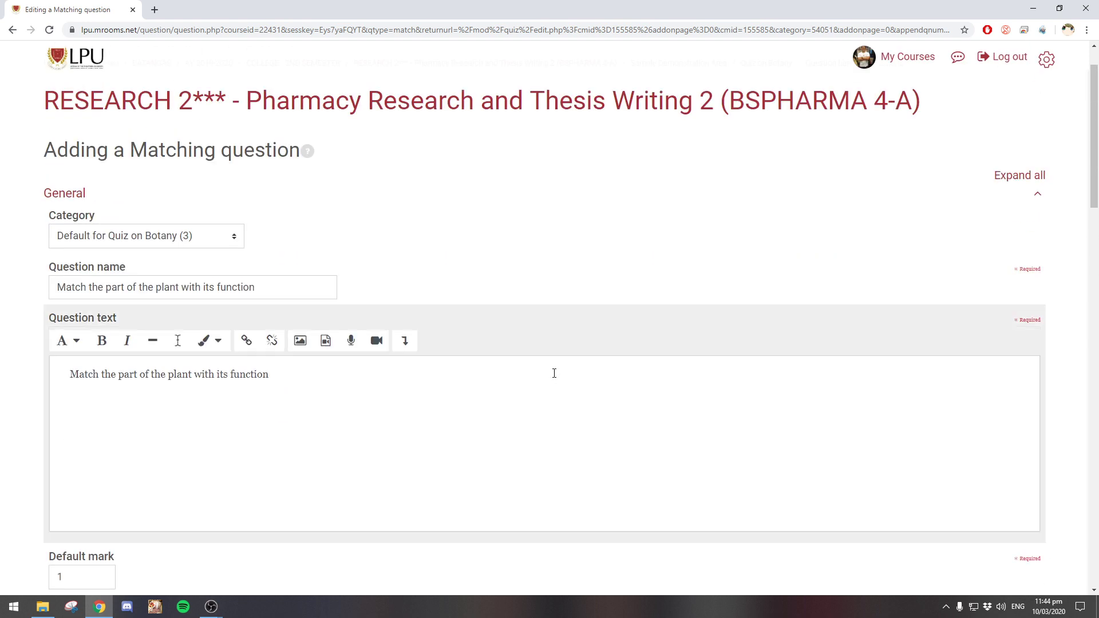
scroll(597, 394, down, 19)
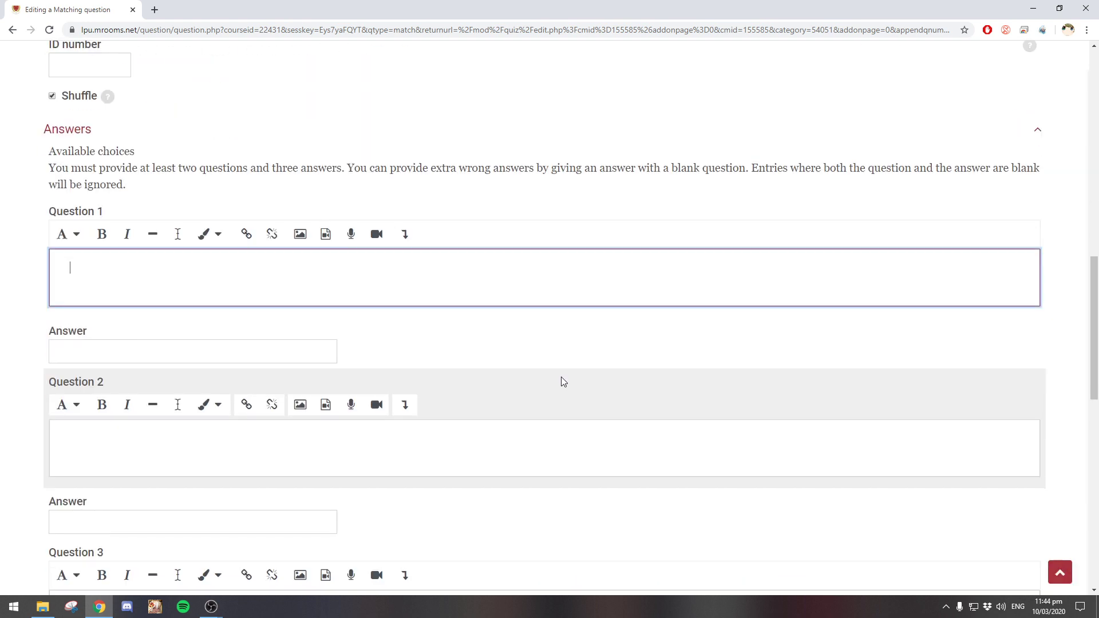
scroll(434, 363, up, 5)
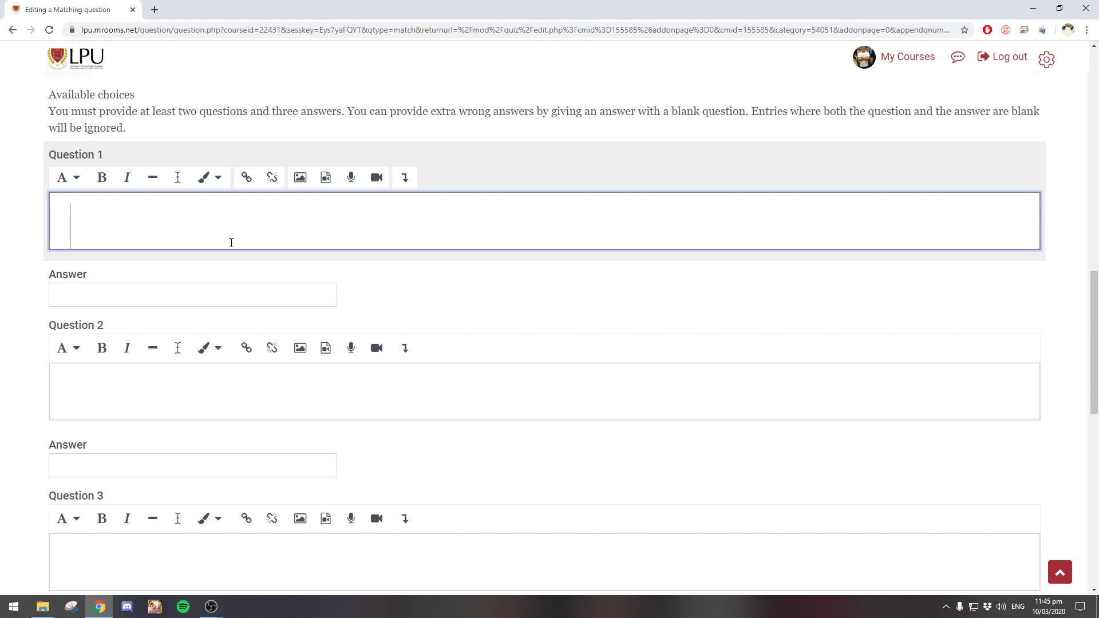
text(F)
key(BackSpace)
key(BackSpace)
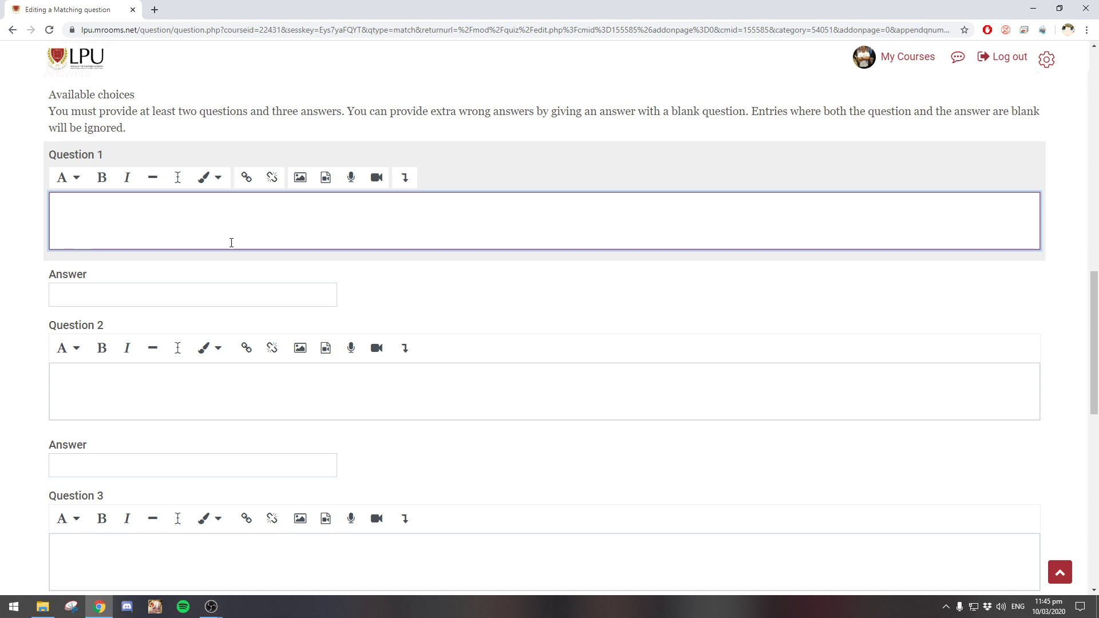
text(Fu)
key(BackSpace)
key(BackSpace)
text(Takes )
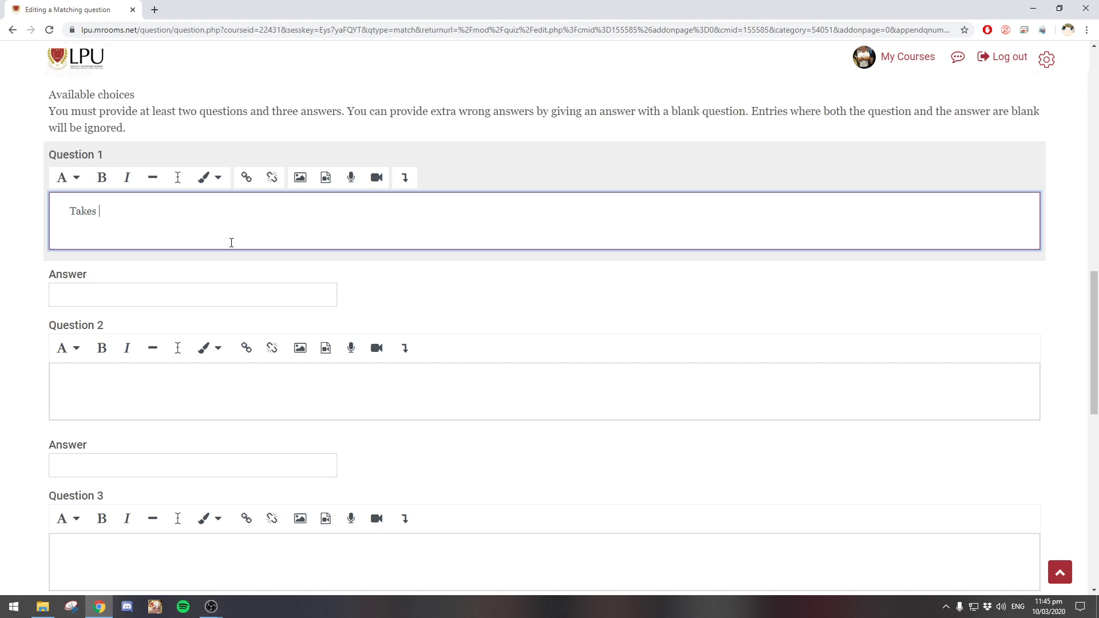
text(up water and nutrients)
click(219, 297)
text(Root)
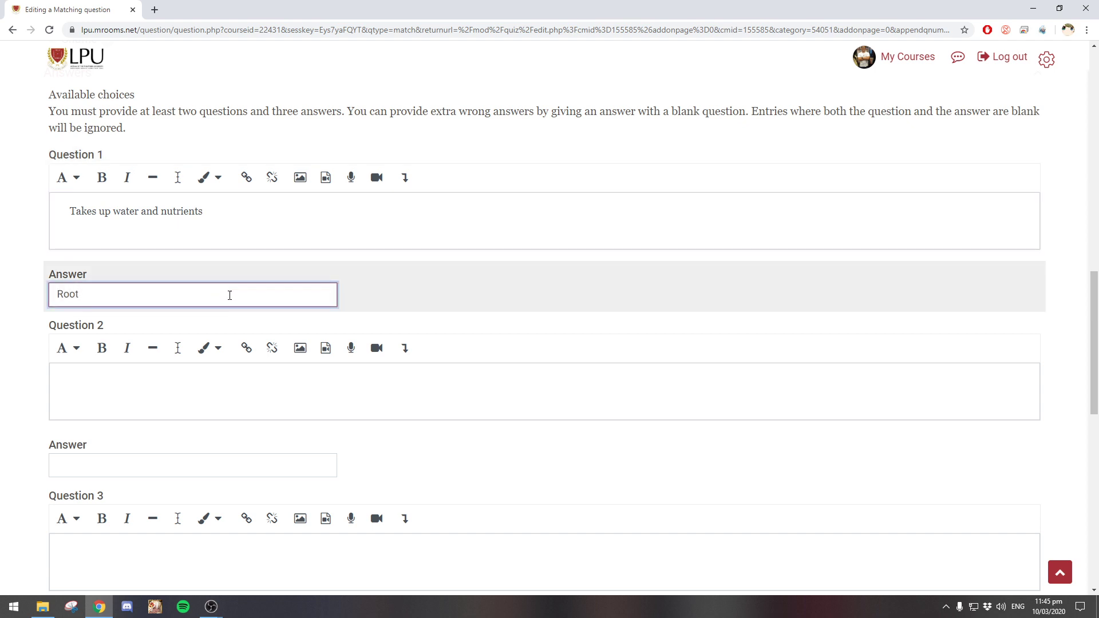
Enter "Performs photosynthesis" as Question 2 of the matching question, with "Leaves" as its answer
click(228, 399)
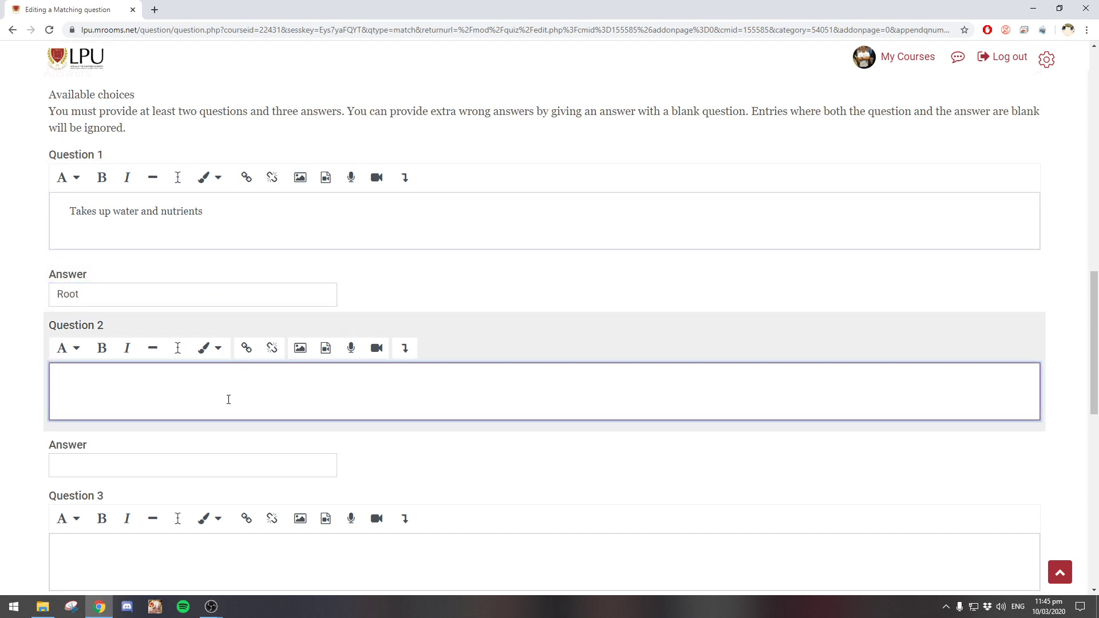
text(Performs photosynthesis)
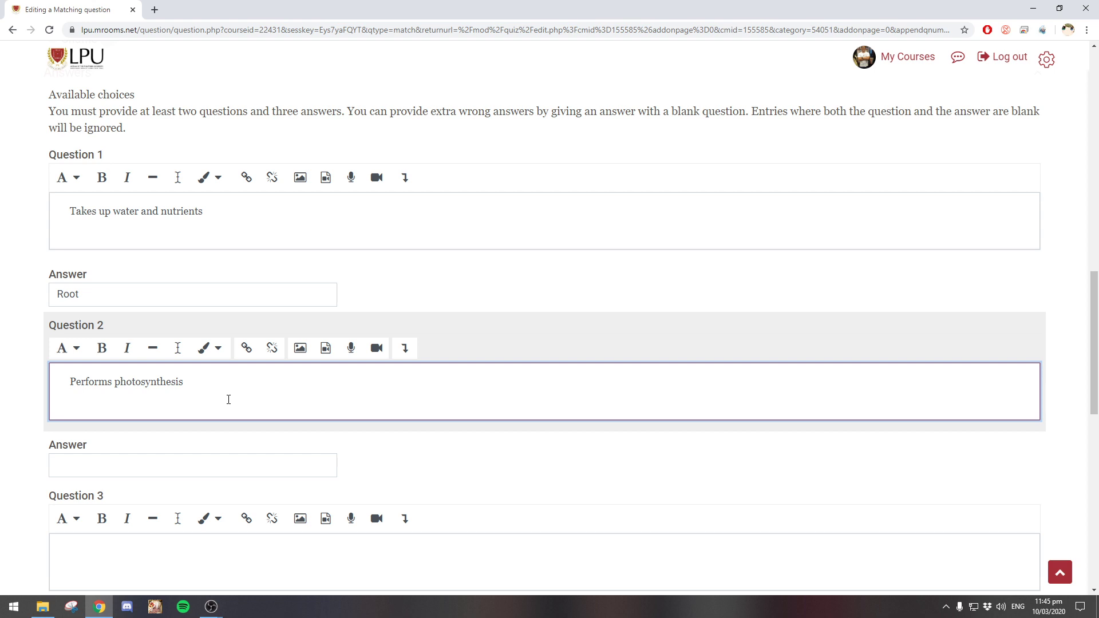
click(214, 467)
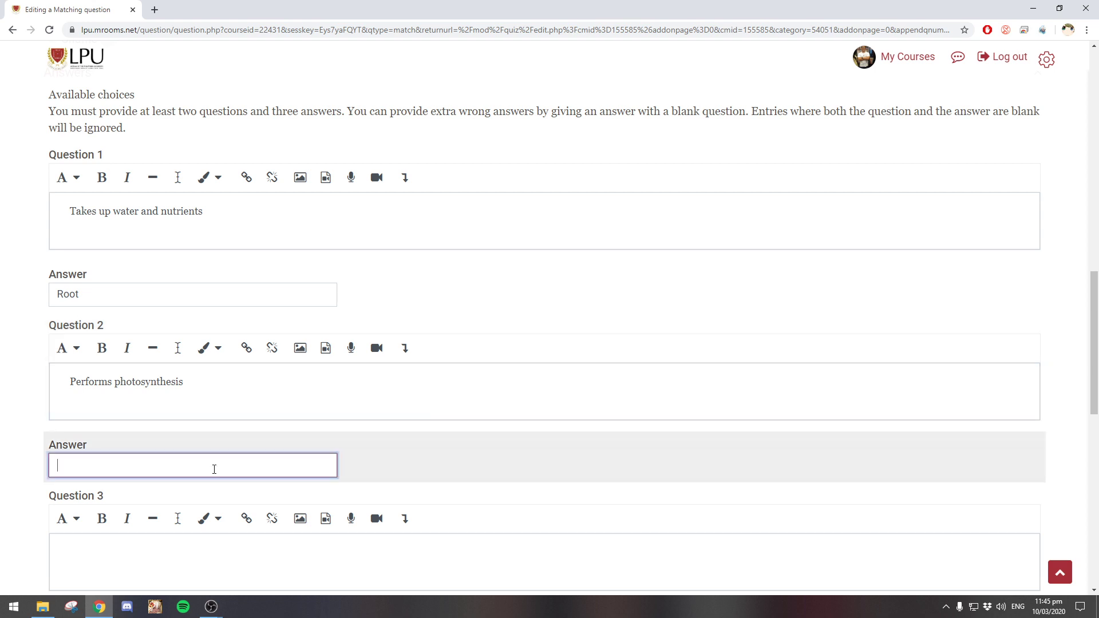
text(Leavfeses)
Enter "Responsible for reproduction" as Question 3 of the matching question, with "Flower" as its answer
scroll(214, 458, down, 3)
click(217, 399)
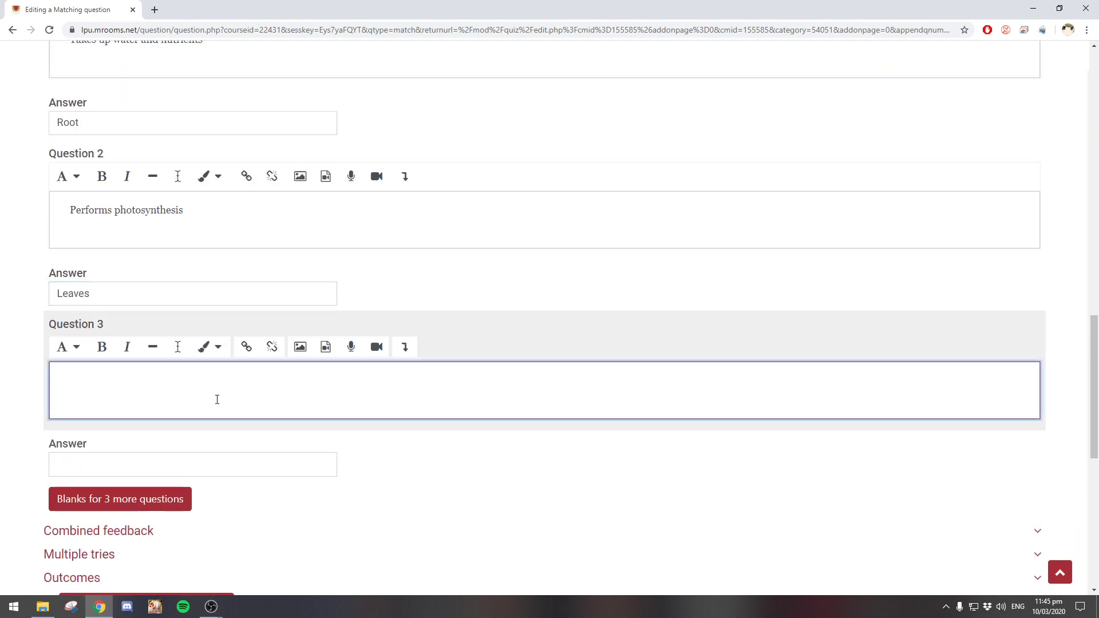
text(Responsible for re)
key(BackSpace)
key(BackSpace)
text(roduction)
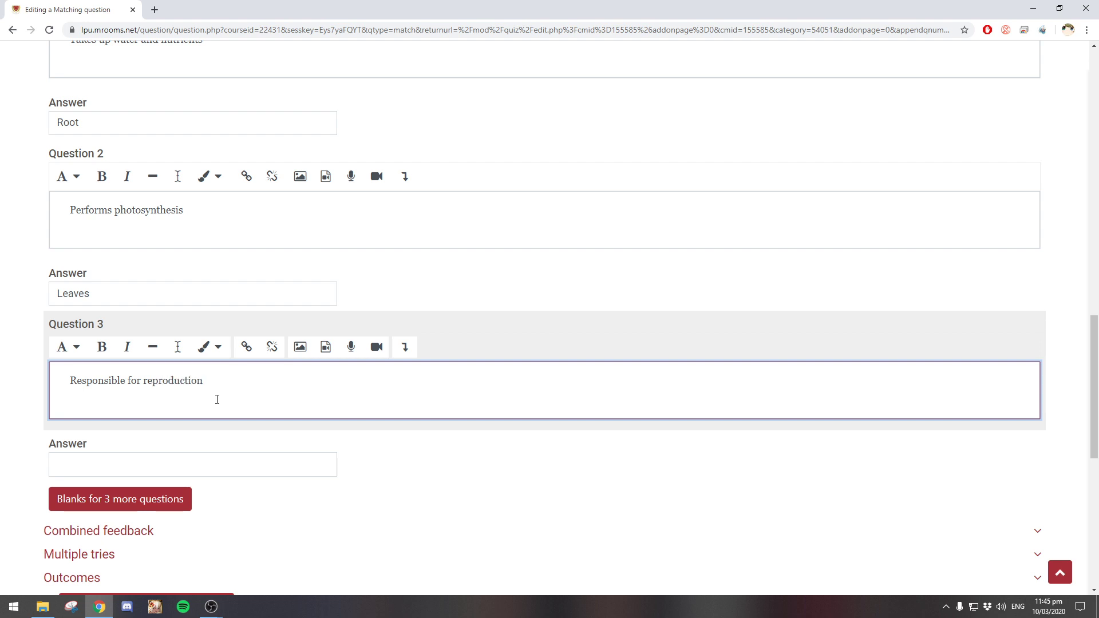
click(223, 470)
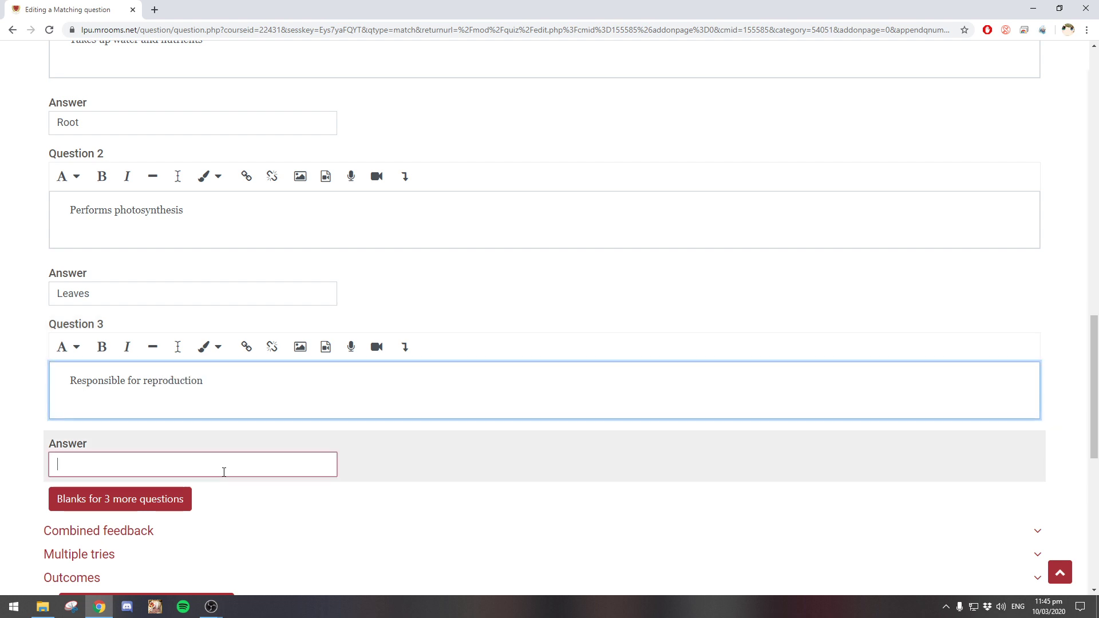
text(Flower)
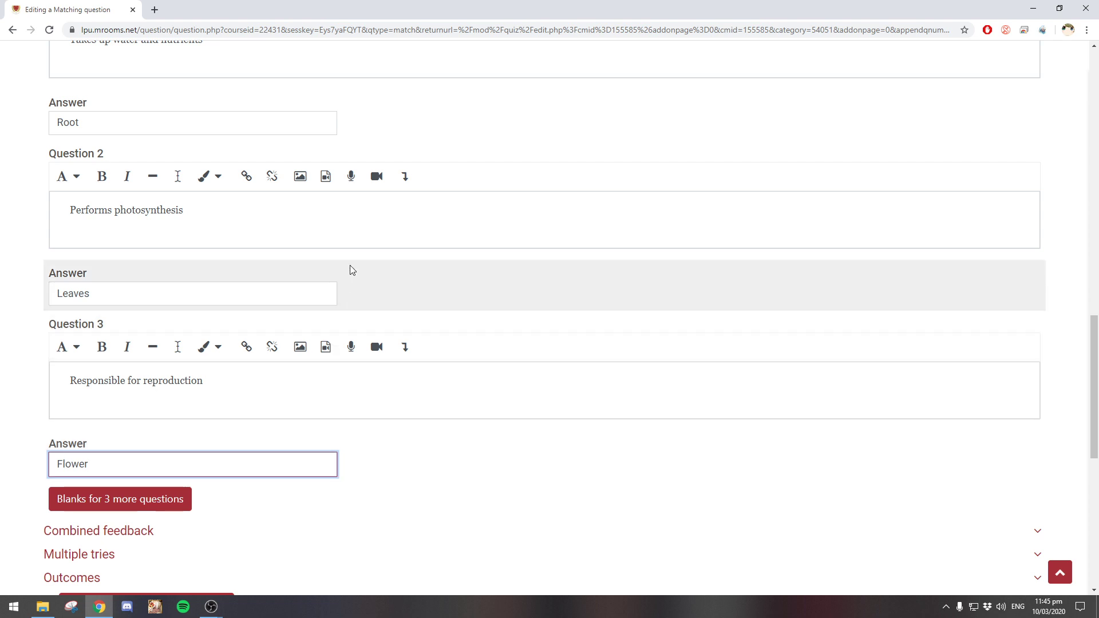
Review the three question and answer pairs and save the matching question to the quiz
scroll(371, 293, up, 3)
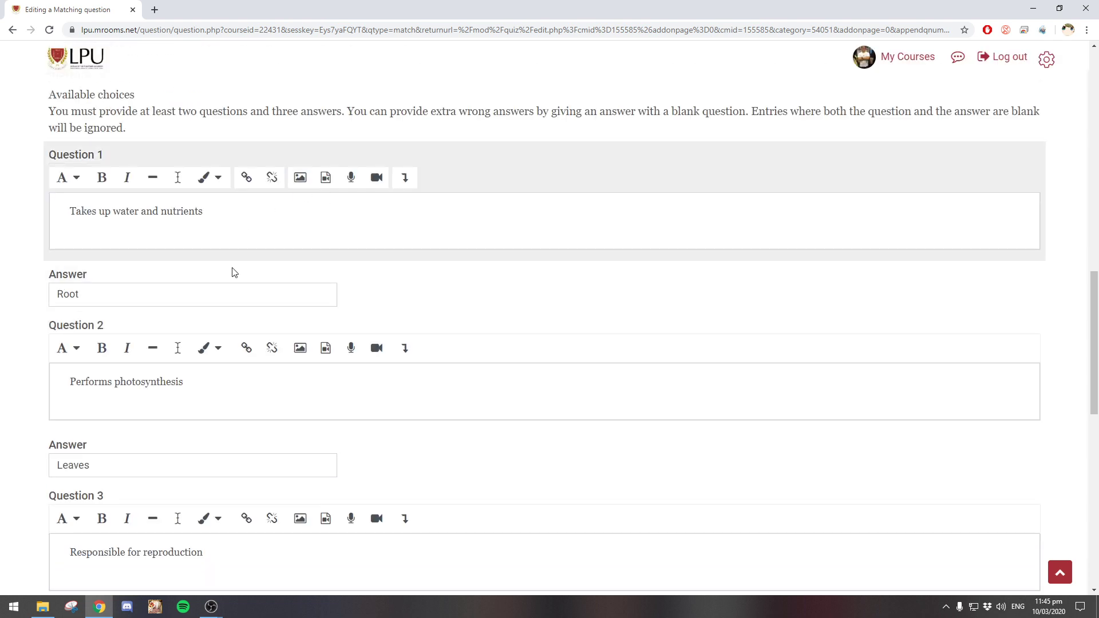
scroll(248, 257, down, 5)
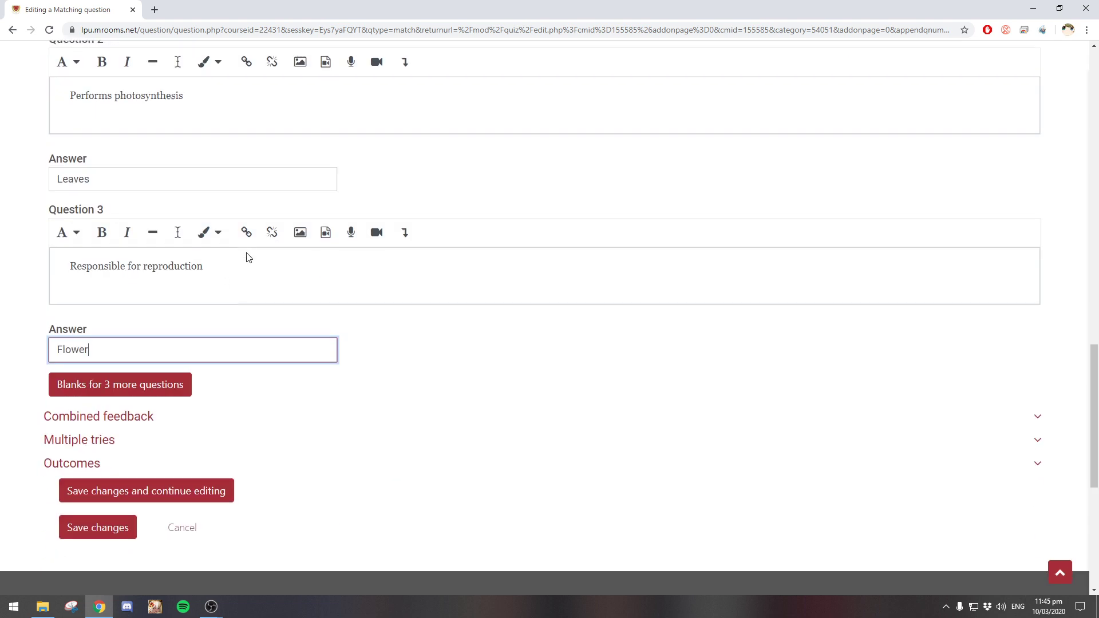
scroll(140, 493, up, 4)
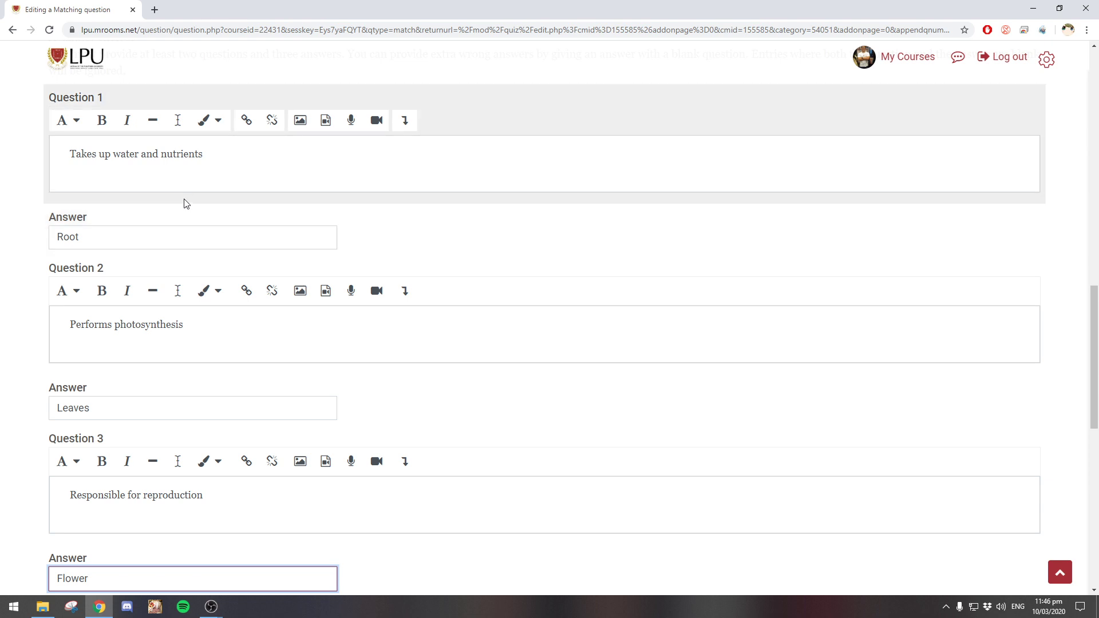
scroll(185, 203, down, 4)
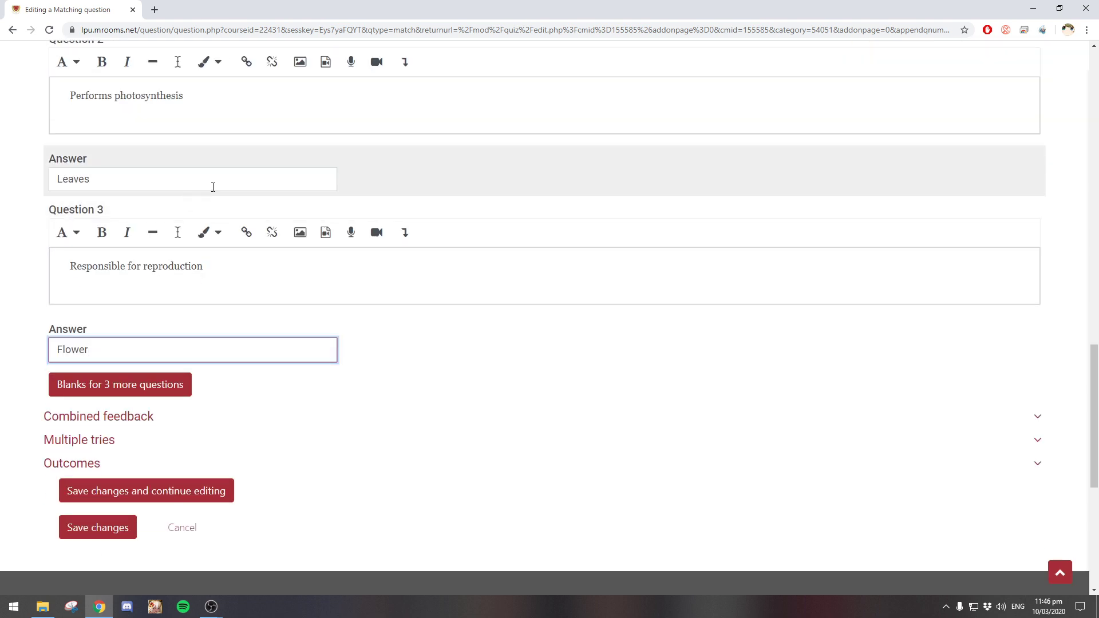
scroll(213, 187, up, 8)
scroll(217, 188, down, 6)
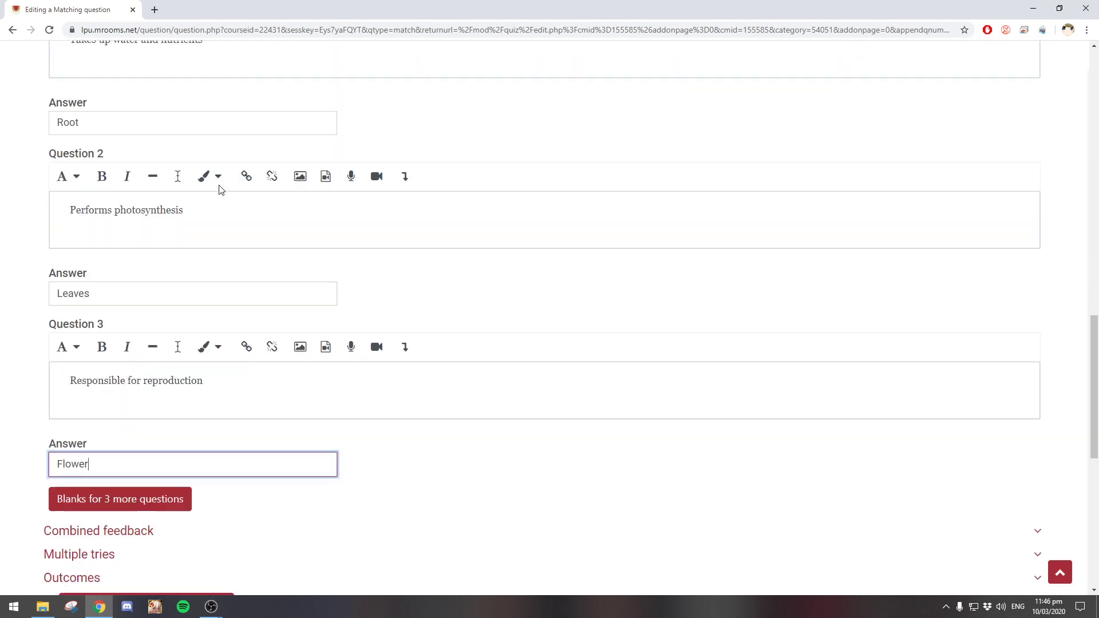
scroll(219, 189, down, 6)
click(118, 298)
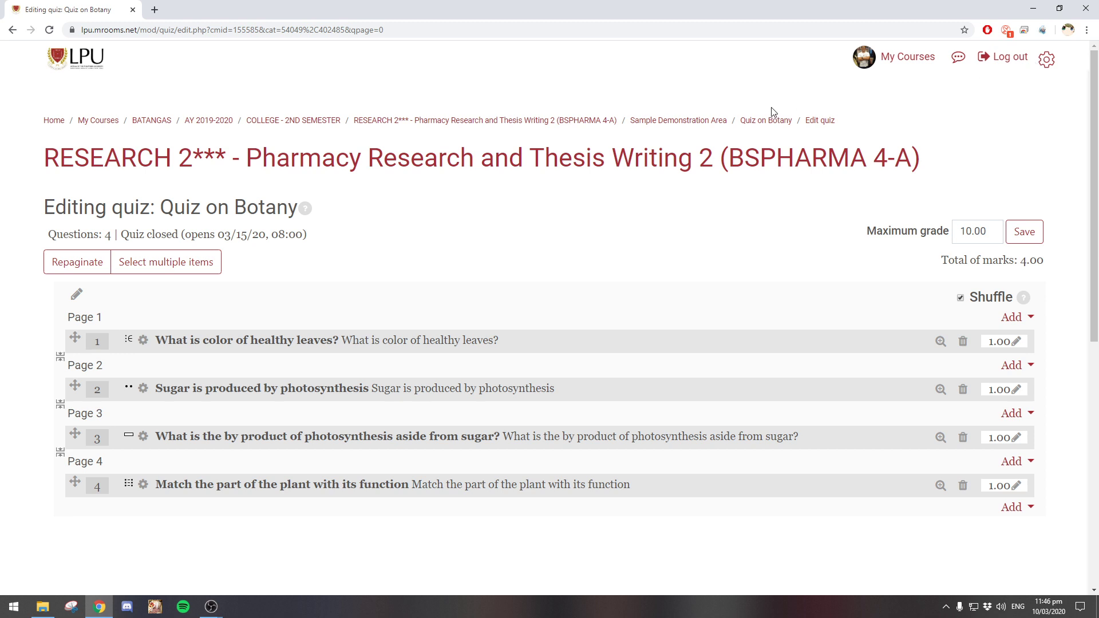
Open the Quiz on Botany page and start a timed preview attempt of the quiz
click(773, 121)
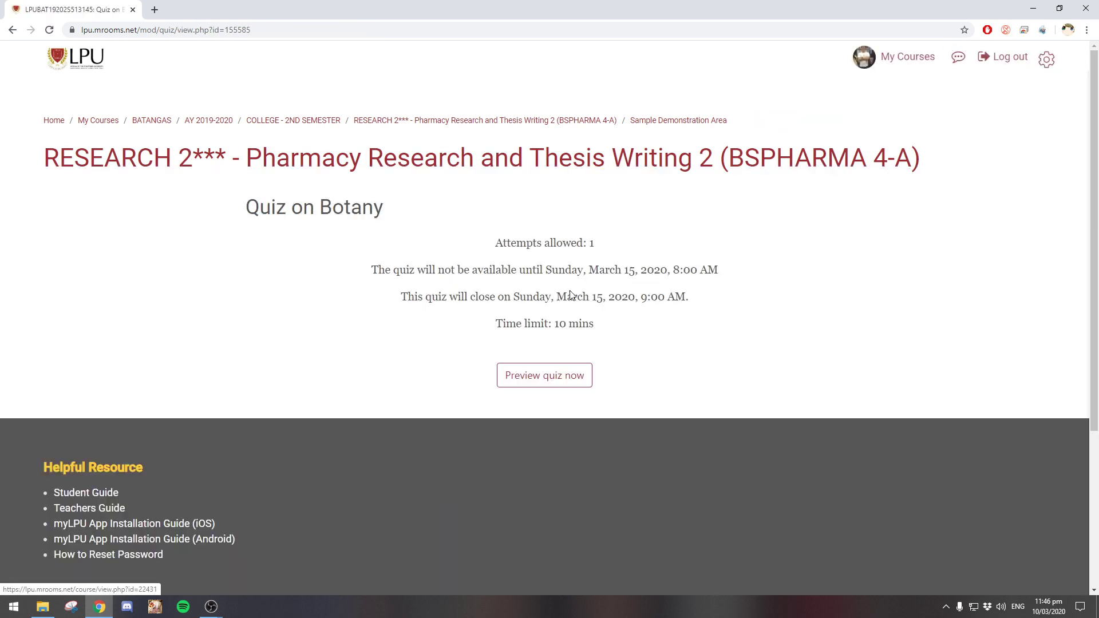
click(531, 390)
click(456, 382)
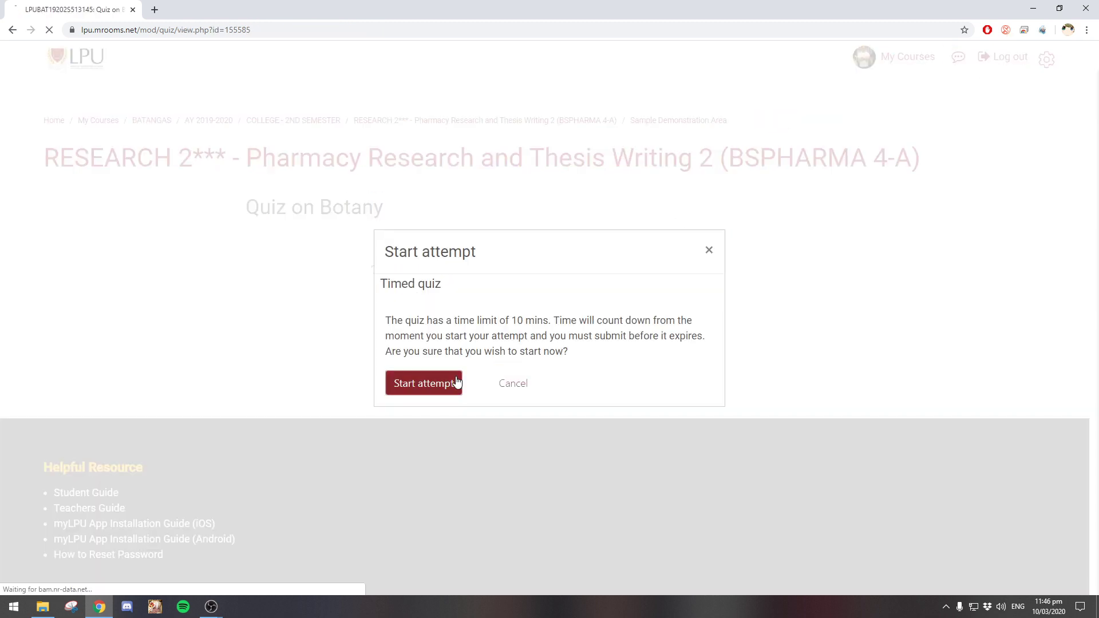
scroll(467, 360, down, 4)
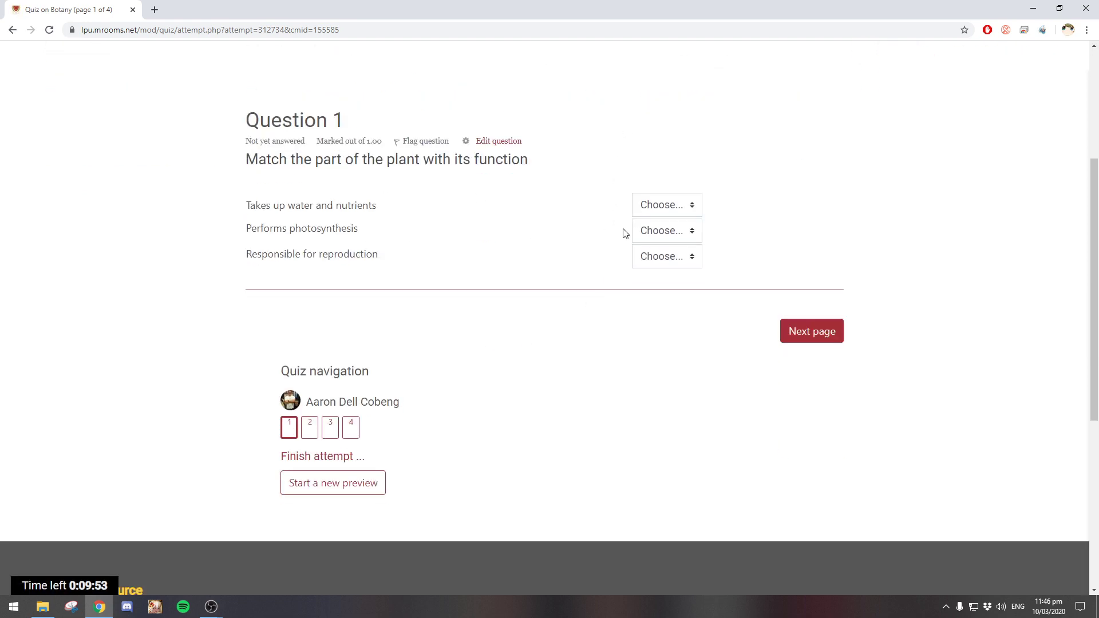
Answer the matching question in the preview with Root for taking up water and nutrients, Leaves for photosynthesis and Flower for reproduction
click(671, 215)
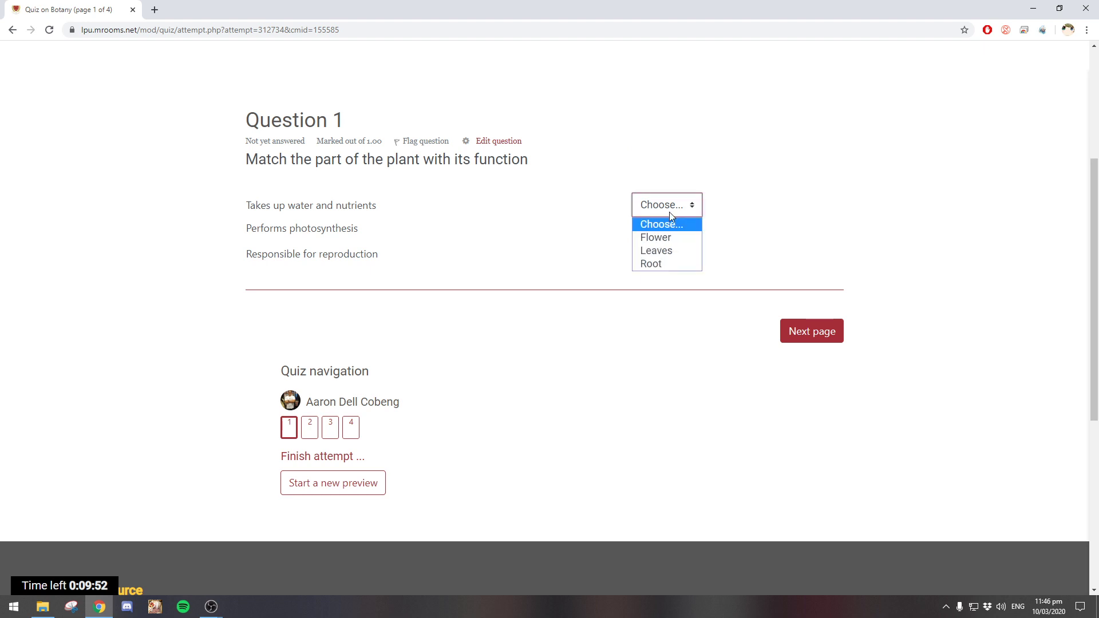
click(671, 272)
click(637, 230)
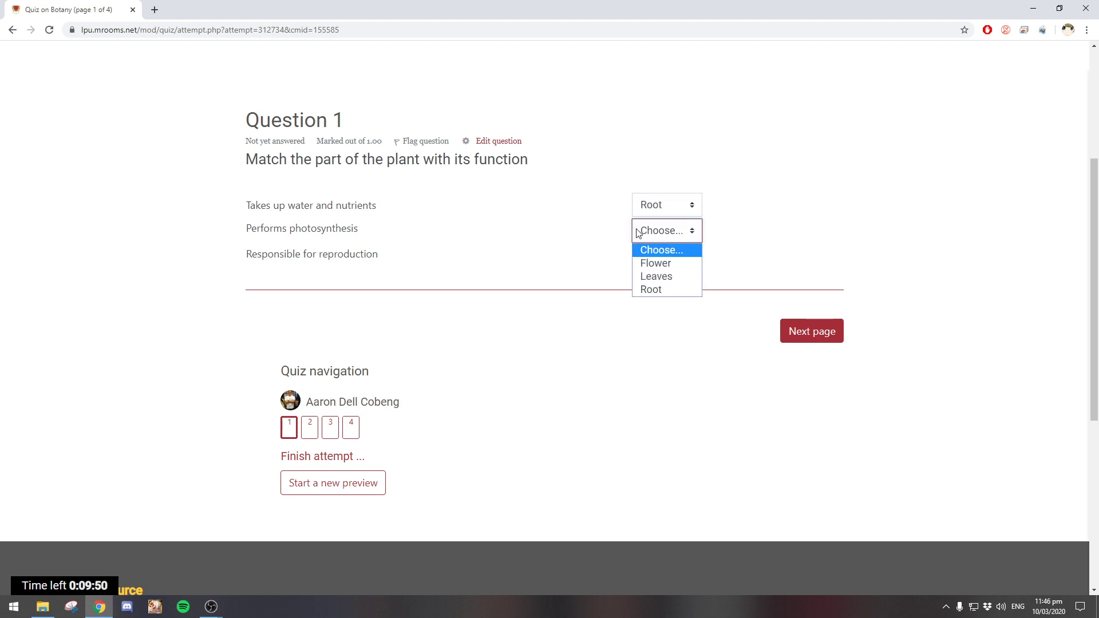
click(654, 278)
click(653, 262)
click(654, 288)
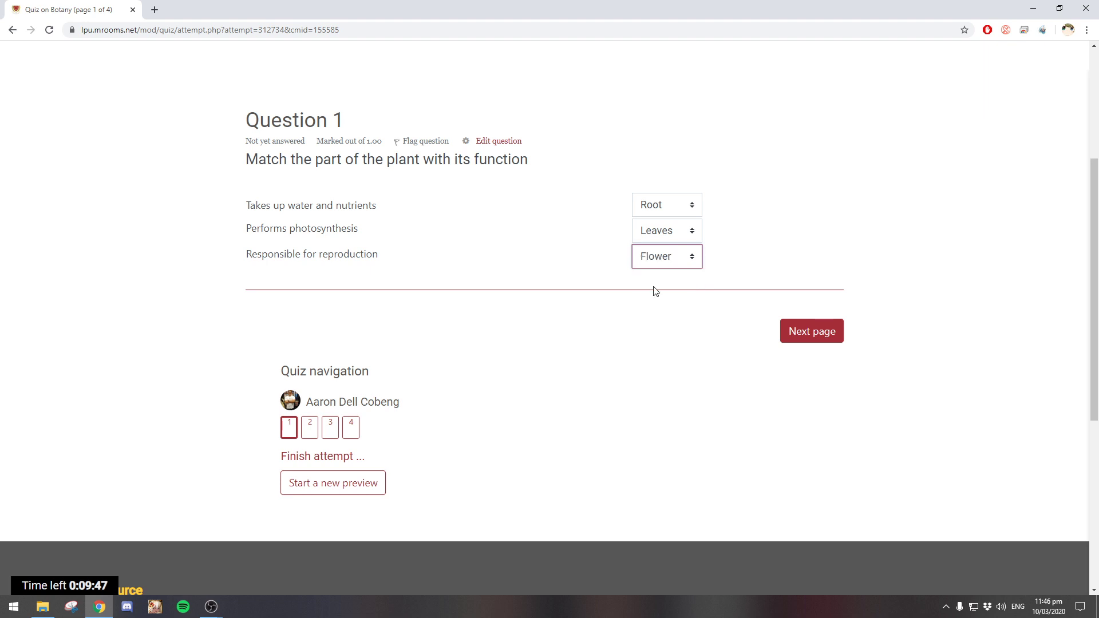
click(528, 287)
Leave the quiz preview and return to editing the quiz's questions
scroll(528, 287, up, 3)
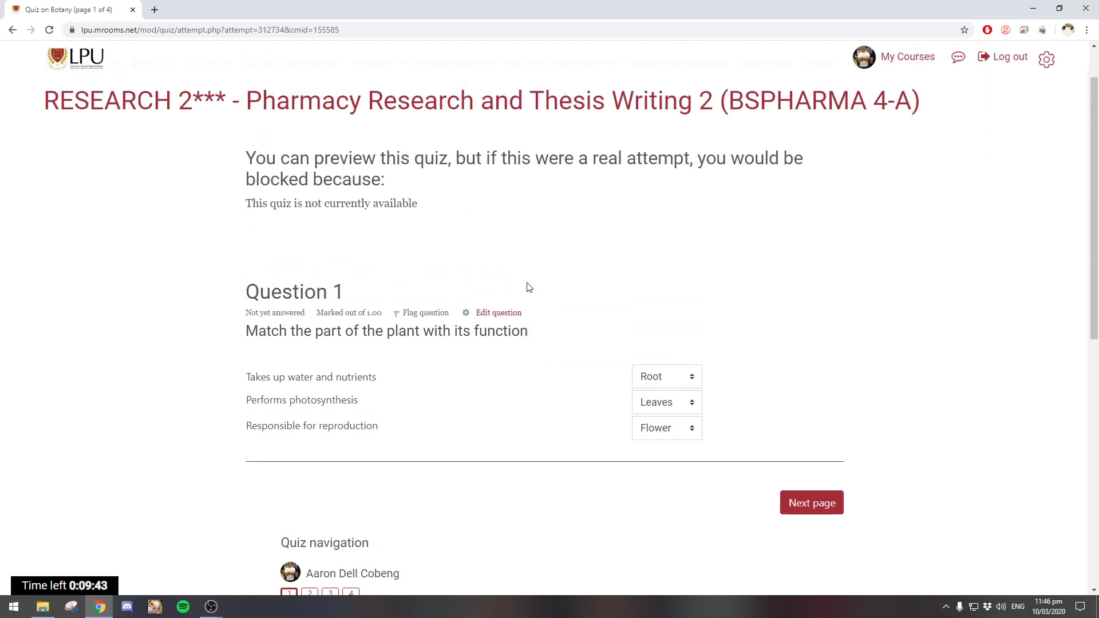
scroll(534, 287, up, 1)
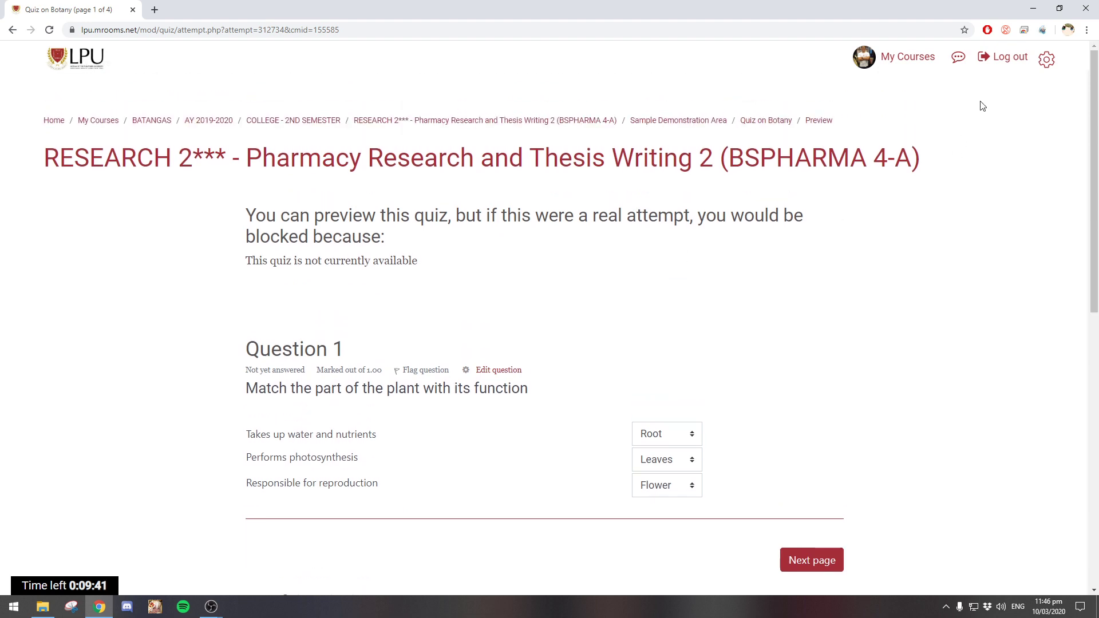
click(1046, 60)
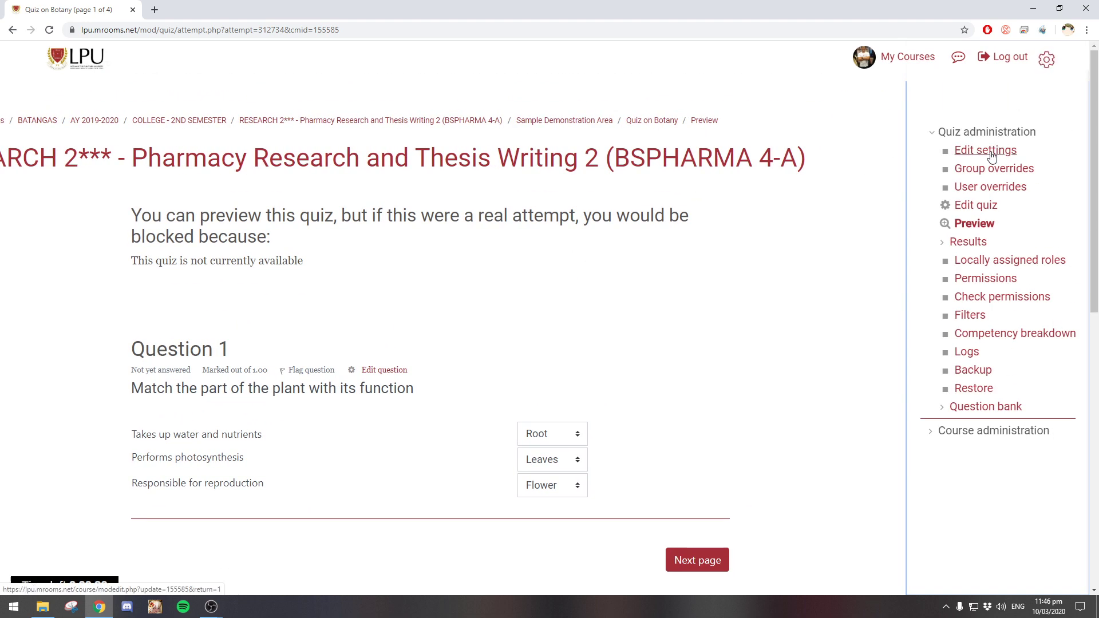
click(981, 209)
click(601, 100)
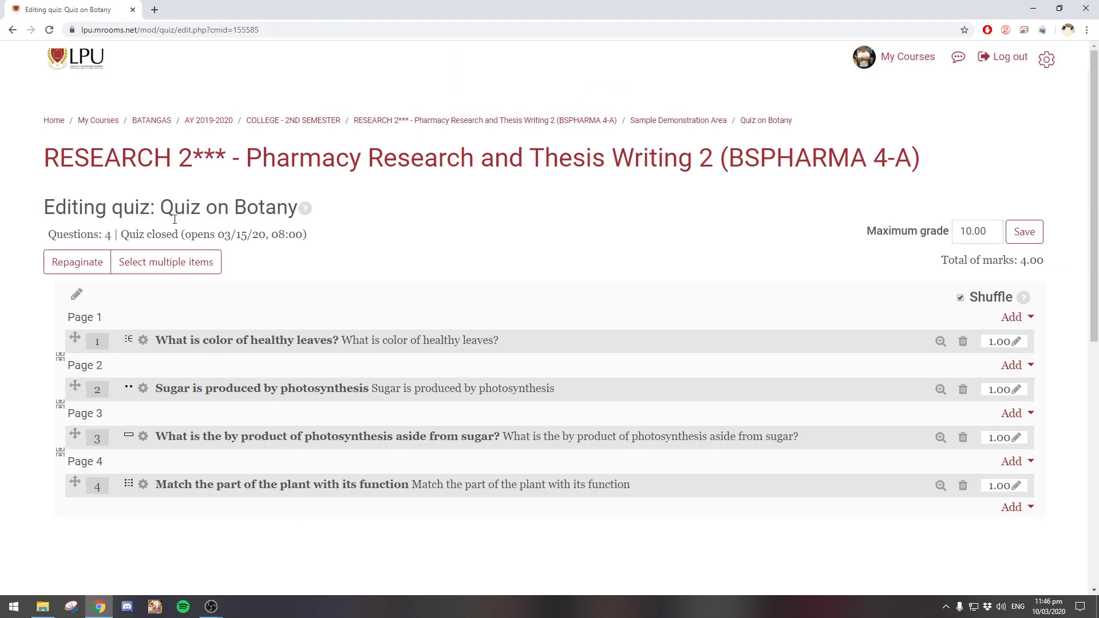
Add a new Numerical question after the fourth question of the quiz
click(1016, 508)
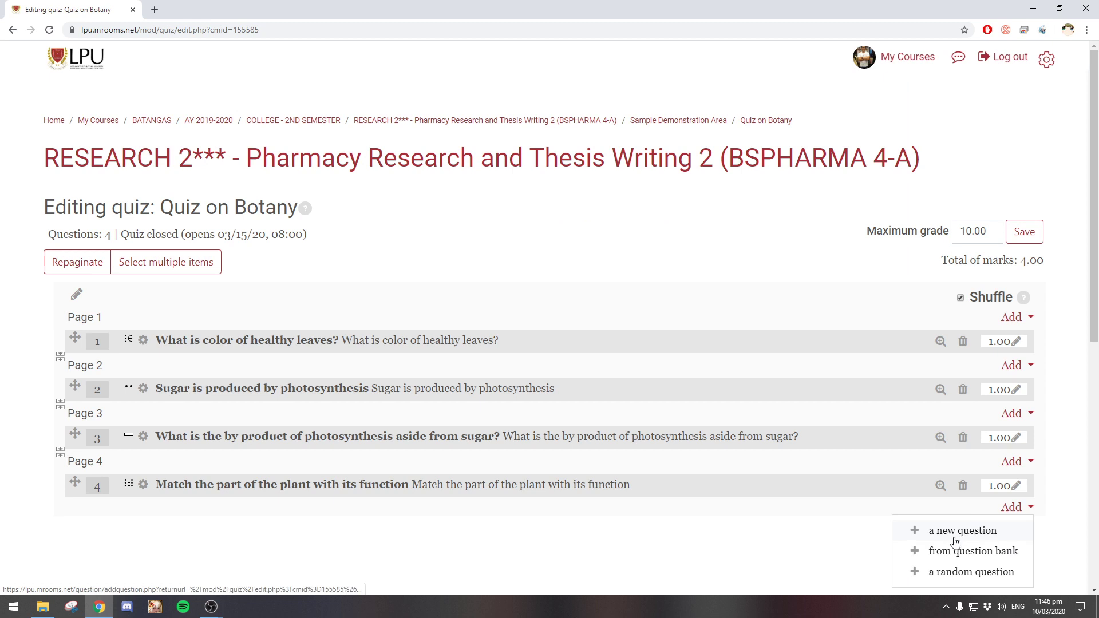
click(954, 534)
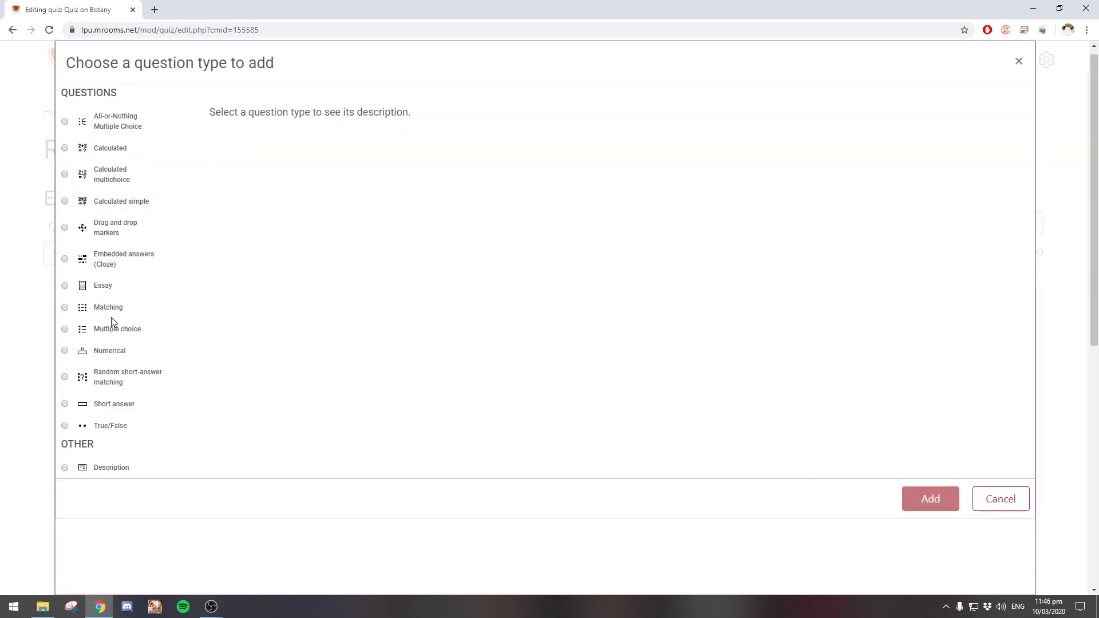
click(112, 352)
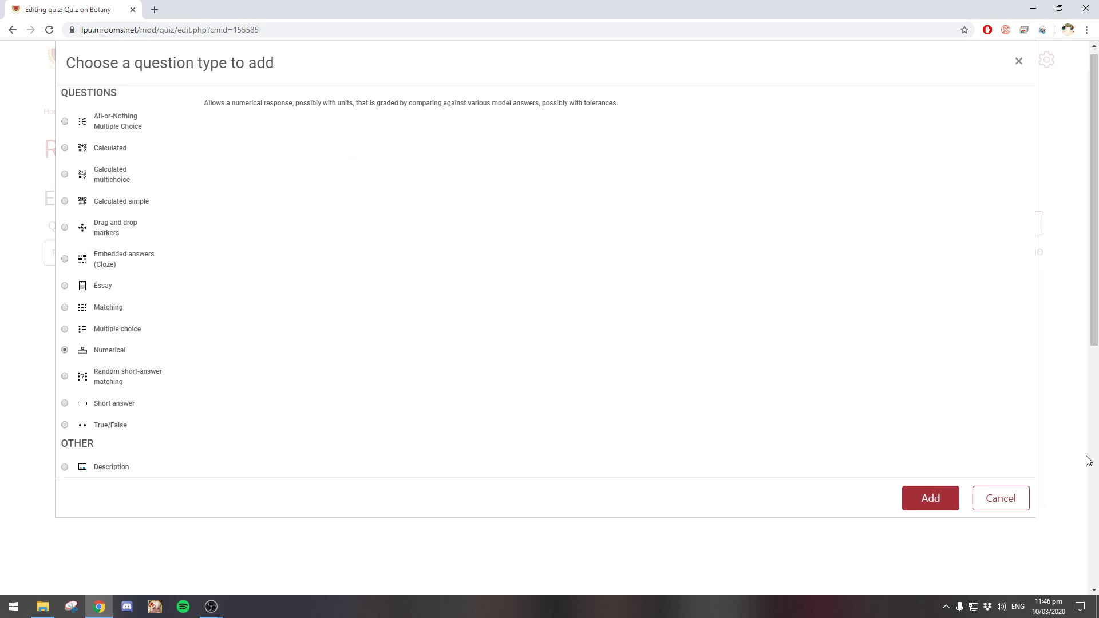
click(926, 498)
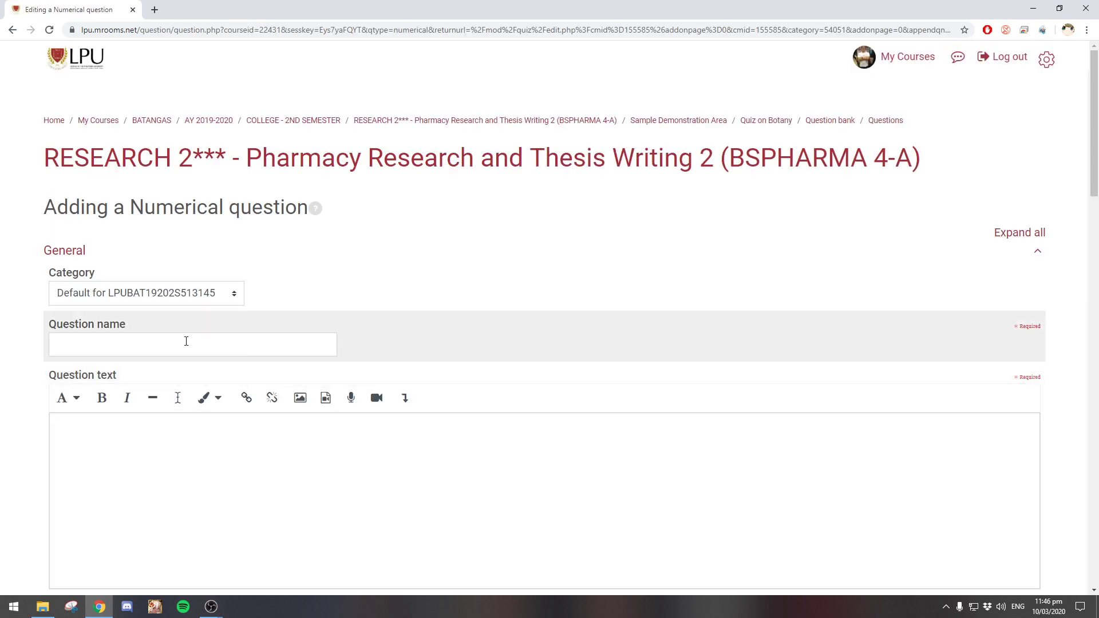
Set the numerical question's category to Default for Quiz on Botany and name it "What is the sum of 2 and 5"
click(207, 293)
click(201, 328)
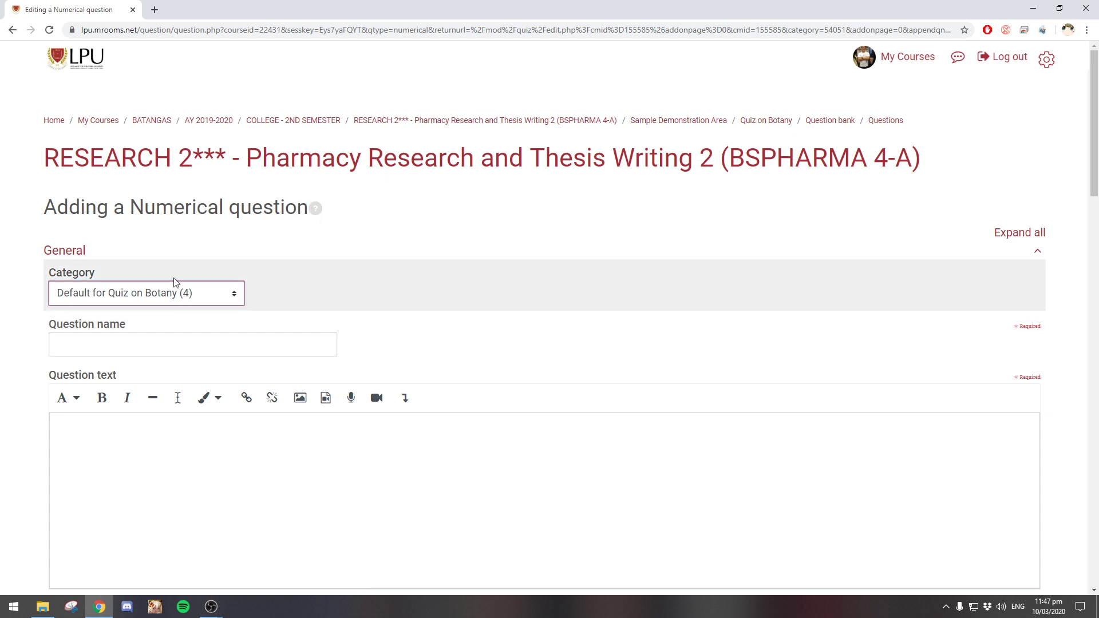
click(162, 338)
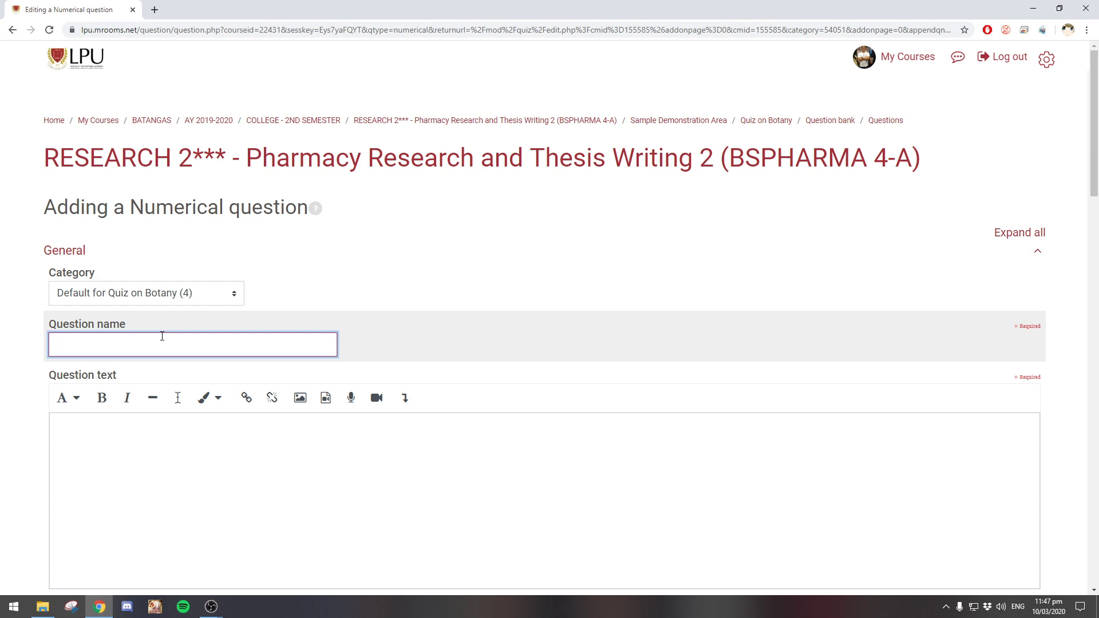
text(What is the sum of 2 and 5)
Copy the numerical question's name into its question text without extra formatting, and end both the name and the text with a question mark
scroll(375, 283, down, 4)
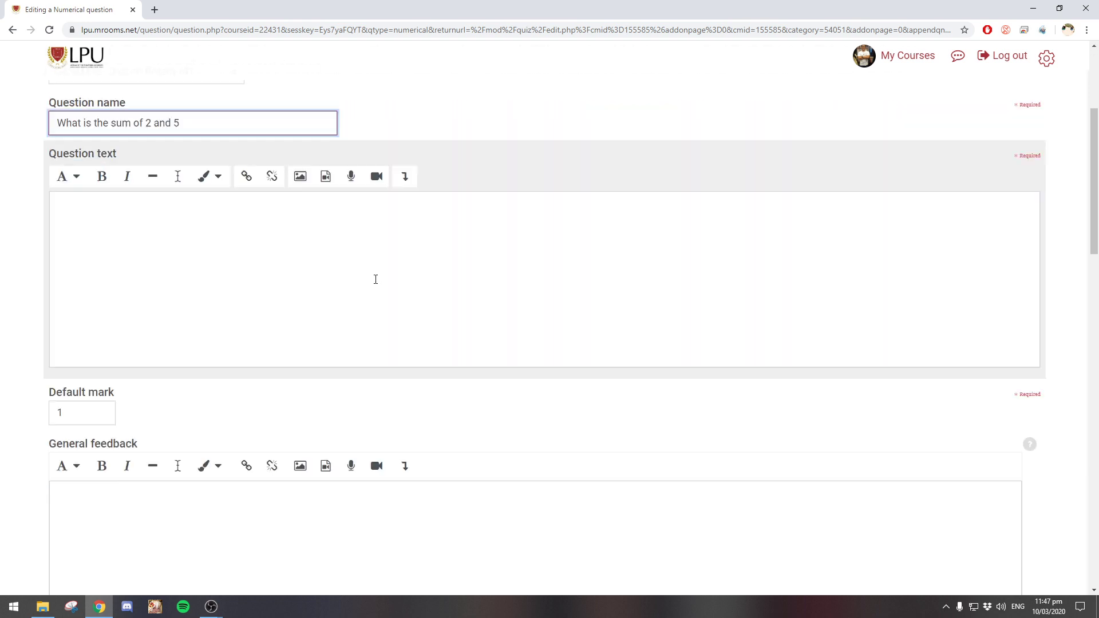
triple_click(196, 113)
key(ctrl+c)
click(152, 201)
key(ctrl+v)
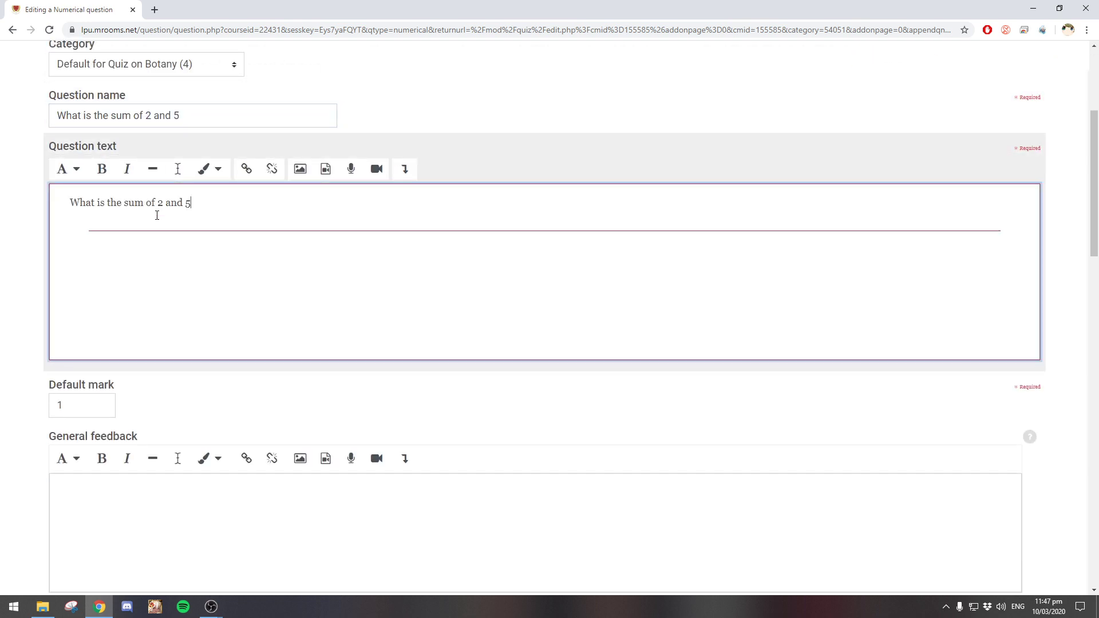
key(ctrl+z)
key(ctrl+v)
text(?)
click(226, 115)
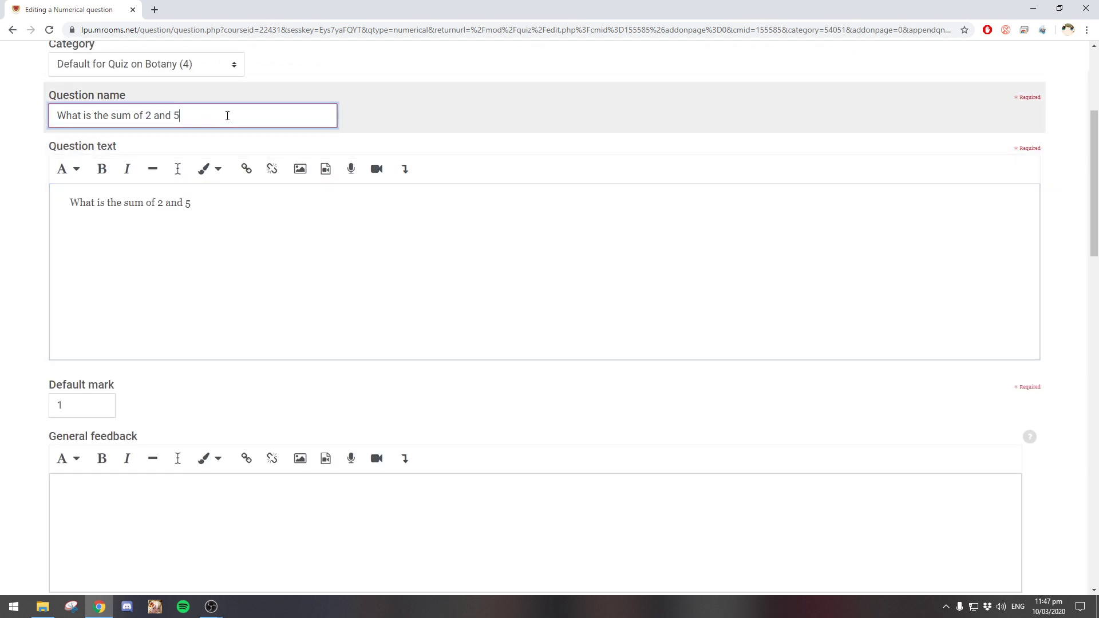
text(?)
click(225, 224)
scroll(225, 223, up, 2)
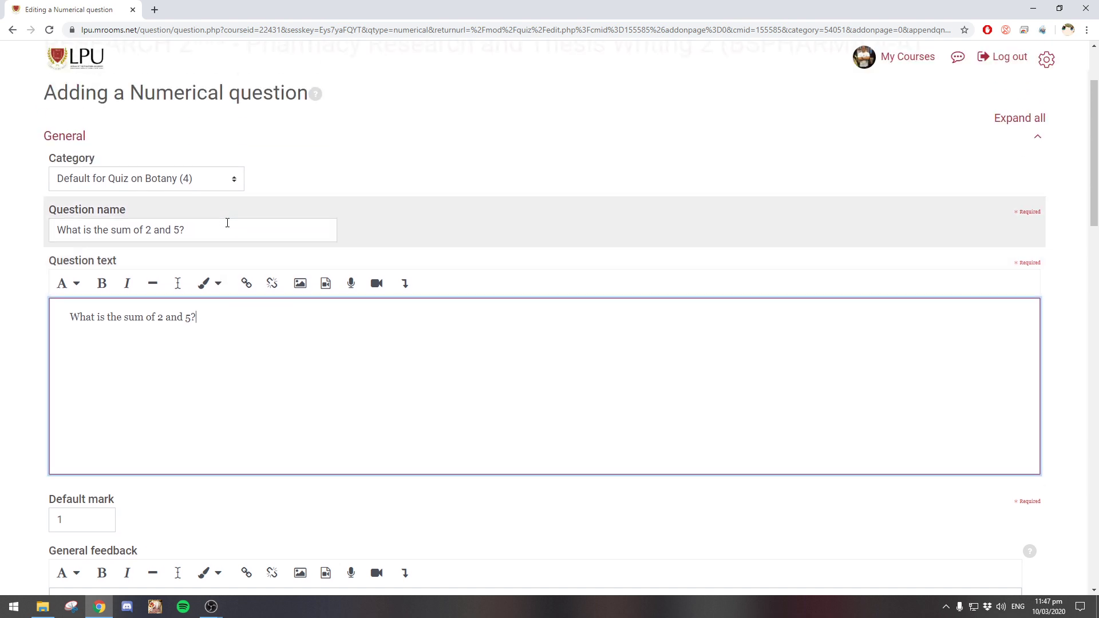
Enter 7 as the first accepted answer of the numerical question
scroll(232, 230, down, 4)
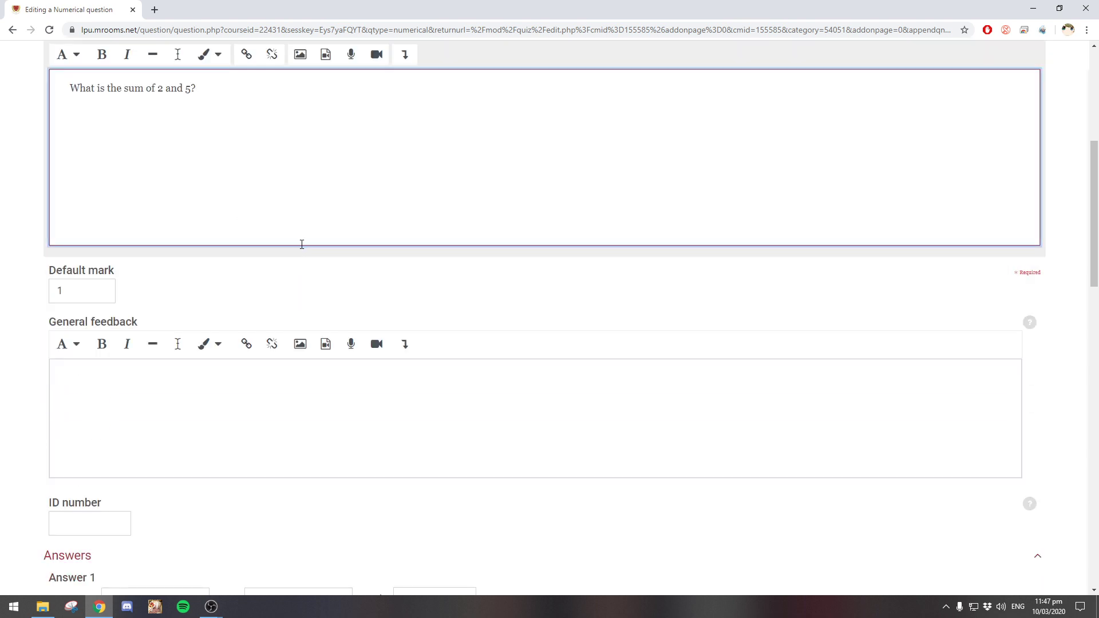
scroll(306, 236, down, 5)
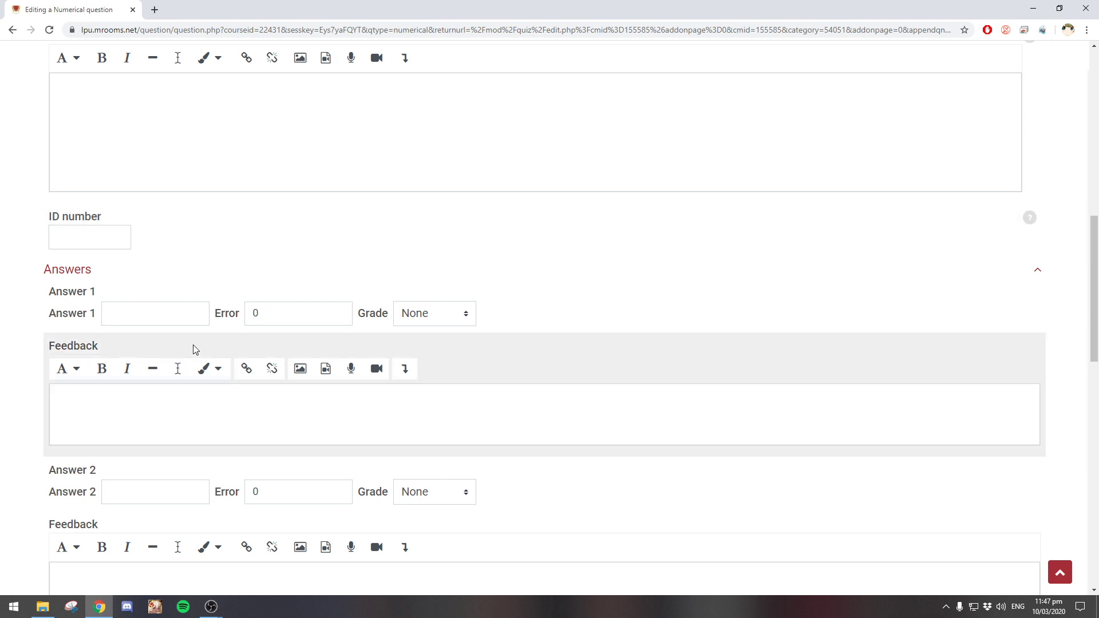
scroll(194, 343, up, 3)
scroll(197, 342, up, 5)
scroll(204, 342, down, 12)
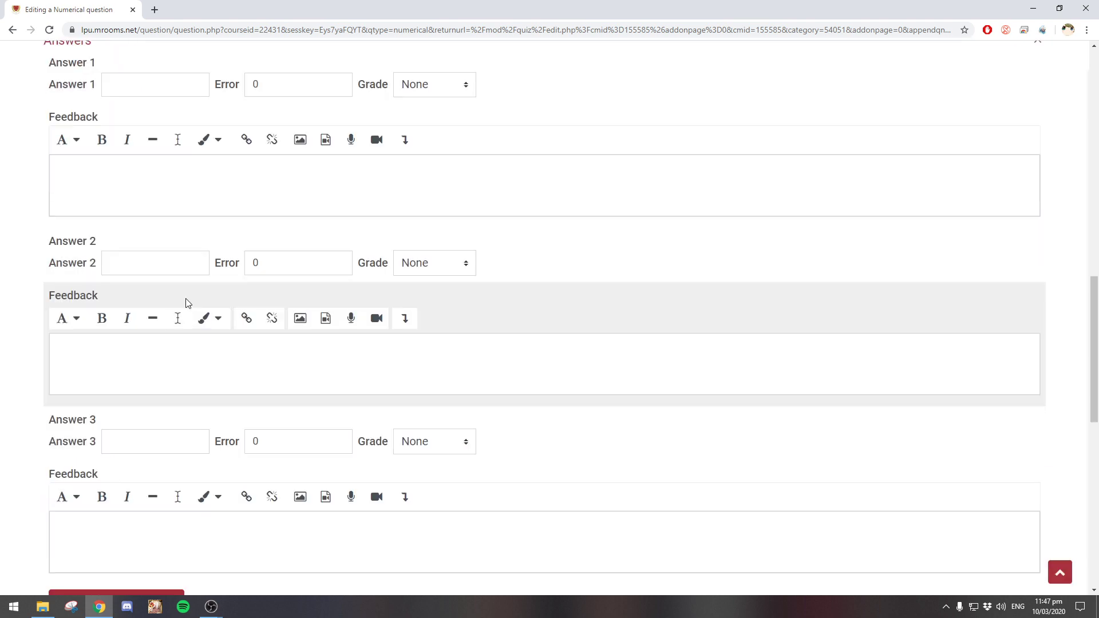
scroll(185, 302, up, 3)
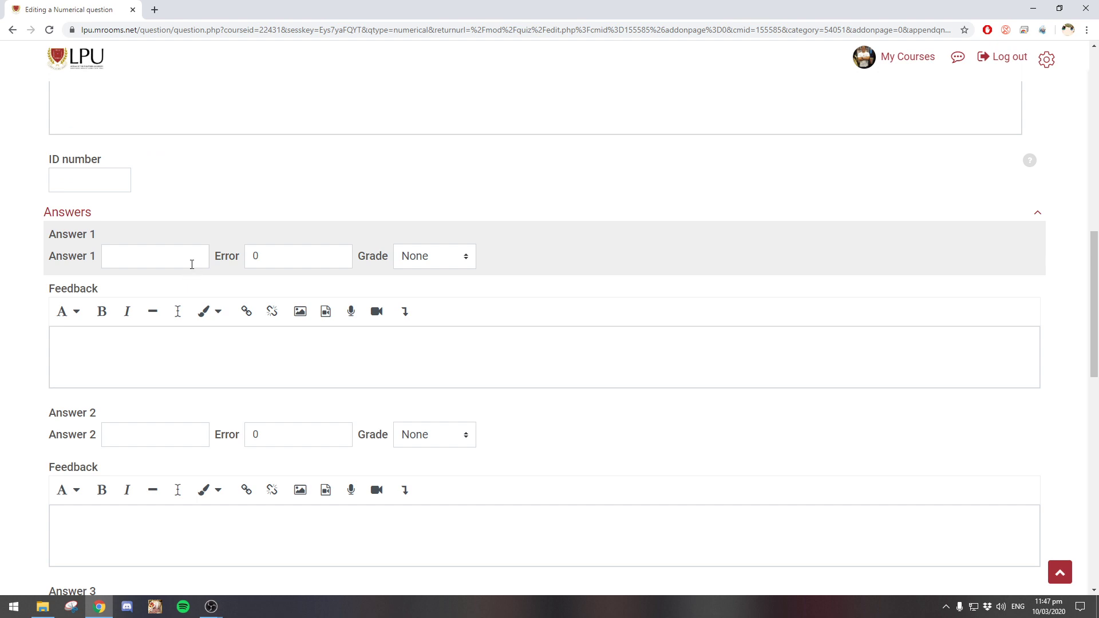
click(192, 263)
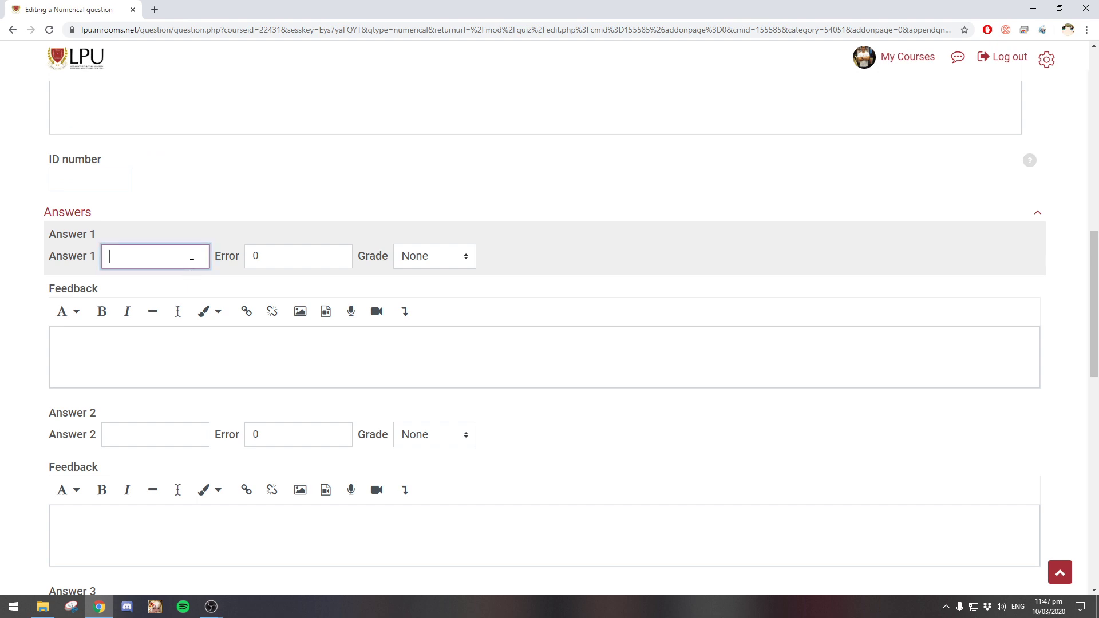
scroll(192, 264, up, 12)
scroll(221, 277, down, 12)
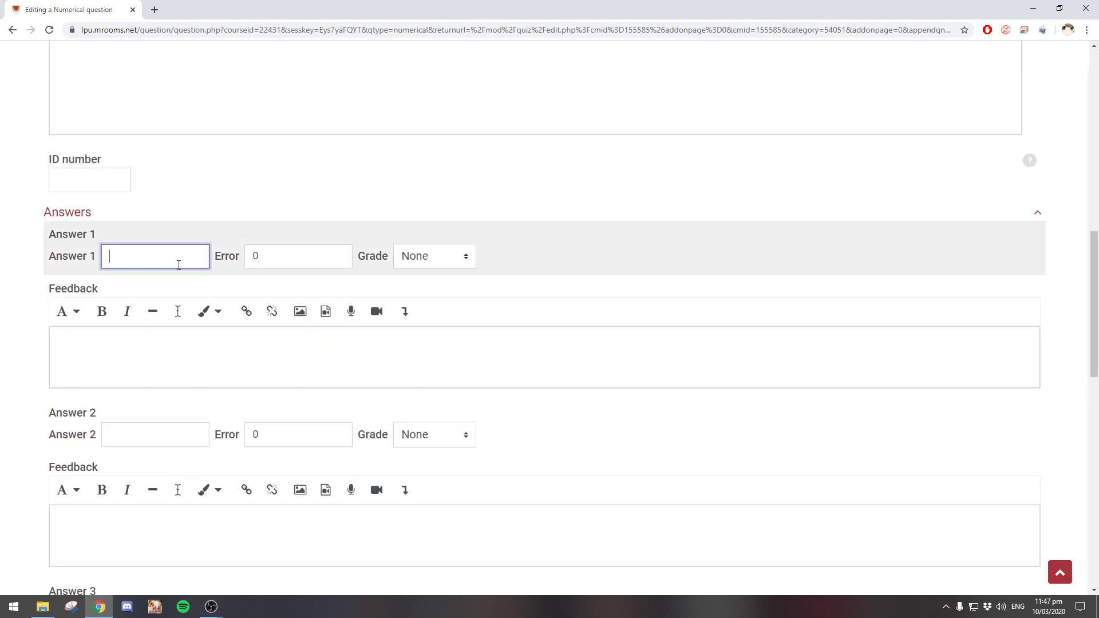
text(7)
Set the first answer's accepted error to 0.5 and its grade to 100%
click(301, 260)
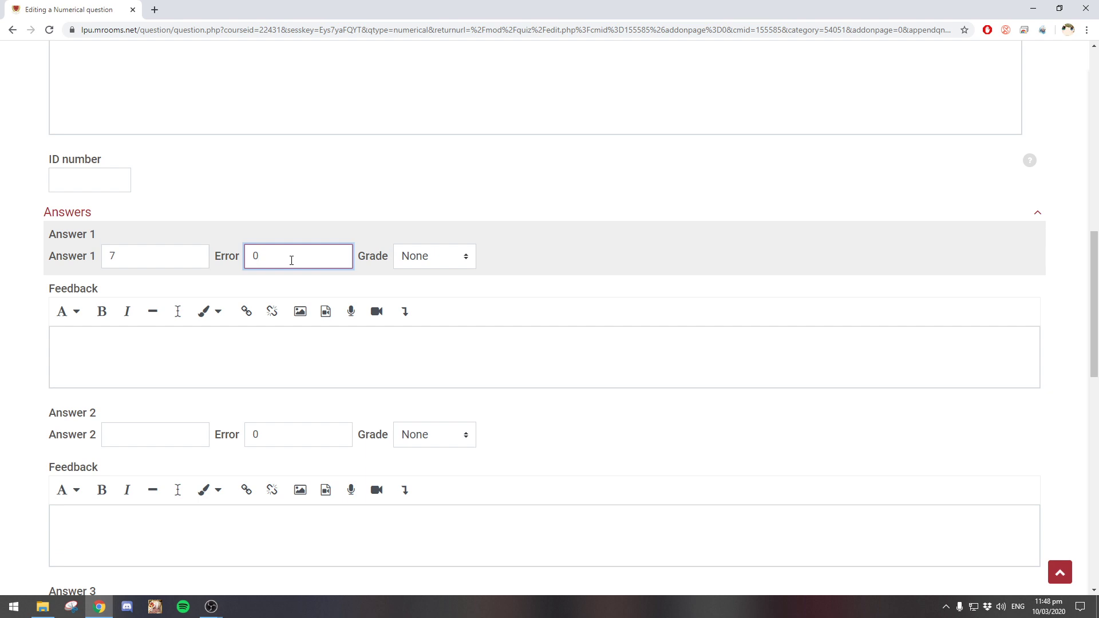
key(BackSpace)
text(1)
text(0.)
text(5)
click(433, 261)
click(428, 292)
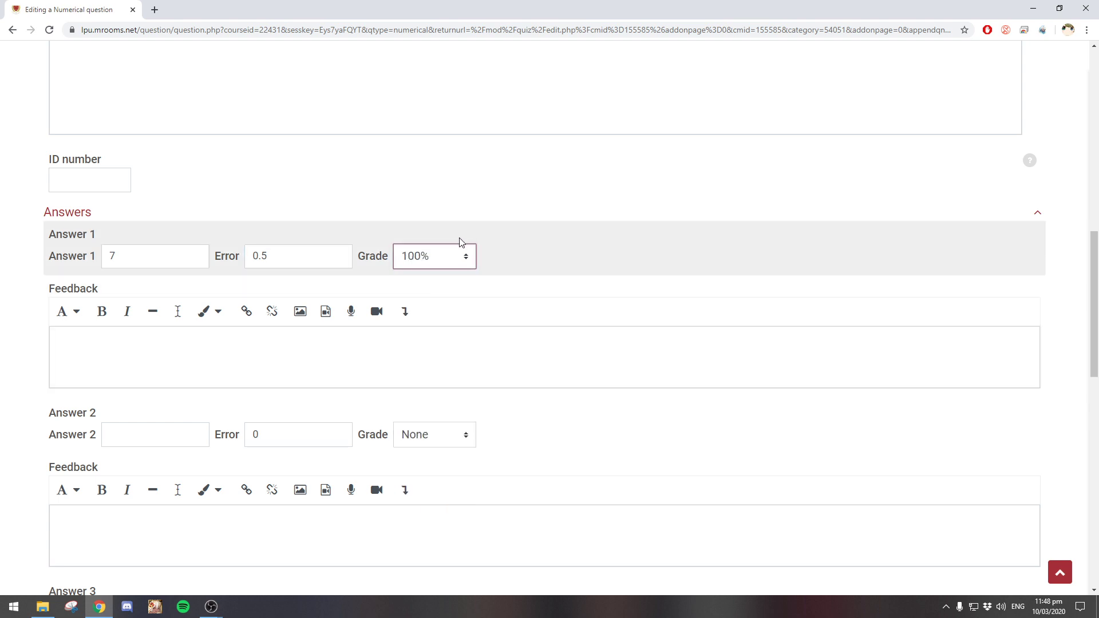
Save the numerical question to the quiz
scroll(447, 243, down, 5)
scroll(92, 504, down, 4)
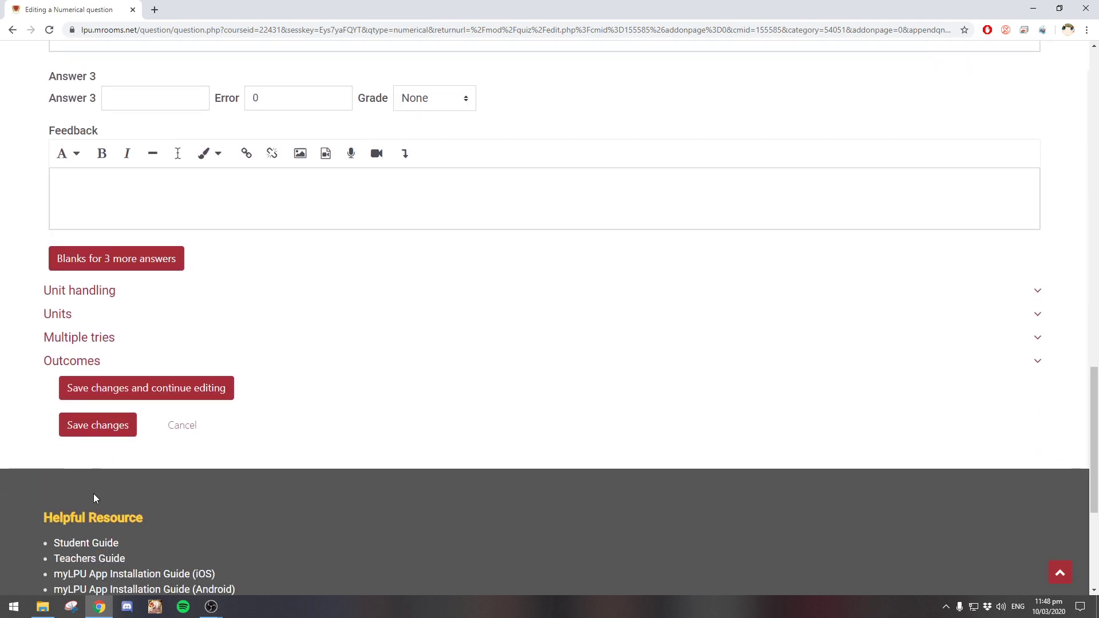
click(104, 436)
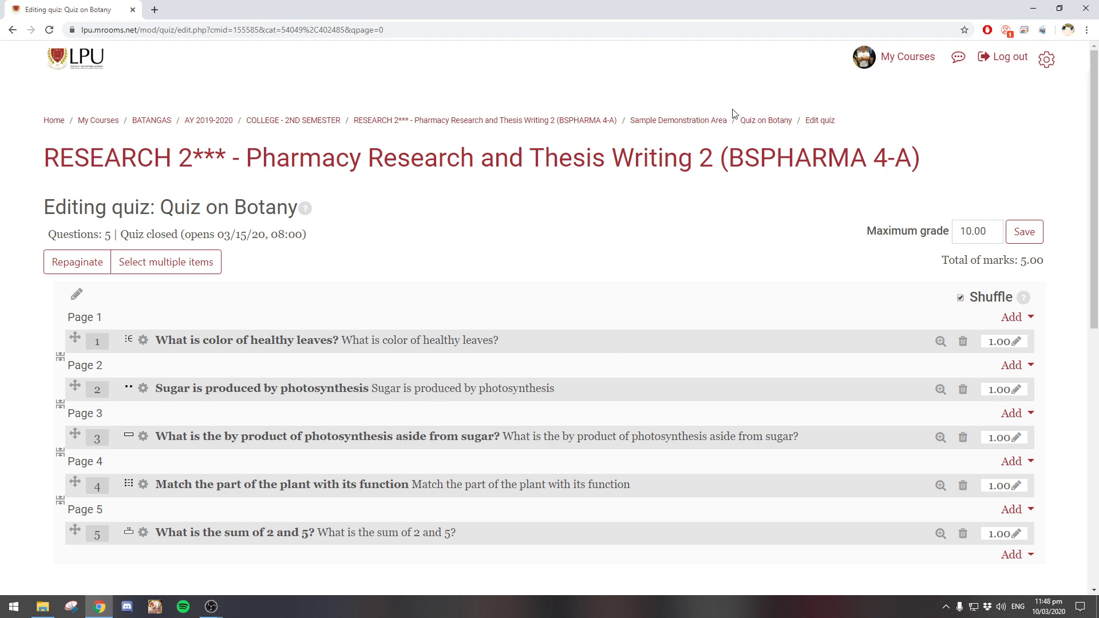
Go to the Quiz on Botany page and start a timed preview attempt
click(783, 122)
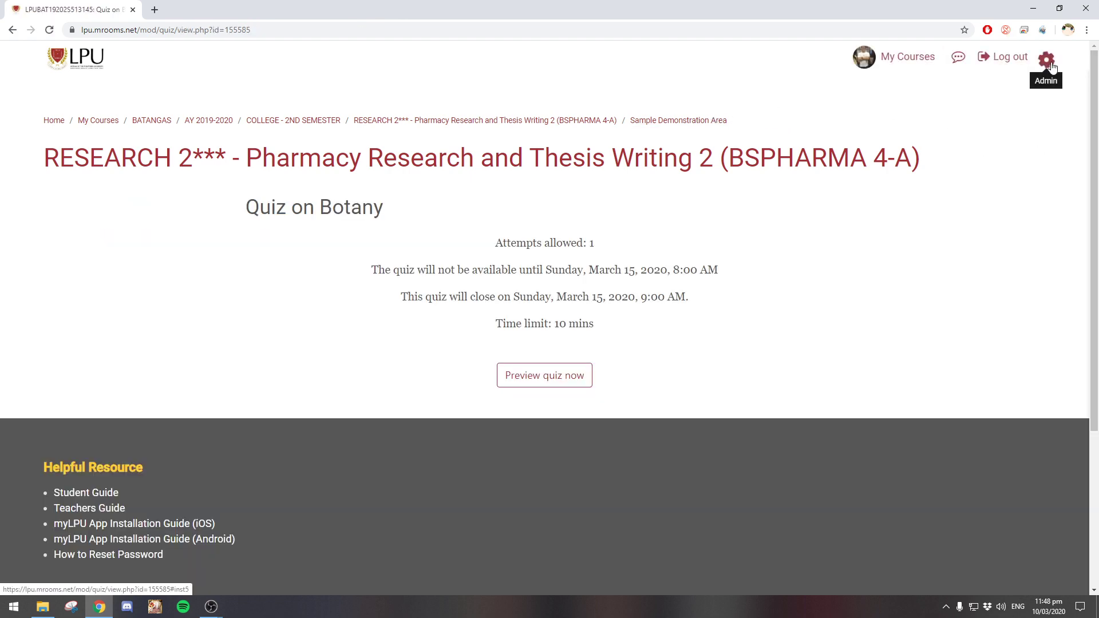
click(1046, 58)
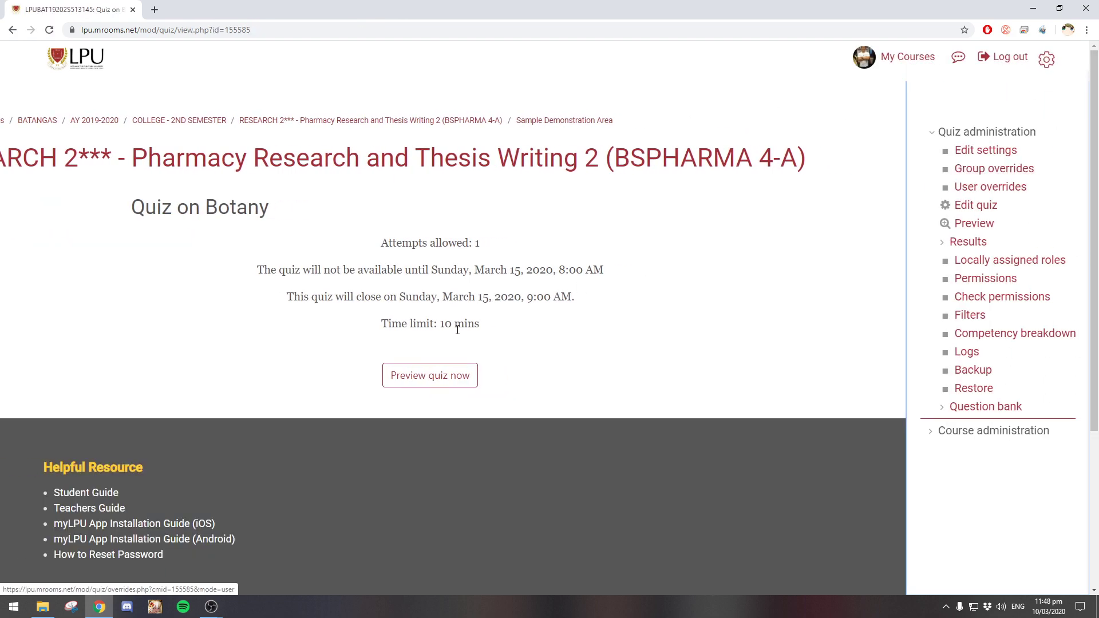
click(417, 384)
click(449, 383)
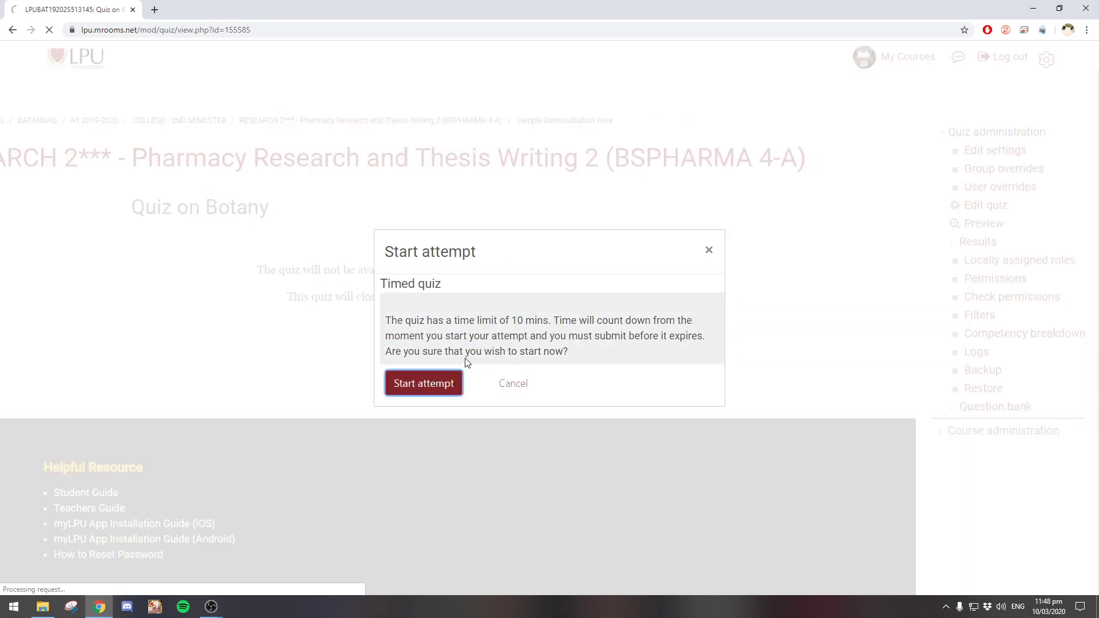
Answer the first preview question with "o" and advance through the pages to the question on the sum of 2 and 5
scroll(486, 324, down, 3)
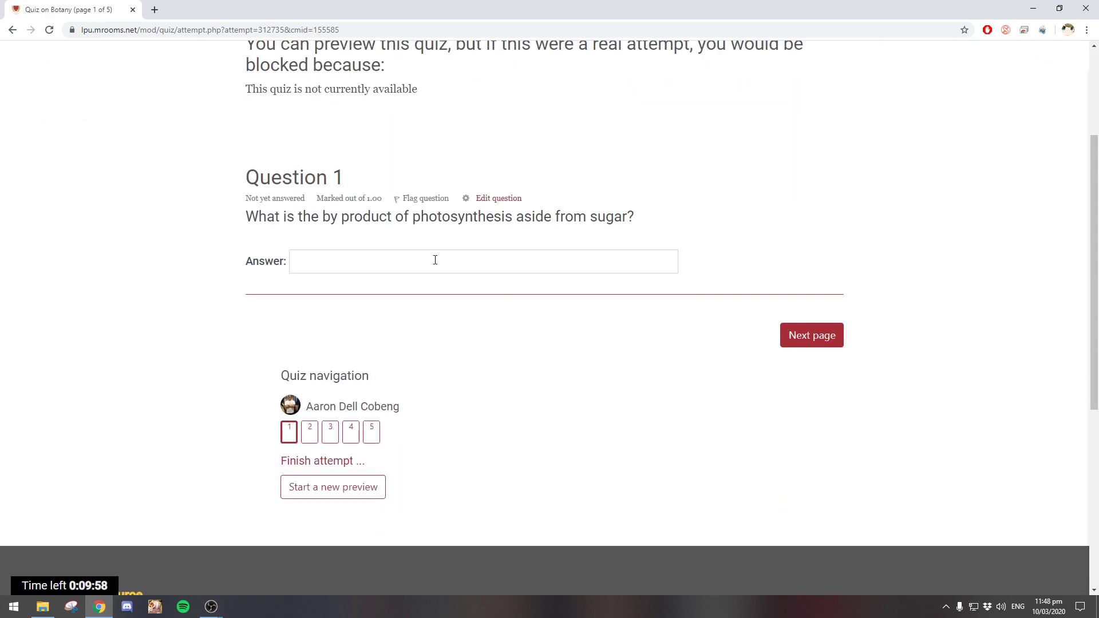
click(435, 260)
text(o)
click(818, 335)
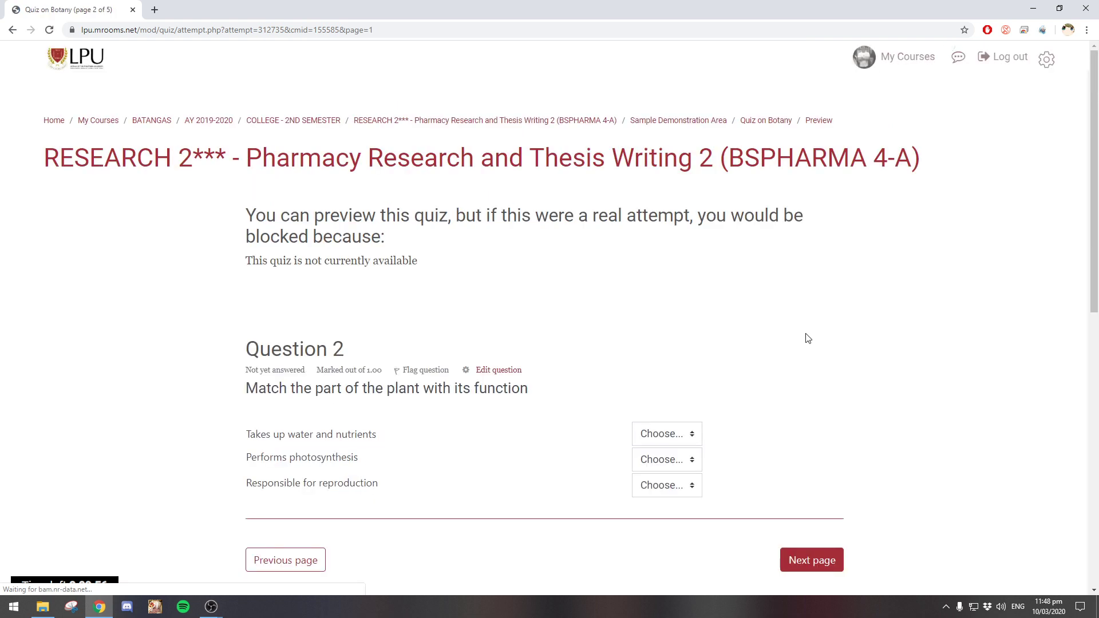
scroll(807, 338, down, 4)
click(817, 332)
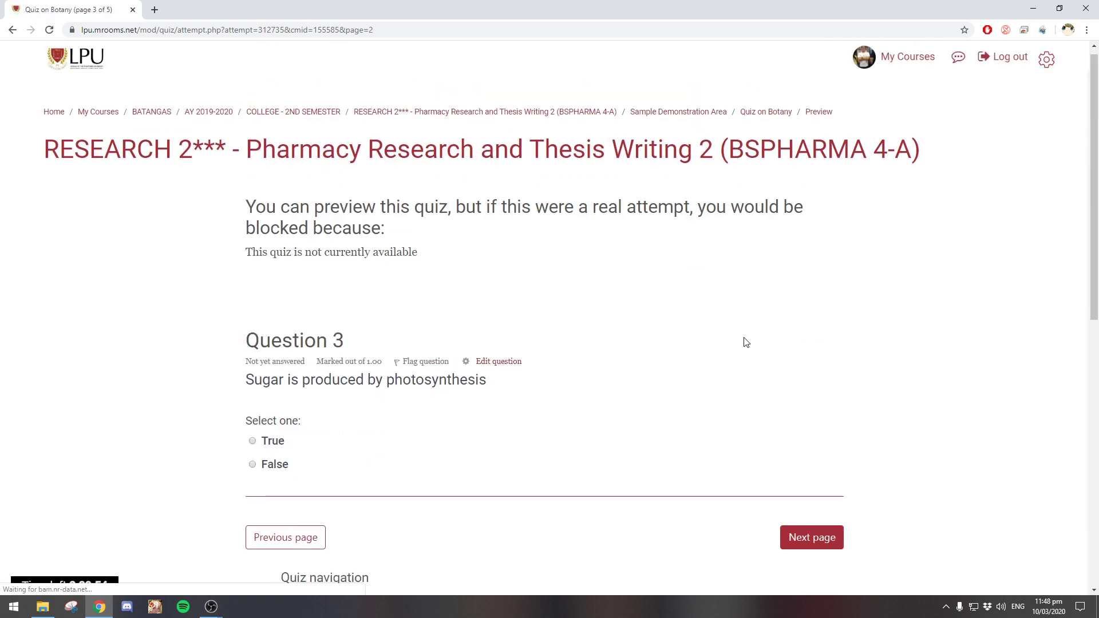
scroll(746, 342, down, 2)
click(806, 432)
scroll(759, 337, down, 1)
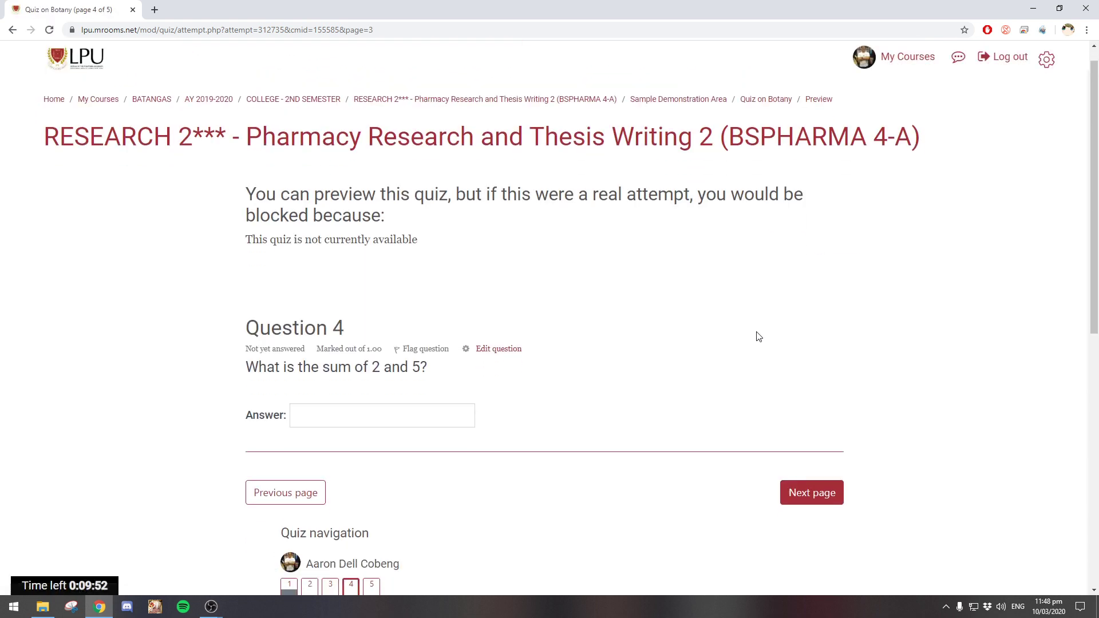
Try the non-numeric answer "assa" for the sum question in the preview, and clear it
scroll(758, 337, down, 2)
click(431, 259)
text(assa)
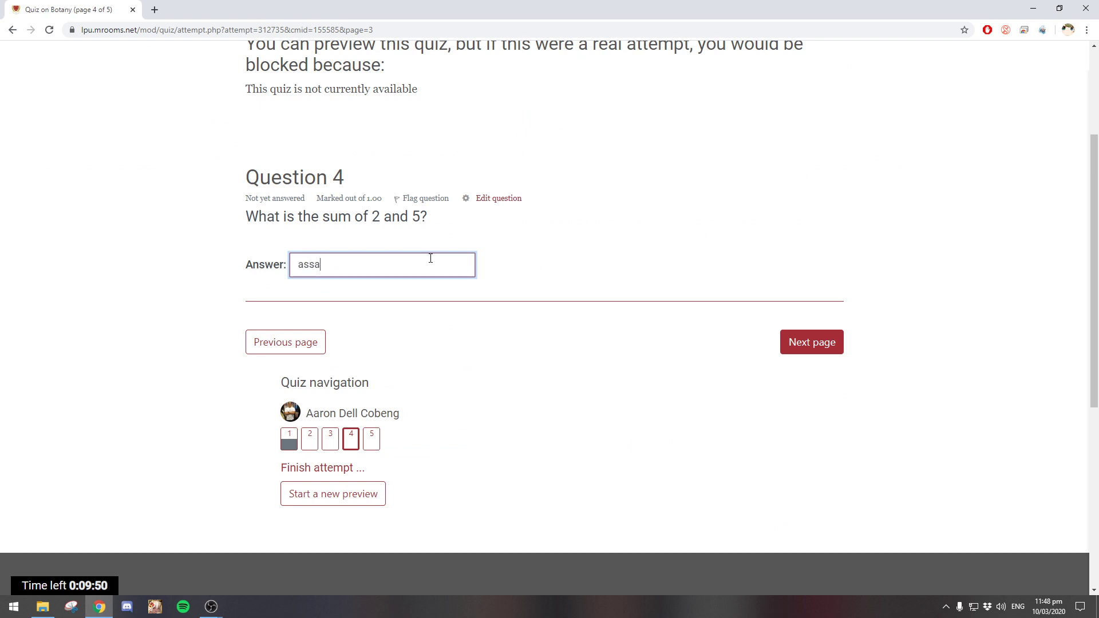
key(BackSpace)
key(BackSpace)
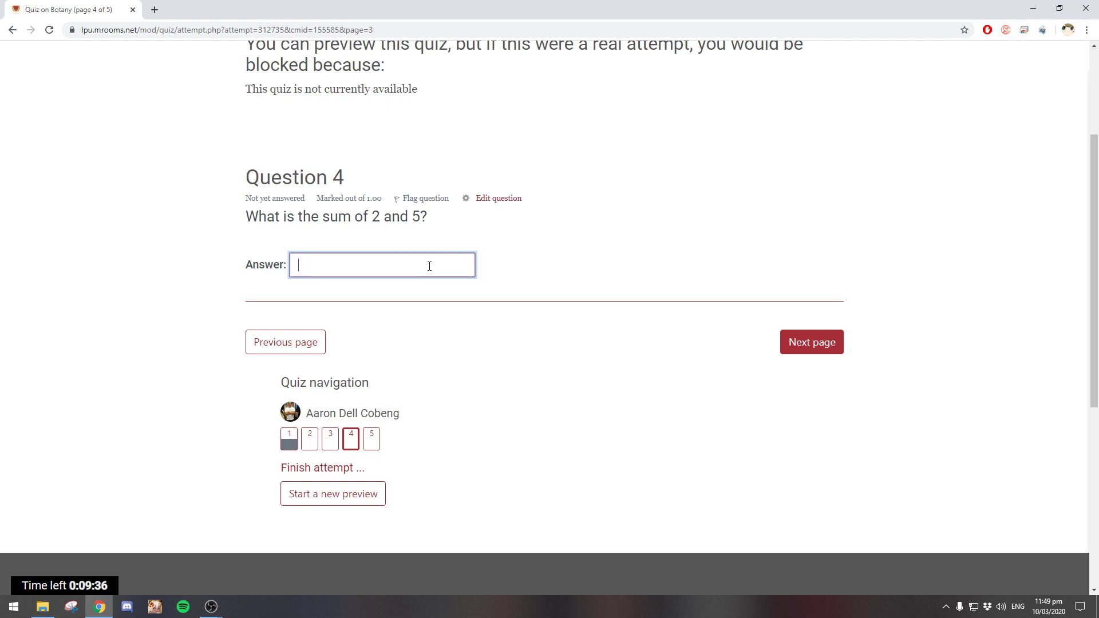
Leave the quiz preview and go back to editing the Quiz on Botany
scroll(516, 277, up, 2)
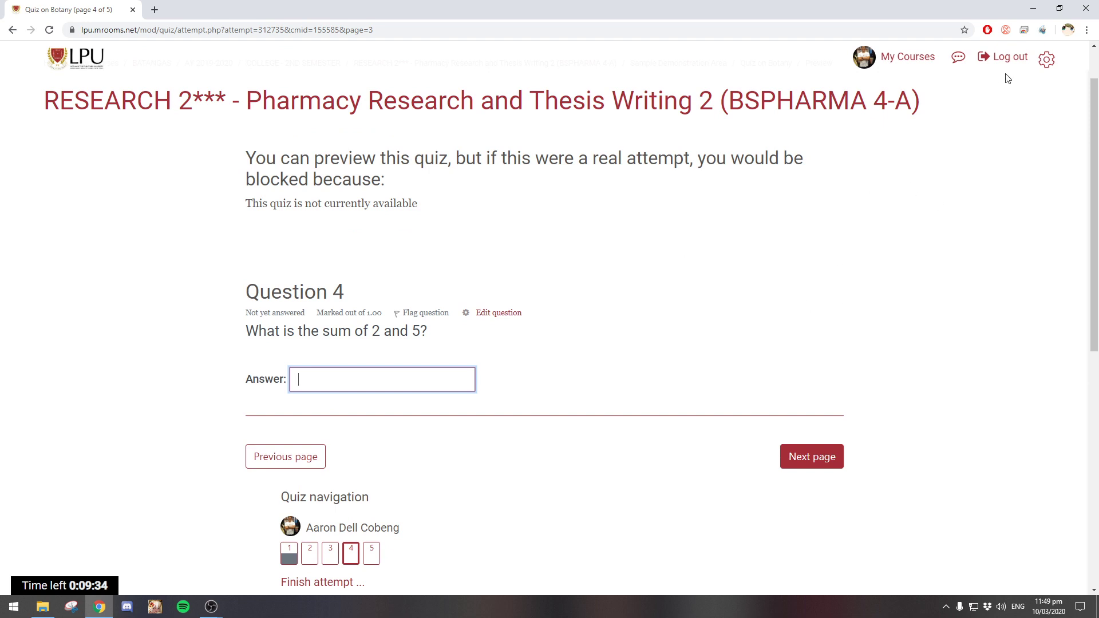
click(1047, 59)
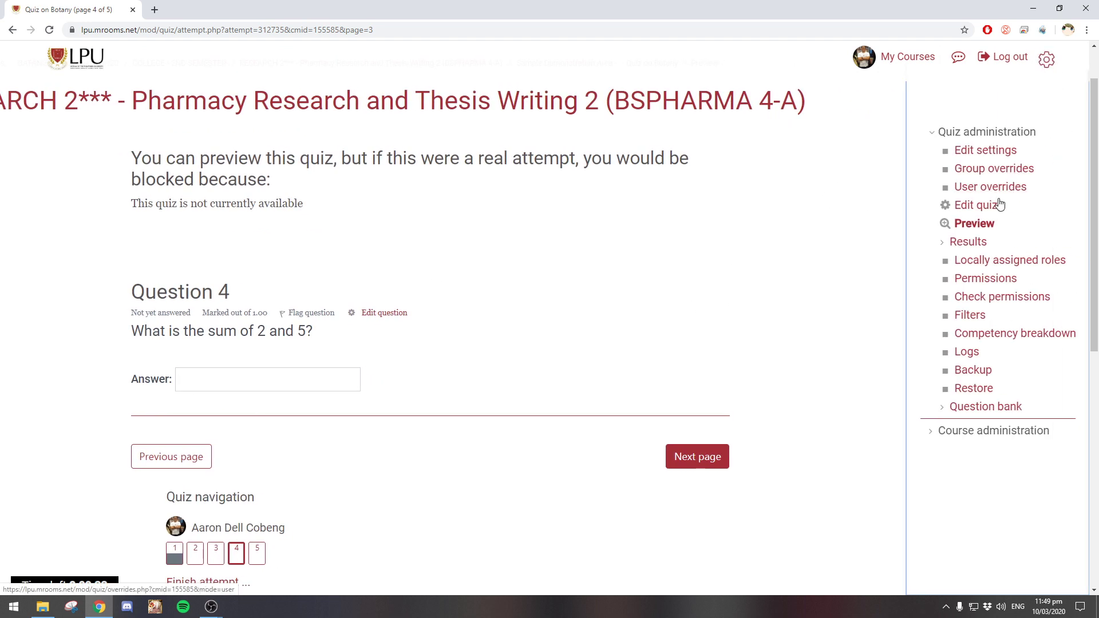
click(999, 204)
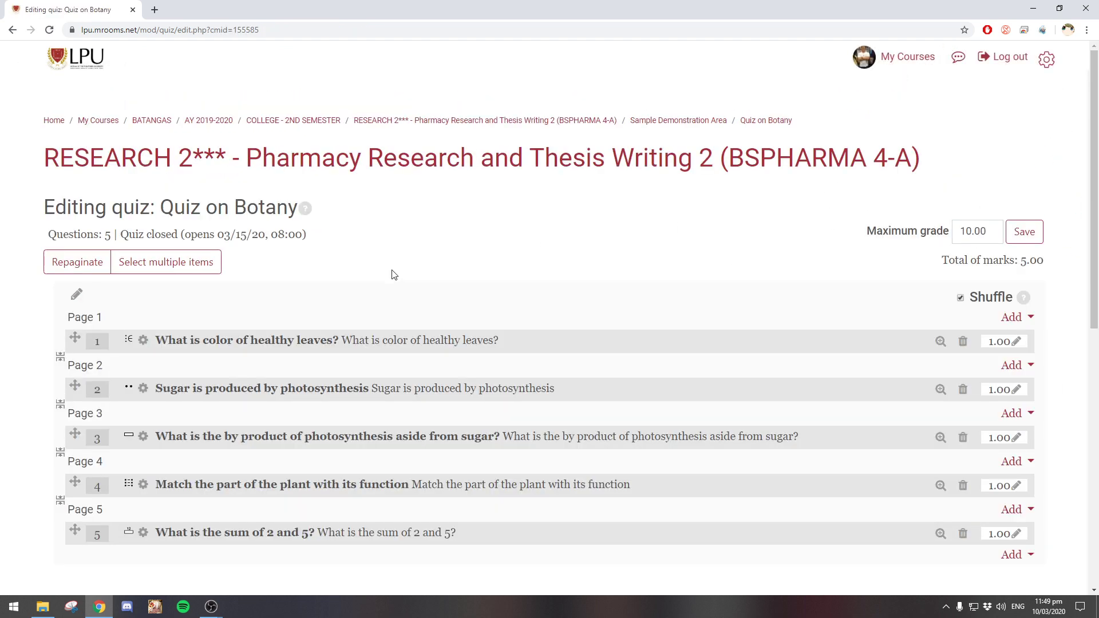
Add a new Essay question after the fifth question of the quiz
scroll(393, 275, down, 3)
scroll(652, 356, up, 1)
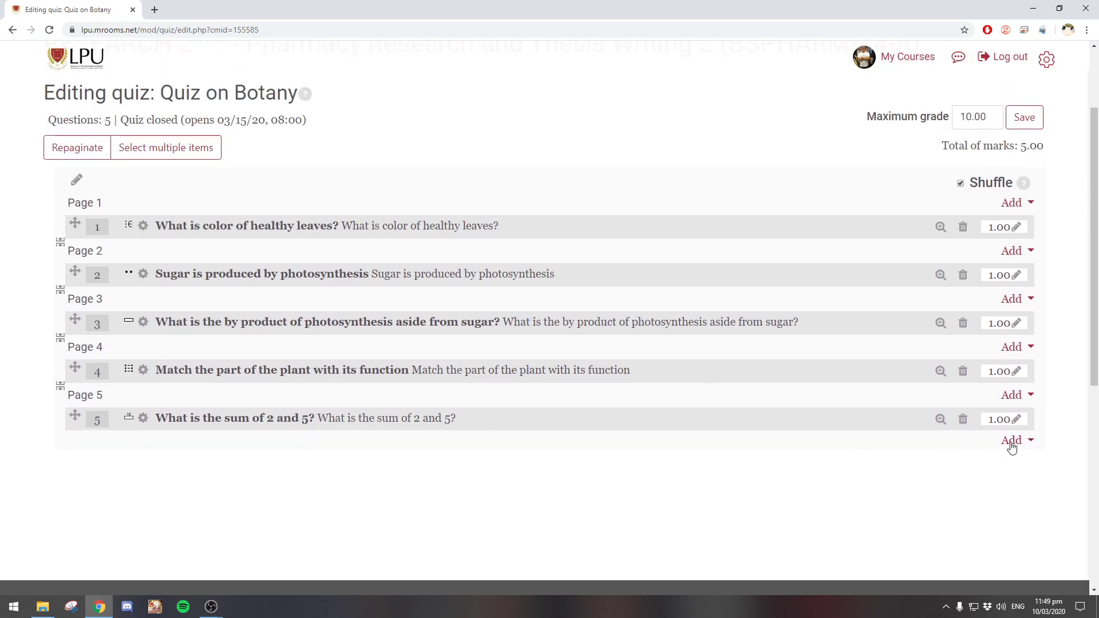
click(1011, 441)
click(973, 468)
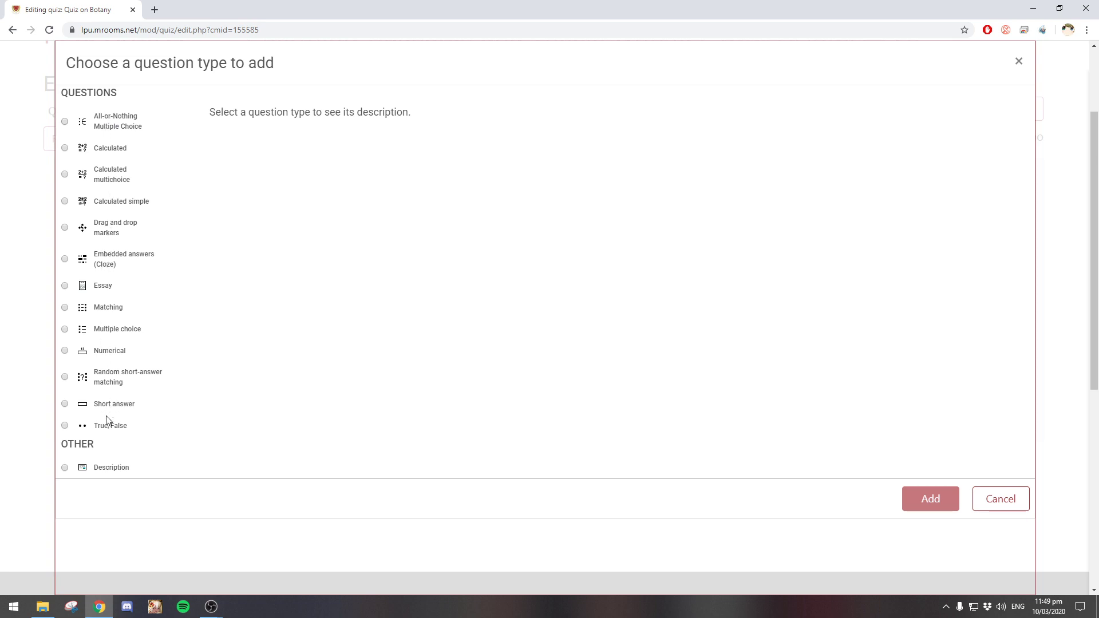
click(101, 291)
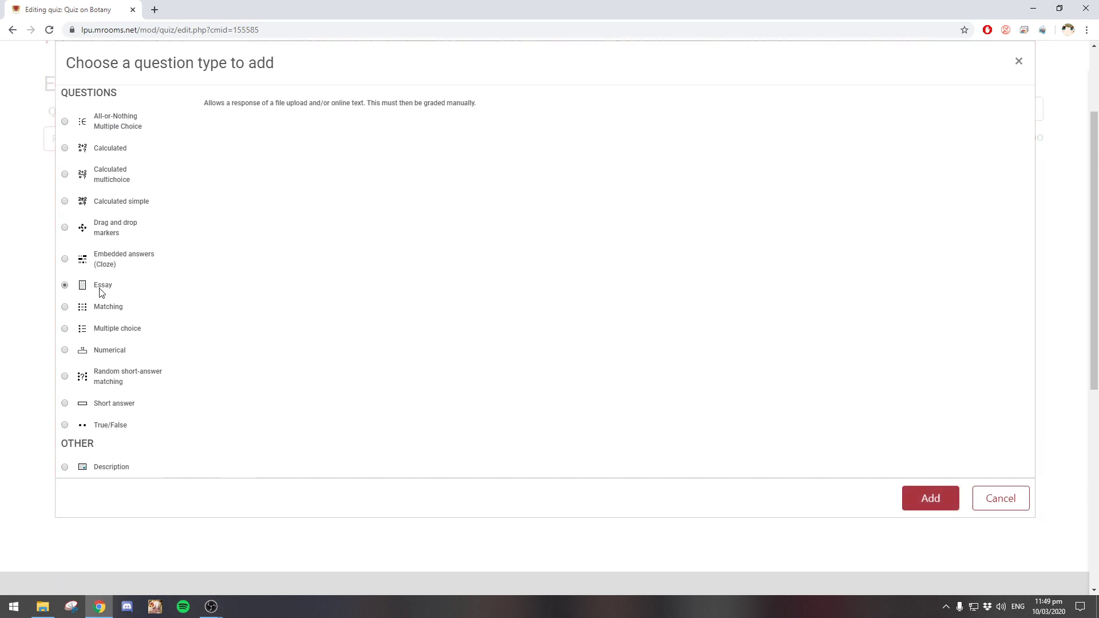
click(942, 510)
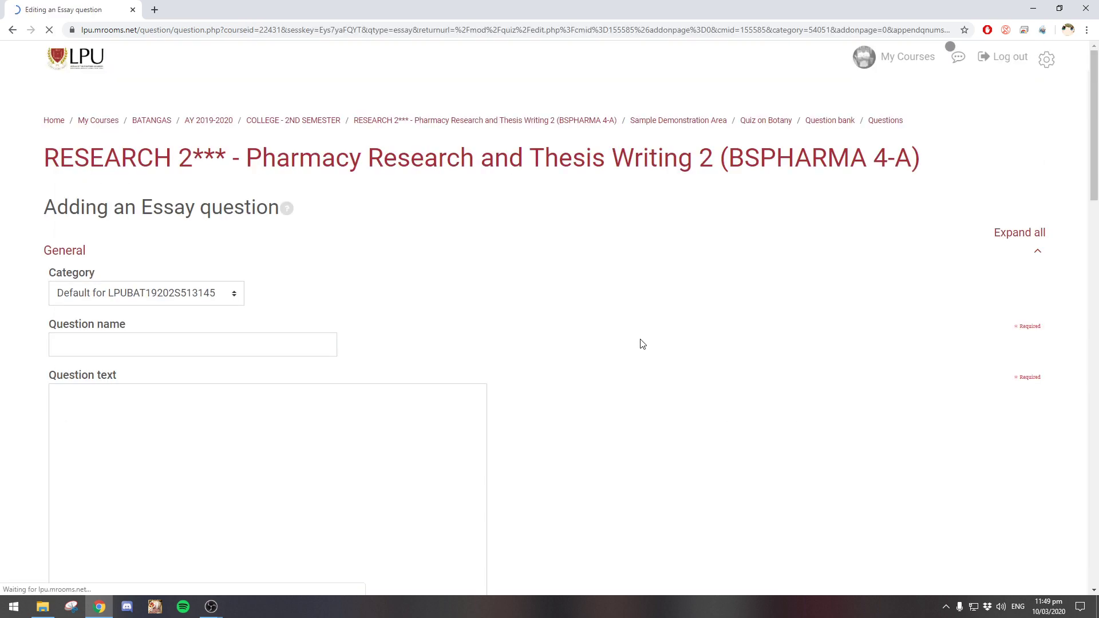
Set the essay question's category to Default for Quiz on Botany and name it "Explain photosynthesis"
click(222, 295)
click(207, 331)
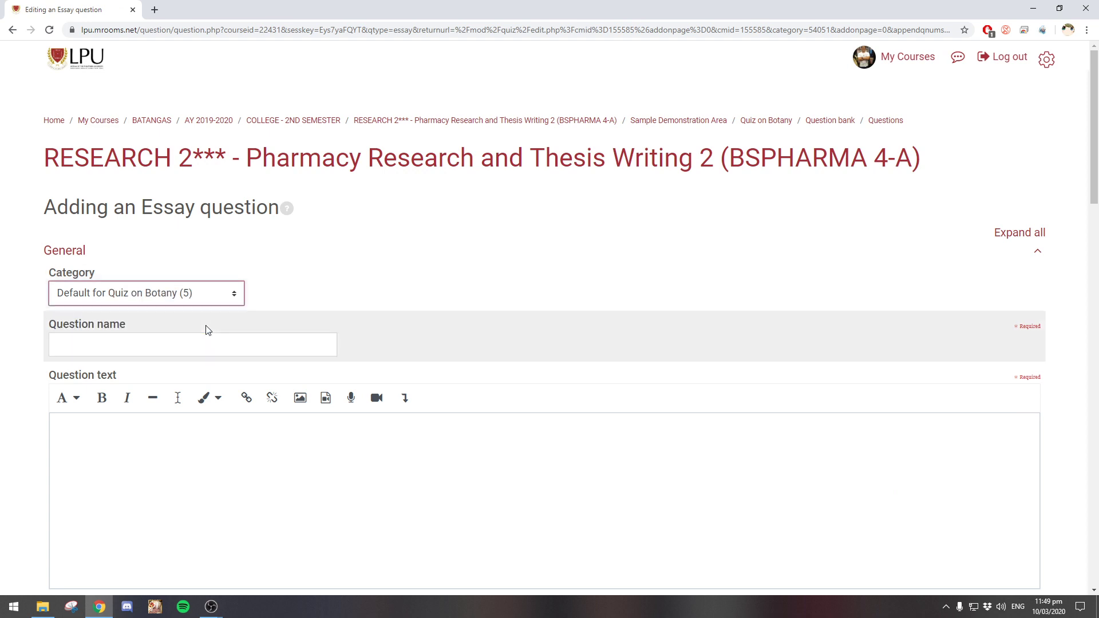
click(240, 348)
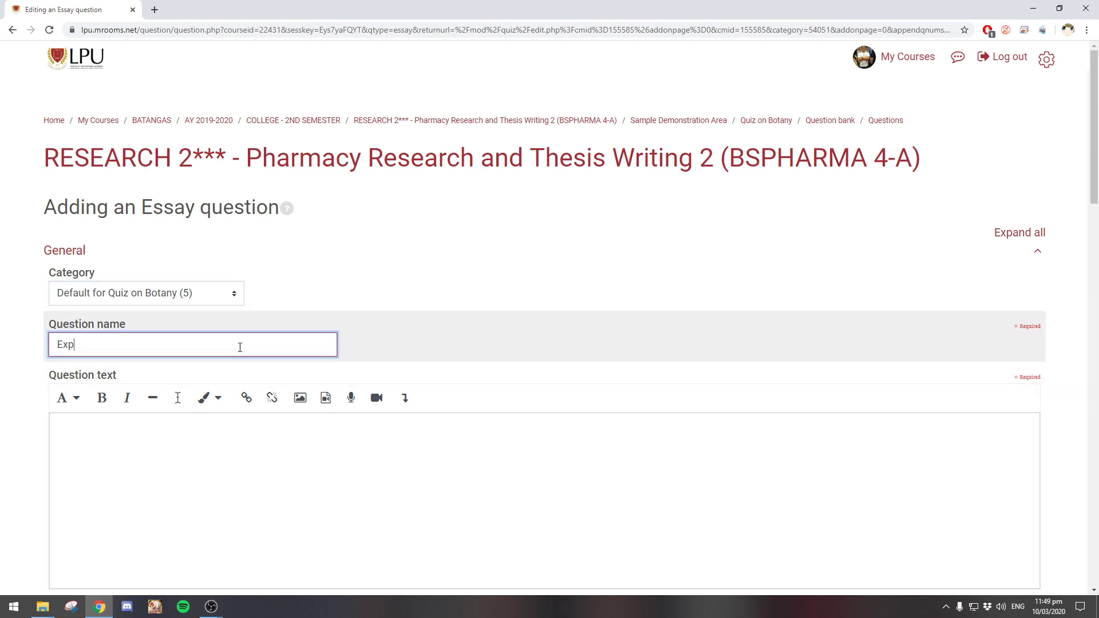
text(Explain photosynthesis)
Copy the essay question's name into its question text and add a separate line reading "Rubrics:" below it
key(ctrl+a)
key(ctrl+c)
click(153, 431)
key(ctrl+v)
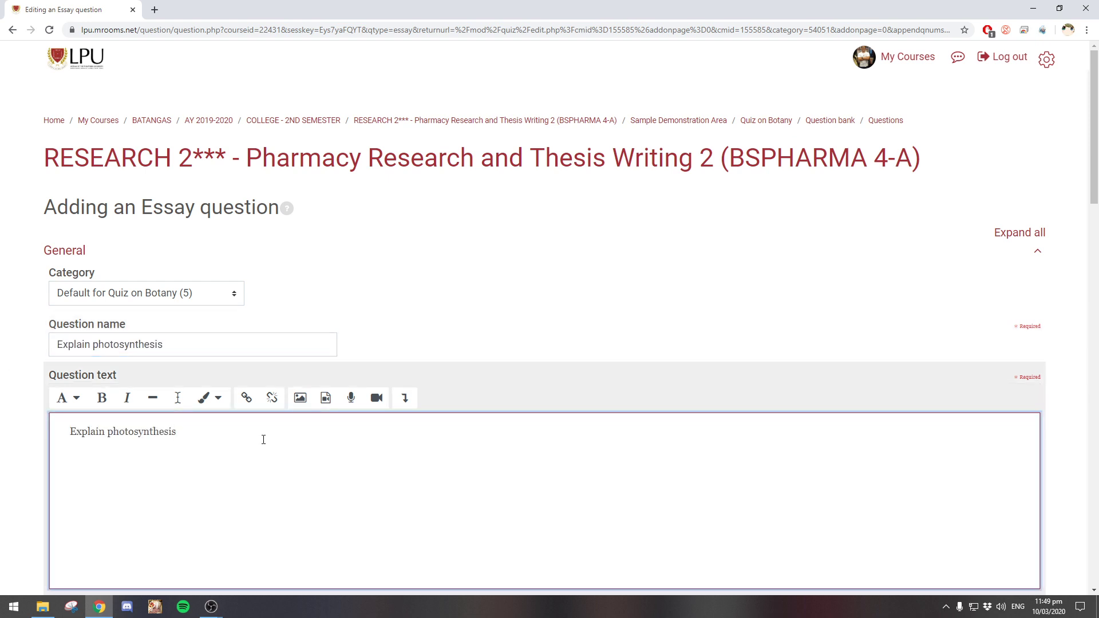
text(Rubcri)
Review the essay question's form, including its default mark, response options, attachment settings and grader information
scroll(264, 439, down, 5)
scroll(256, 301, down, 5)
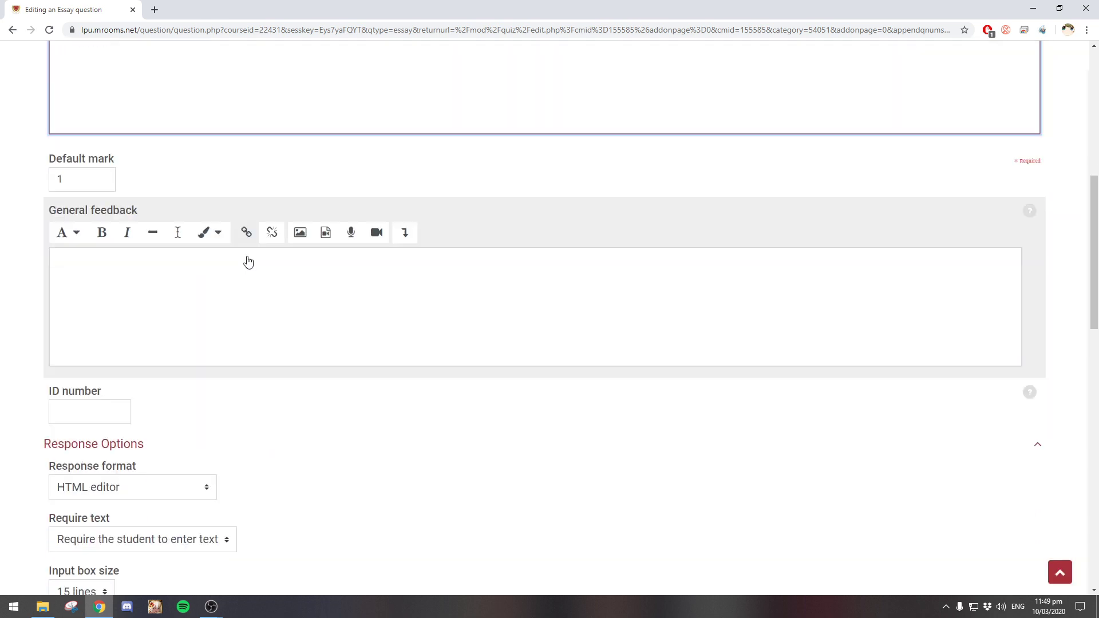
scroll(248, 266, down, 5)
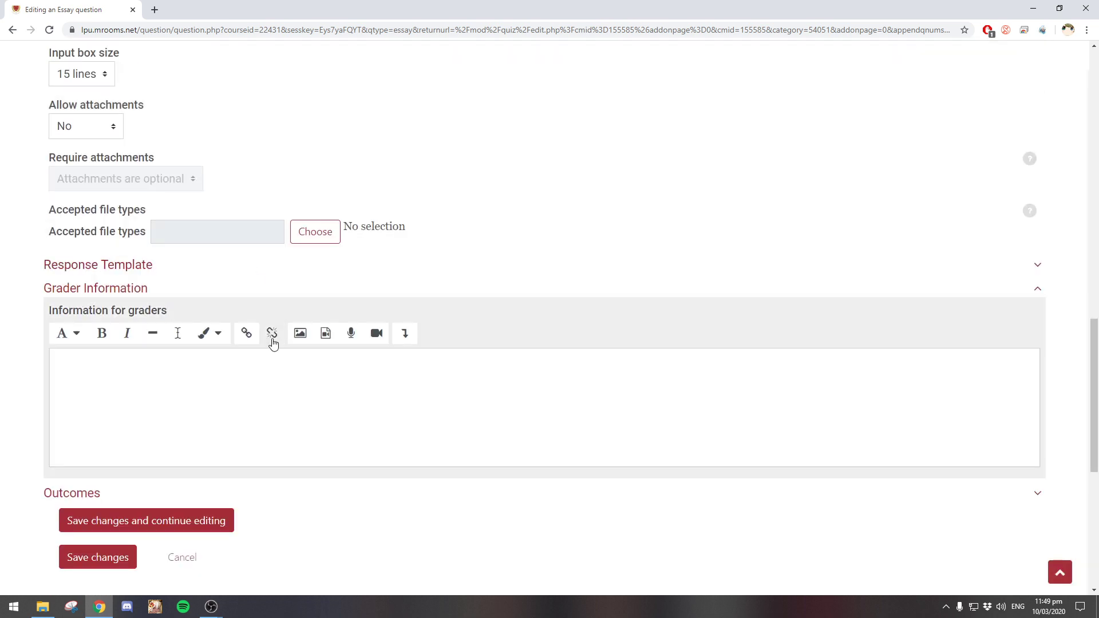
scroll(282, 349, up, 15)
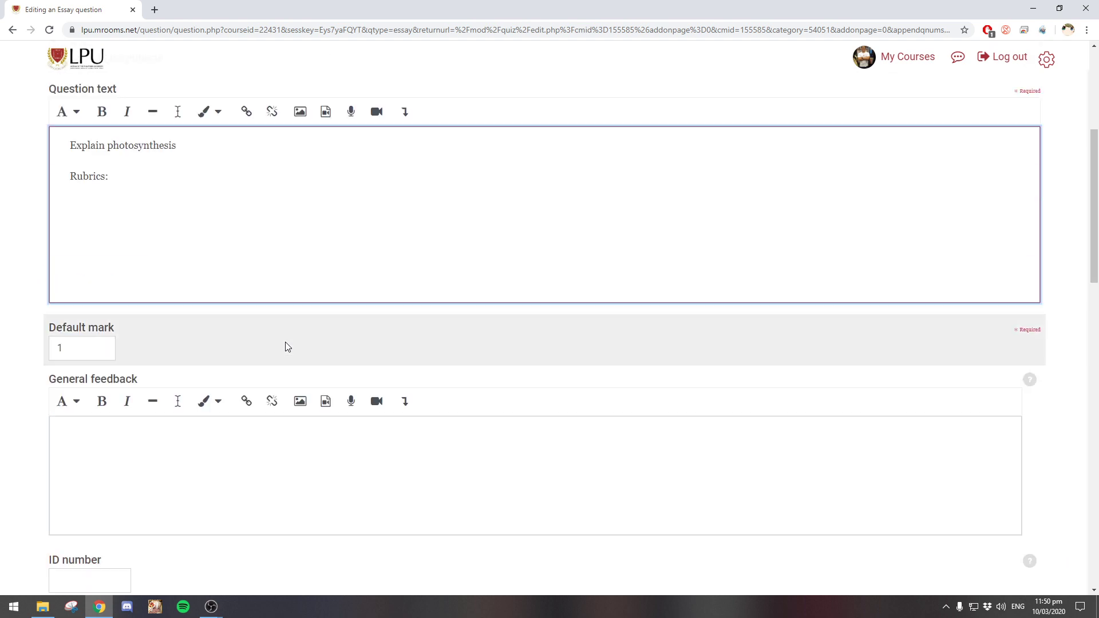
scroll(285, 332, up, 2)
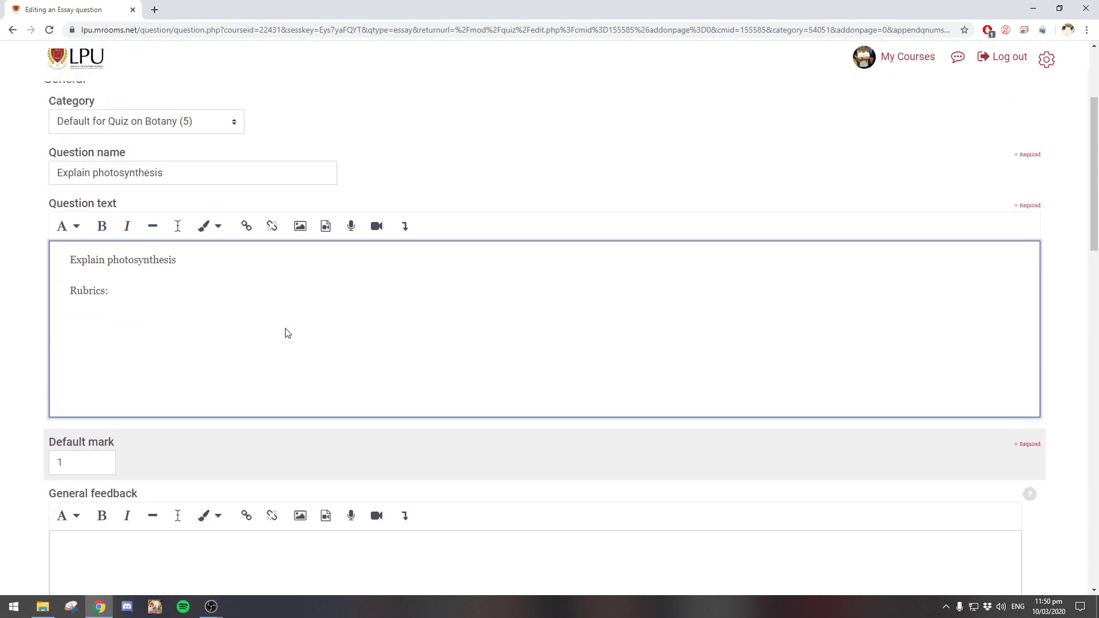
scroll(286, 331, up, 3)
scroll(288, 325, down, 15)
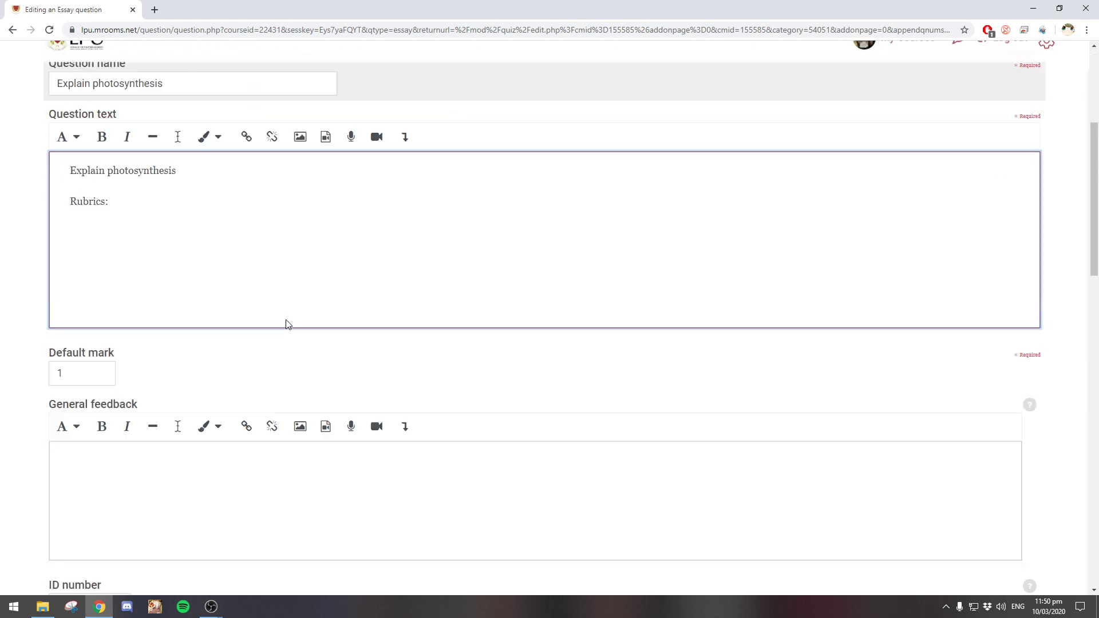
scroll(301, 303, down, 6)
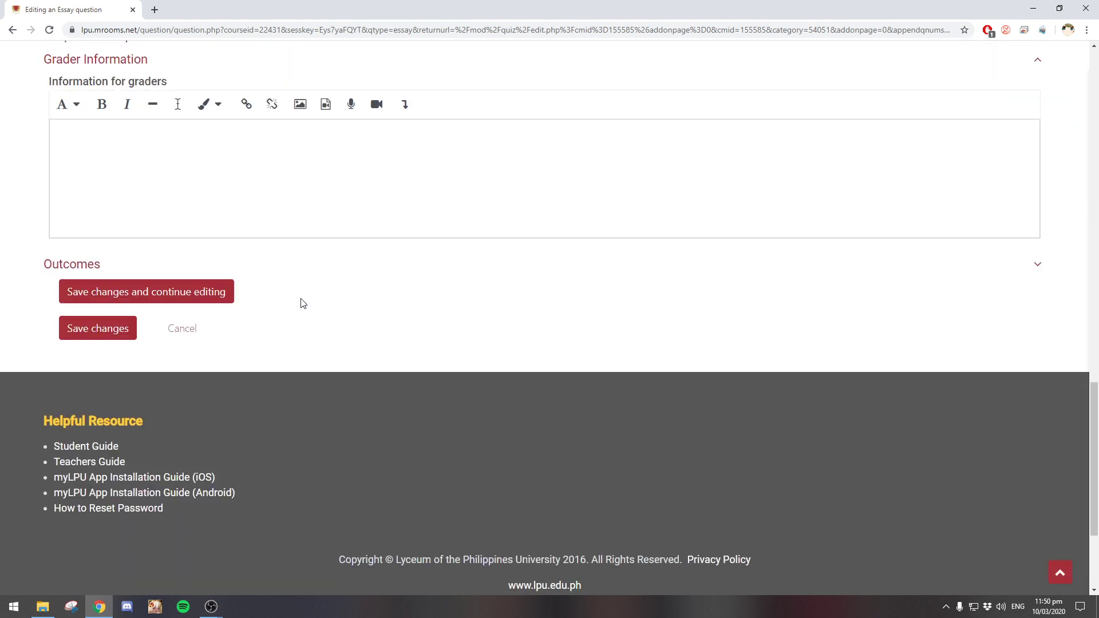
Save the "Explain photosynthesis" Essay question and return to the quiz's question list
click(124, 329)
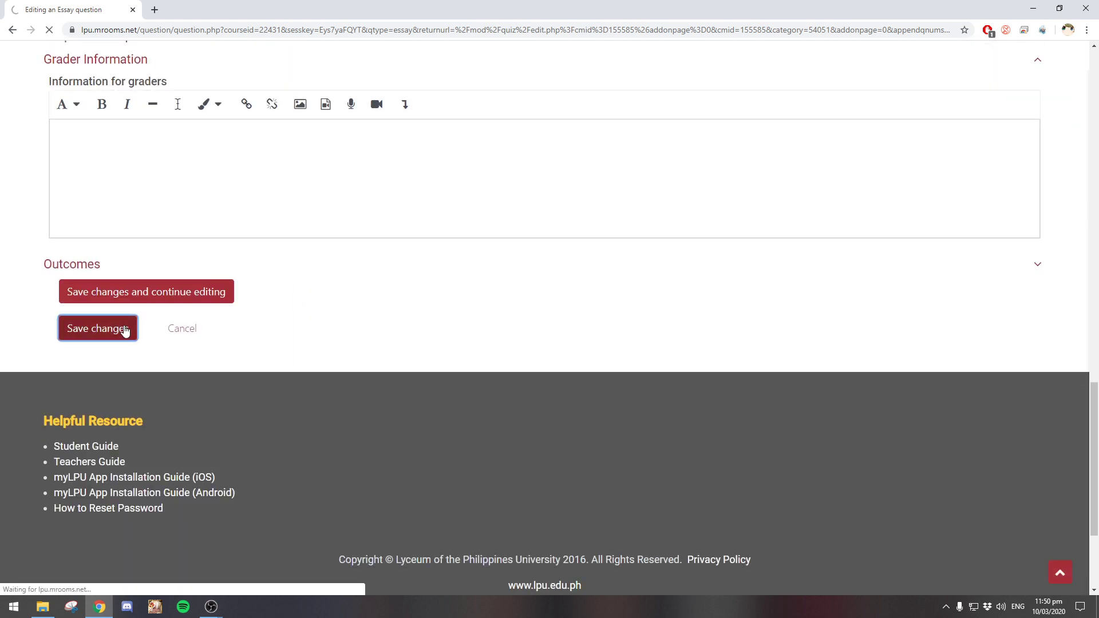
scroll(122, 326, down, 5)
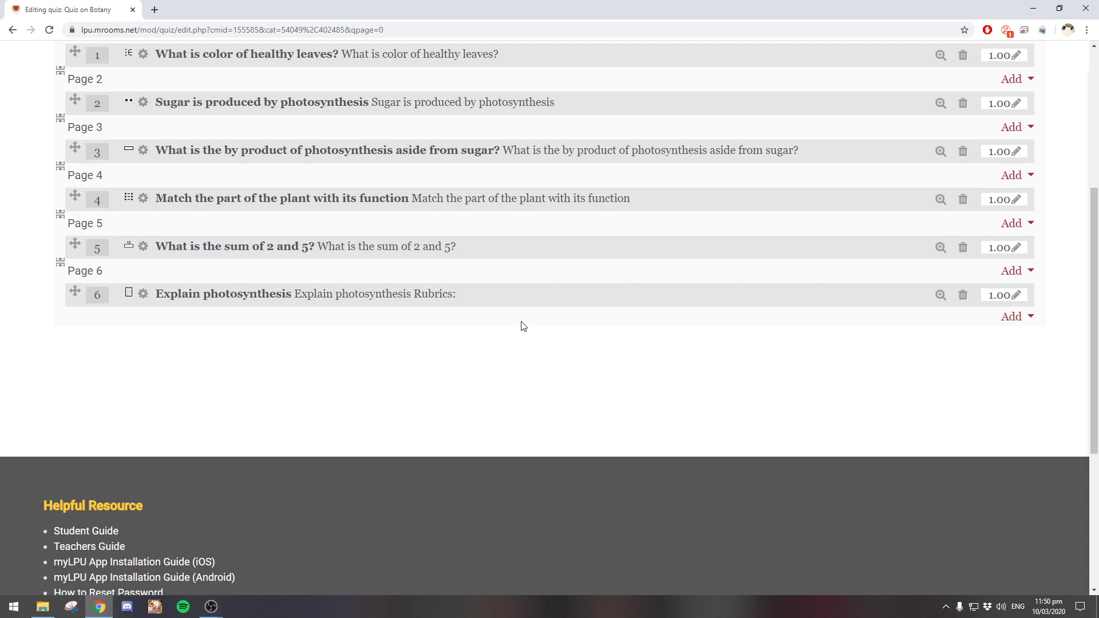
scroll(521, 318, up, 2)
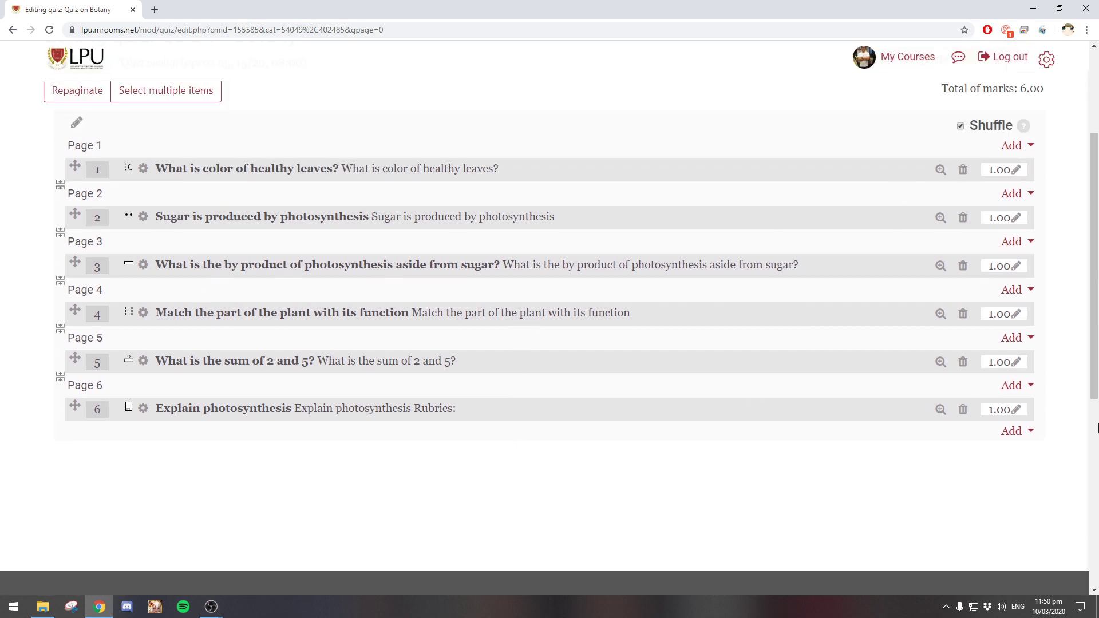
Add a new Short answer question after the sixth question of the quiz
click(1009, 432)
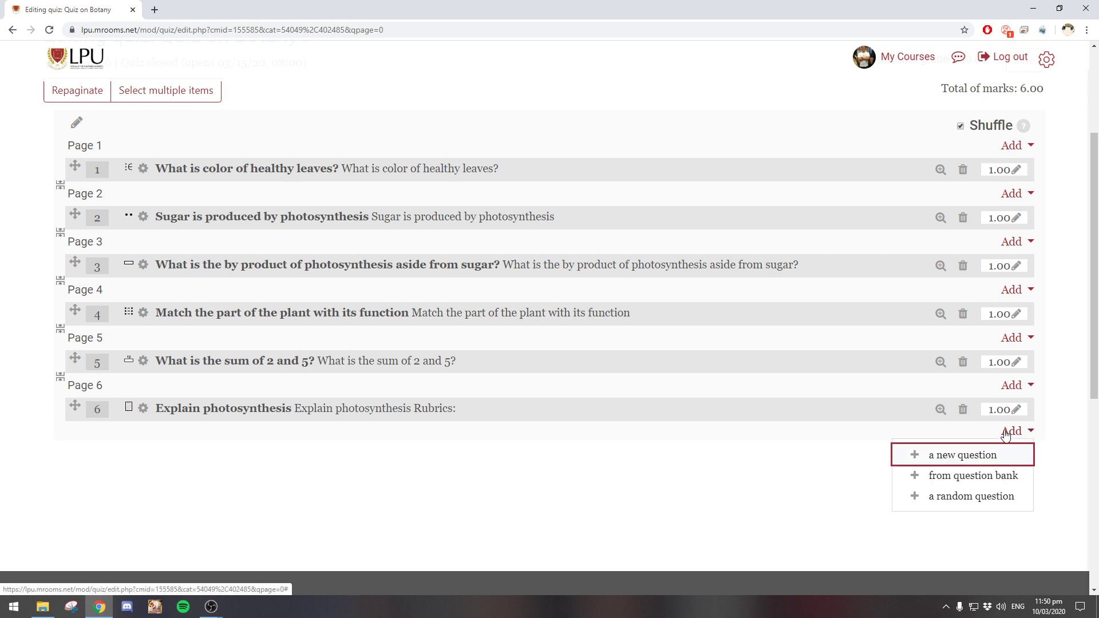
click(980, 466)
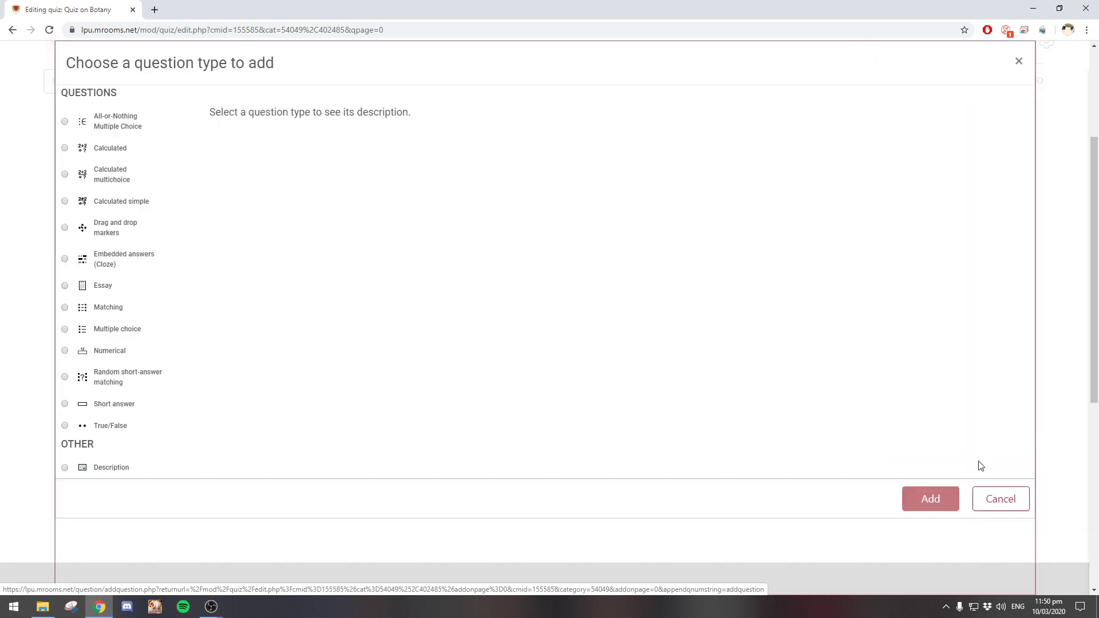
click(127, 406)
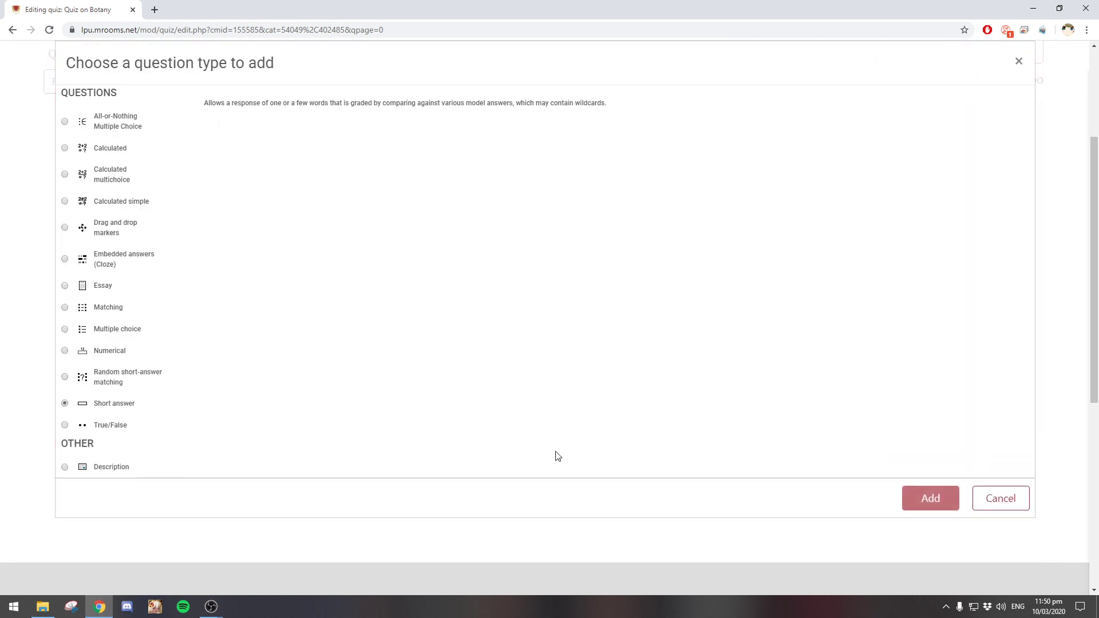
click(925, 503)
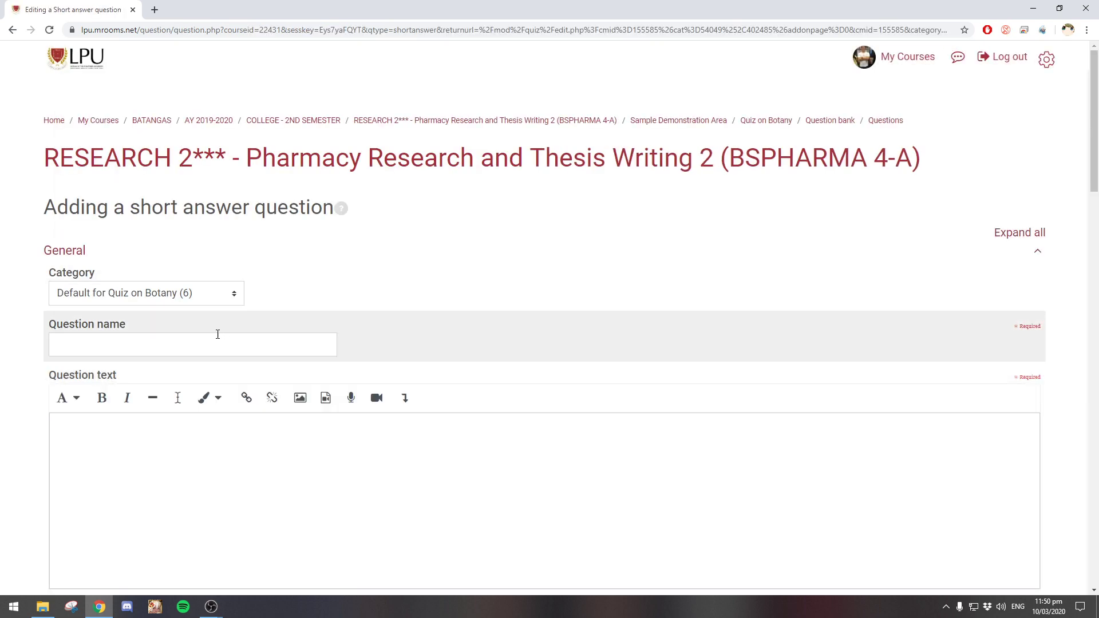
Name the short answer question "What is this molecule?" and copy the name into its question text
click(213, 348)
text(Wg)
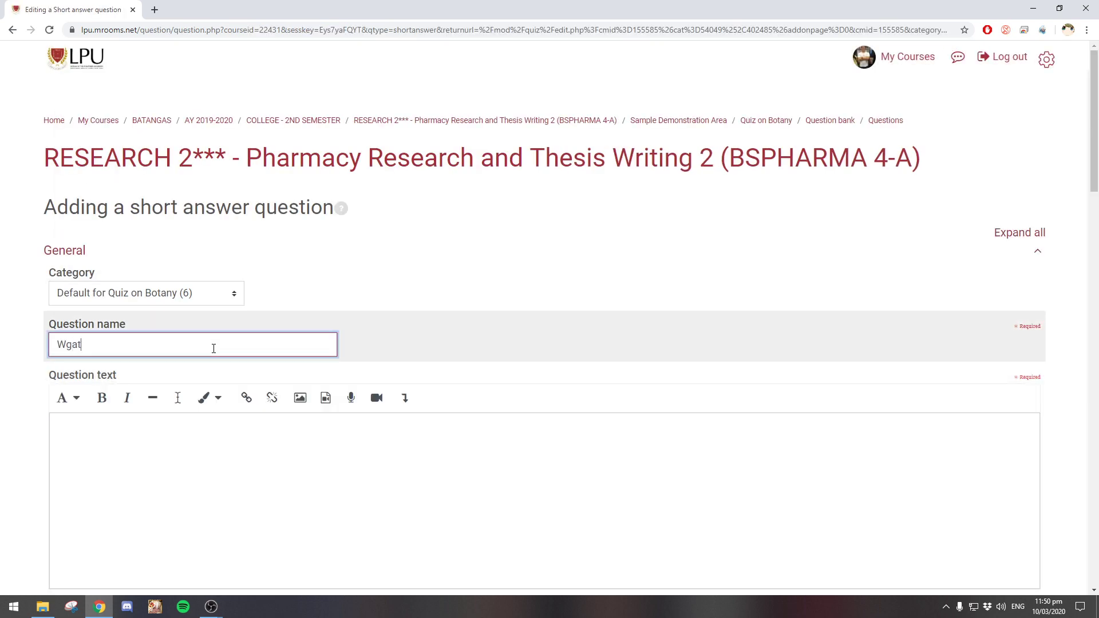
key(BackSpace)
text(hat is this molecule?)
key(ctrl+a)
key(ctrl+c)
click(258, 452)
key(ctrl+v)
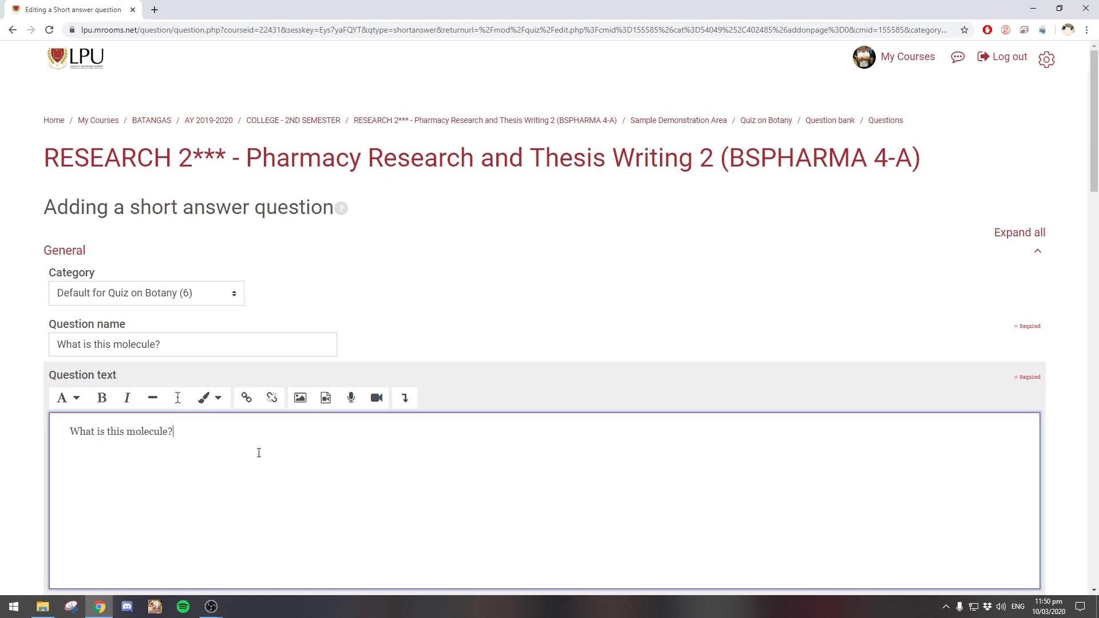
Start inserting an image into the question text and open the file picker for uploading a file
scroll(329, 358, down, 2)
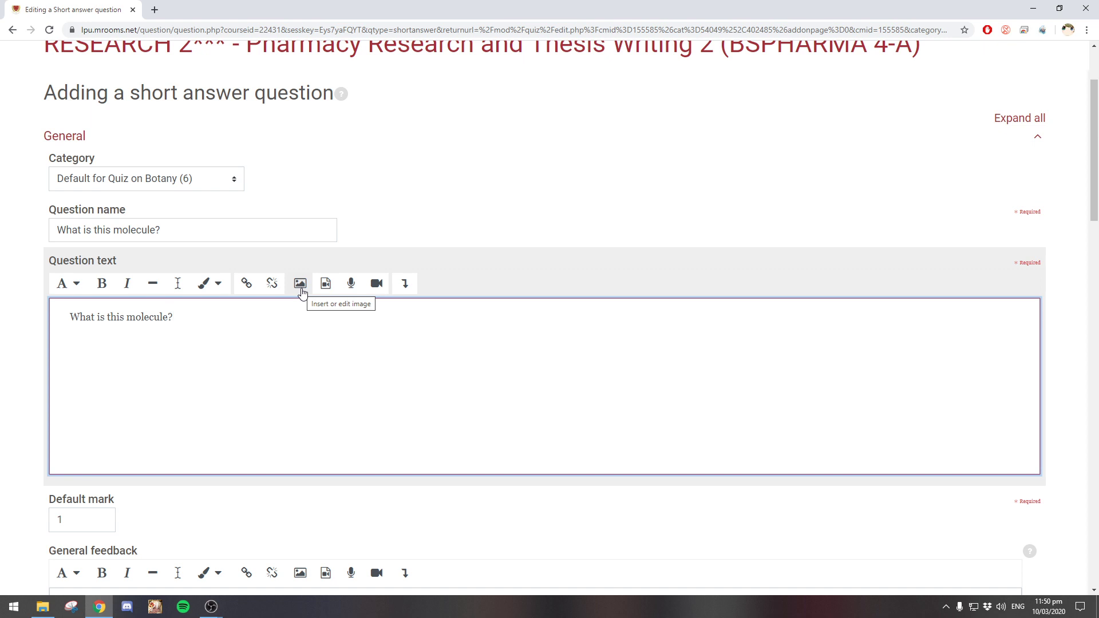
click(300, 283)
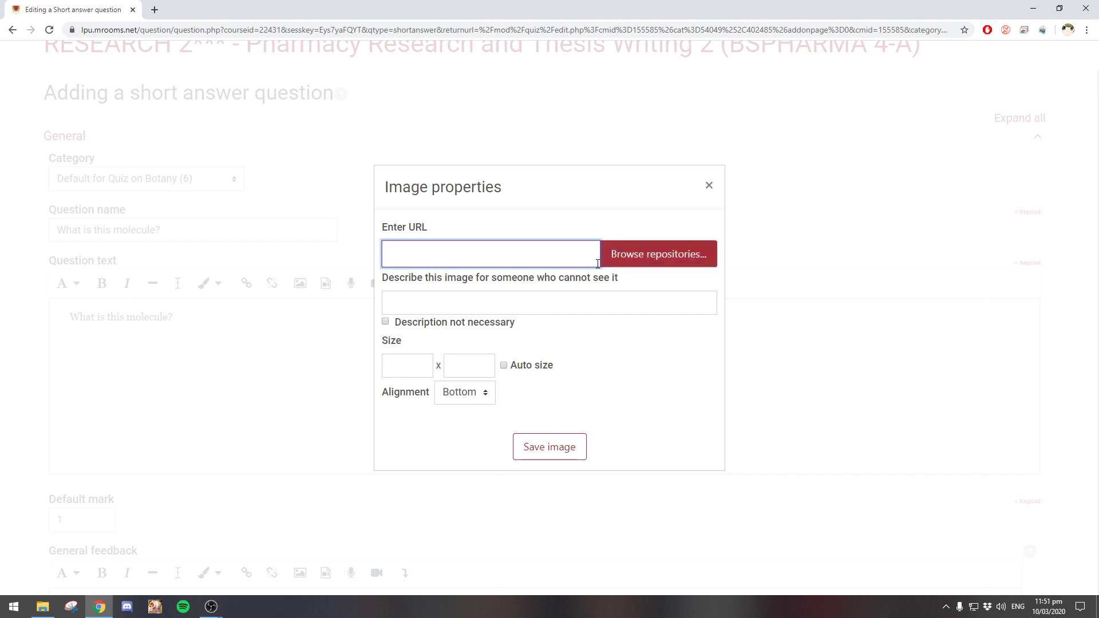
click(647, 266)
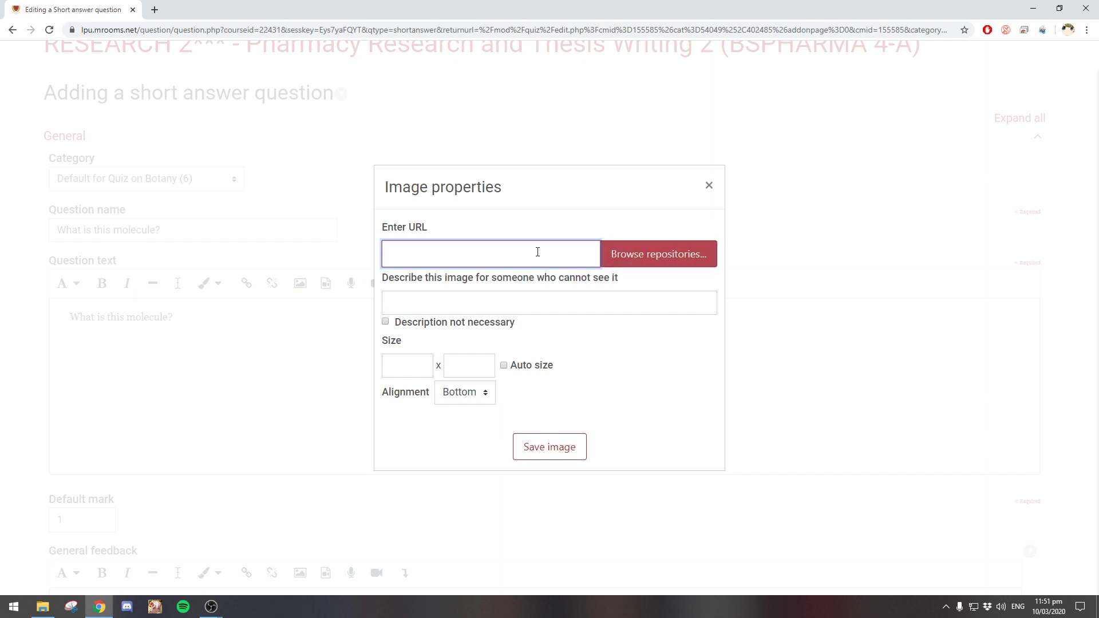
click(673, 267)
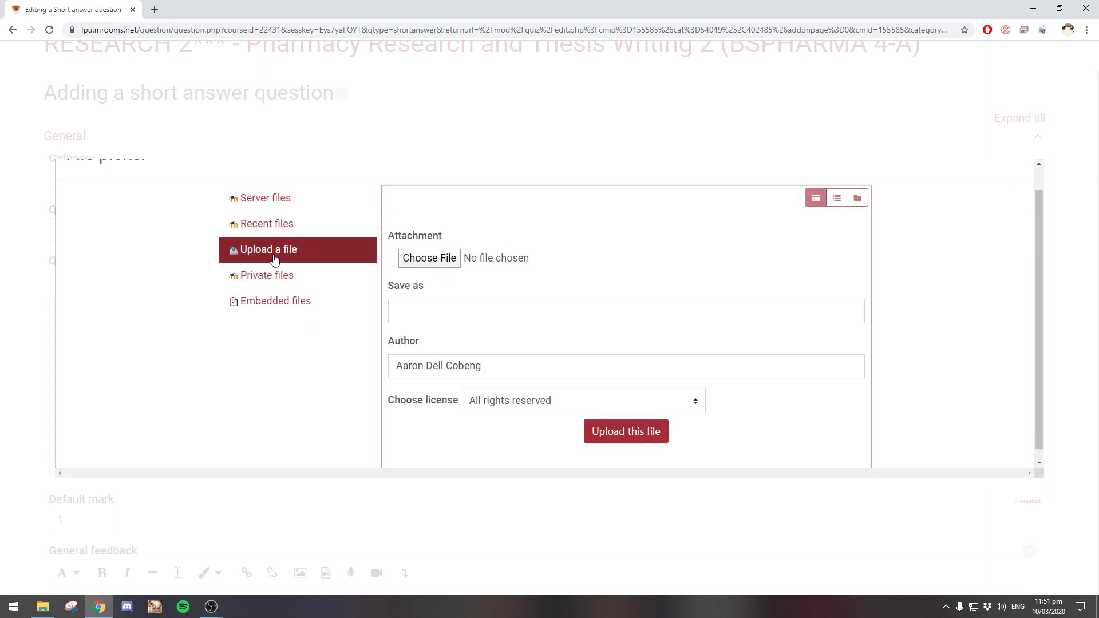
Browse to New folder on the Desktop, copy its path, and close the file chooser without selecting a file
click(415, 264)
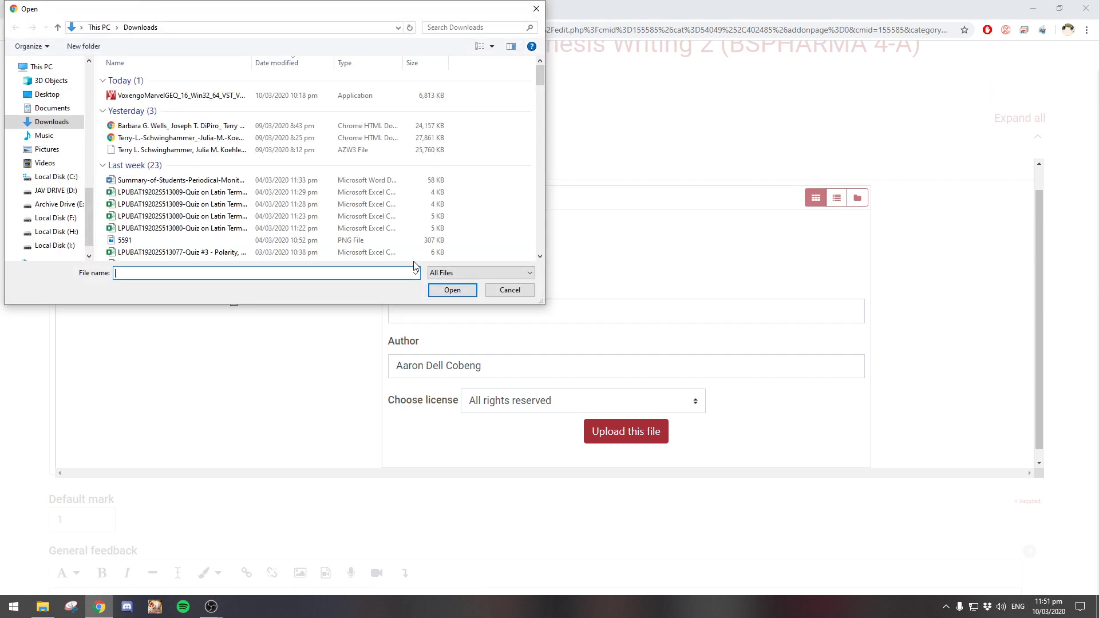
click(43, 100)
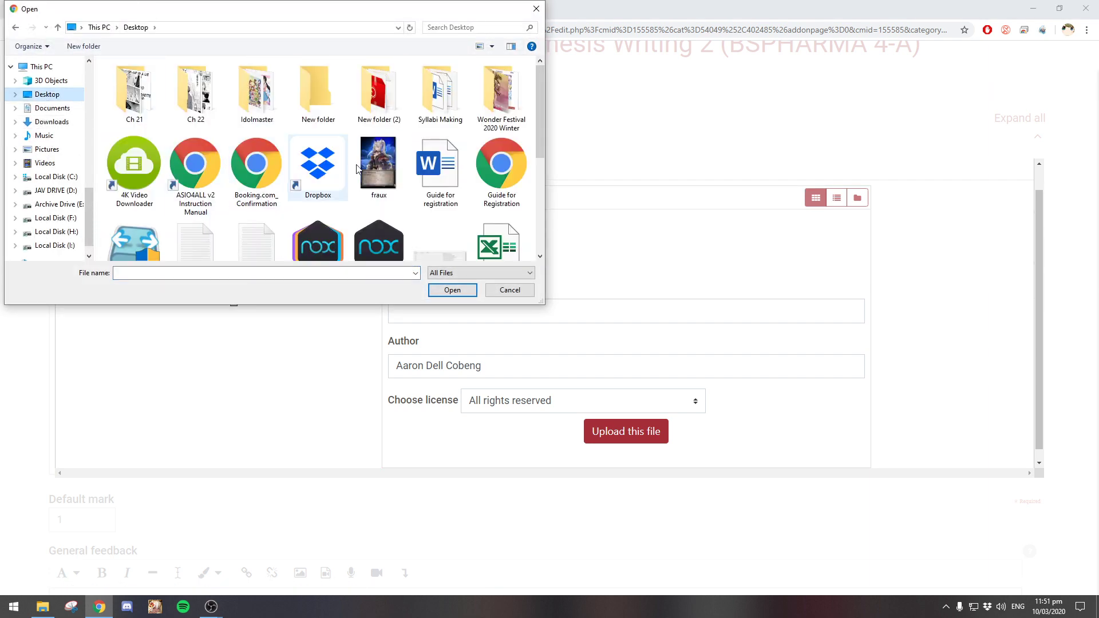
scroll(364, 164, down, 4)
scroll(364, 163, up, 4)
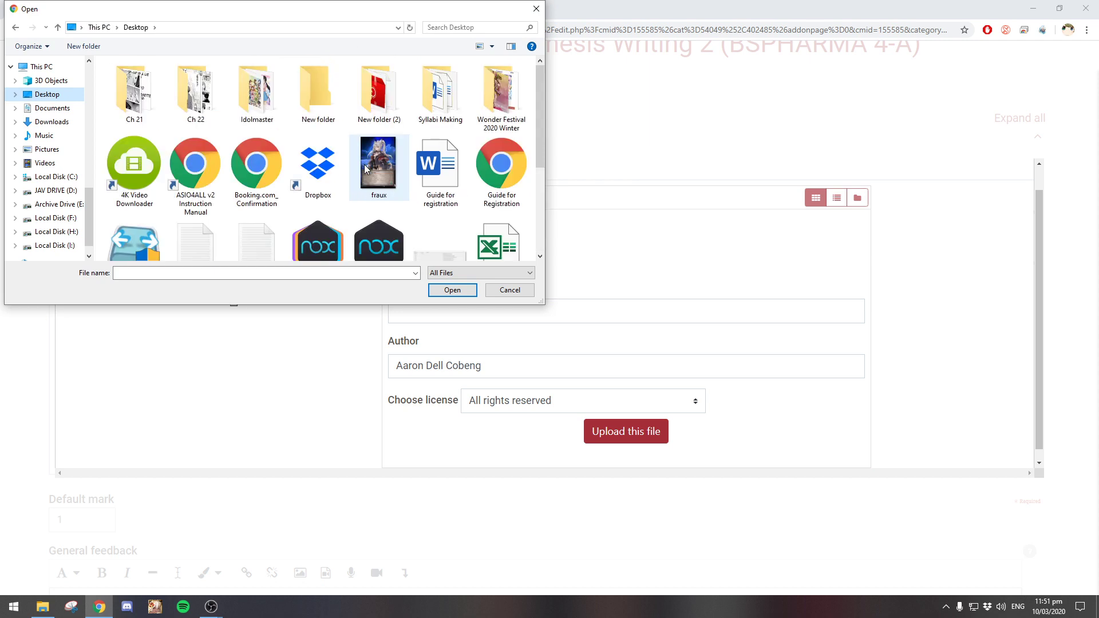
double_click(311, 106)
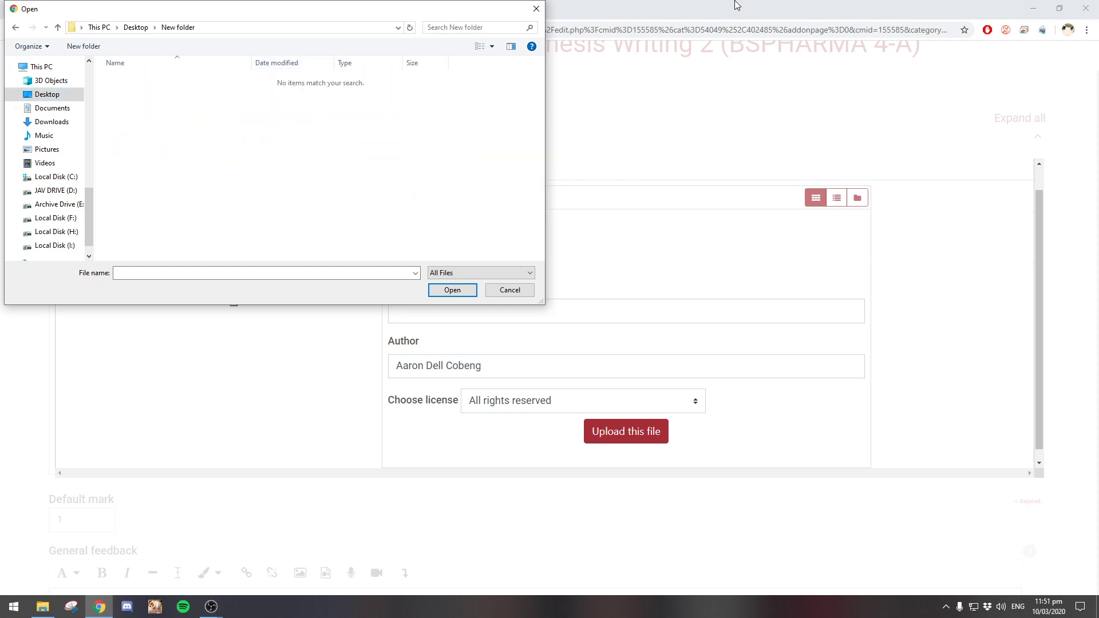
click(277, 27)
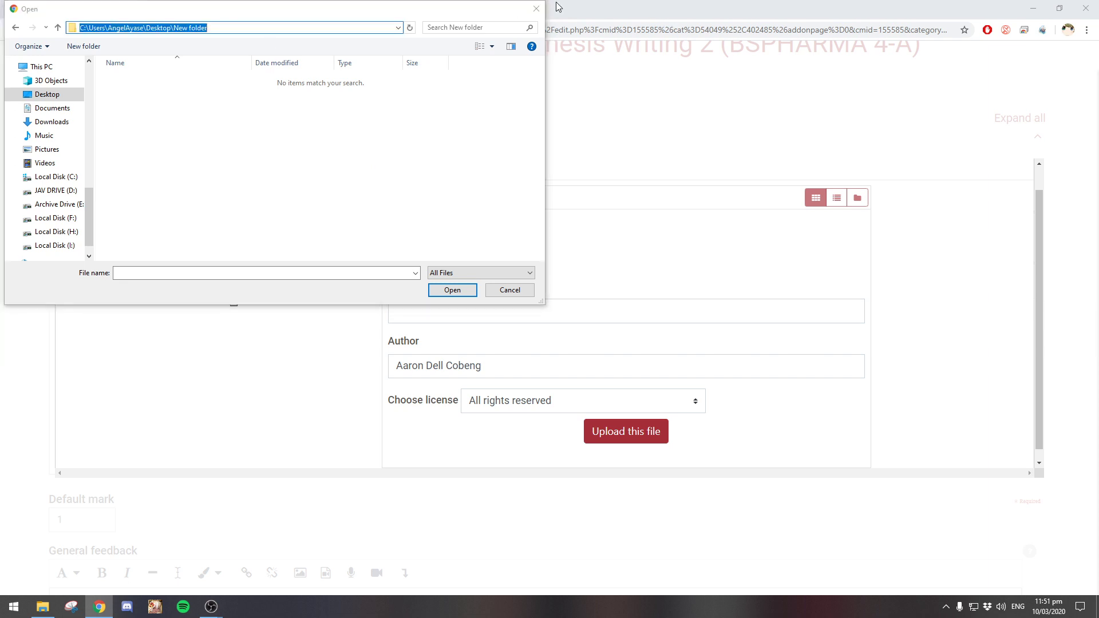
click(536, 8)
Search Google Images for "erythromycin" in a new browser tab and open Wikipedia's skeletal structure picture
click(159, 7)
text(ery)
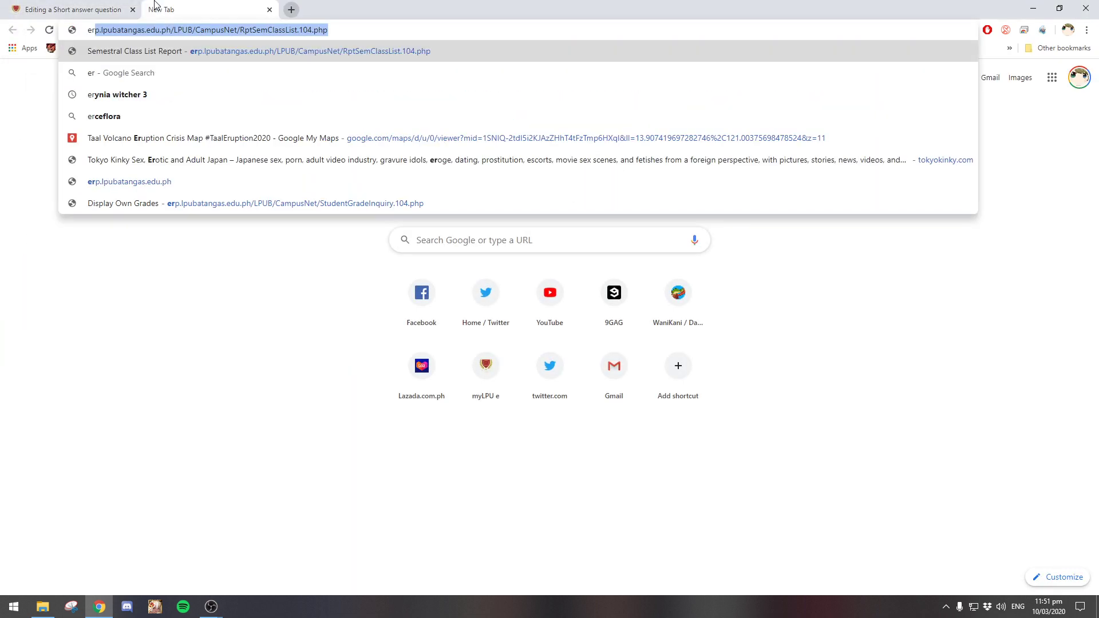
key(Down)
key(Down)
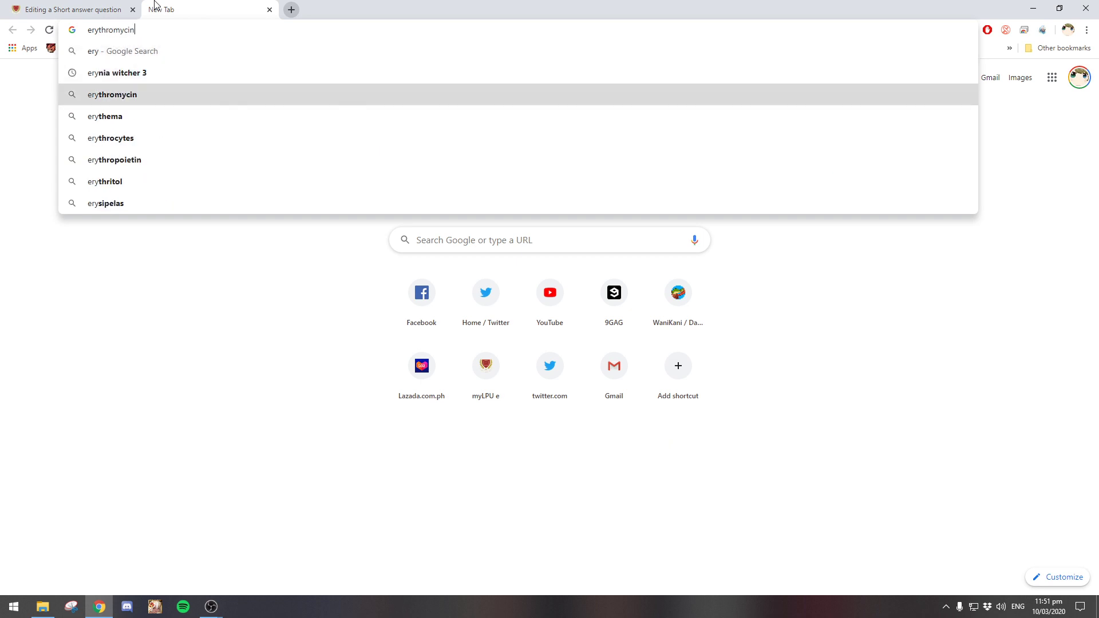
key(Return)
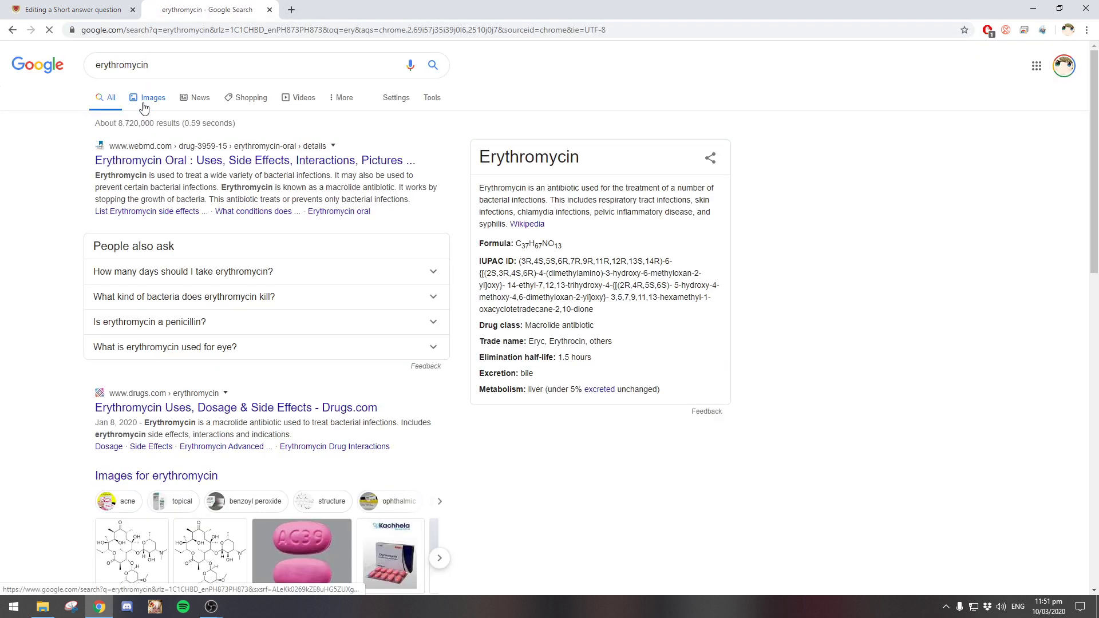
click(151, 98)
click(343, 205)
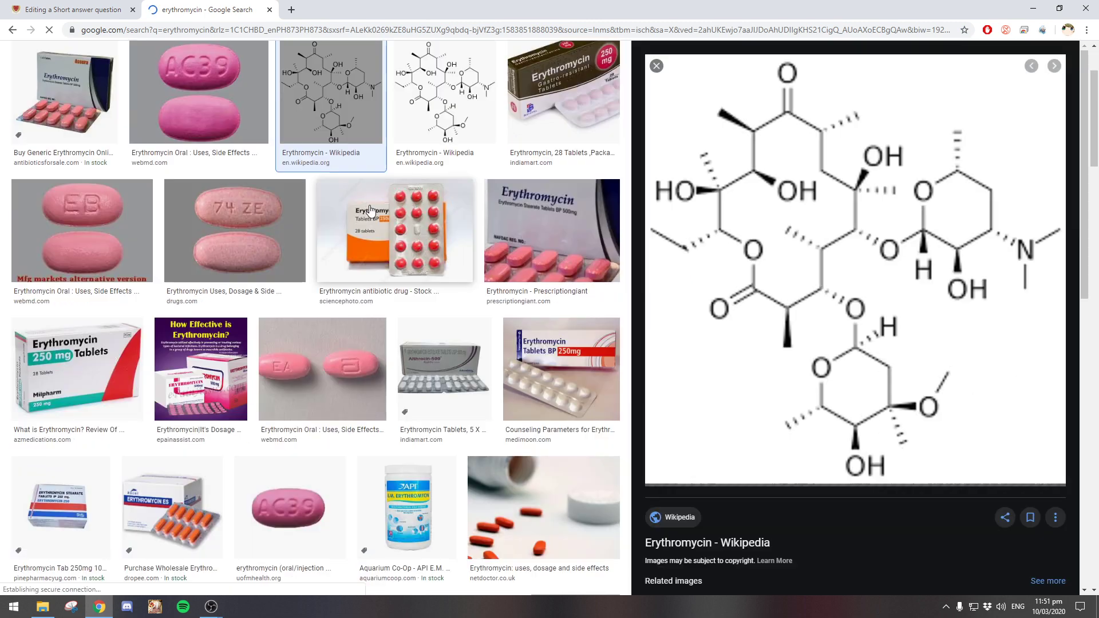
Save the erythromycin structure as the PNG image 1200px-Erythromycin_A_skeletal.svg in New folder on the Desktop, using the copied path
right_click(806, 185)
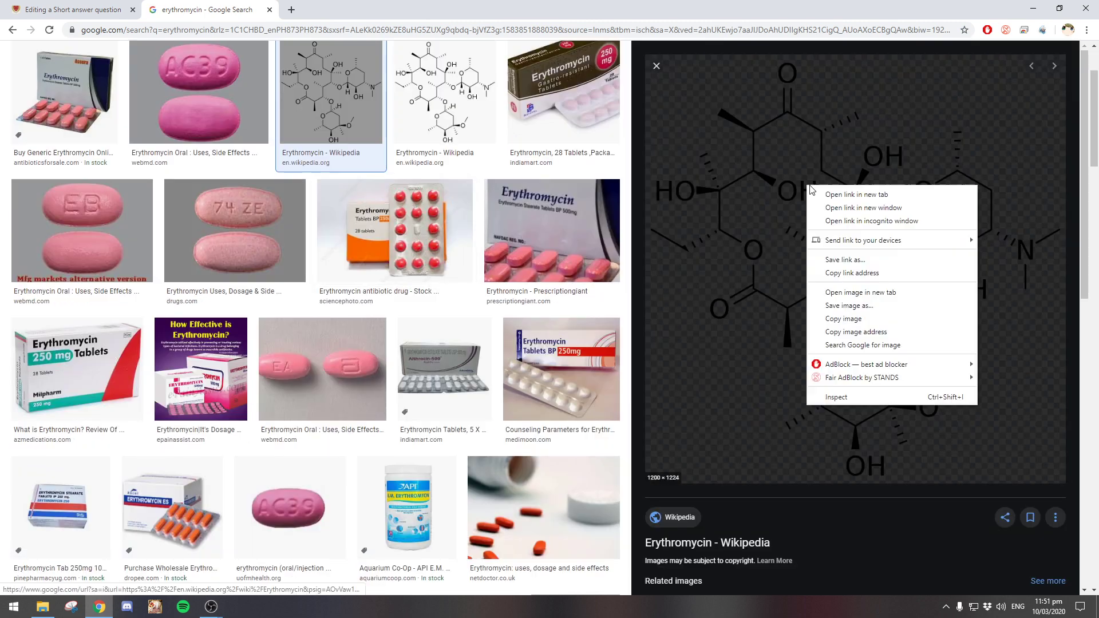
click(886, 306)
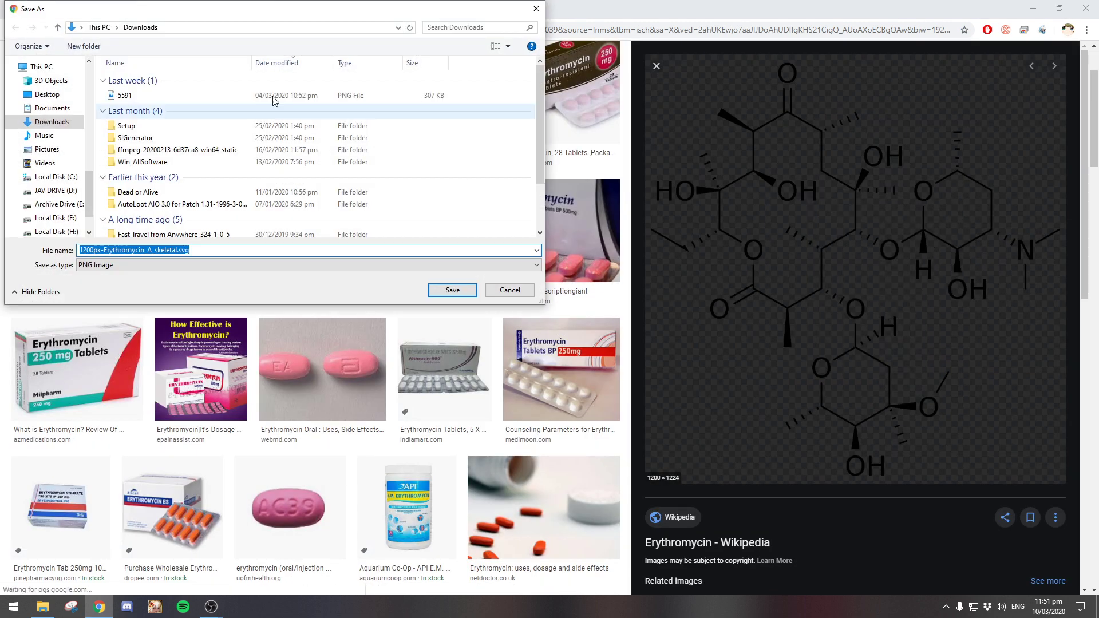
click(228, 27)
key(ctrl+v)
key(Return)
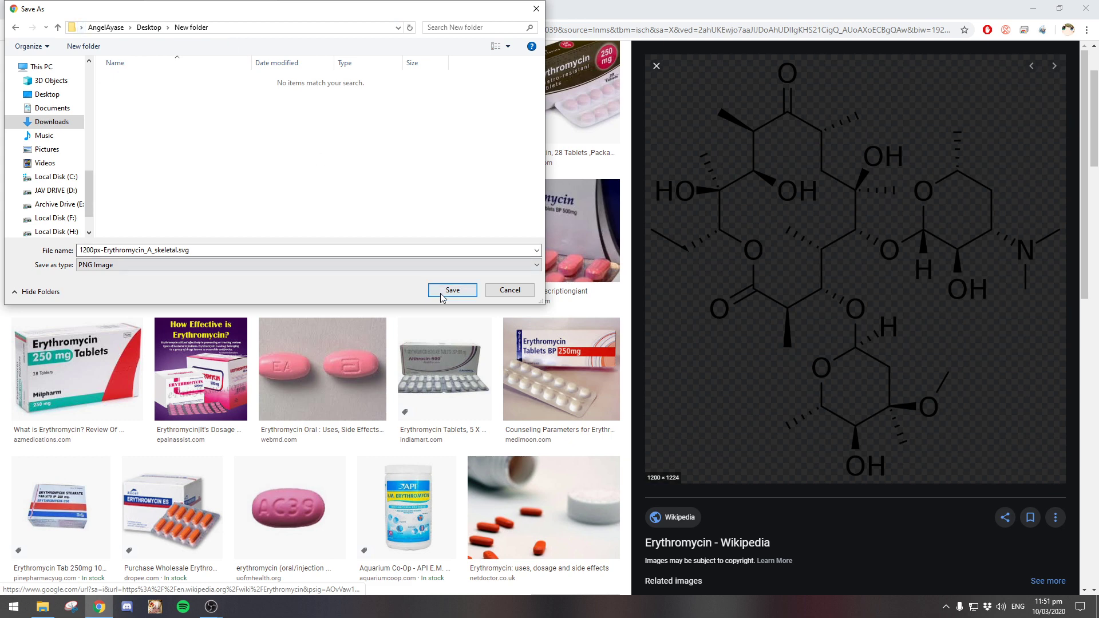
click(387, 267)
click(453, 289)
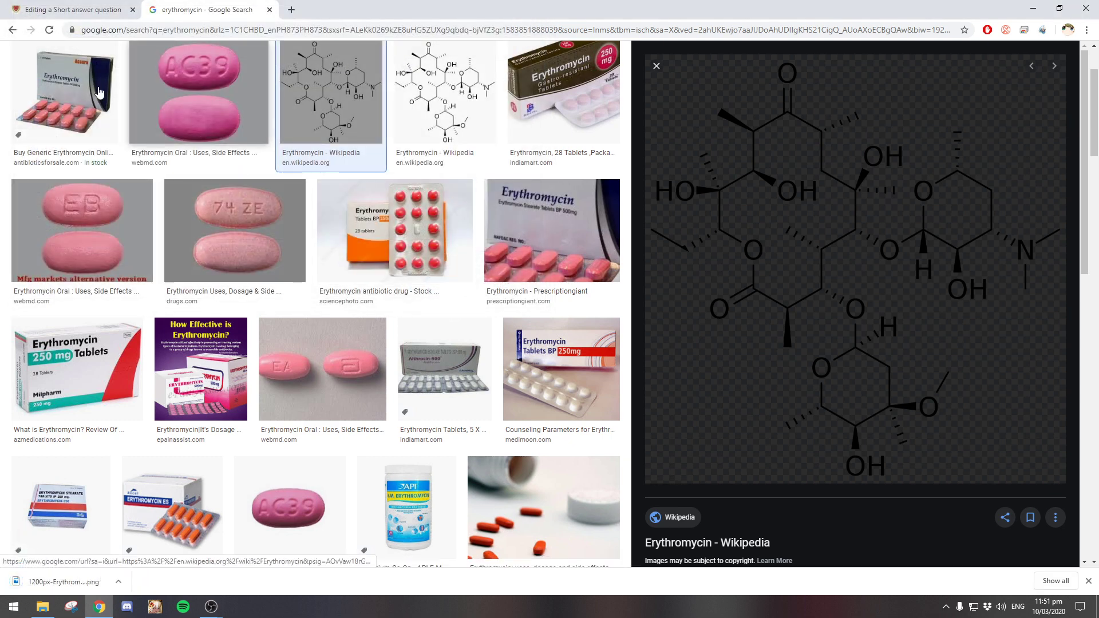
Return to the short answer question and upload 1200px-Erythromycin_A_skeletal.svg.png from New folder as the image for its text
click(67, 10)
click(424, 264)
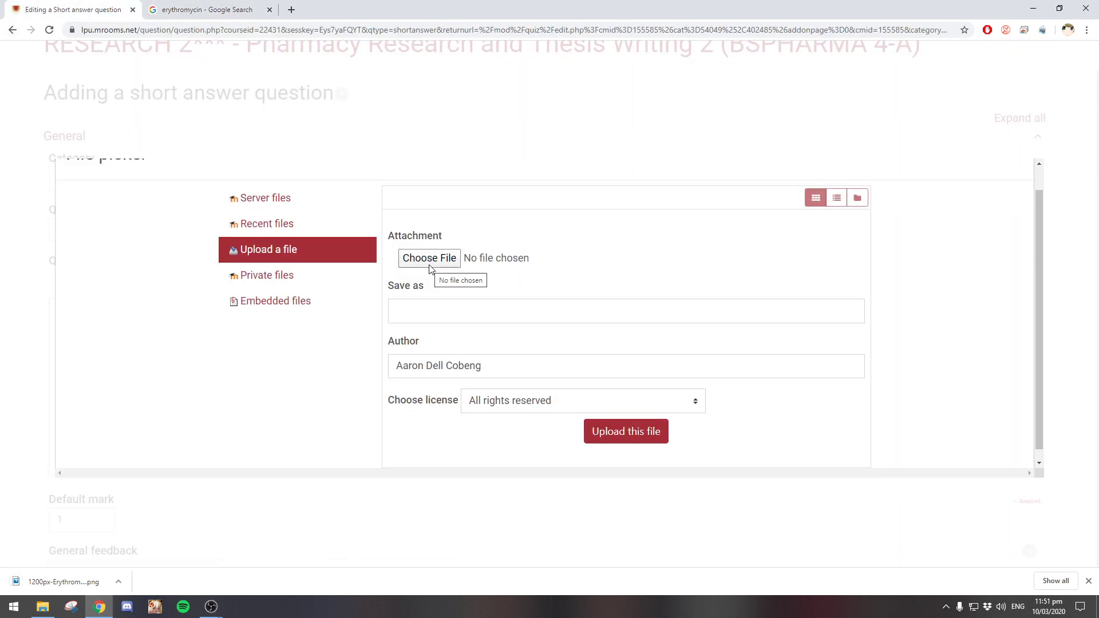
click(431, 268)
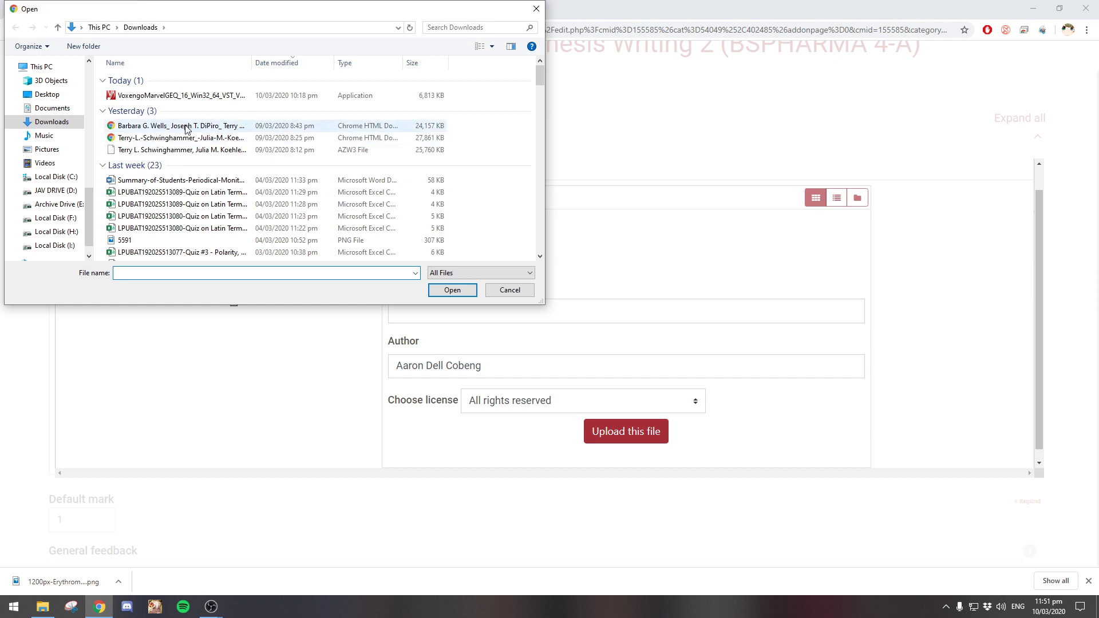
click(229, 27)
key(ctrl+v)
key(Return)
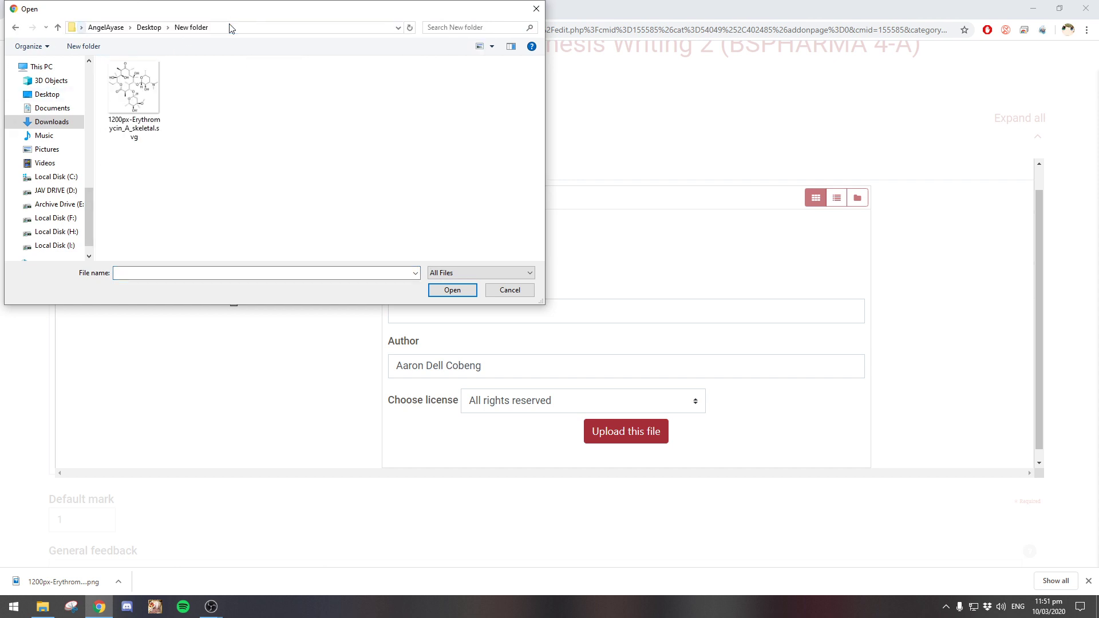
click(118, 92)
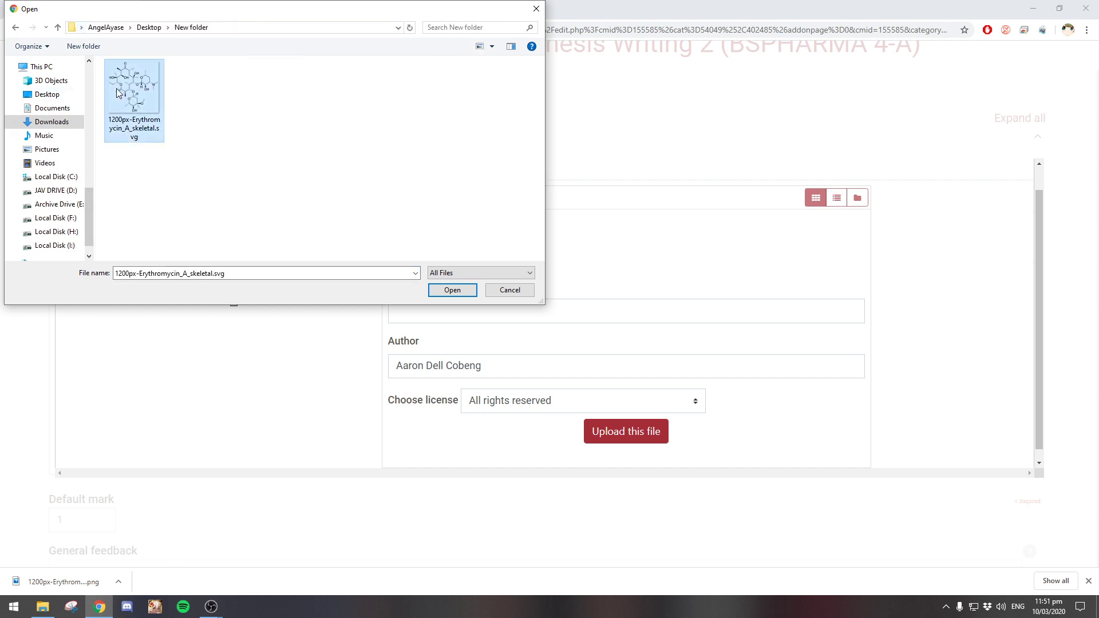
click(469, 293)
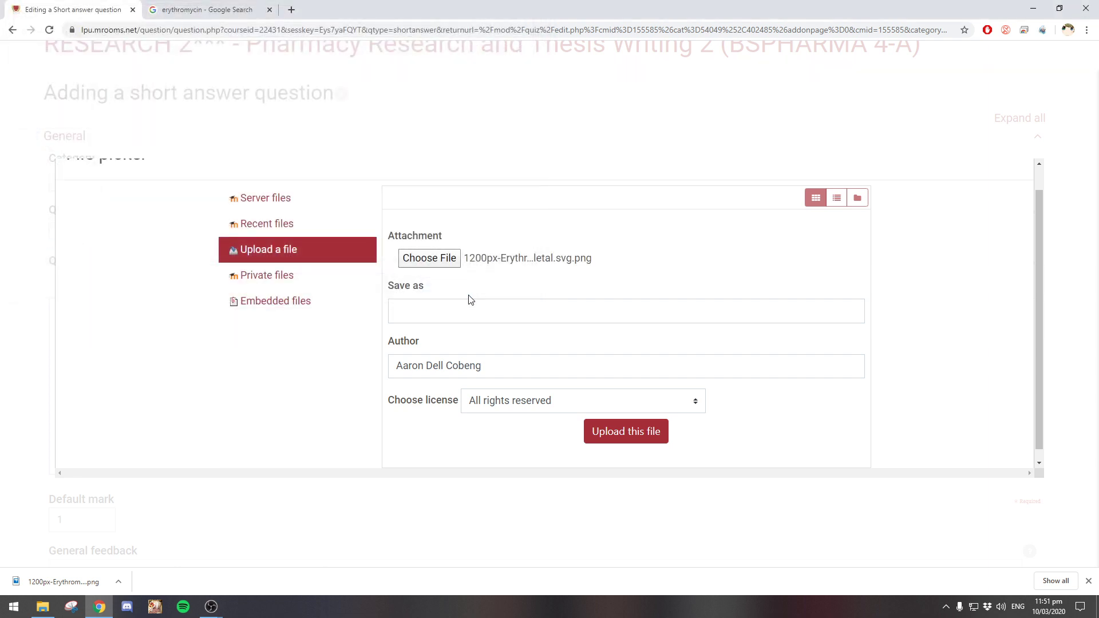
click(626, 431)
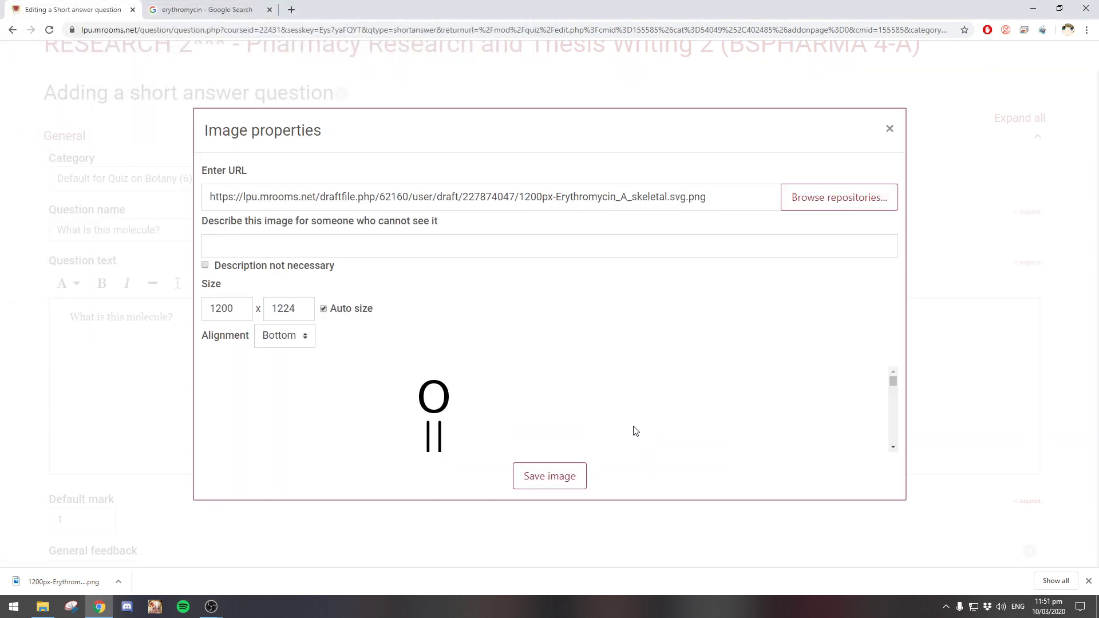
Try to save the uploaded image without a description, and mark its description as not necessary
scroll(575, 395, down, 5)
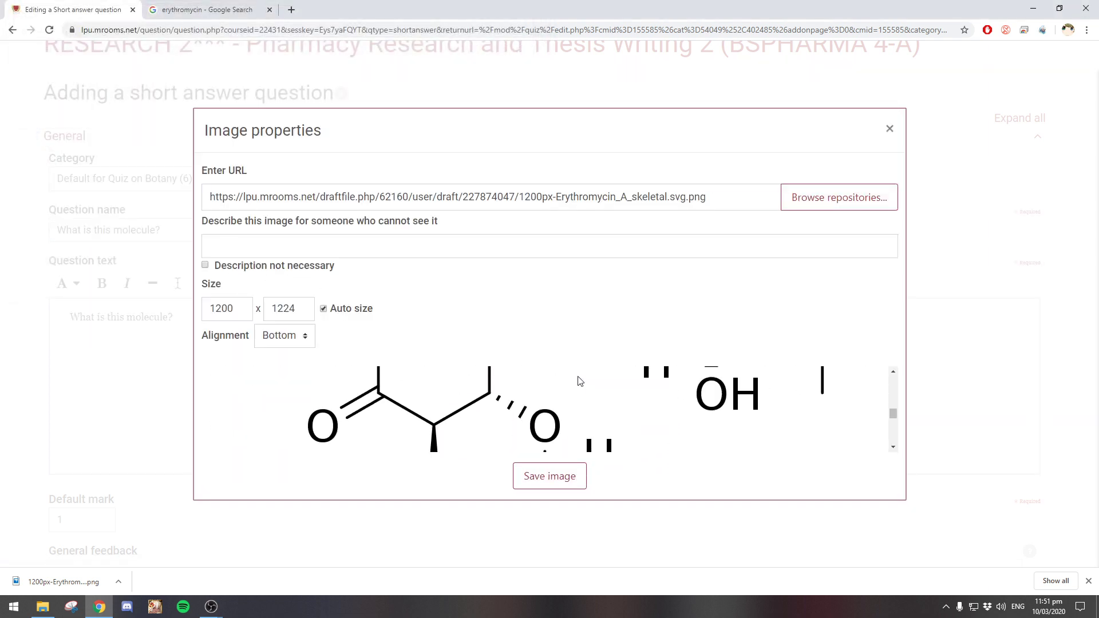
click(572, 486)
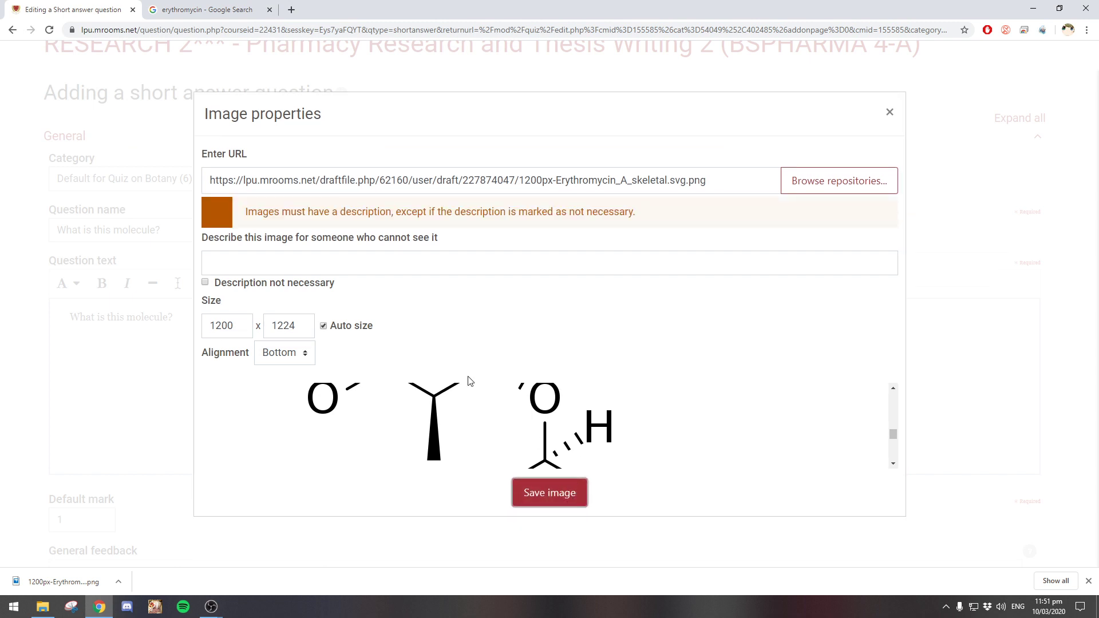
click(324, 283)
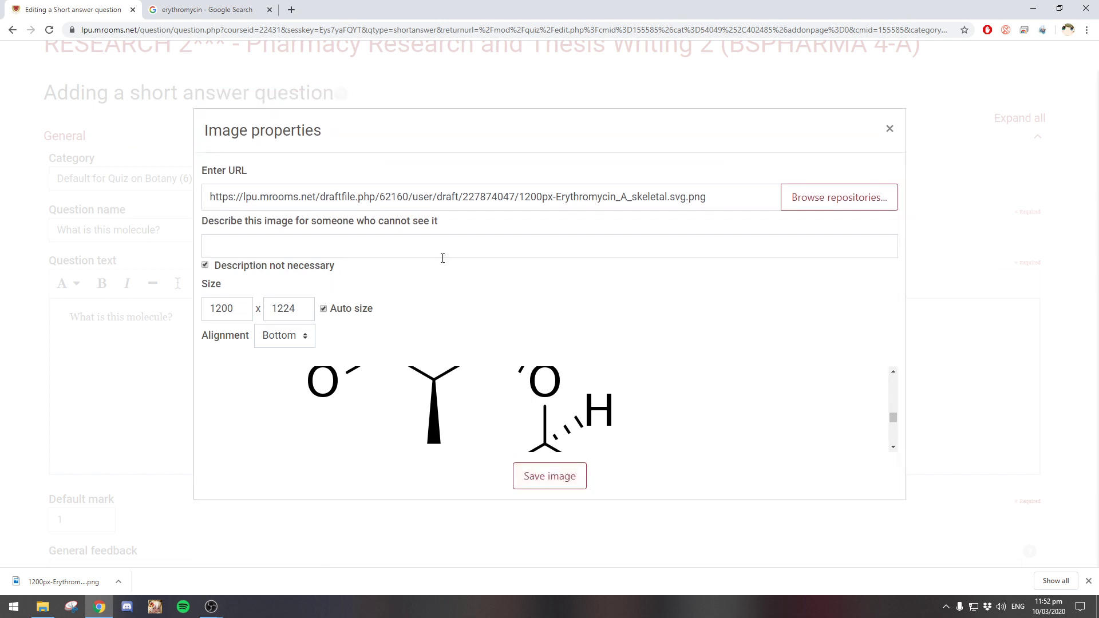
Confirm that the erythromycin image needs no description and save it into the short answer question's text
click(237, 267)
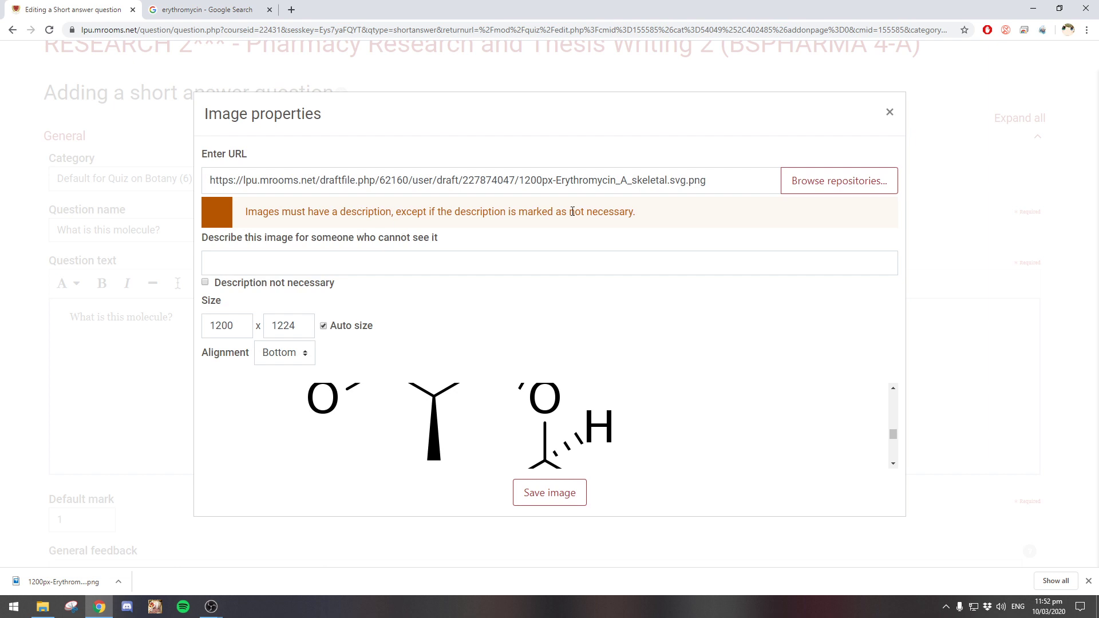
click(239, 284)
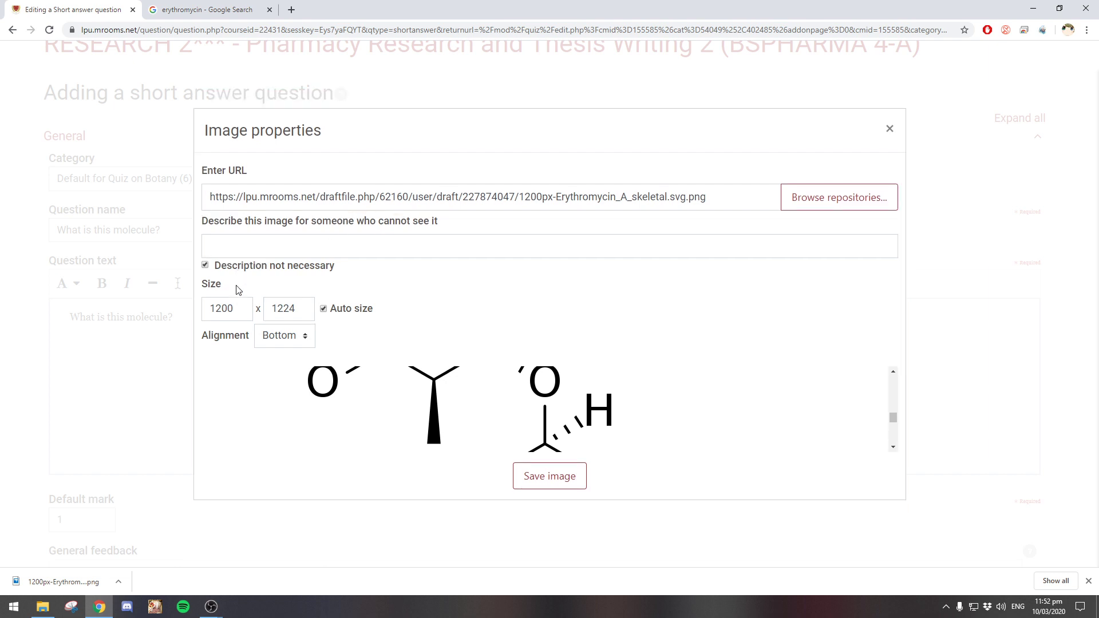
click(549, 476)
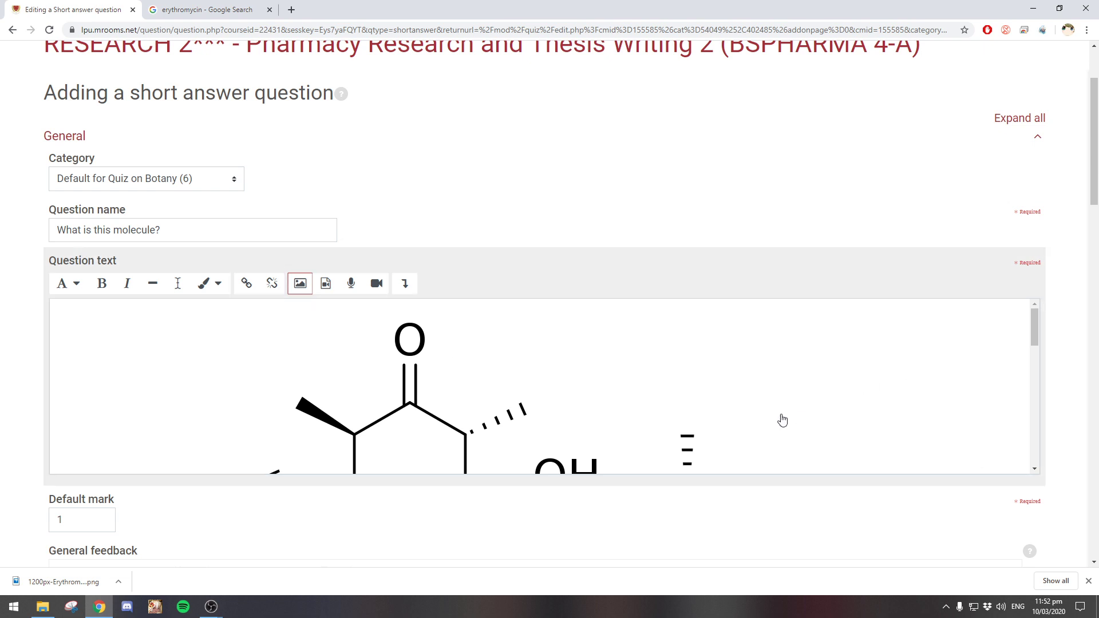
Place the line "What is this molecule?" above the erythromycin image in the question text
scroll(584, 380, down, 4)
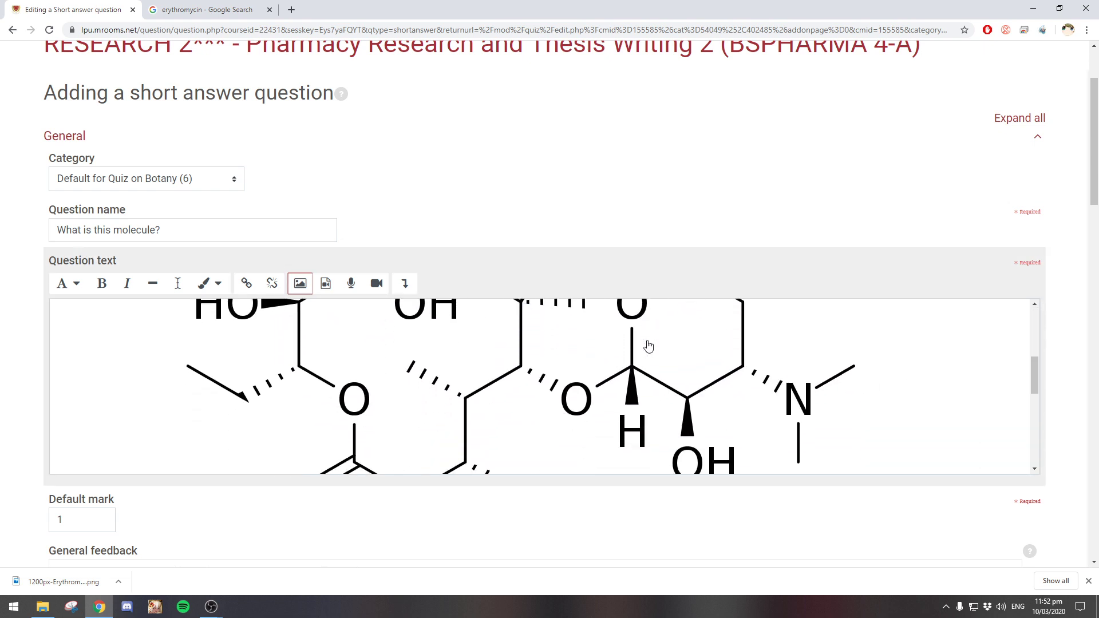
scroll(649, 346, down, 6)
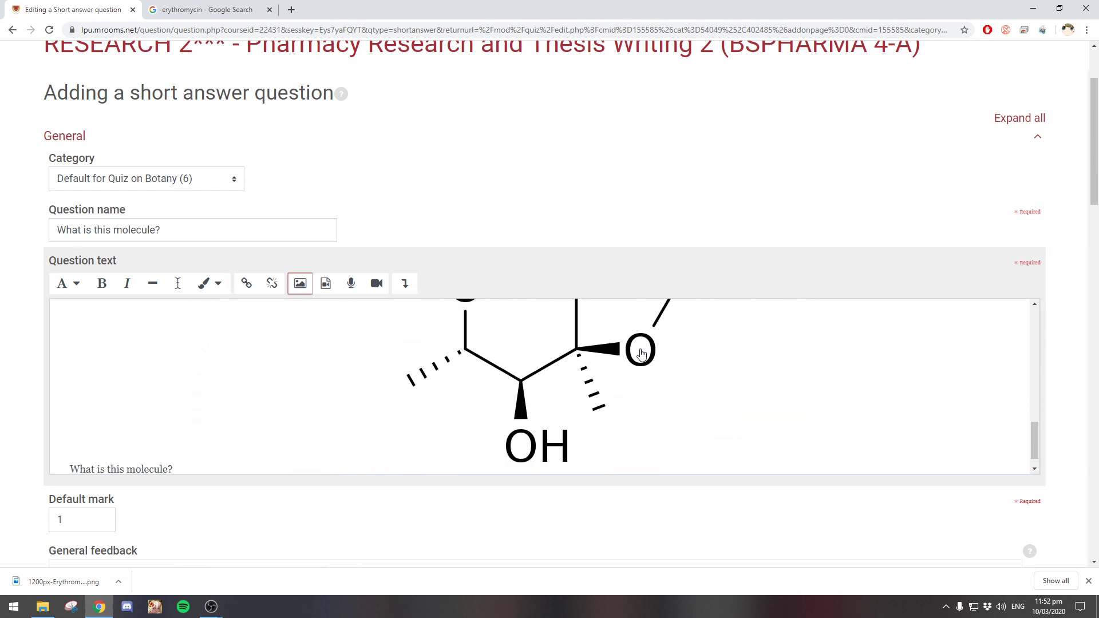
scroll(641, 353, up, 5)
scroll(637, 363, down, 5)
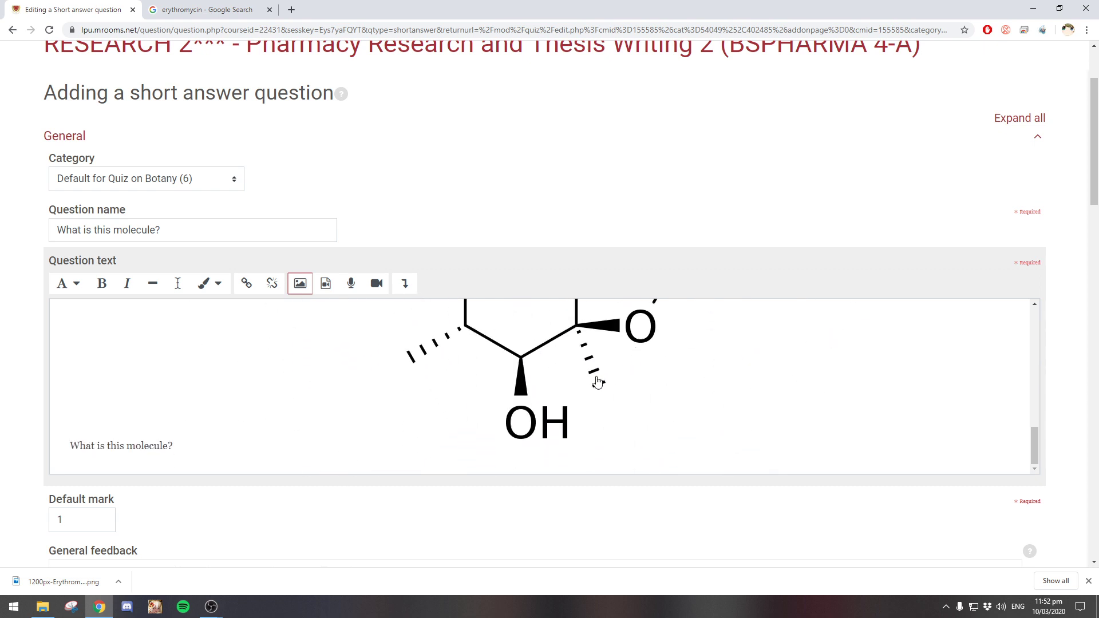
scroll(584, 386, down, 4)
scroll(584, 385, up, 4)
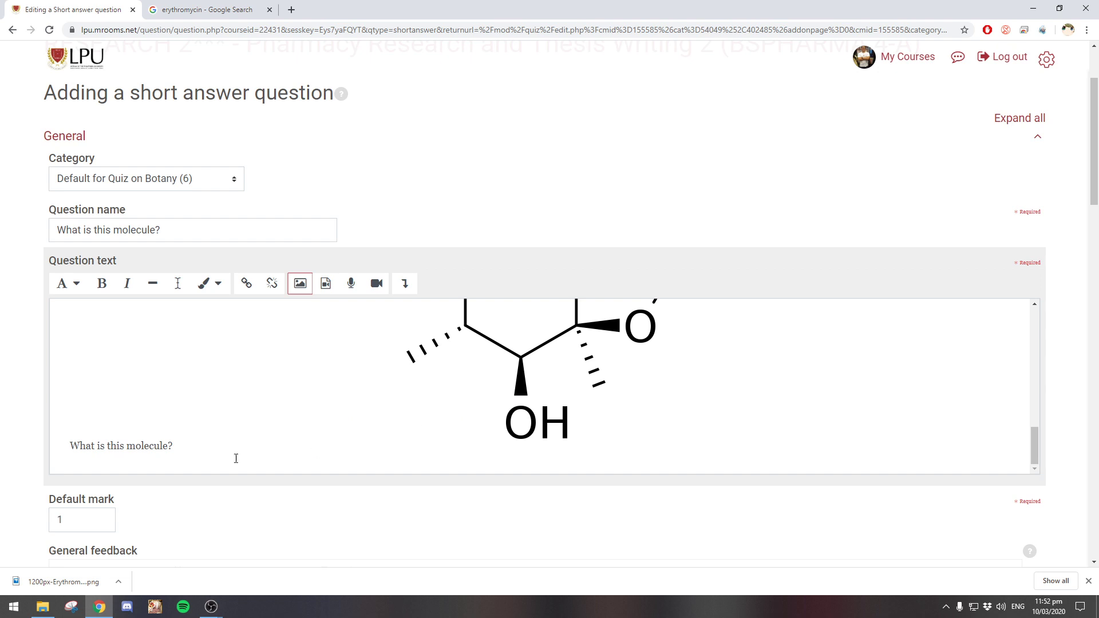
drag(236, 458, 172, 445)
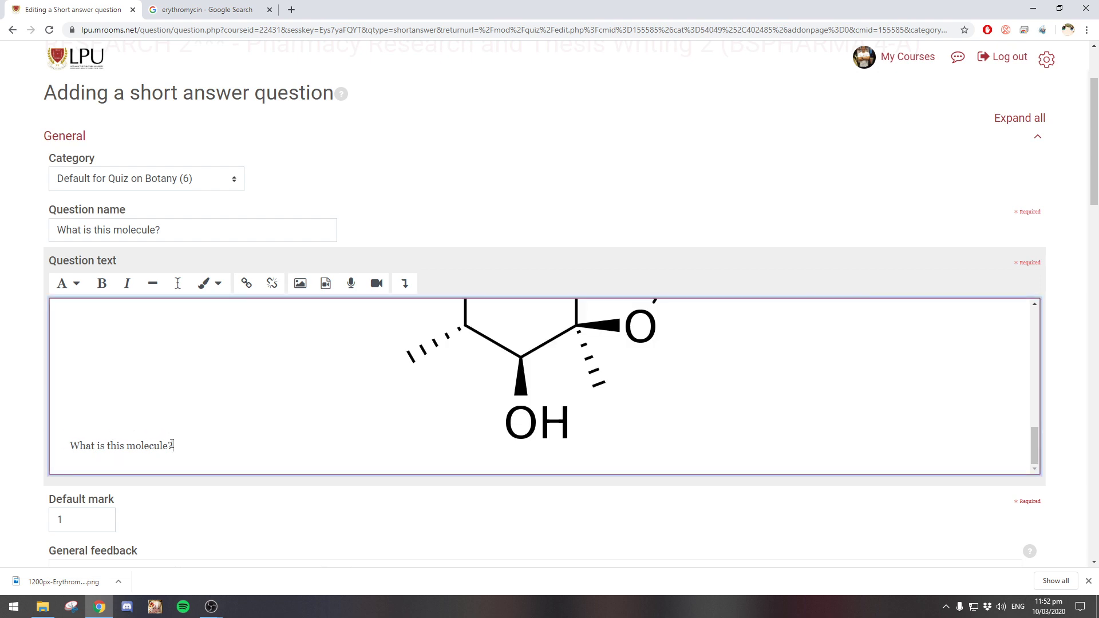
scroll(172, 445, up, 5)
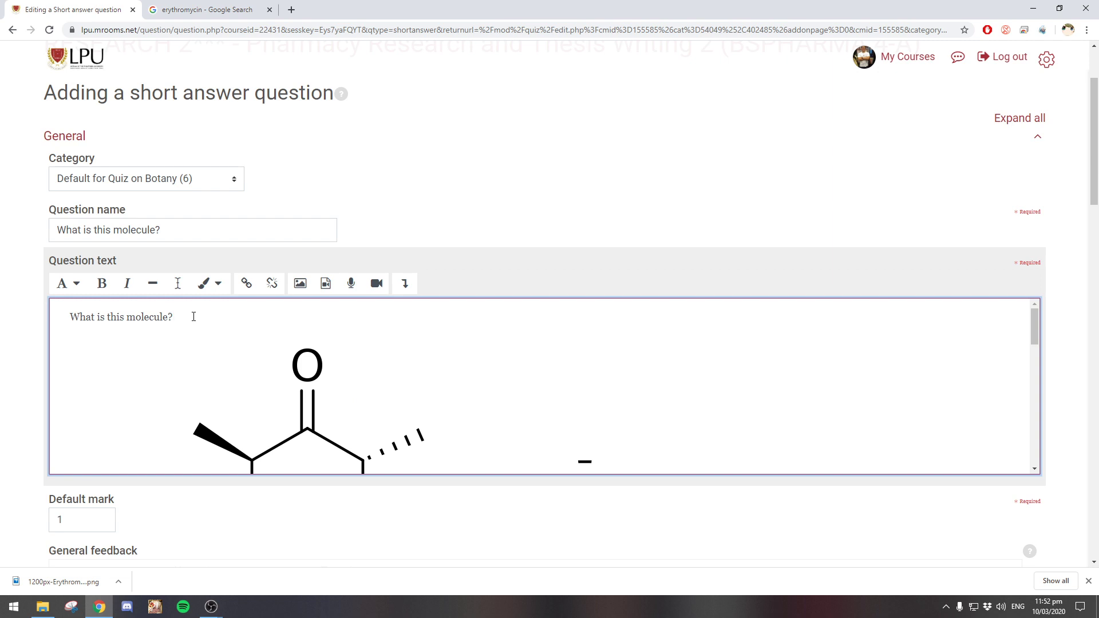
Enter "Erythromycin" as Answer 1 with a grade of 100% and save the short answer question
scroll(212, 307, down, 3)
scroll(586, 204, down, 5)
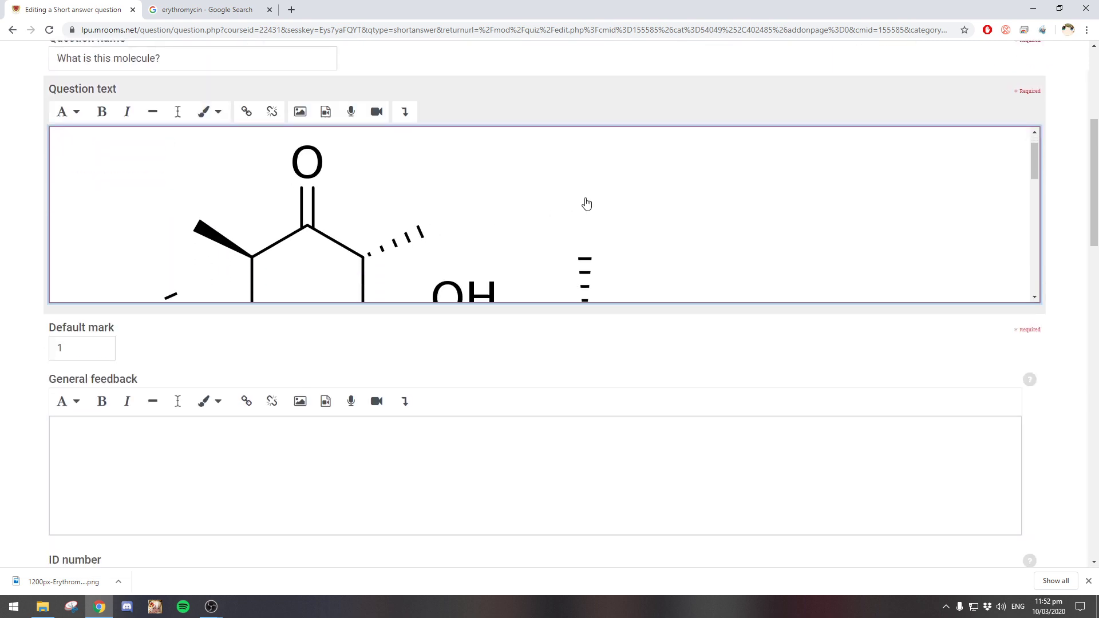
scroll(668, 191, down, 6)
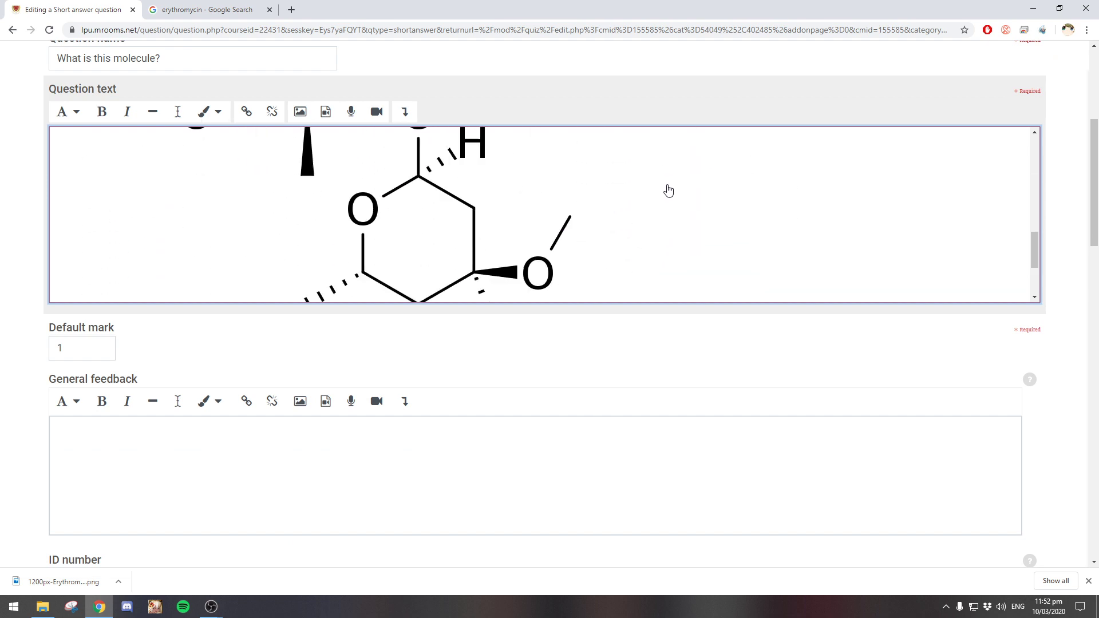
scroll(344, 492, down, 4)
scroll(333, 470, down, 3)
click(244, 371)
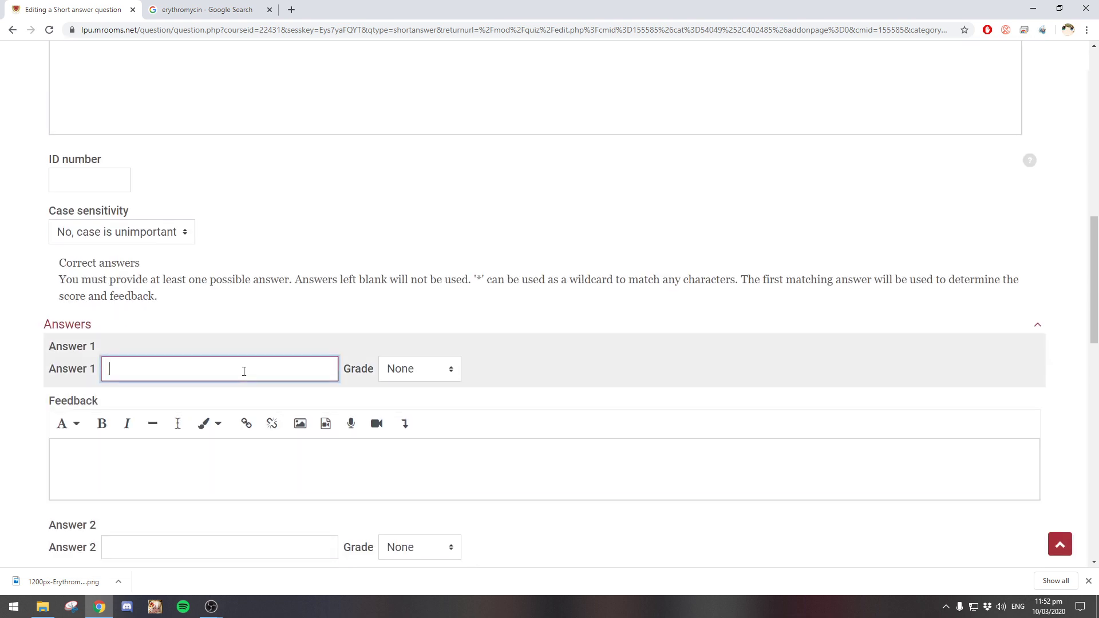
text(Erythromycin)
click(396, 376)
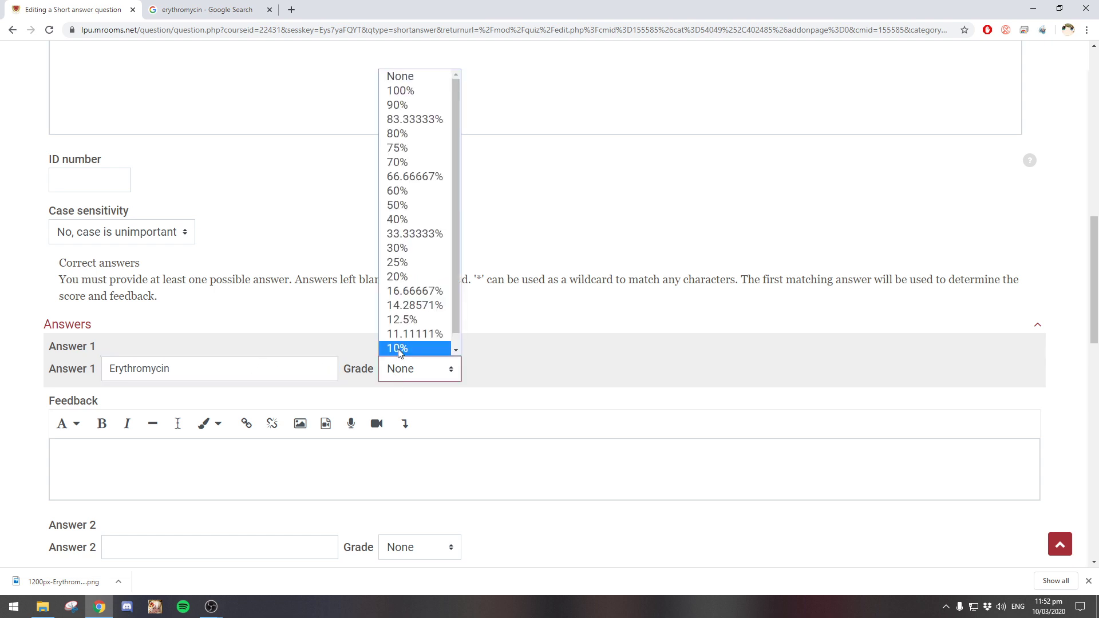
click(425, 92)
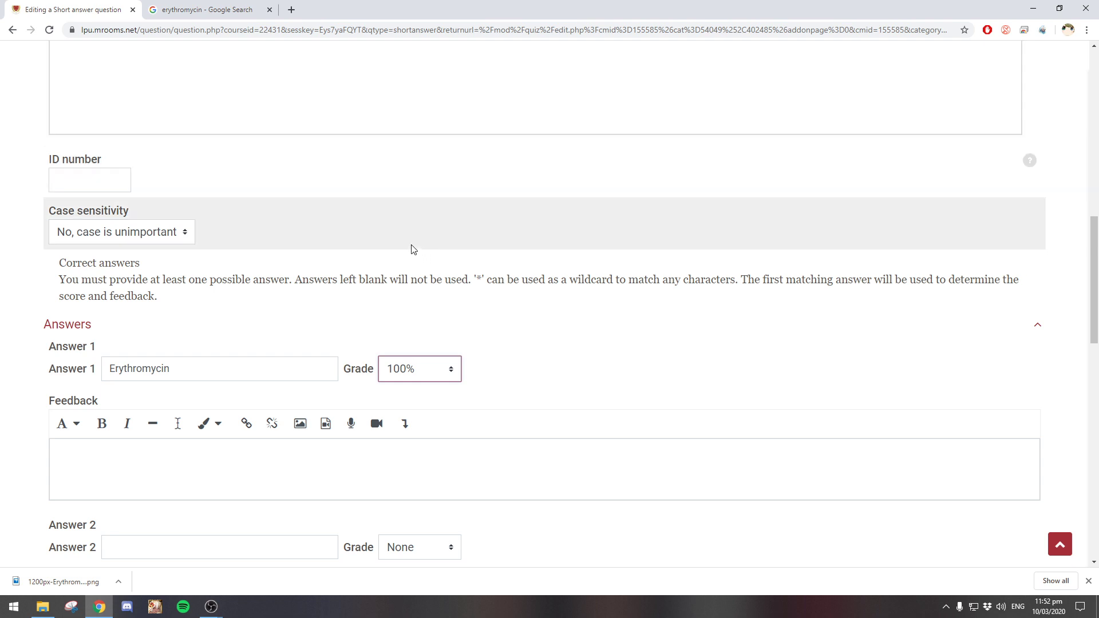
scroll(413, 250, down, 7)
scroll(114, 453, down, 3)
click(111, 439)
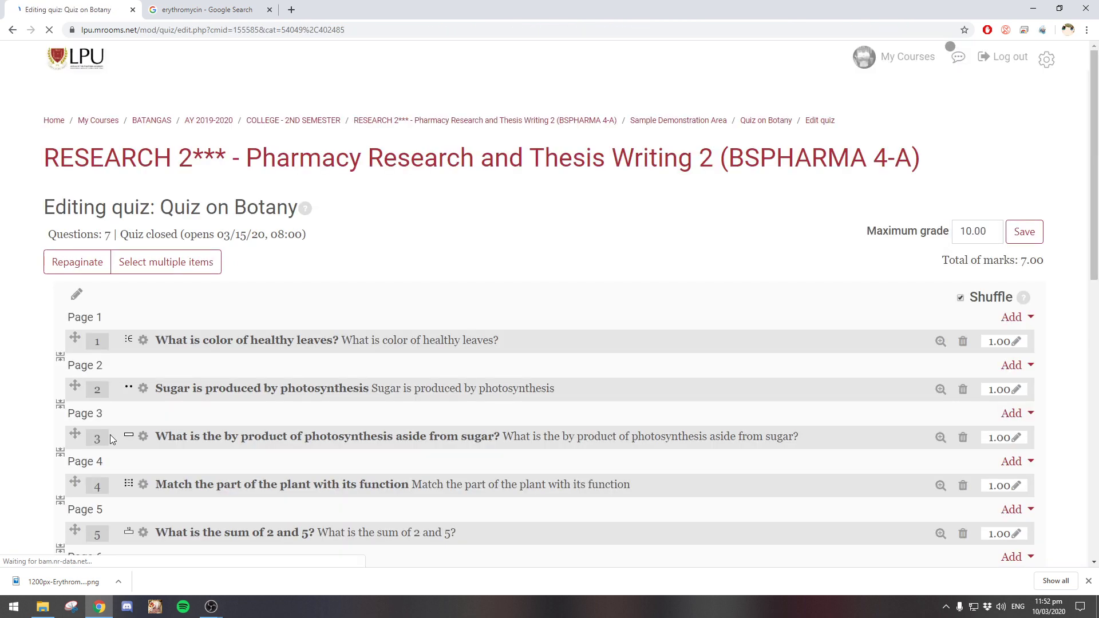
Review the quiz's question list, then set the Maximum grade to 7 and save it
scroll(397, 286, down, 2)
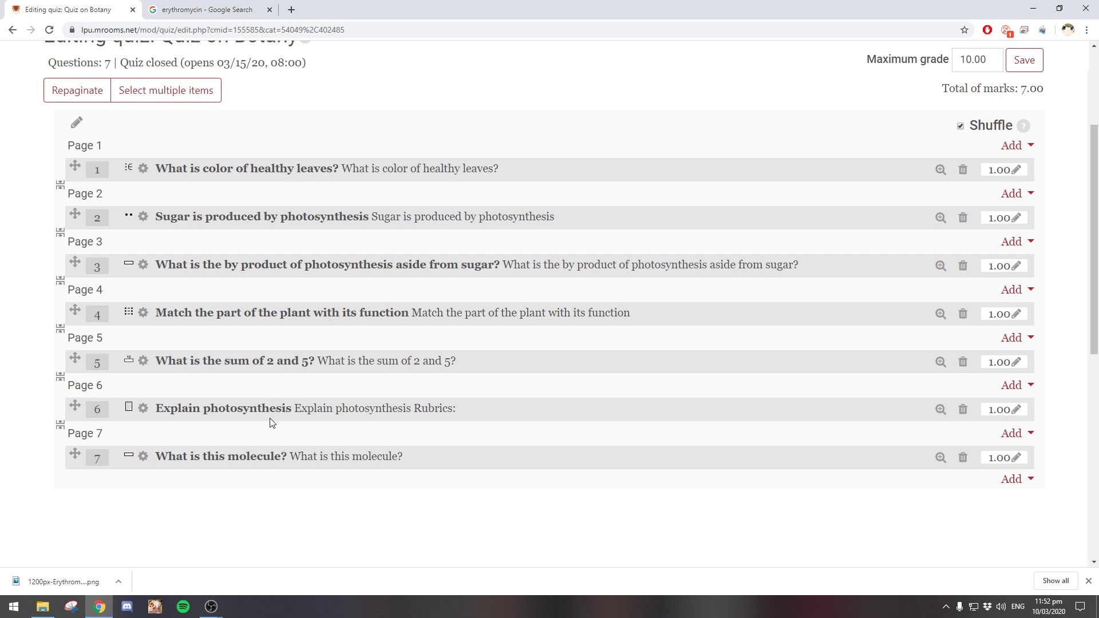
scroll(275, 435, up, 1)
scroll(280, 448, down, 1)
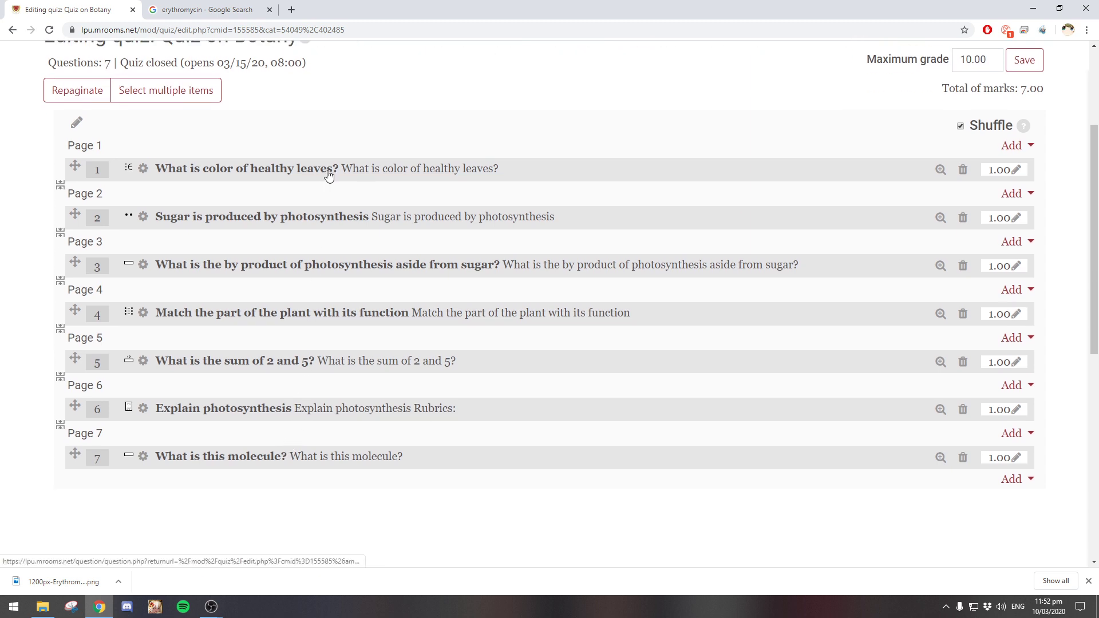
click(381, 168)
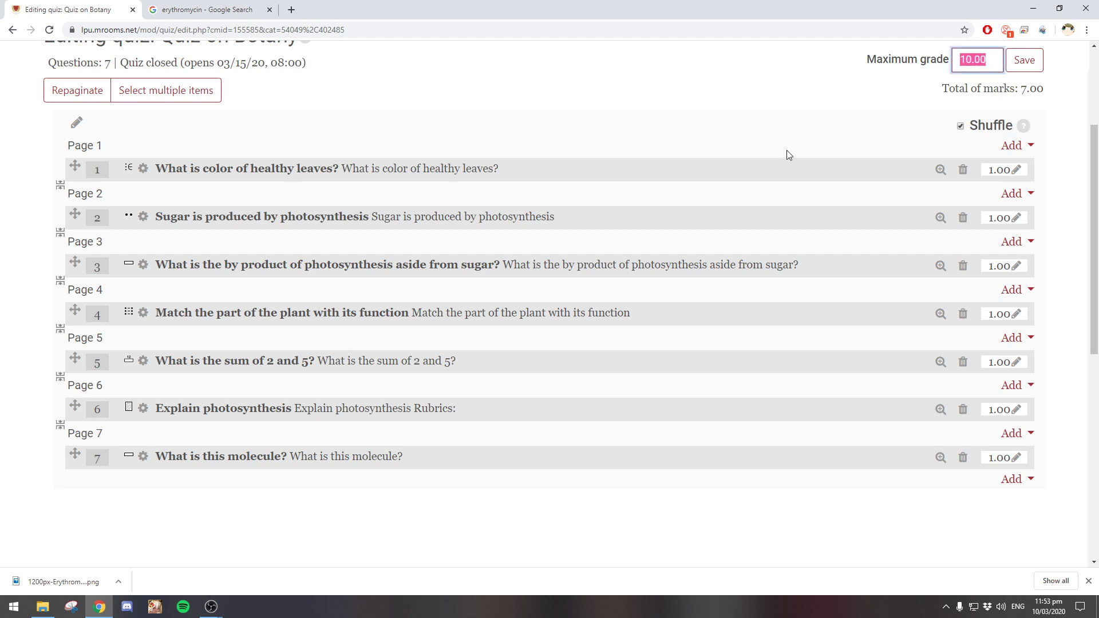
scroll(996, 198, up, 3)
double_click(956, 232)
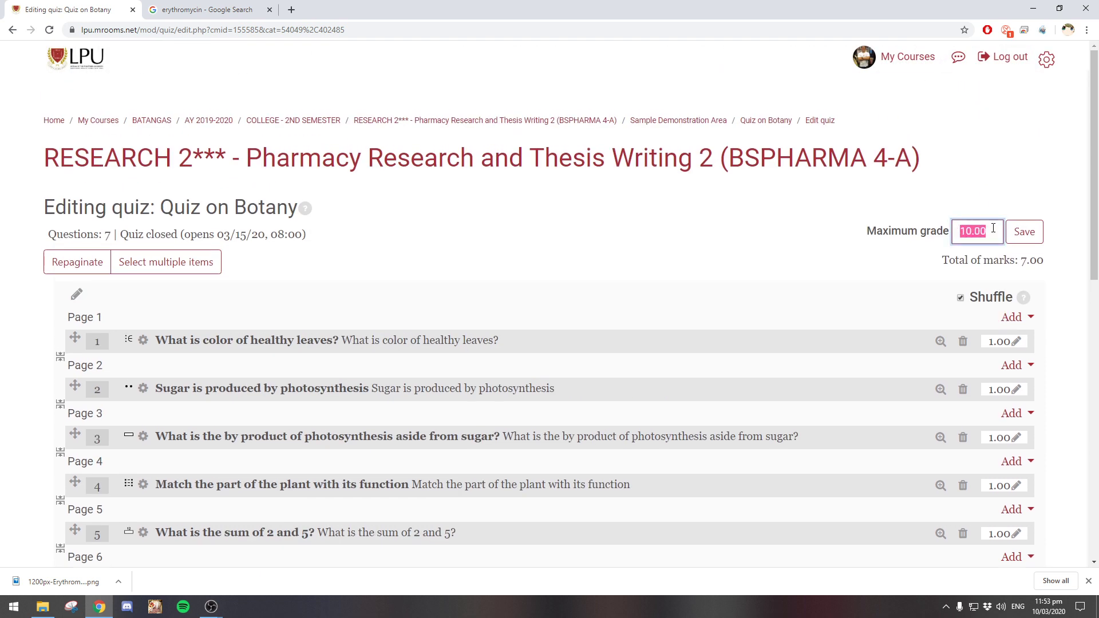
scroll(993, 228, down, 4)
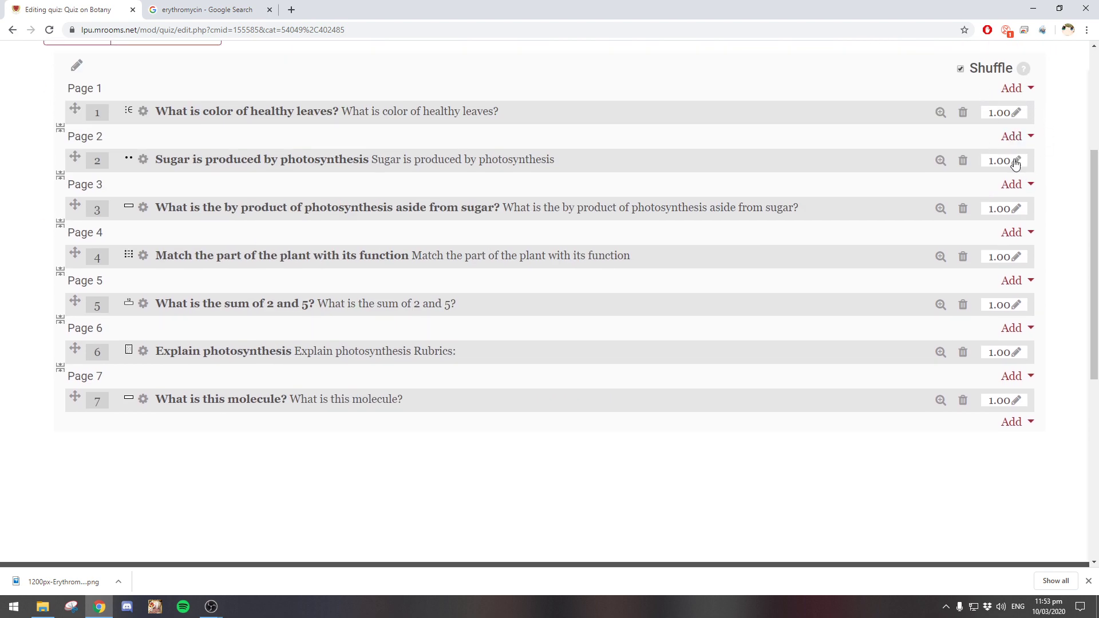
scroll(995, 227, up, 3)
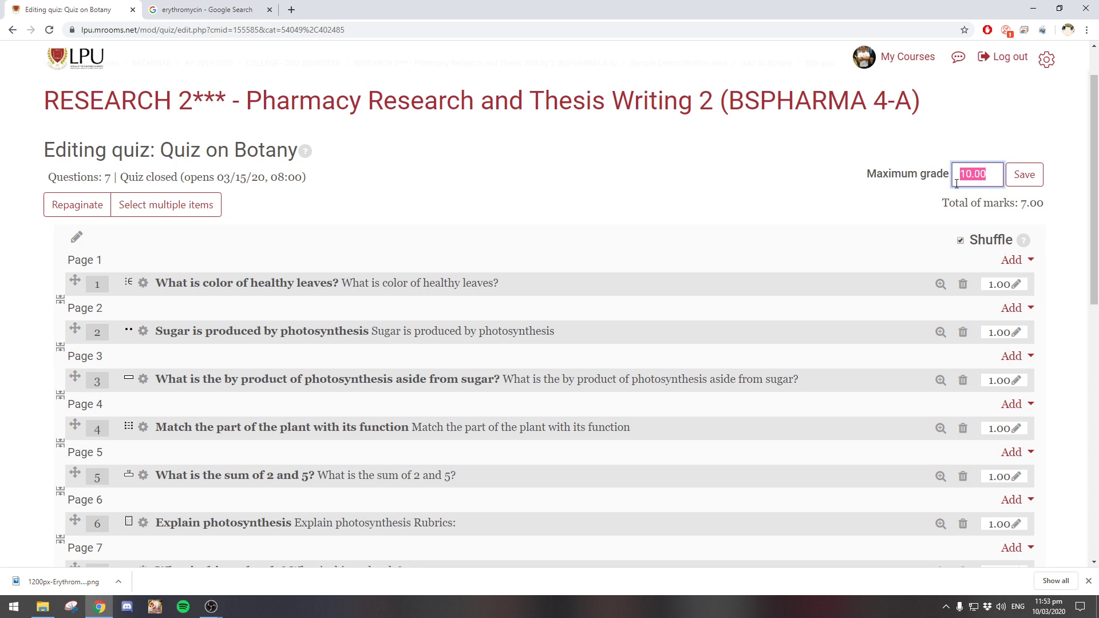
scroll(932, 329, down, 2)
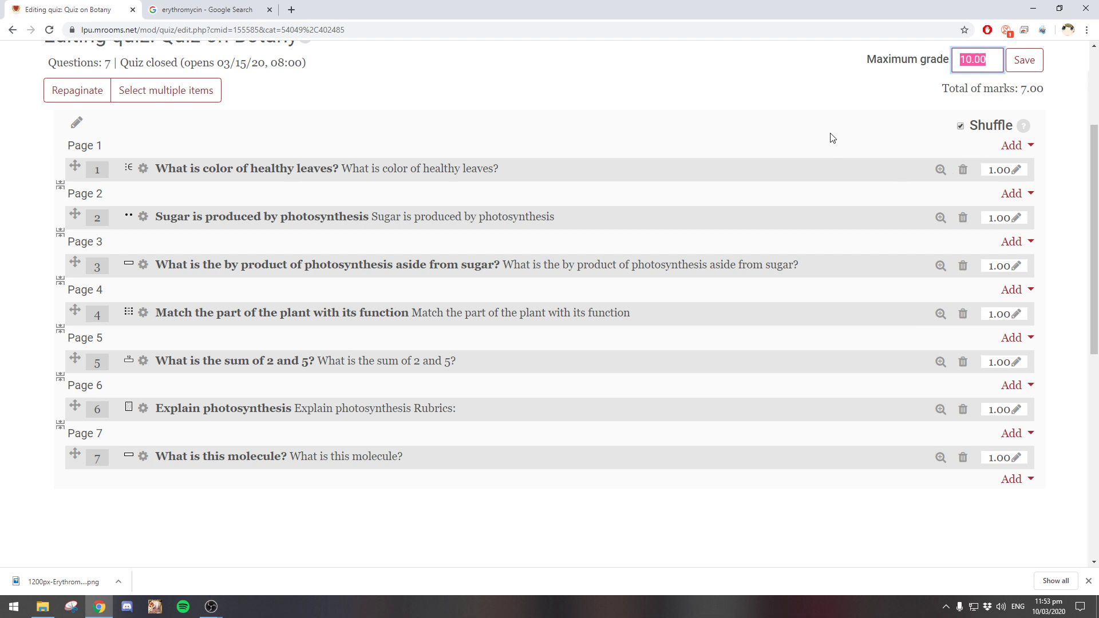
text(7)
click(1024, 61)
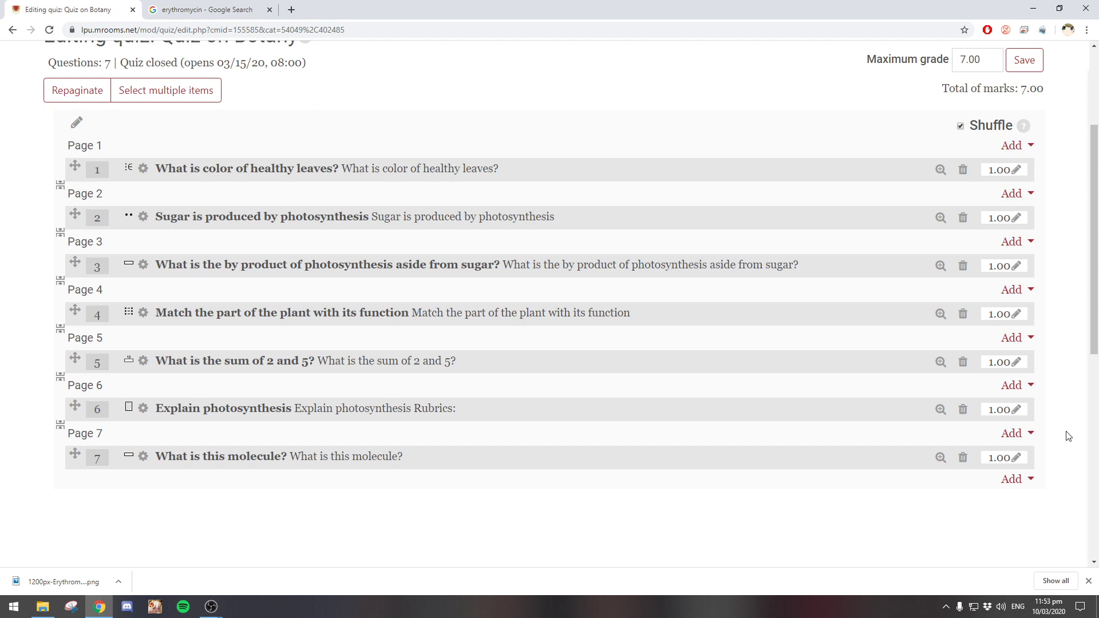
Set the mark of the "Explain photosynthesis" question to 4
click(1016, 410)
text(4)
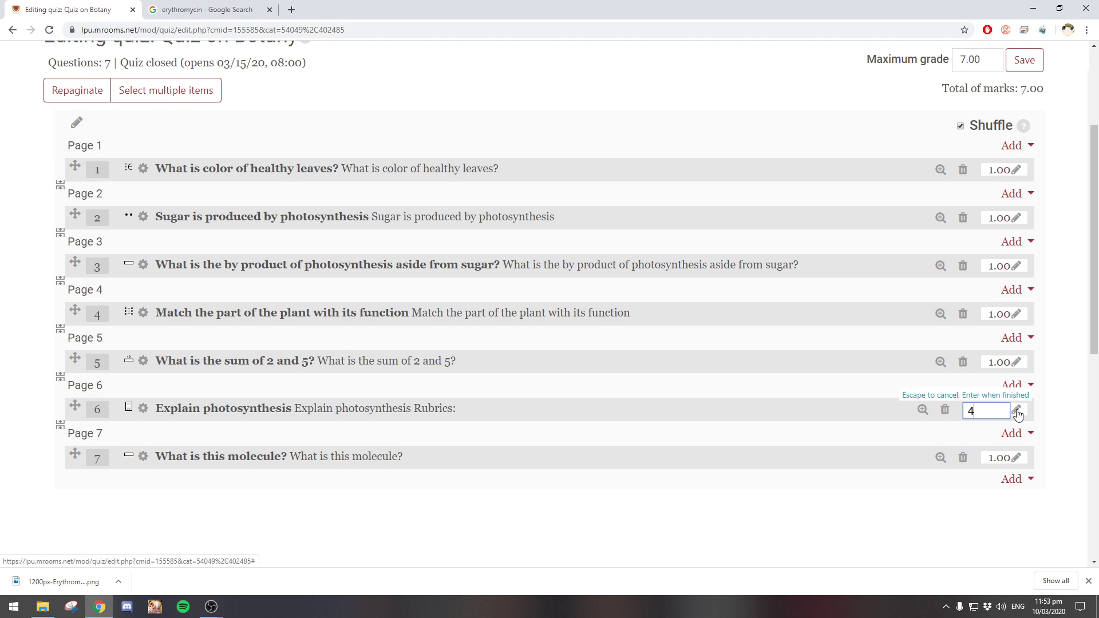
key(Return)
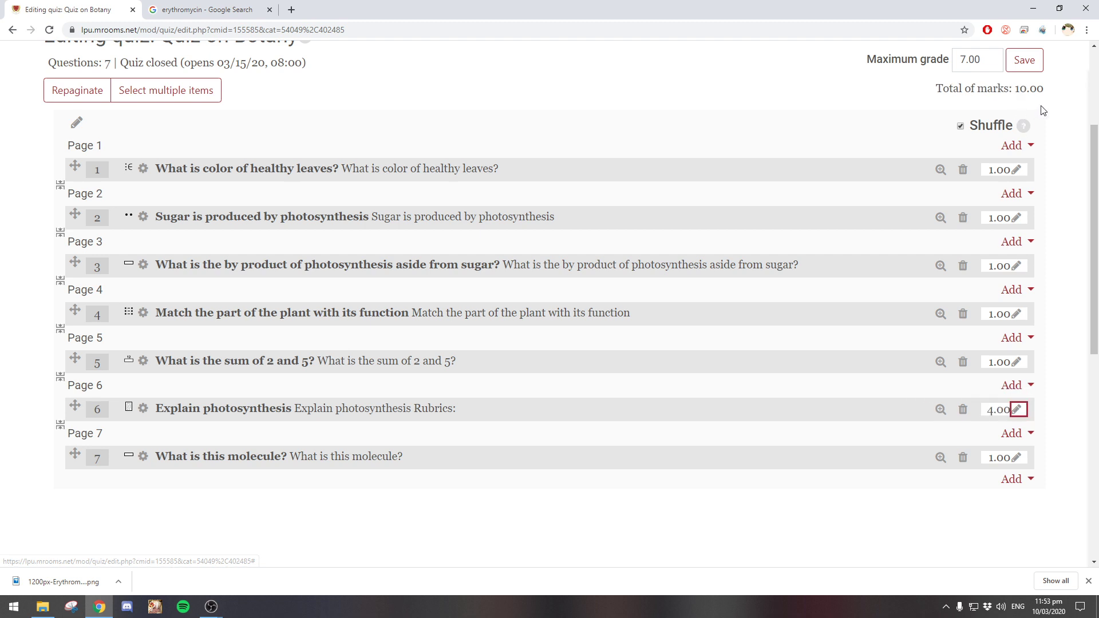
Set the quiz's Maximum grade to 10 to match the total of marks, and save it
drag(1043, 90, 1019, 93)
click(1053, 119)
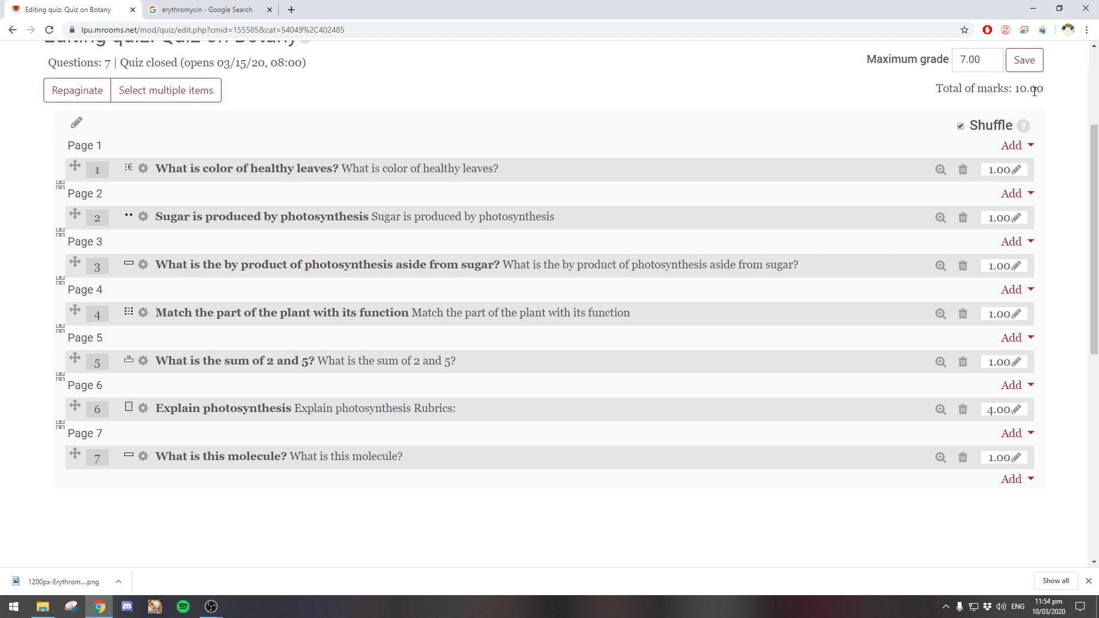
double_click(996, 71)
text(10)
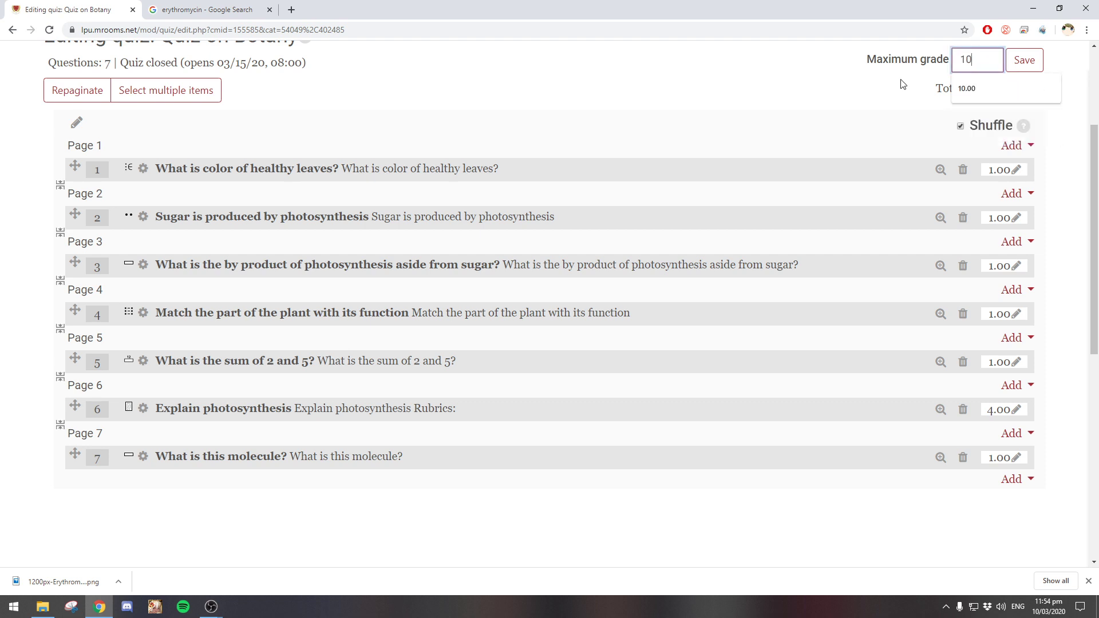
click(876, 104)
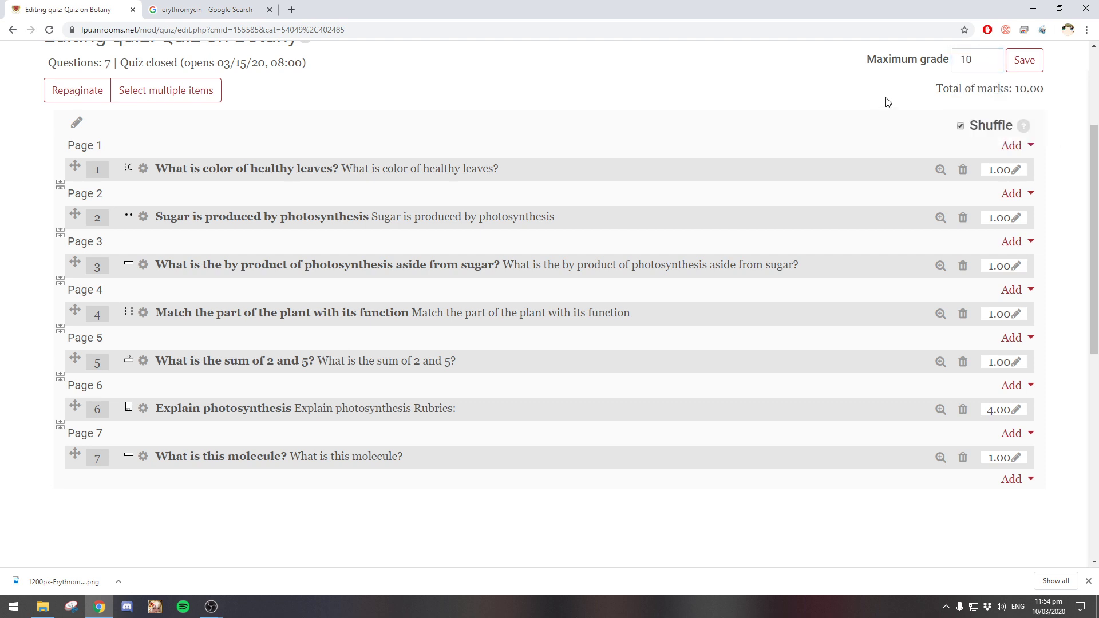
click(1024, 60)
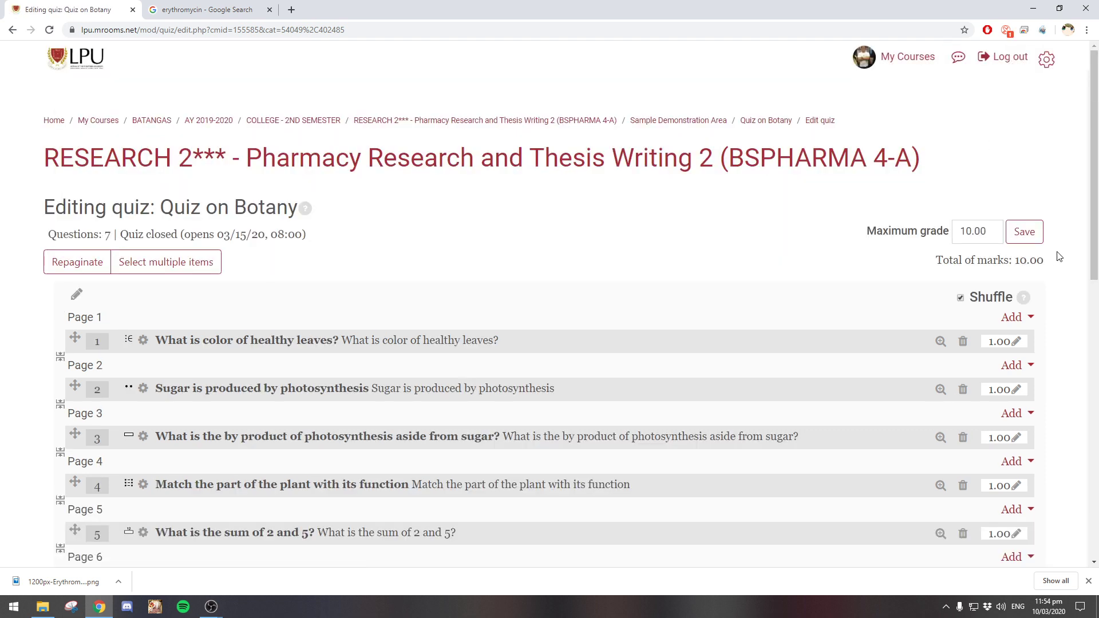
Go to the Quiz on Botany page and start a timed preview attempt of the quiz
scroll(687, 275, down, 5)
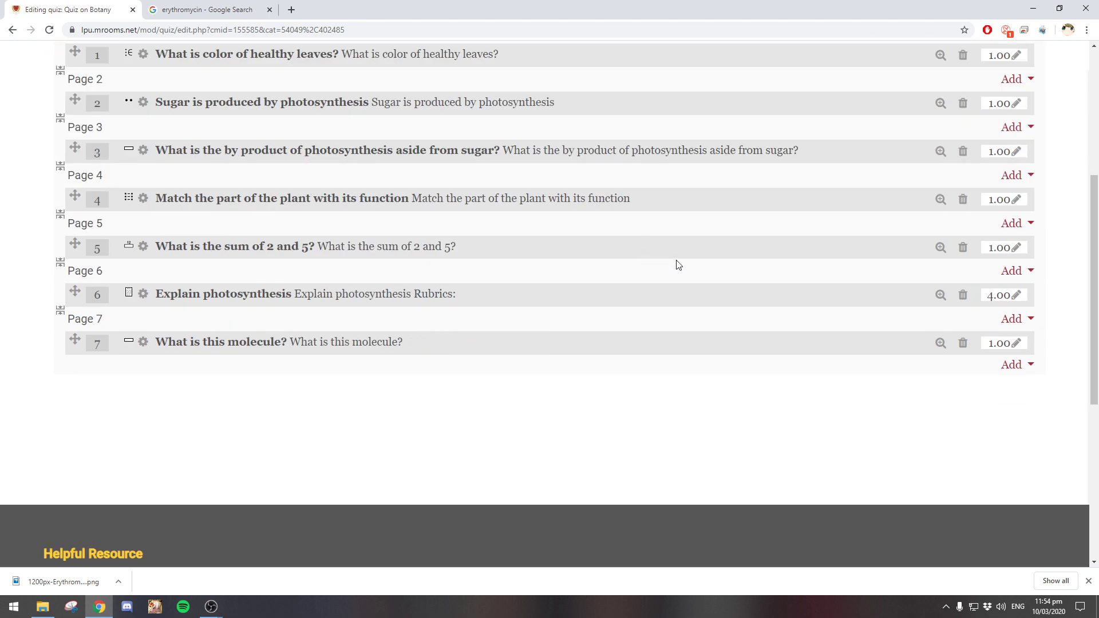
scroll(678, 265, up, 5)
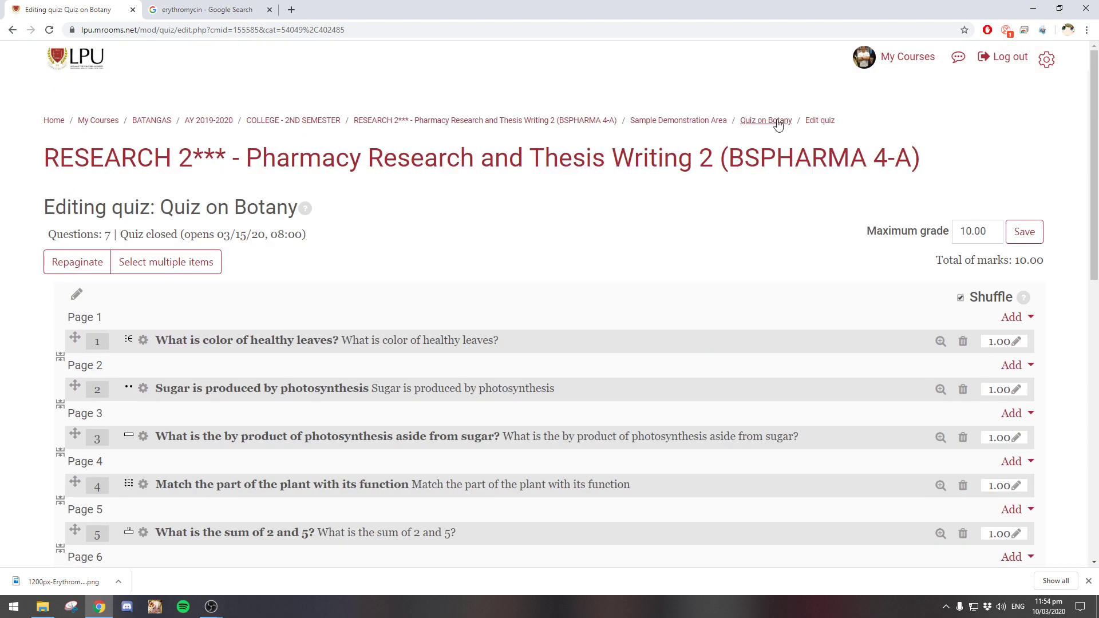
click(777, 122)
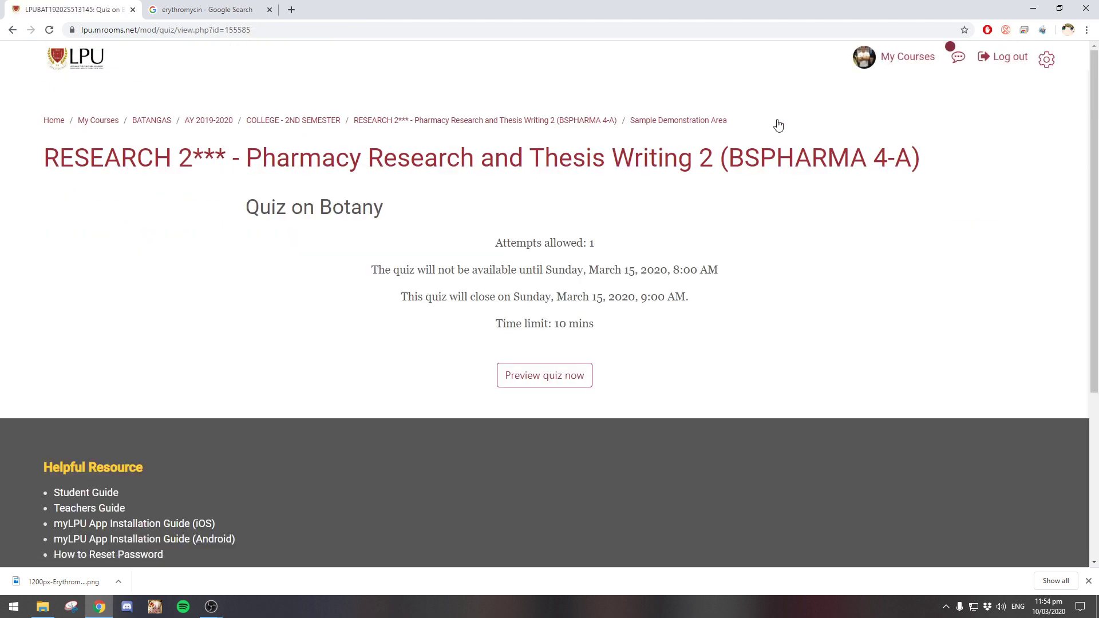
click(567, 388)
click(421, 373)
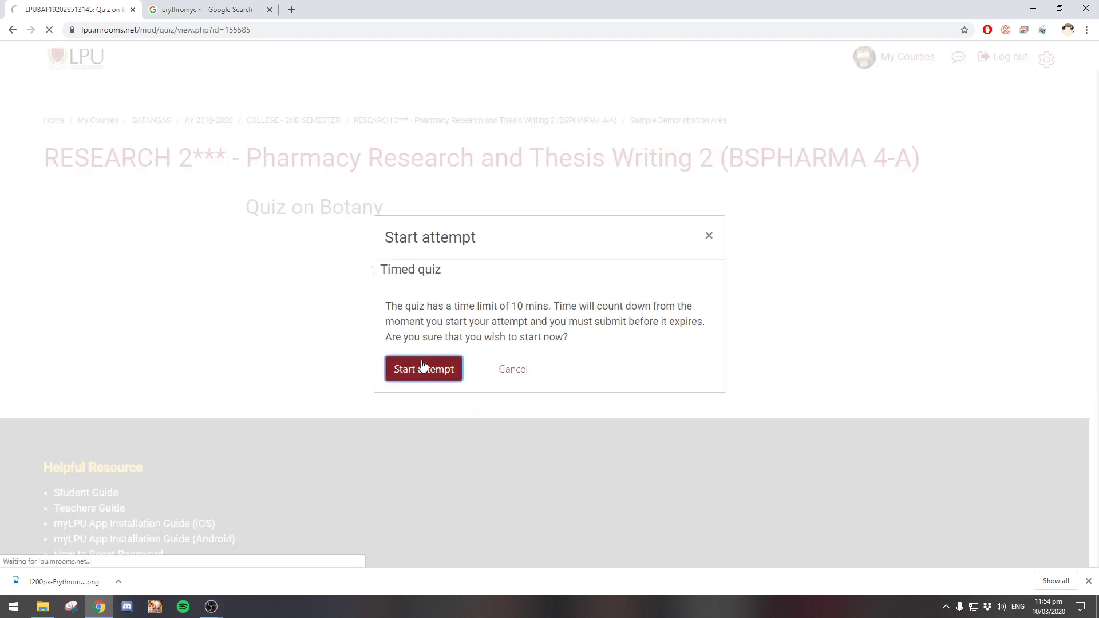
Look over questions 1 and 2 of the preview attempt and continue unanswered to the plant-part matching question
scroll(458, 390, down, 4)
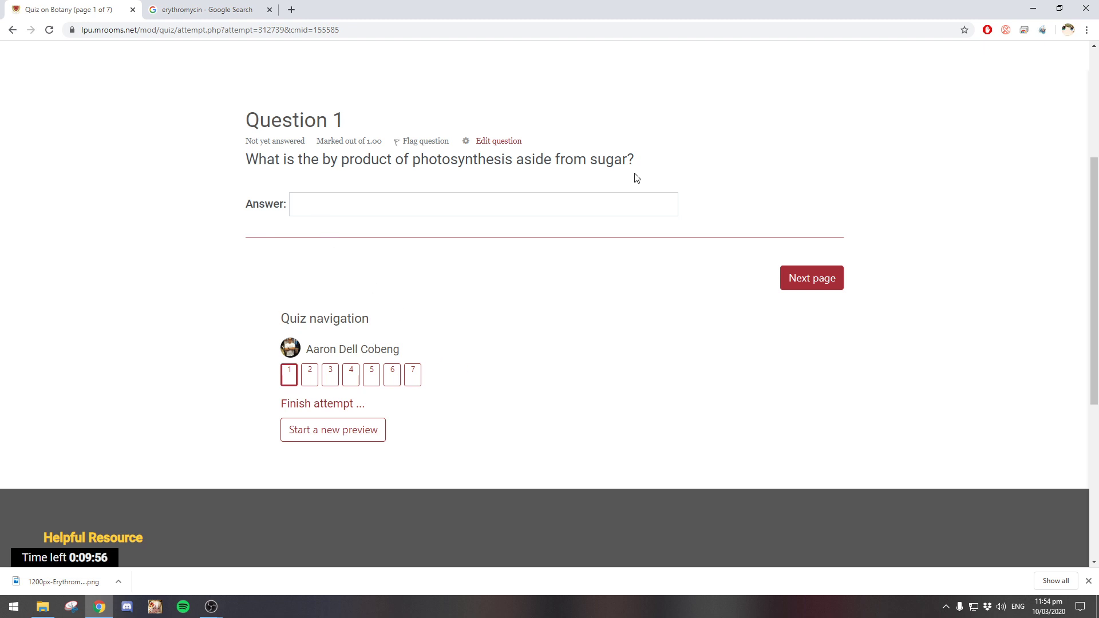
scroll(639, 194, up, 2)
click(802, 394)
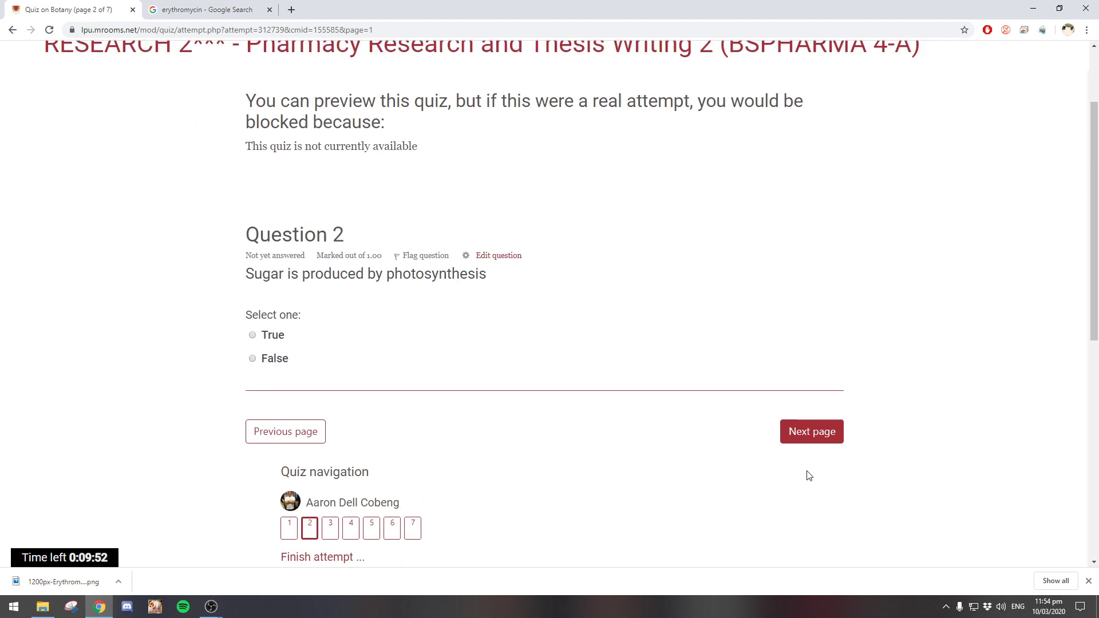
click(810, 432)
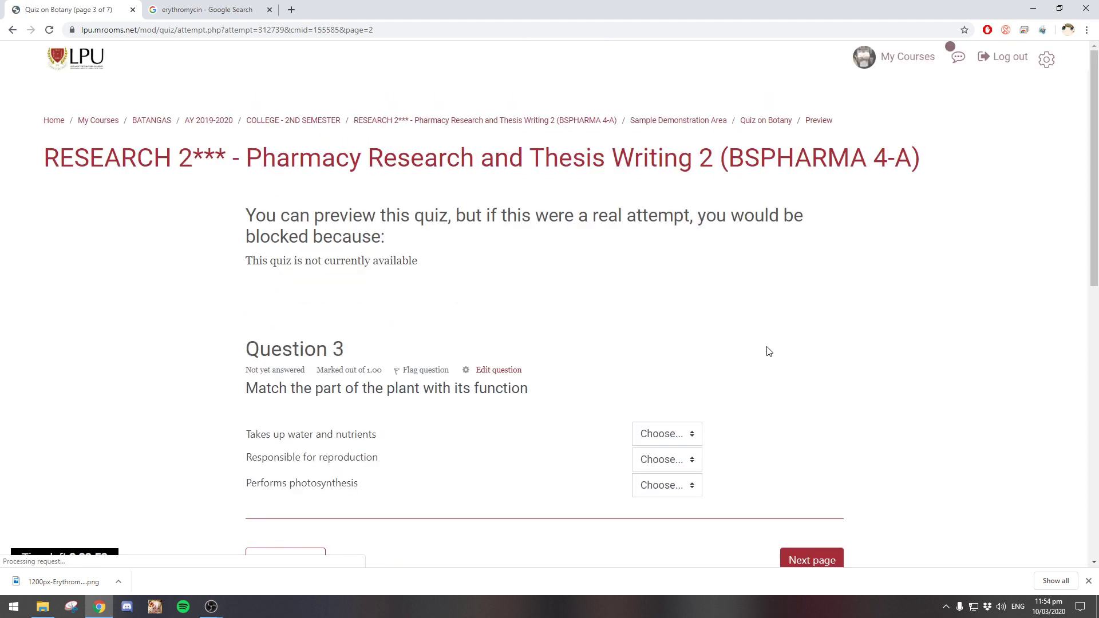
Match all three plant functions in question 3 to Leaves
click(679, 322)
click(672, 350)
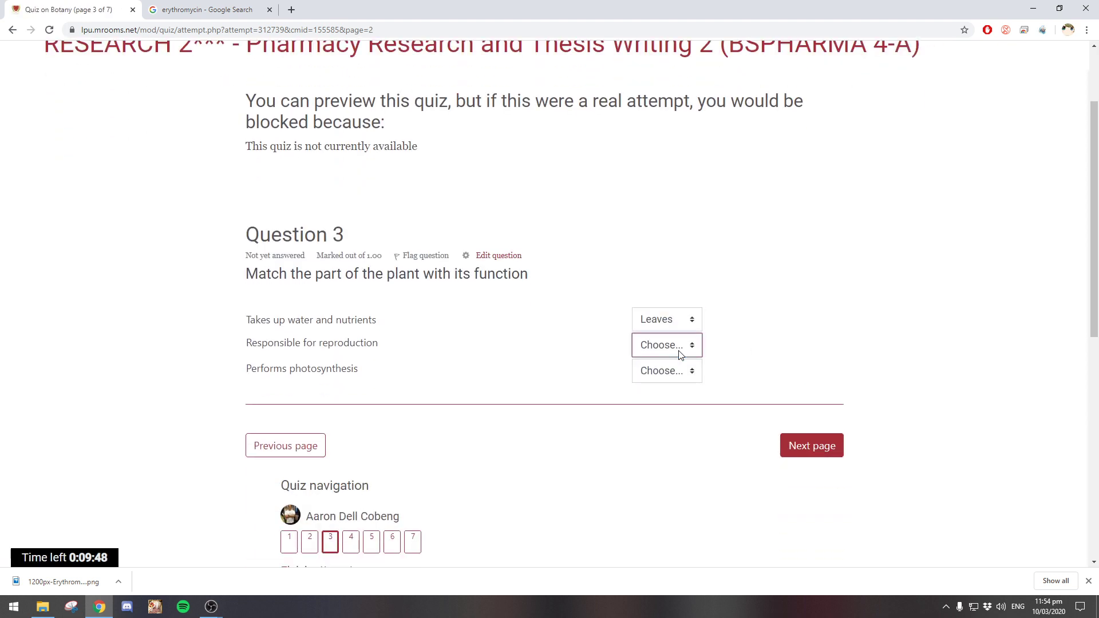
click(680, 355)
click(664, 376)
click(667, 374)
click(664, 401)
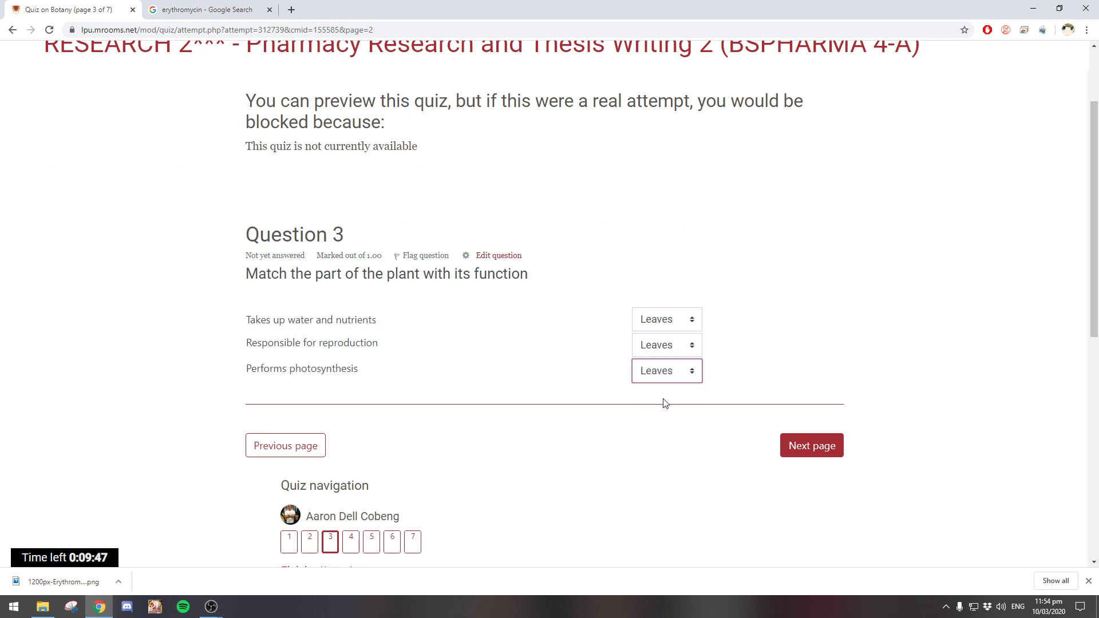
Go to question 4 and enter "It starts with...." as the essay answer on photosynthesis
click(807, 450)
scroll(618, 359, down, 3)
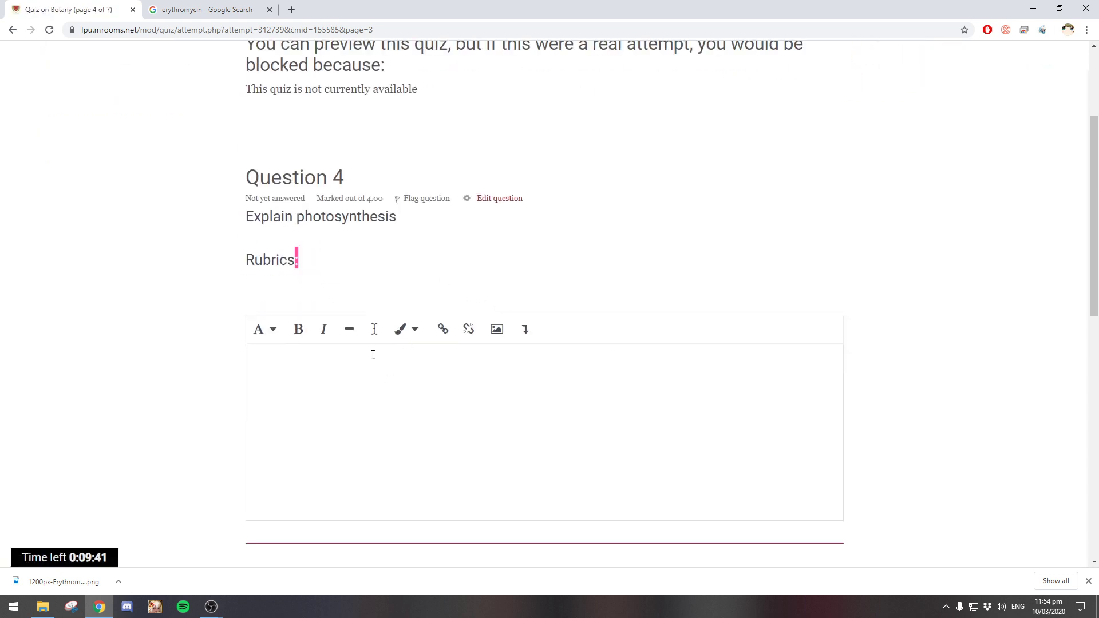
click(374, 374)
text(It)
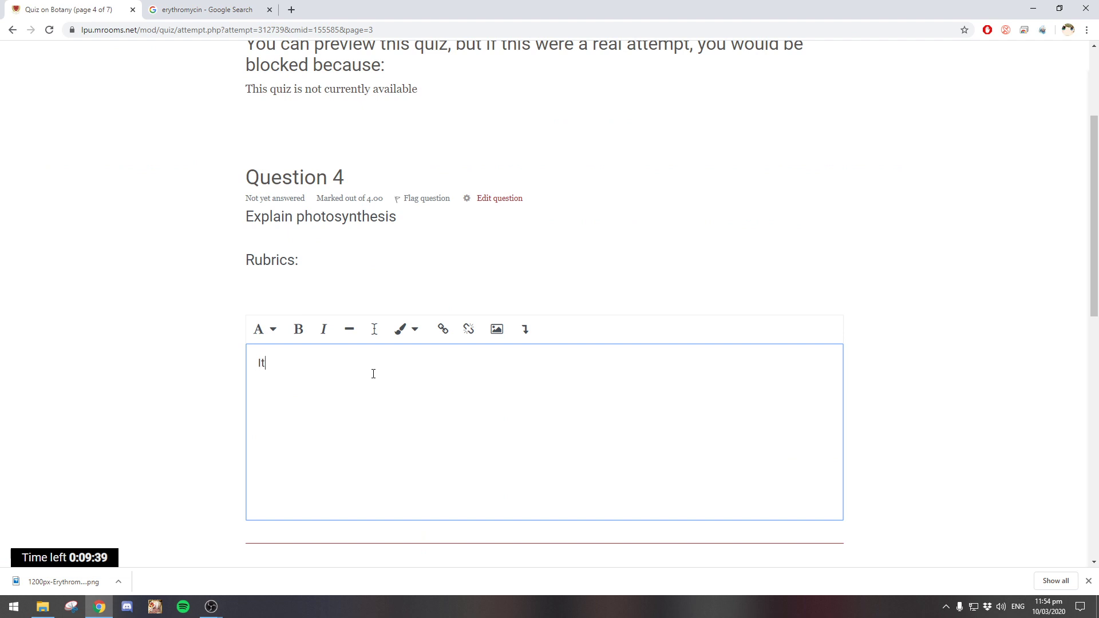
text( starts with....)
scroll(944, 186, down, 5)
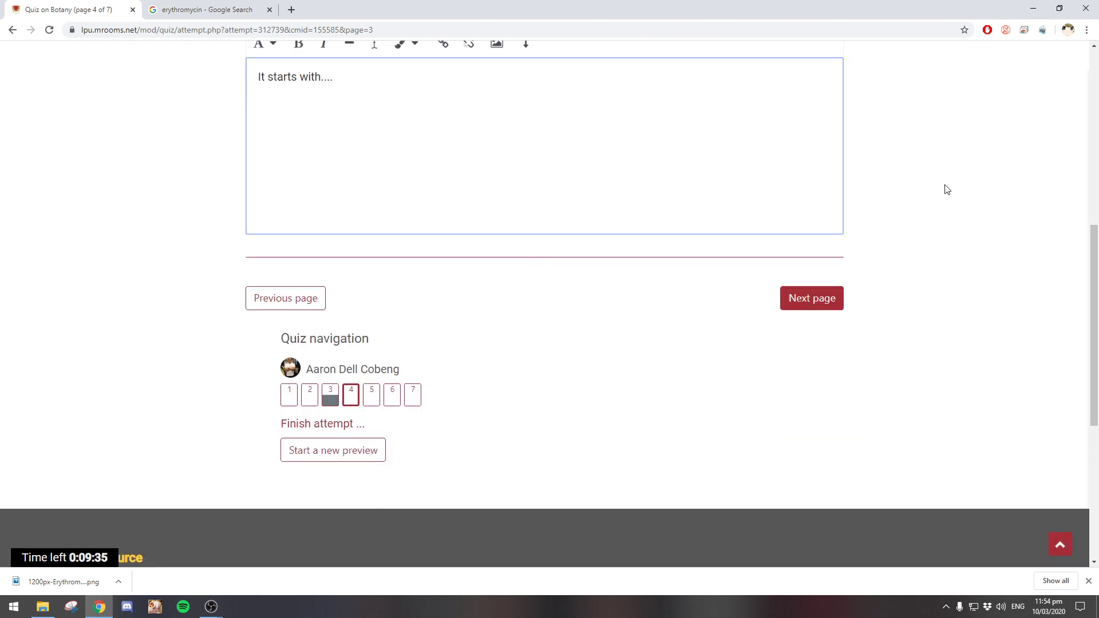
scroll(788, 297, up, 4)
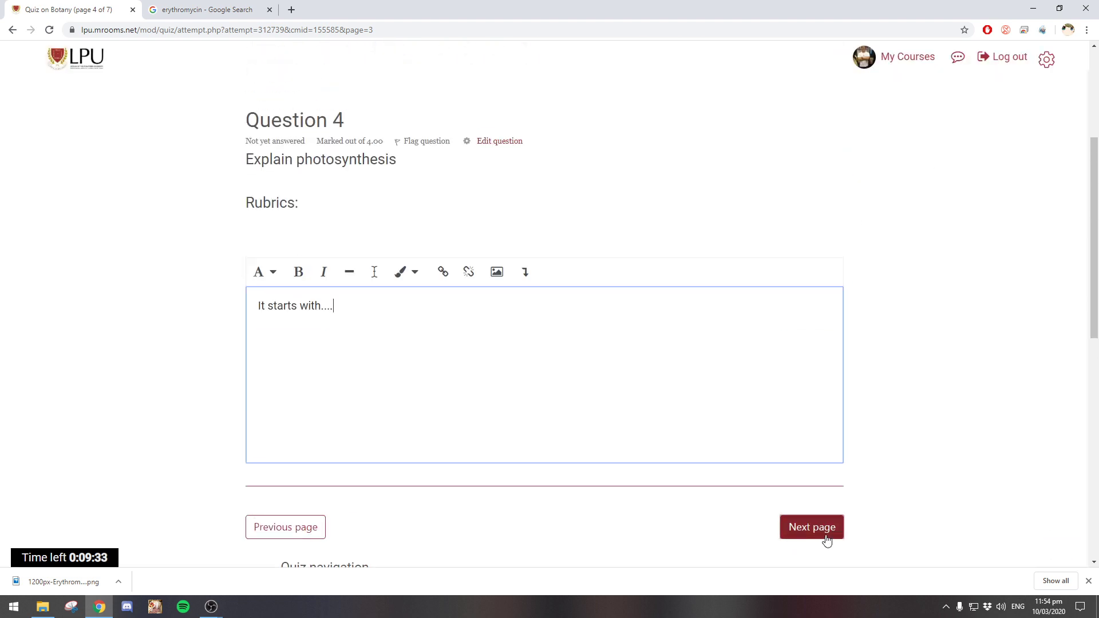
Go to question 5, look over the molecule image, and answer it with "Erythromycin"
click(826, 537)
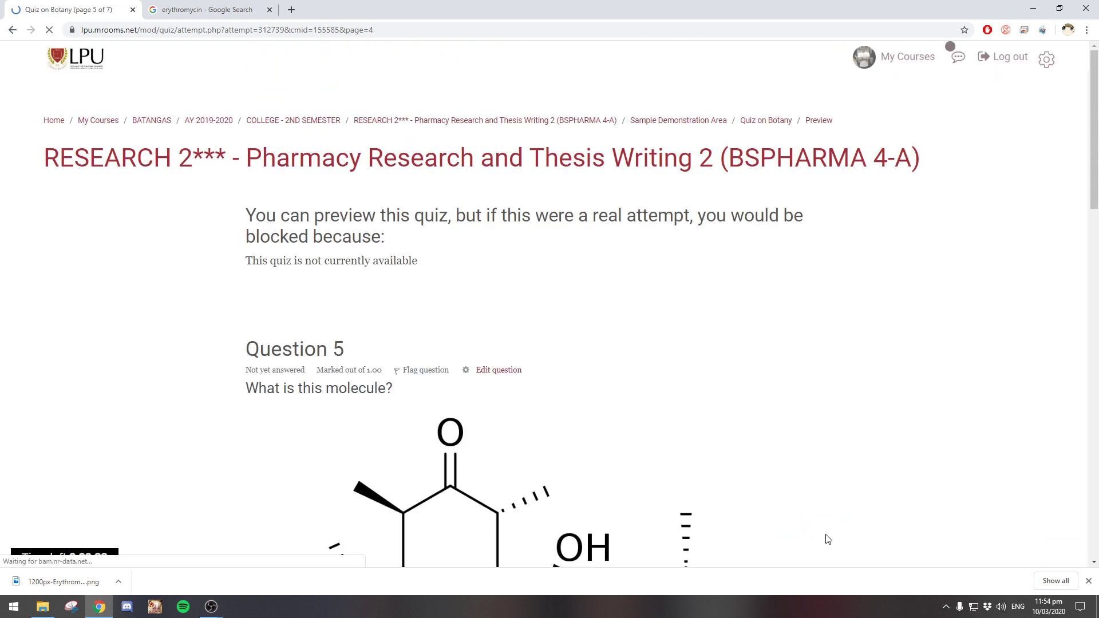
scroll(587, 321, down, 5)
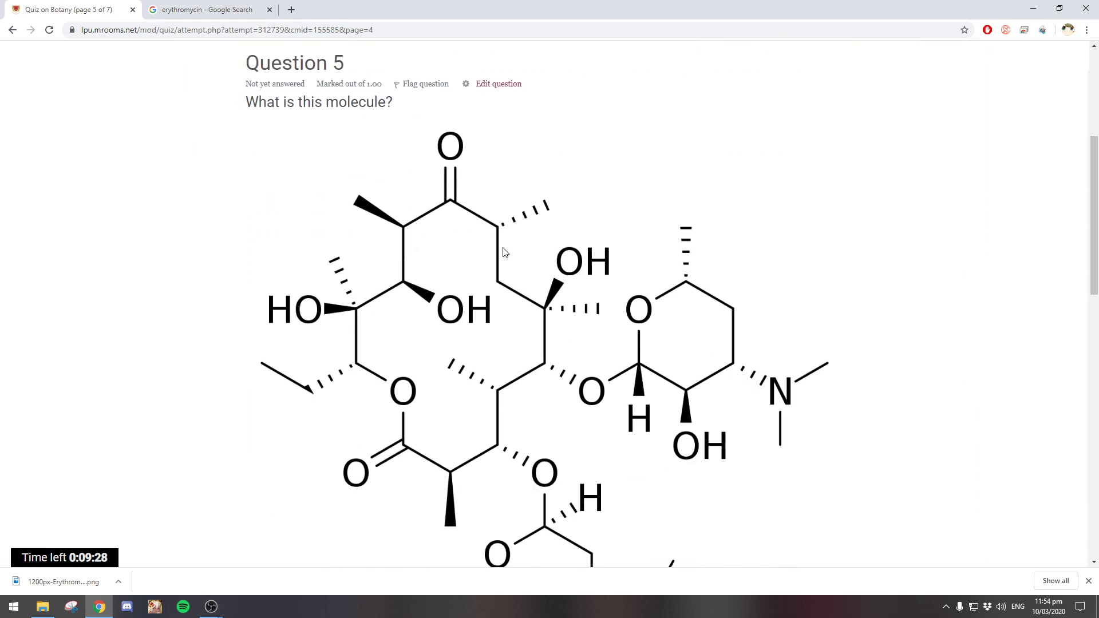
scroll(505, 262, down, 3)
scroll(507, 262, up, 3)
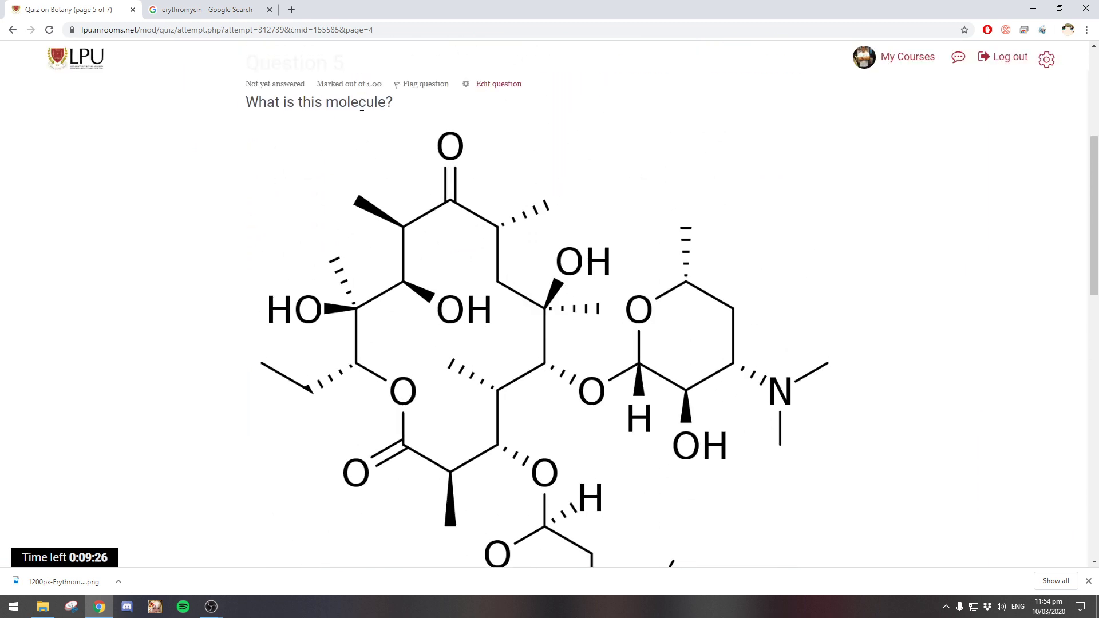
scroll(416, 113, down, 7)
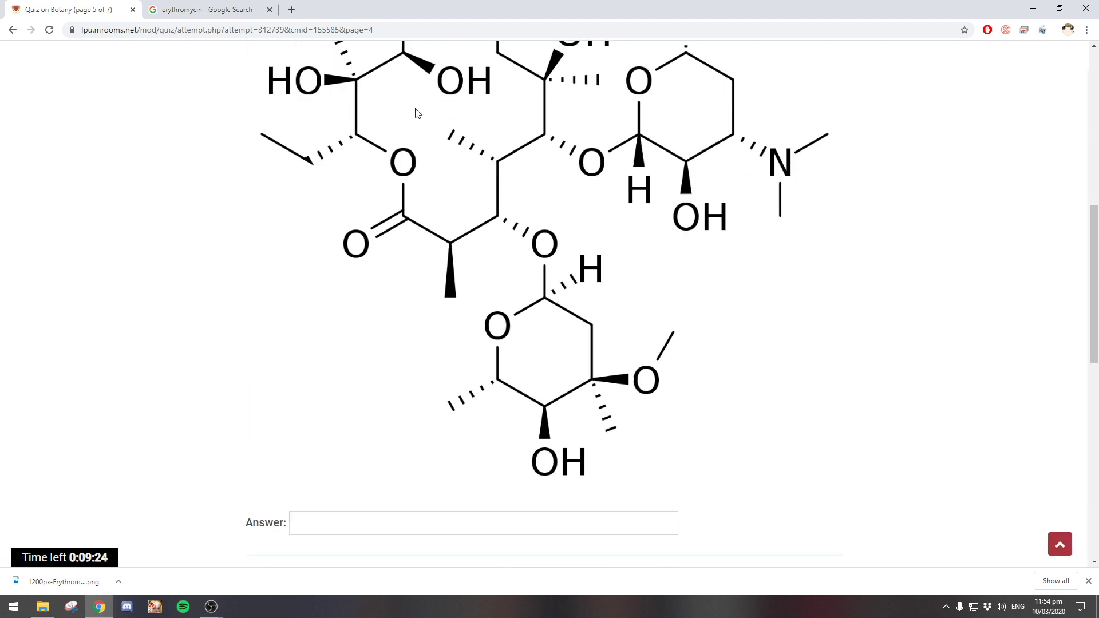
click(387, 355)
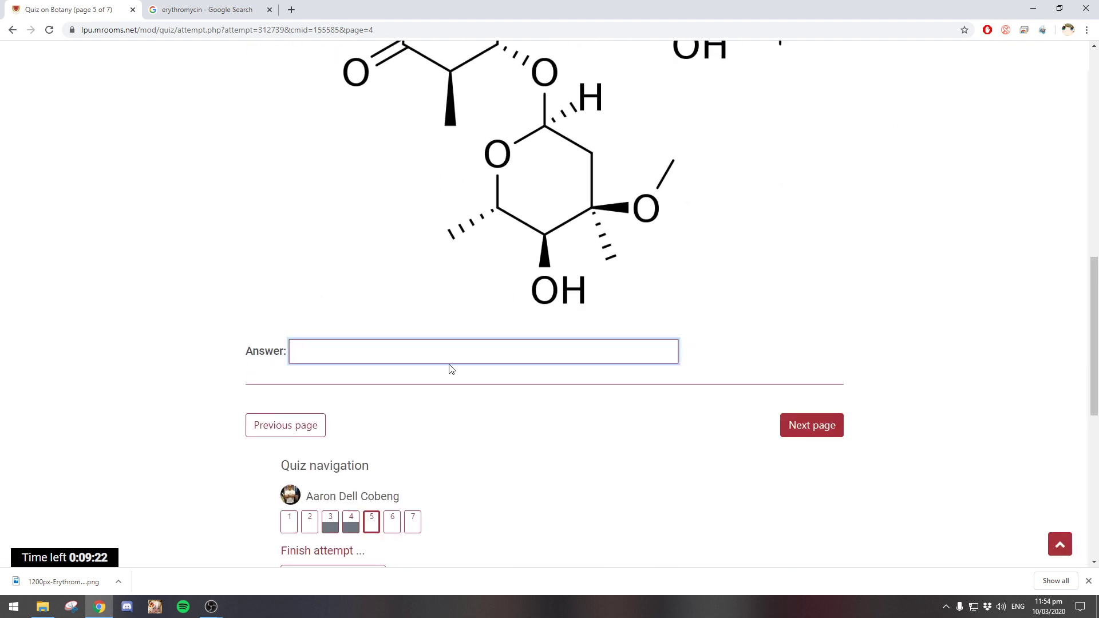
scroll(799, 256, up, 7)
scroll(809, 241, down, 4)
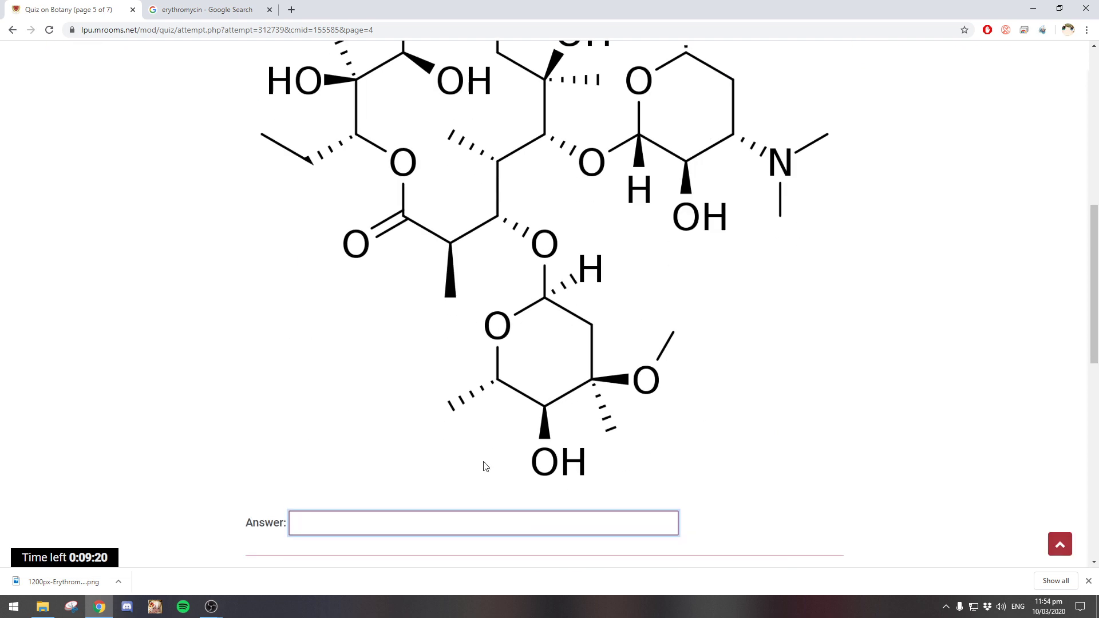
text(Erythromycin)
Return to the skipped questions, answering question 1 with "O2" and question 2 with True
scroll(487, 452, down, 6)
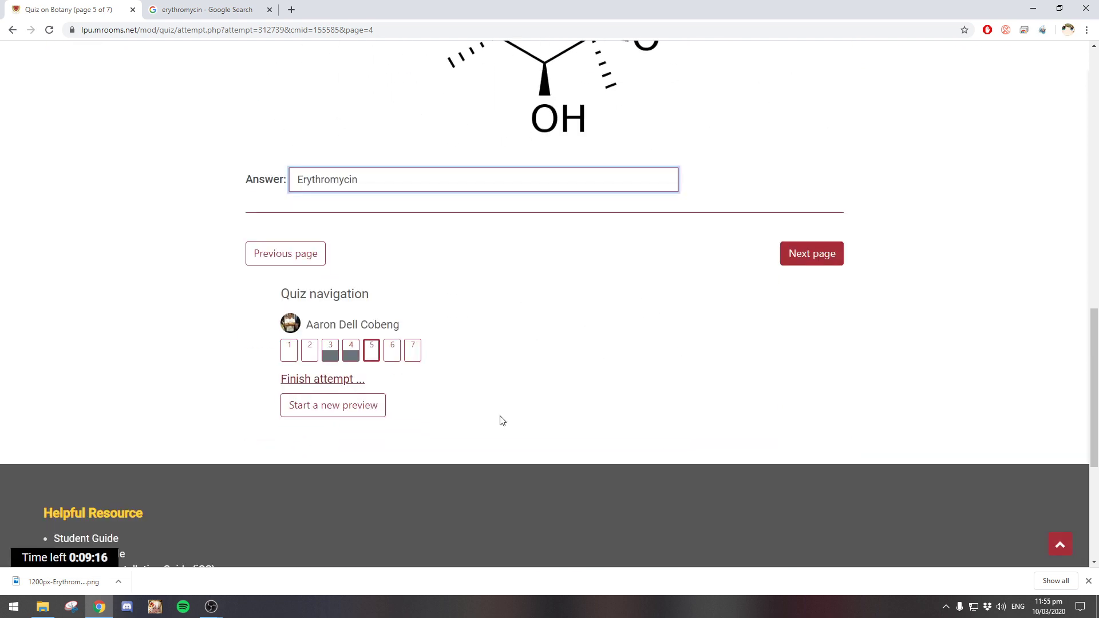
click(297, 352)
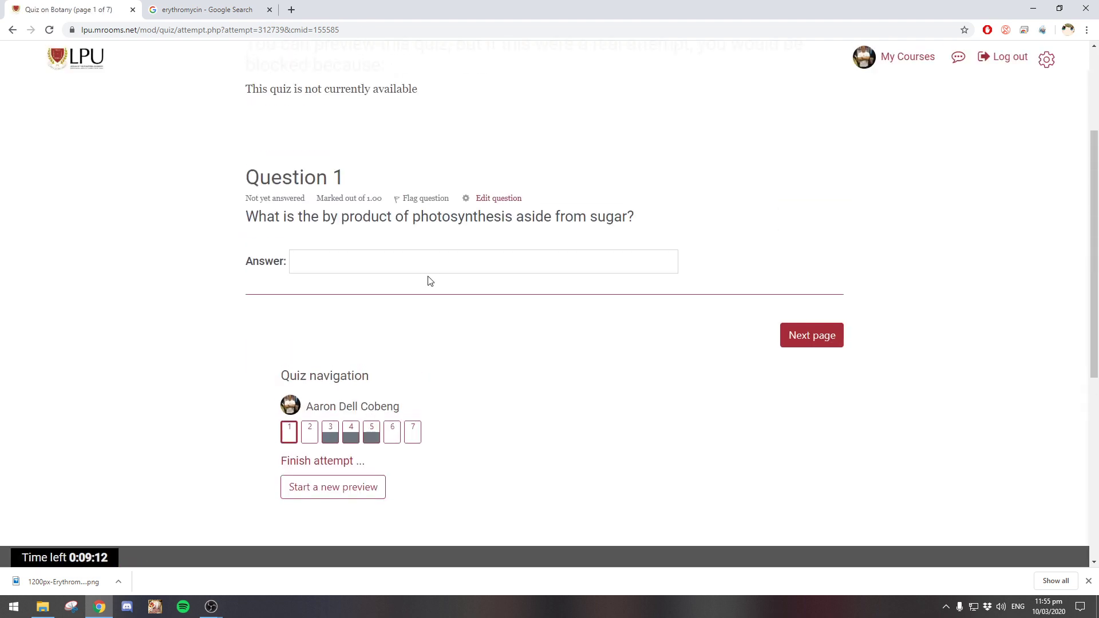
click(433, 259)
text(O2)
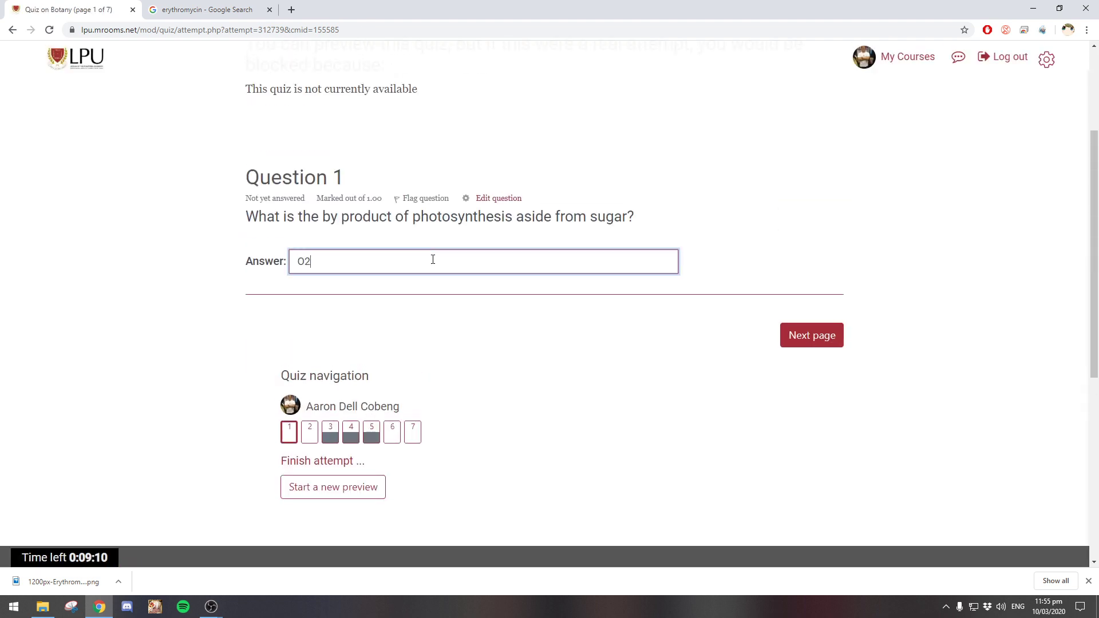
click(310, 432)
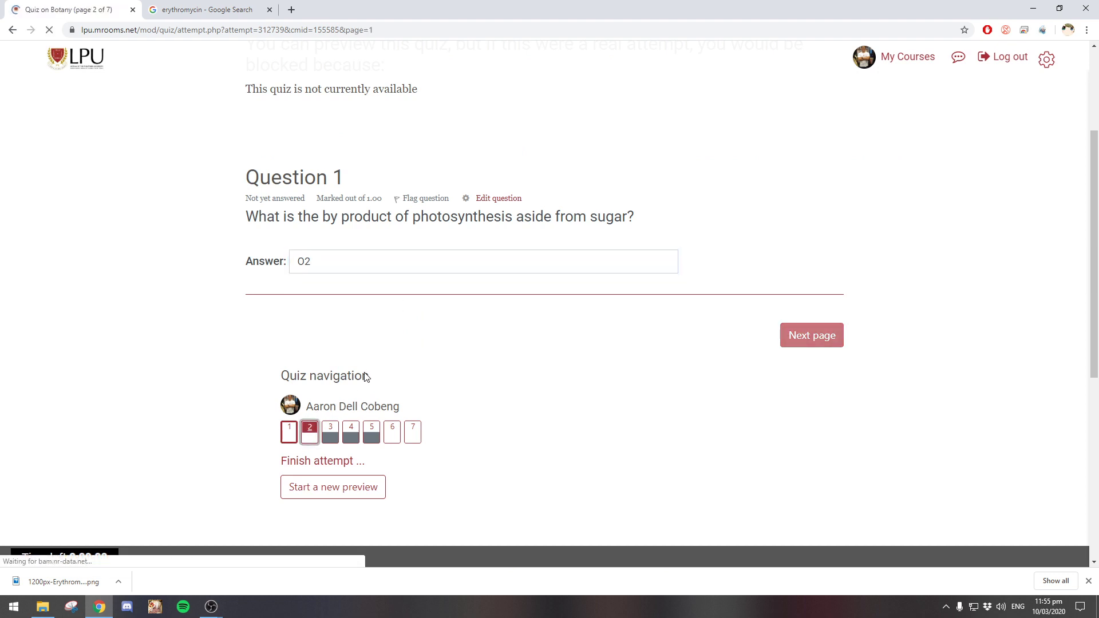
click(274, 392)
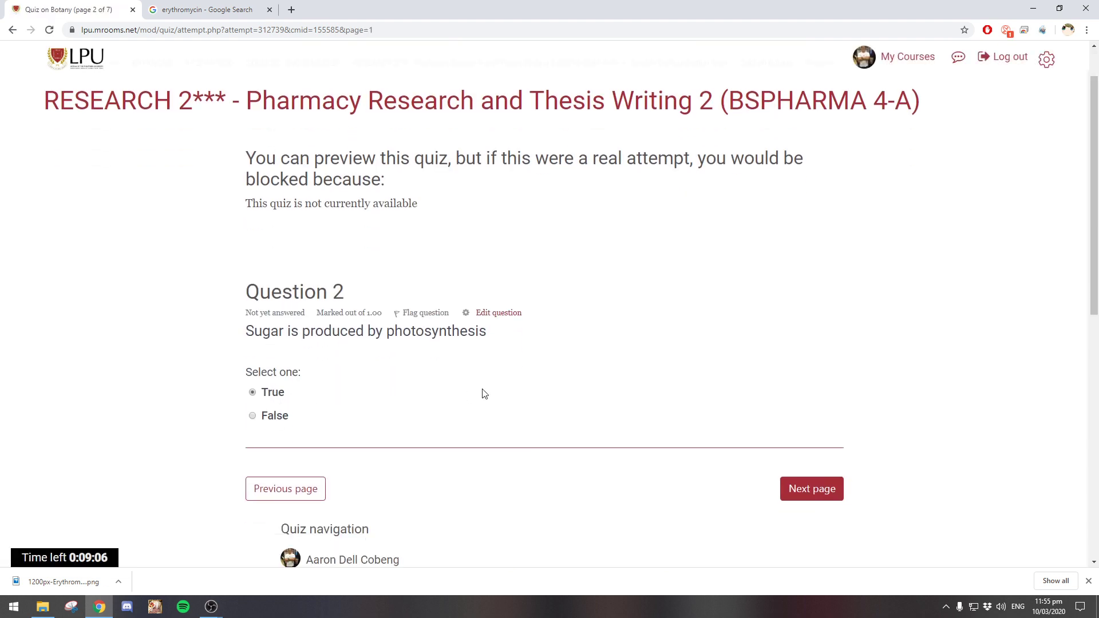
Jump to question 6 and choose Green as the color of healthy leaves
scroll(482, 393, down, 5)
click(396, 302)
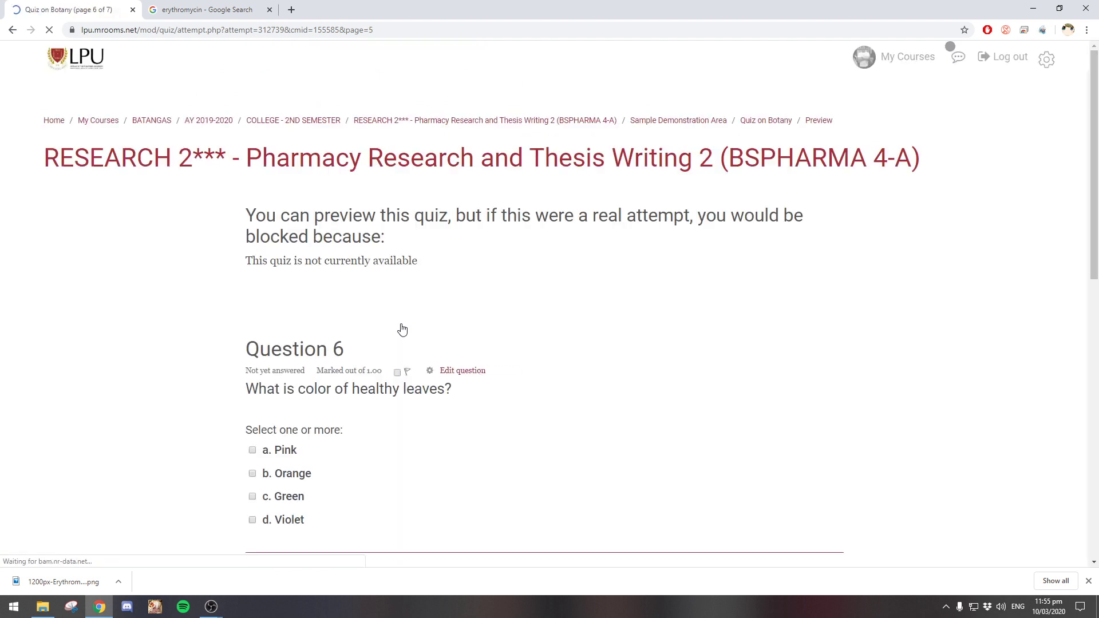
scroll(319, 326, down, 3)
click(297, 331)
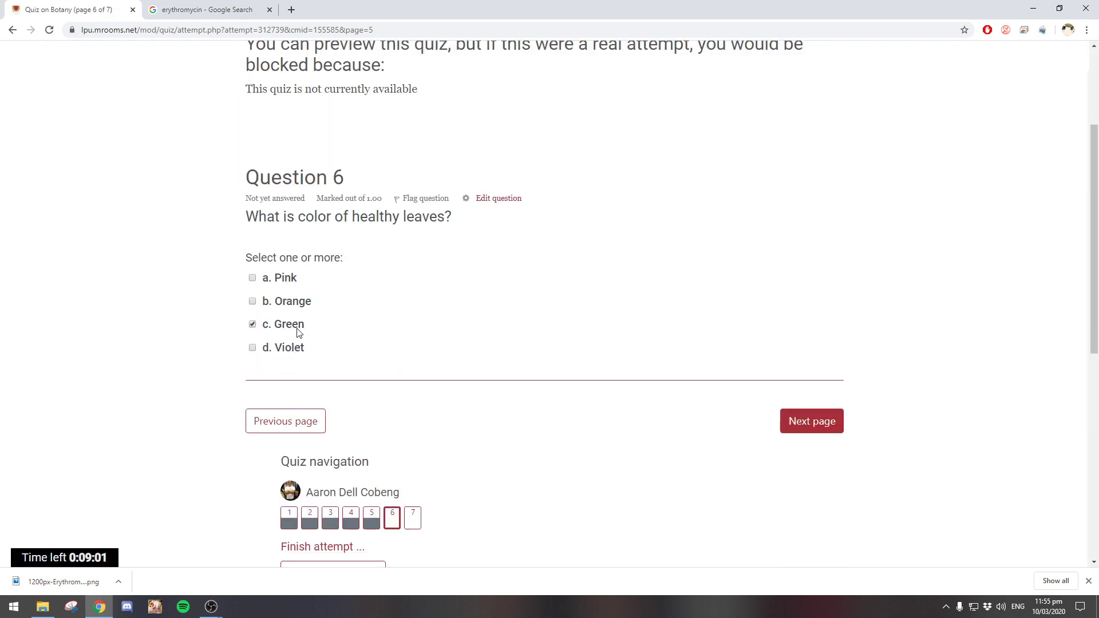
Go to question 7 and enter 6.5 as the sum of 2 and 5
click(836, 424)
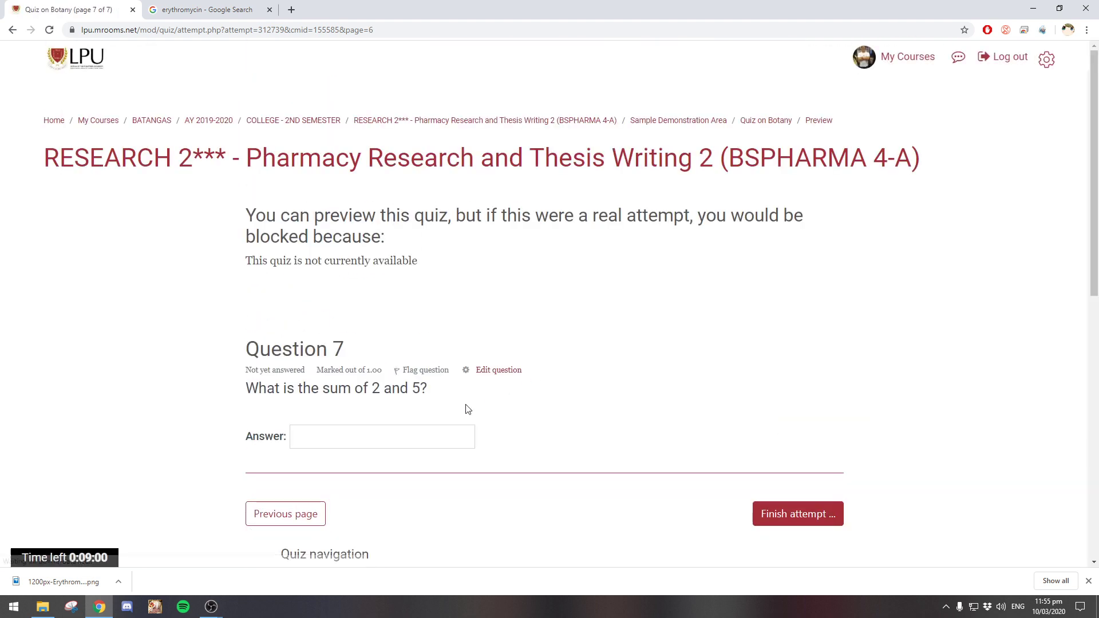
click(437, 434)
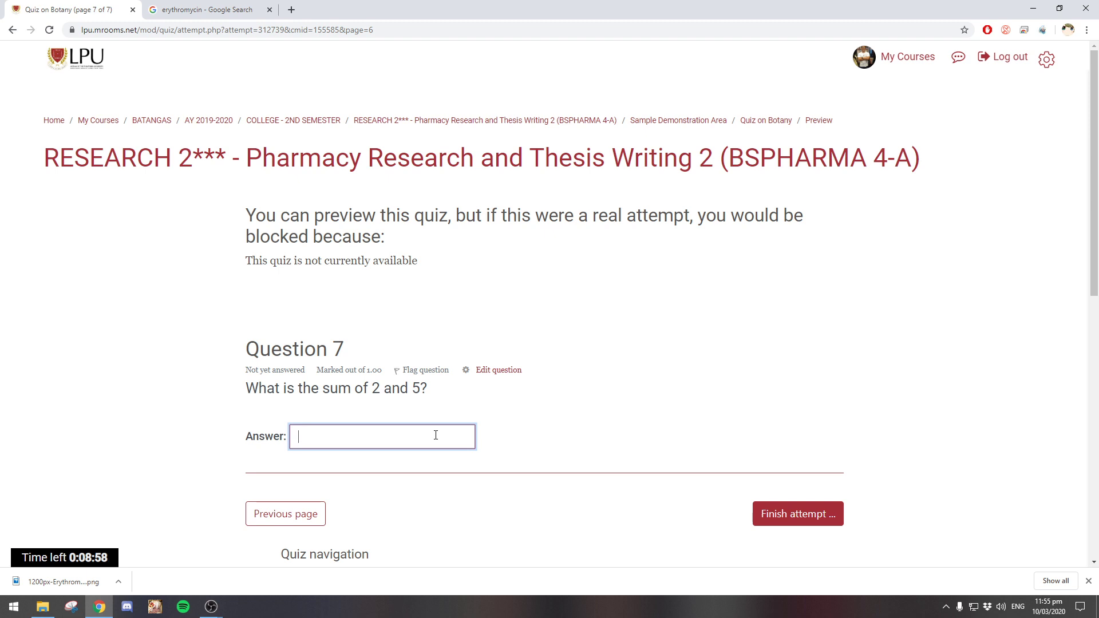
text(6.5)
scroll(681, 368, down, 5)
Finish the preview attempt, check its summary, and submit all answers with confirmation
click(767, 228)
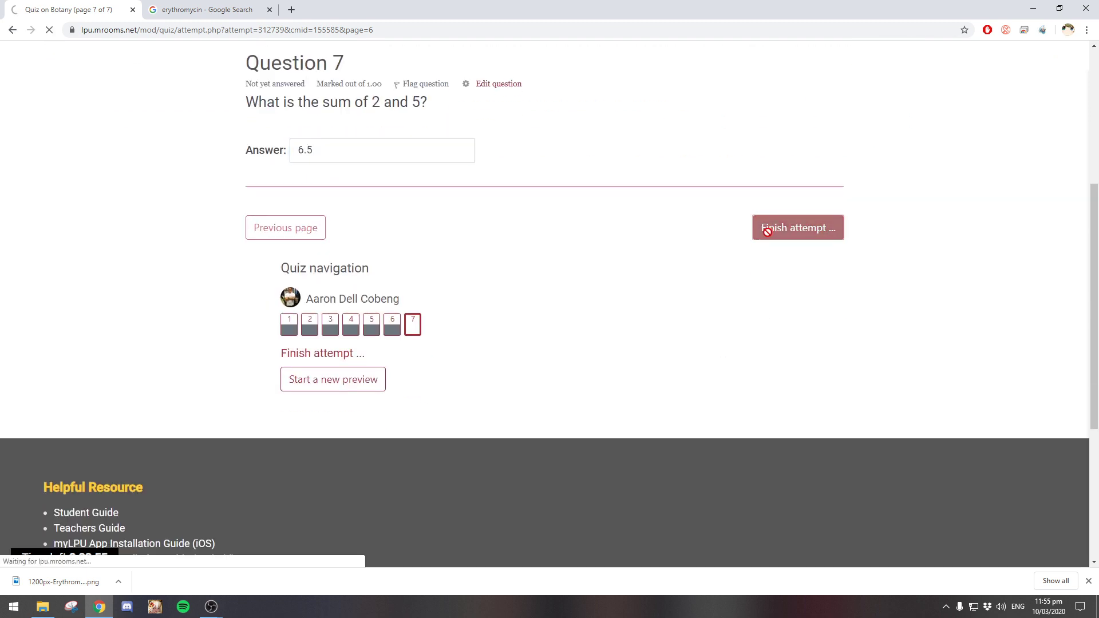
scroll(750, 248, down, 2)
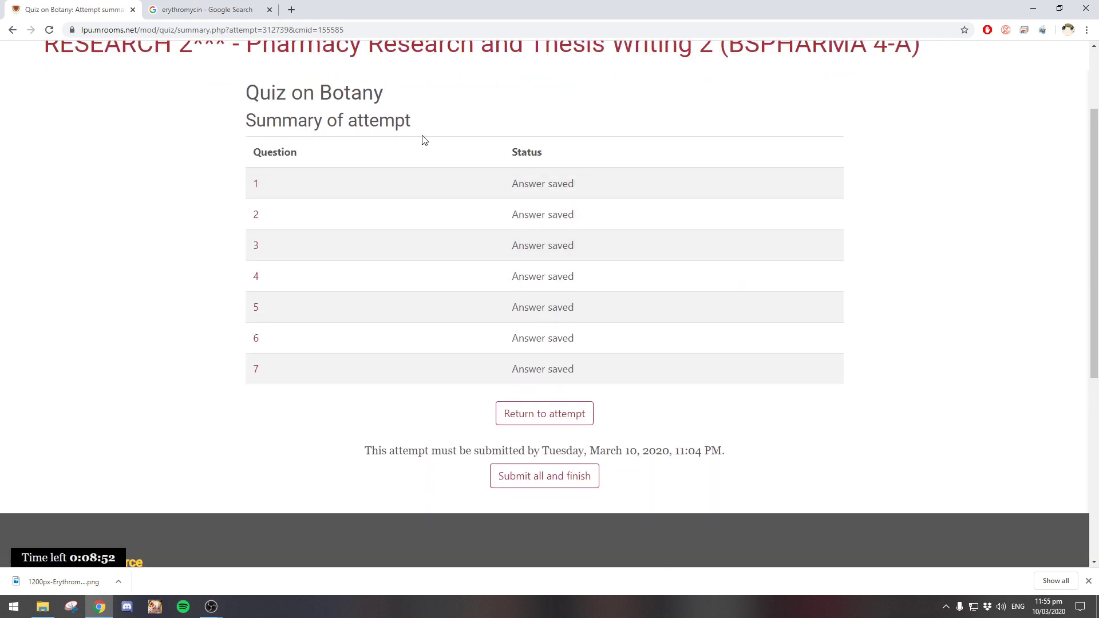
scroll(425, 140, up, 1)
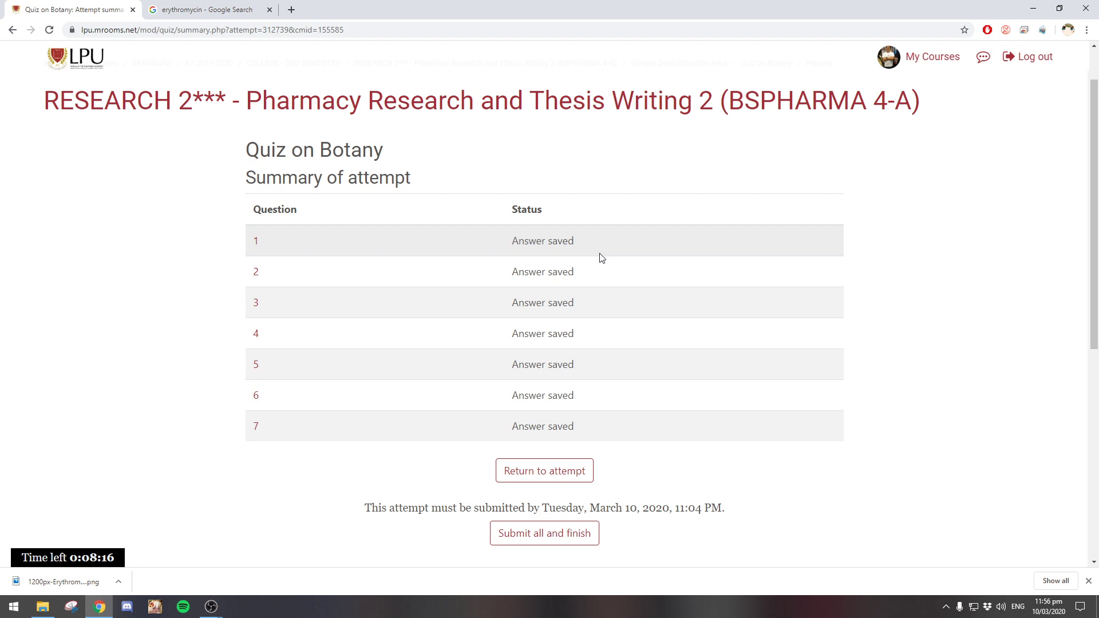
click(553, 543)
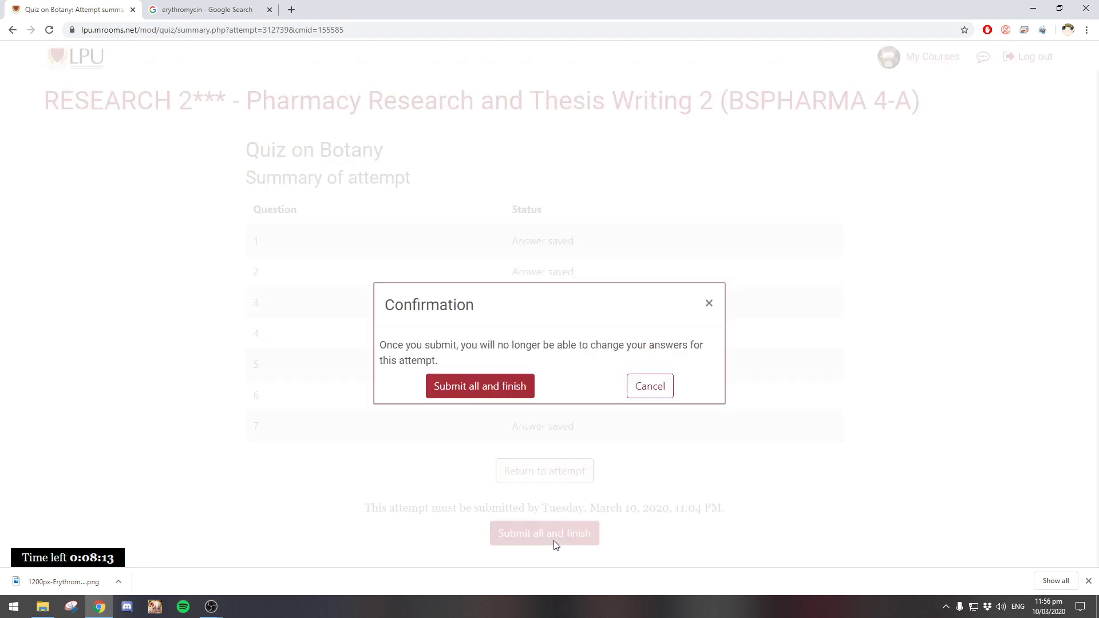
click(504, 396)
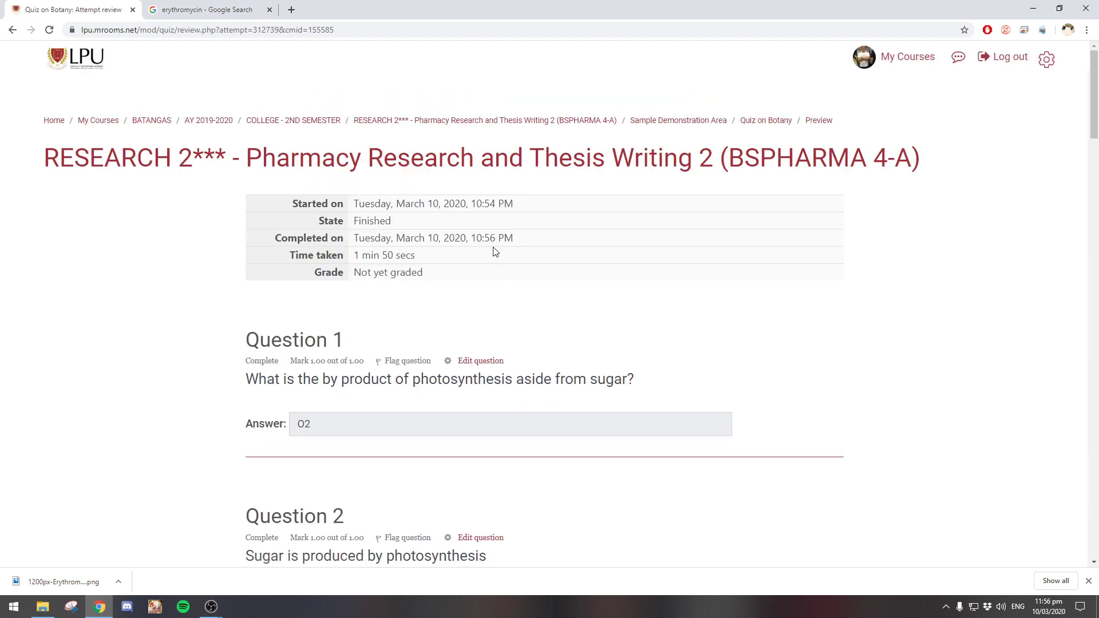
Examine the attempt review, checking the overall grade status and the mark given to each question
drag(420, 273, 361, 277)
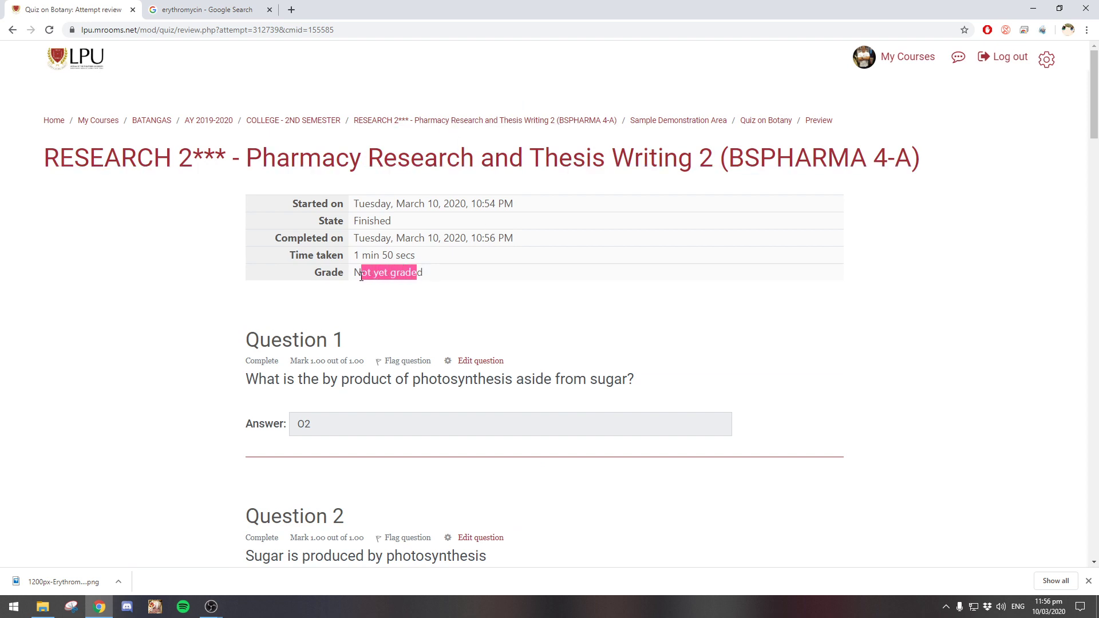
drag(438, 277, 355, 273)
click(549, 283)
scroll(532, 267, down, 4)
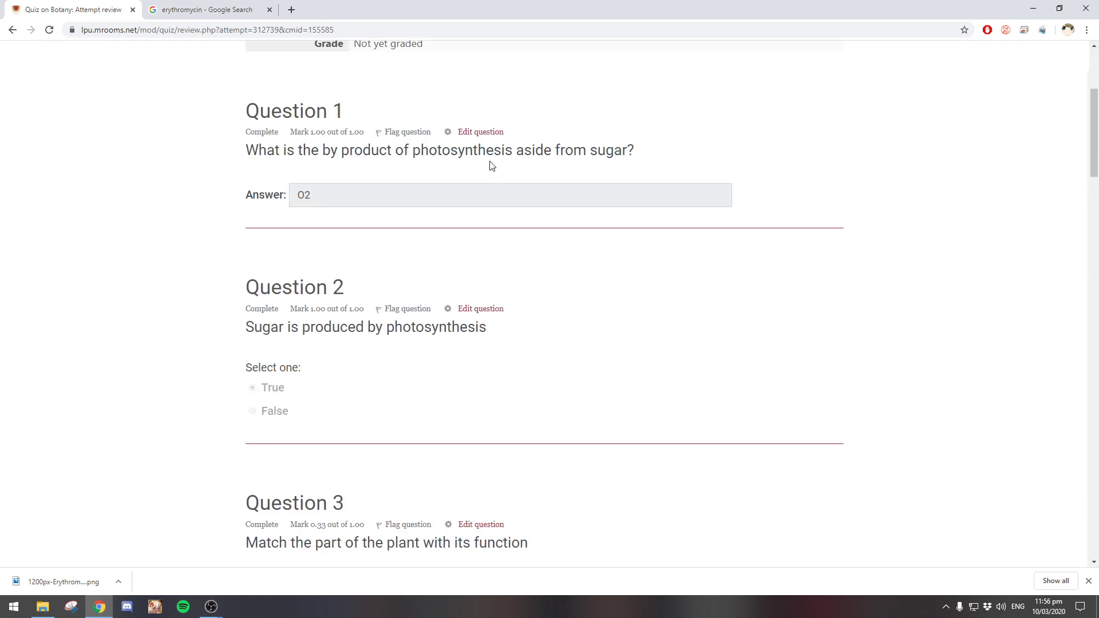
scroll(395, 155, down, 12)
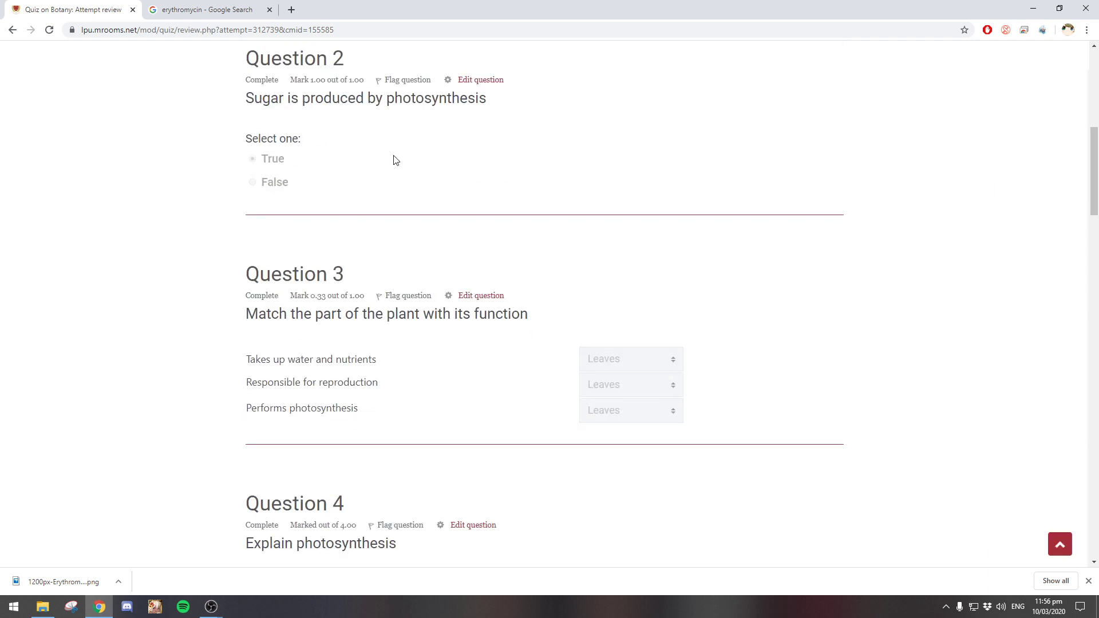
scroll(405, 168, down, 11)
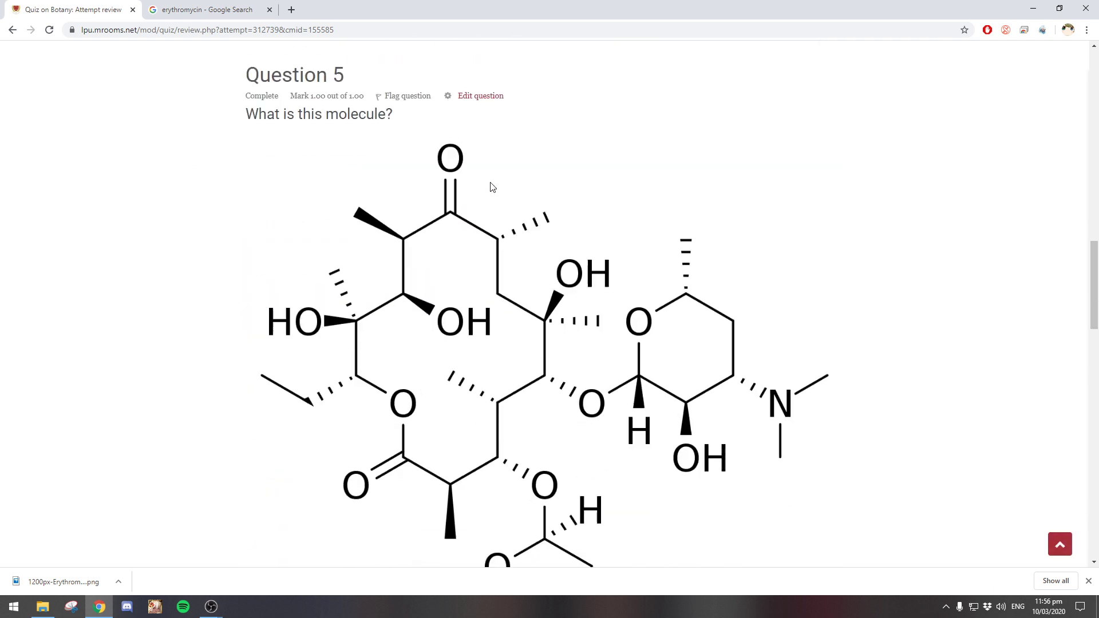
scroll(504, 200, down, 9)
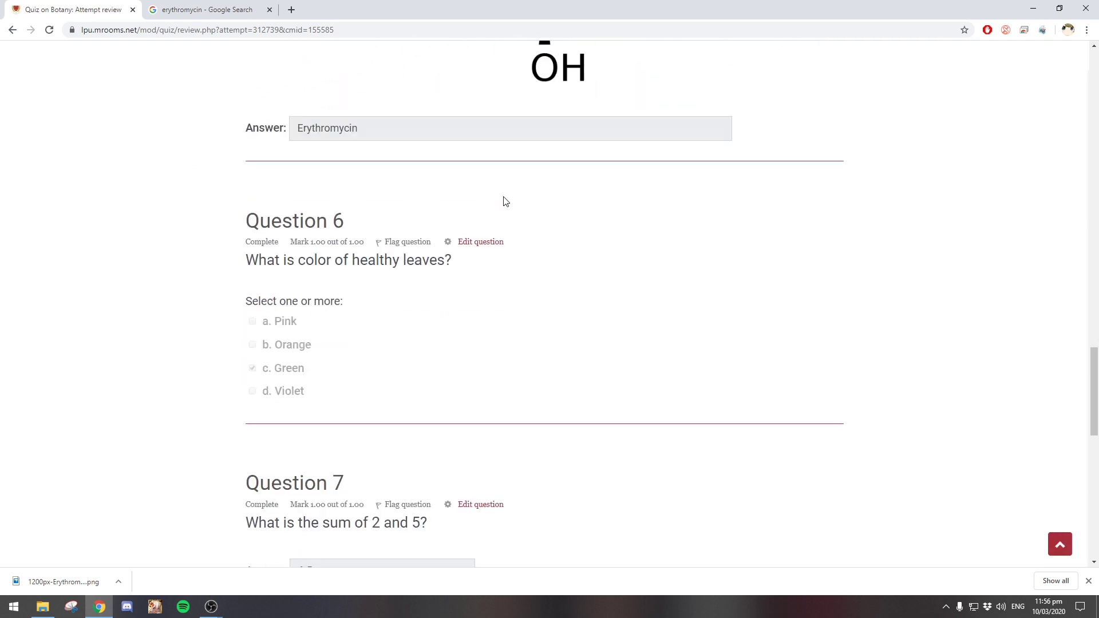
scroll(481, 241, up, 5)
scroll(479, 248, up, 20)
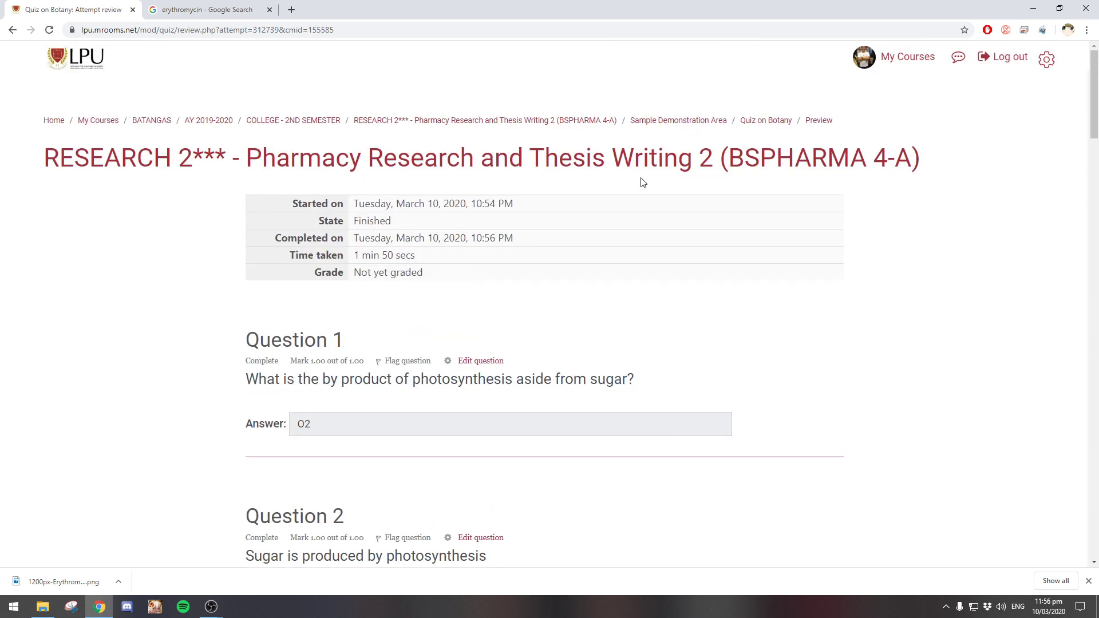
Finish the review from the end of the page and return to the quiz's attempt summary
drag(1094, 136, 1095, 564)
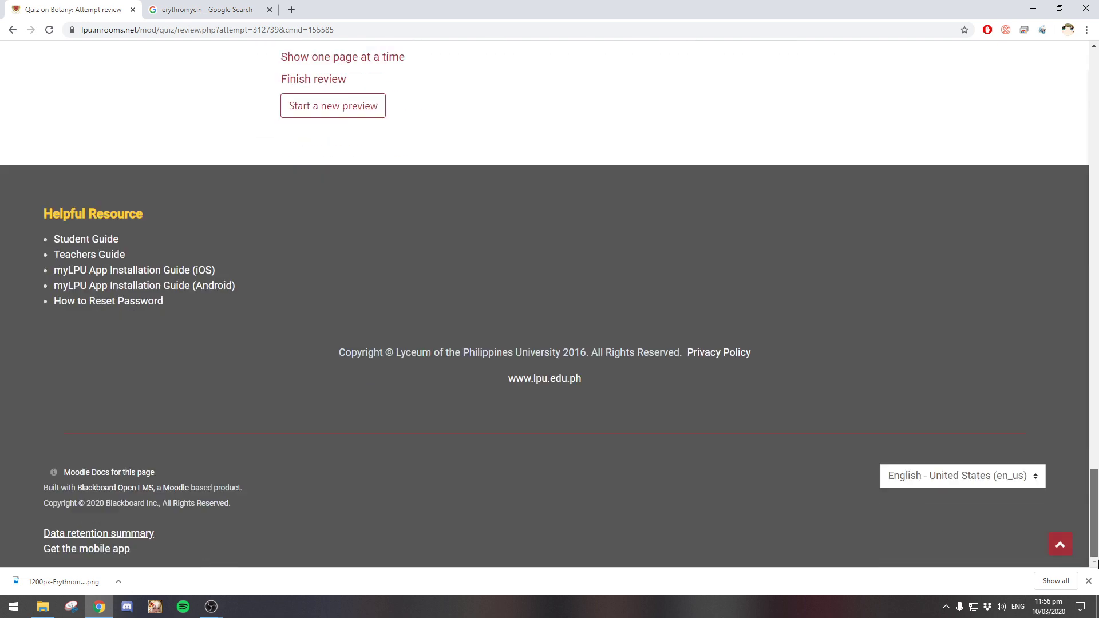
scroll(805, 235, up, 5)
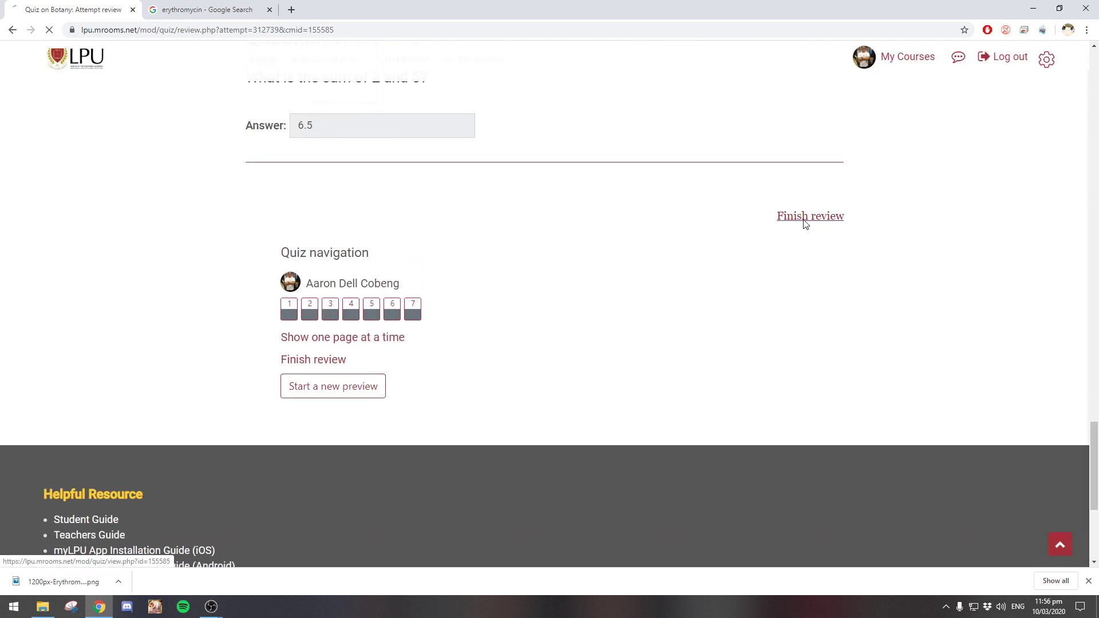
click(803, 222)
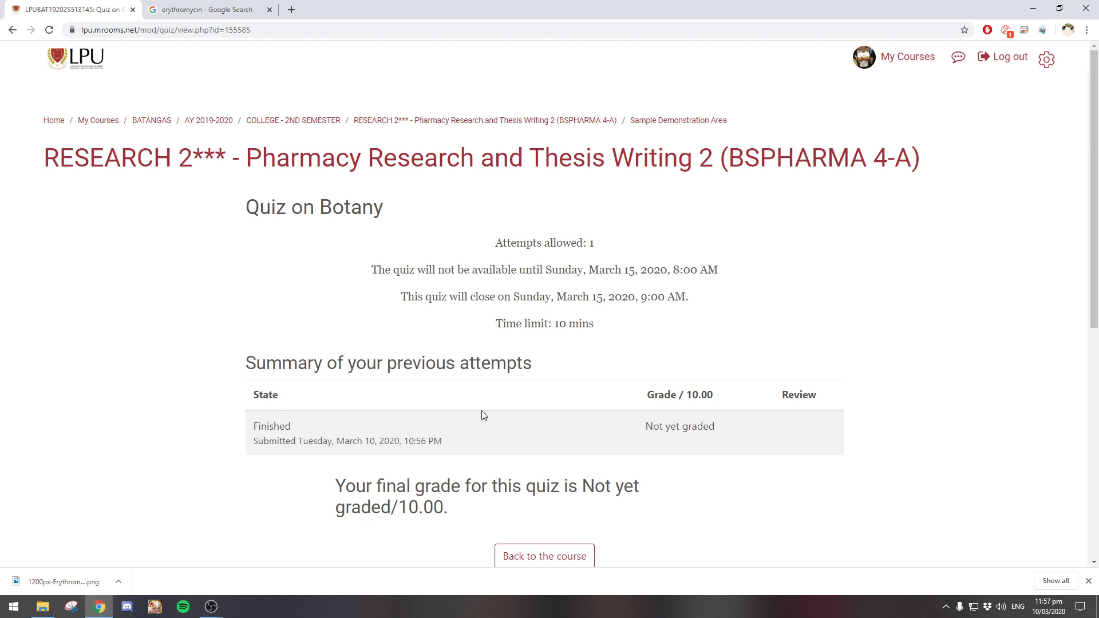
click(193, 574)
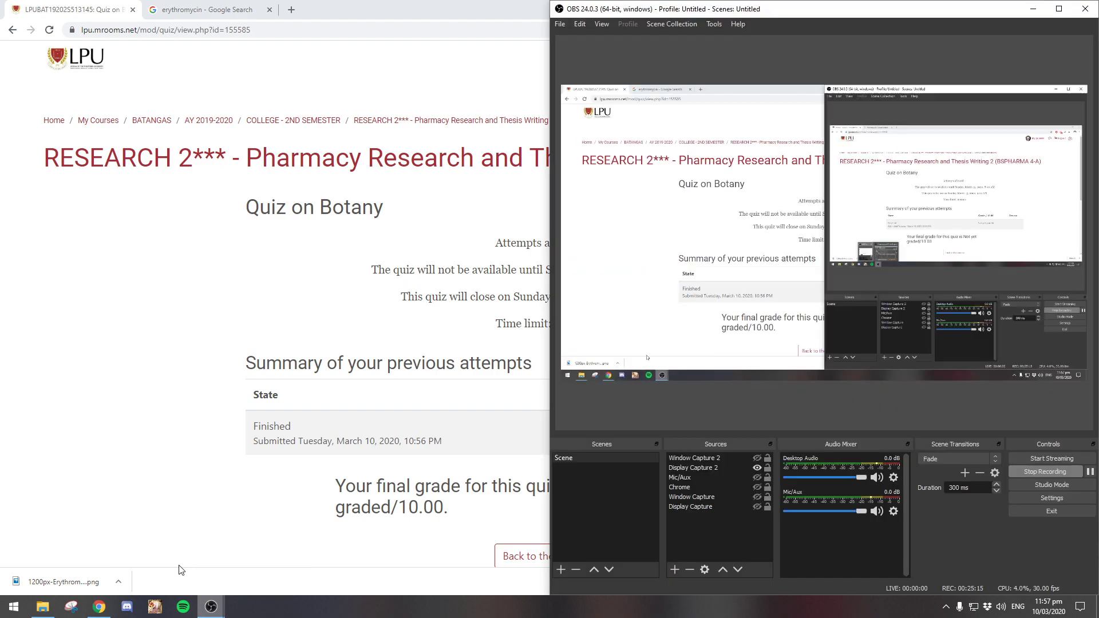